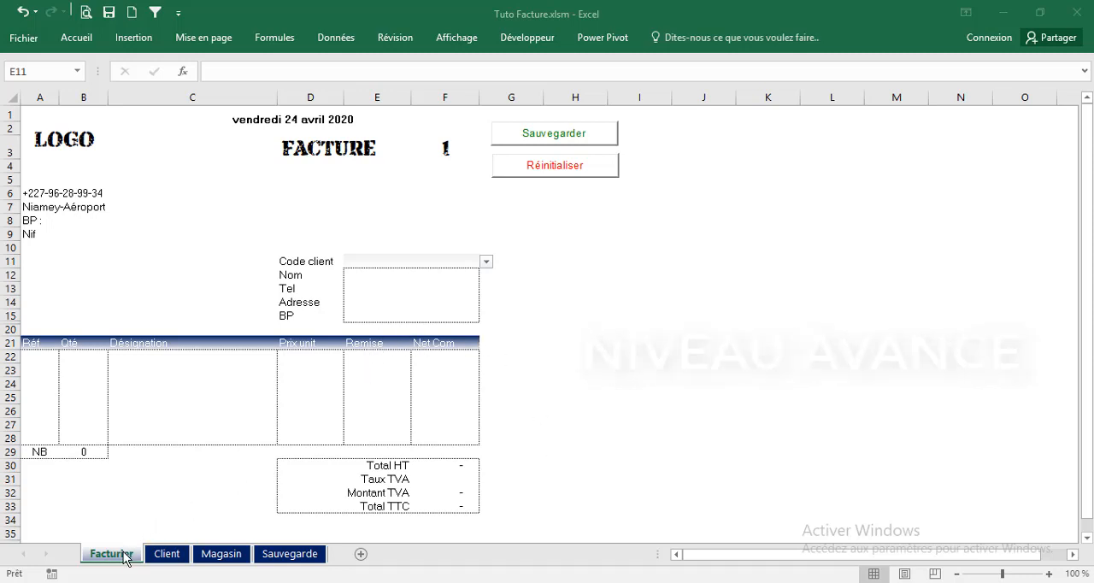
Look through the Client, Magasin and Sauvegarde sheets to see the data behind the invoice
left_click(175, 557)
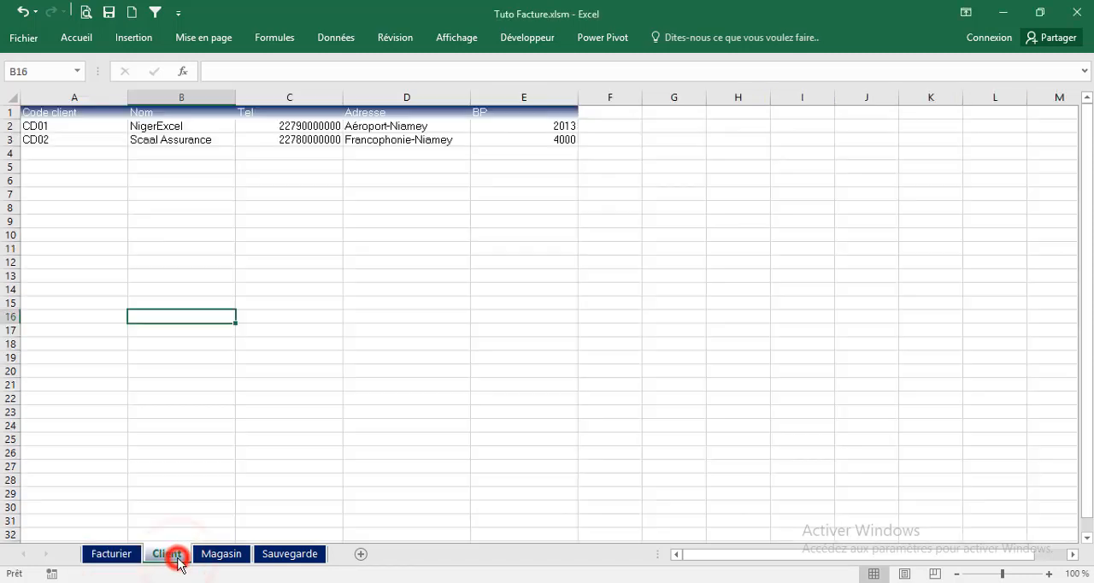
left_click(215, 556)
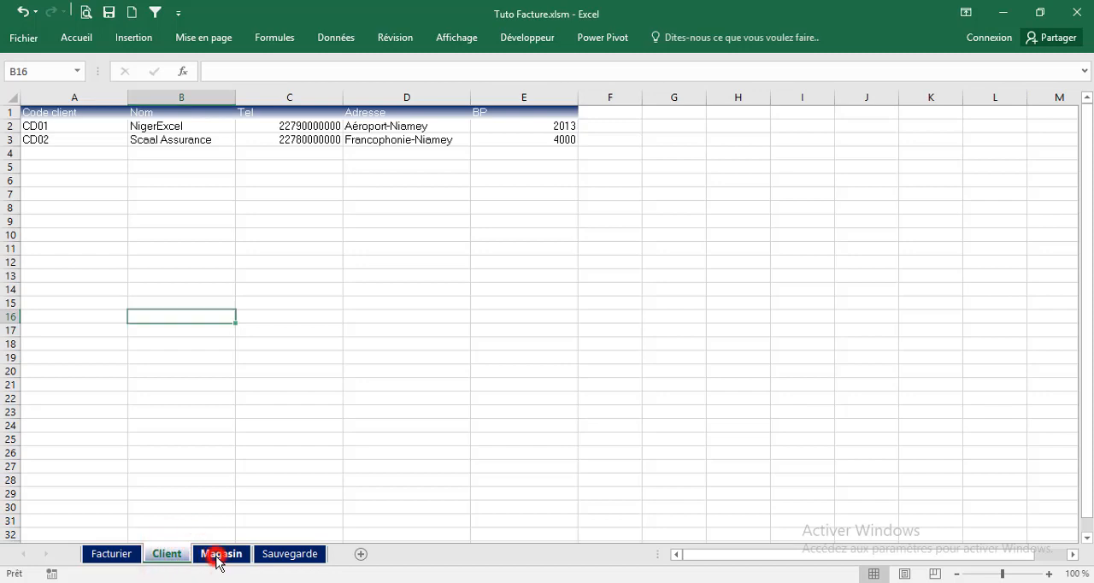
left_click(283, 558)
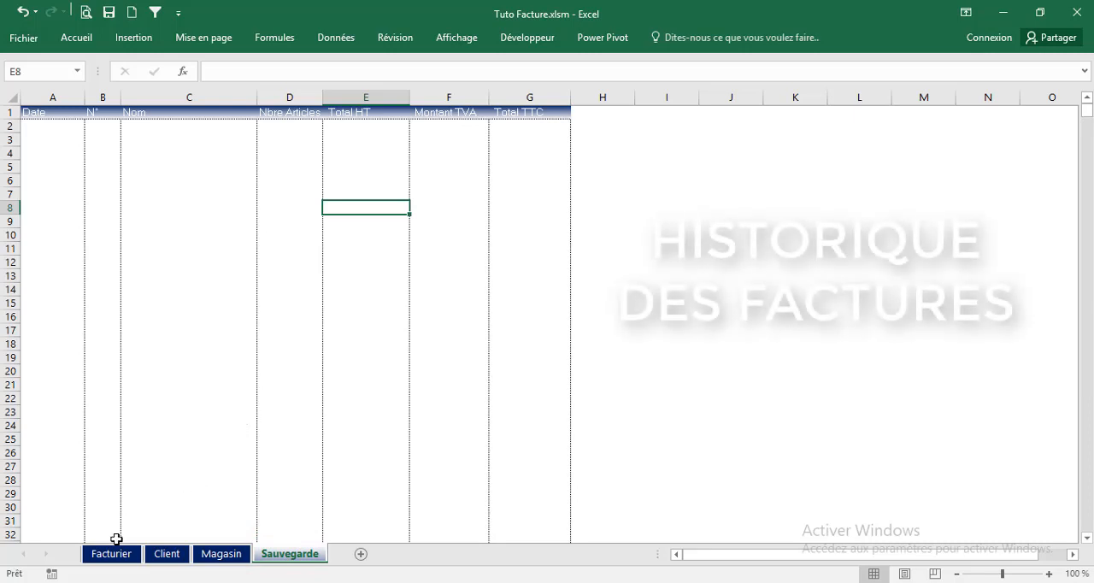
On the Facturier sheet, choose client code CD01 for the invoice
left_click(112, 554)
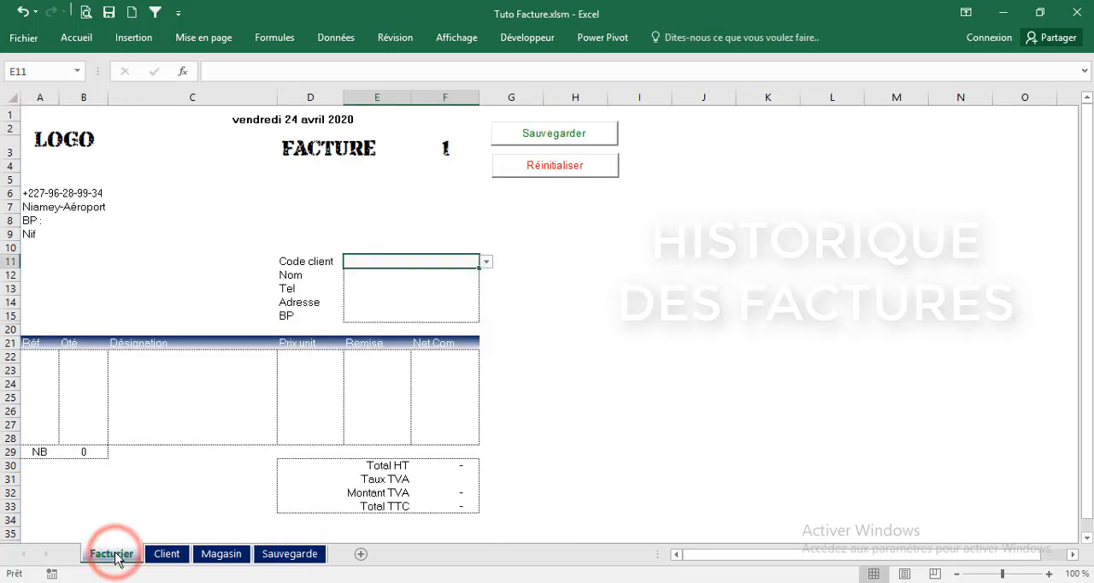
left_click(485, 261)
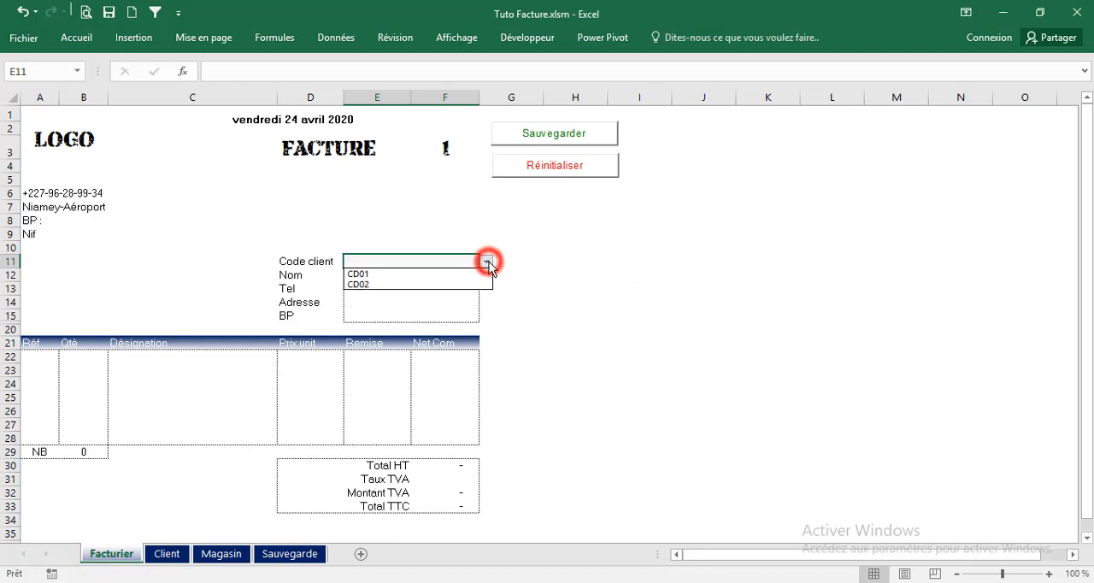
left_click(391, 274)
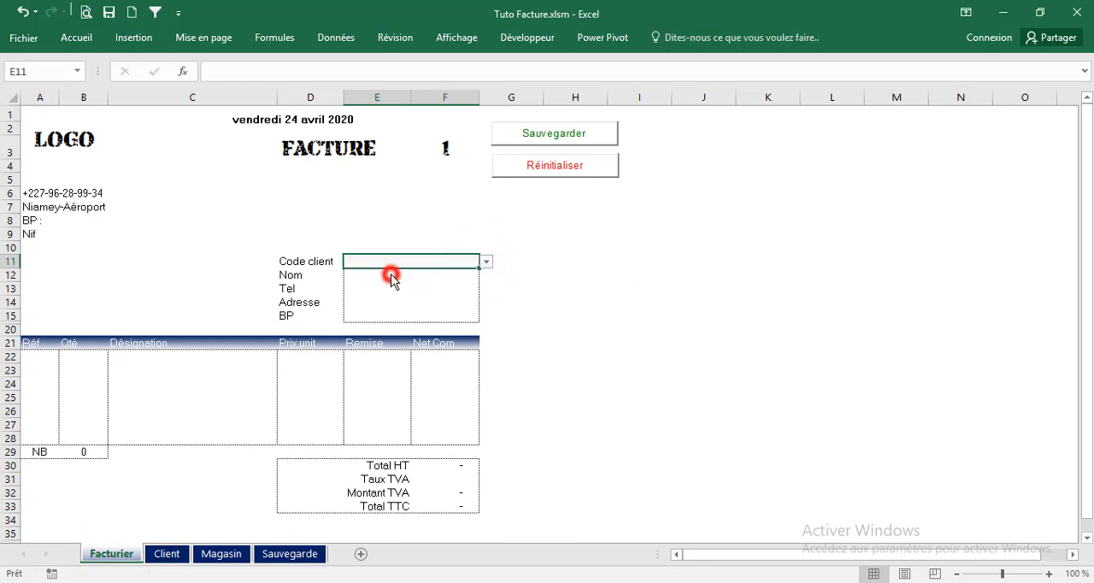
Choose the item references R1, R2 and R4 on the first three invoice lines (A22:A24)
left_click(34, 357)
left_click(66, 357)
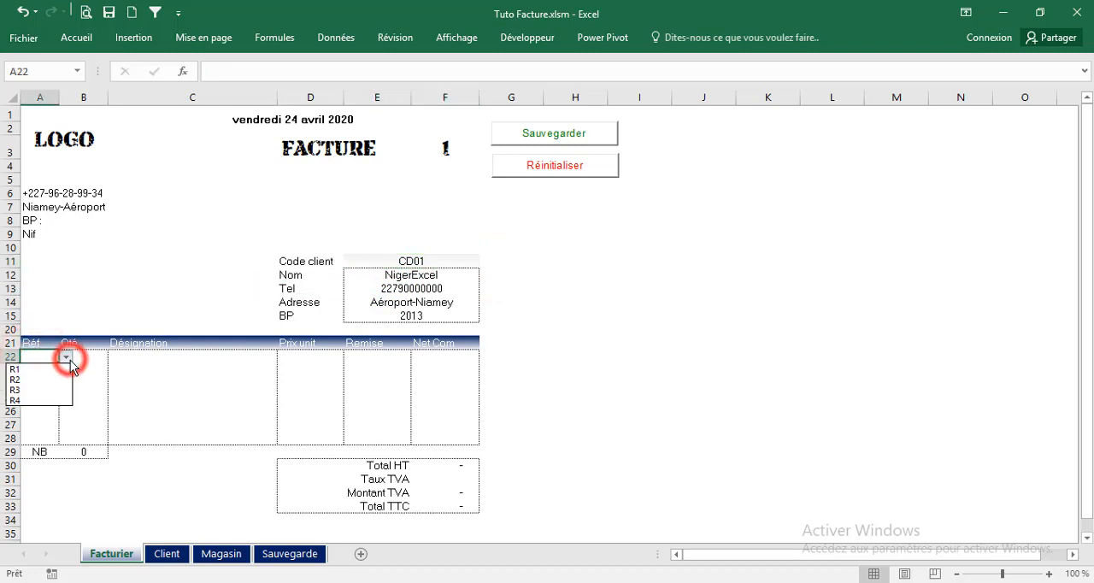
left_click(15, 369)
left_click(43, 370)
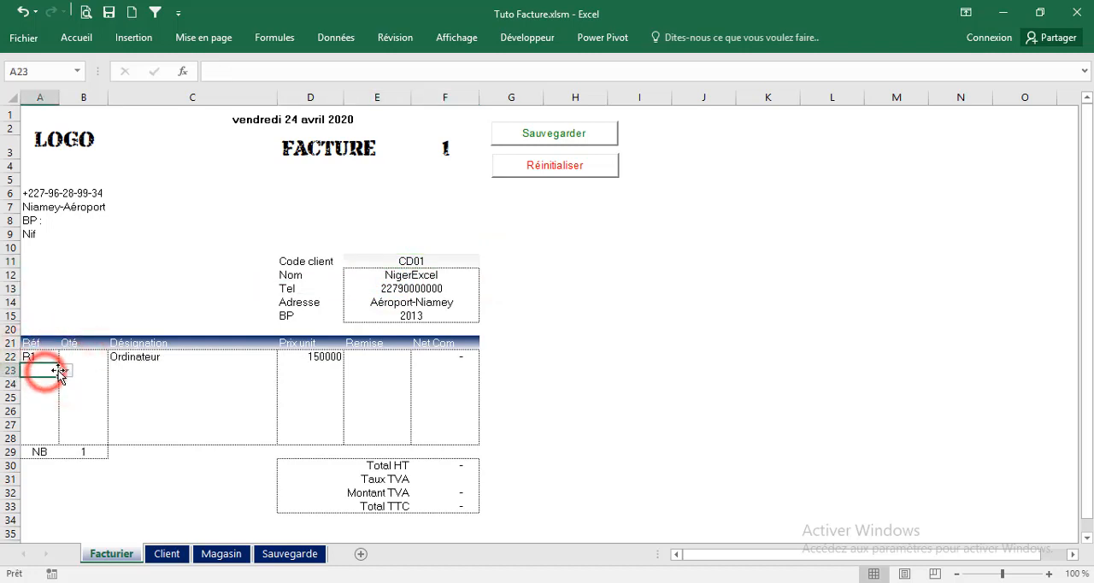
left_click(66, 370)
left_click(35, 393)
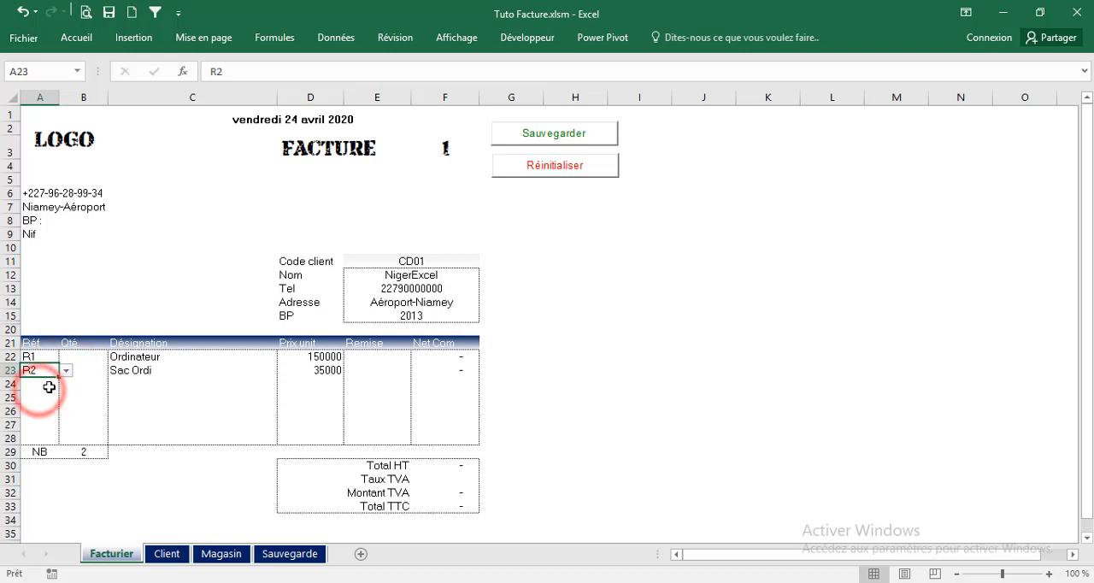
left_click(42, 386)
left_click(66, 384)
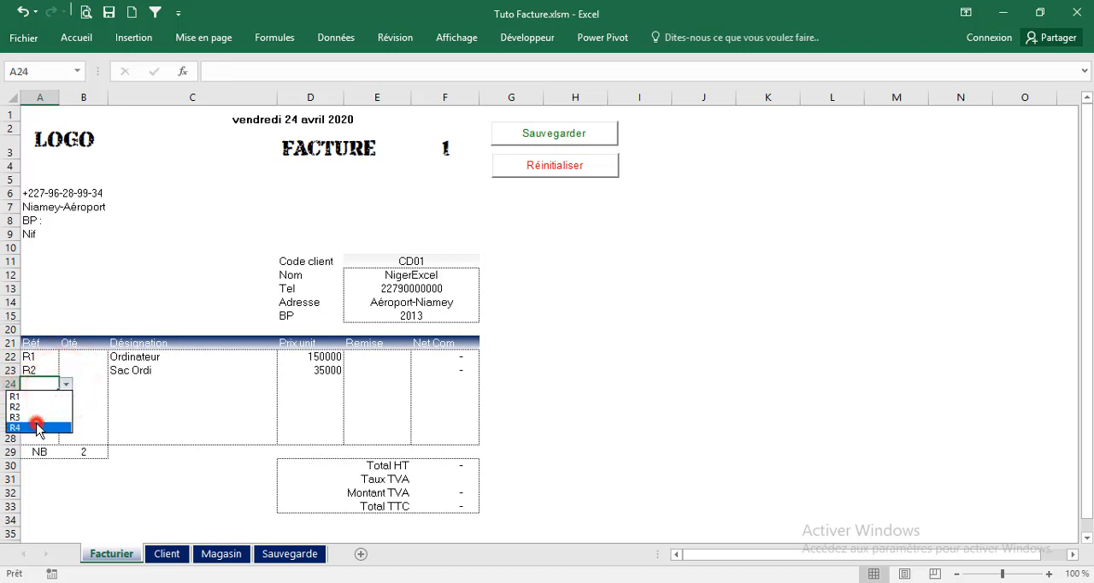
left_click(37, 427)
Enter the quantities 2, 2 and 5 for the three invoice lines in B22:B24
left_click(93, 357)
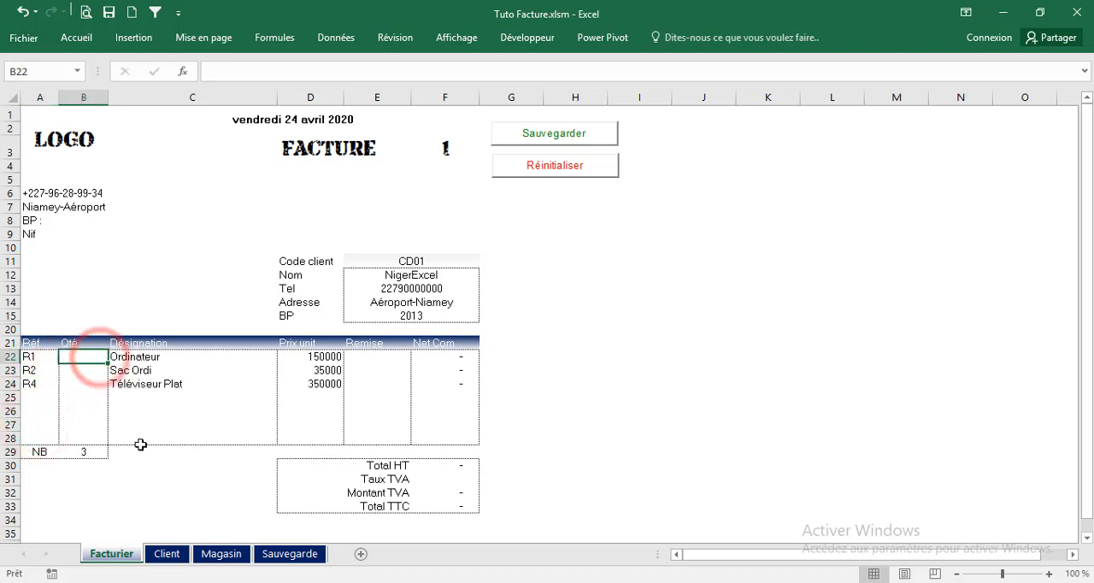
type("2")
key("Return")
type("2")
key("Return")
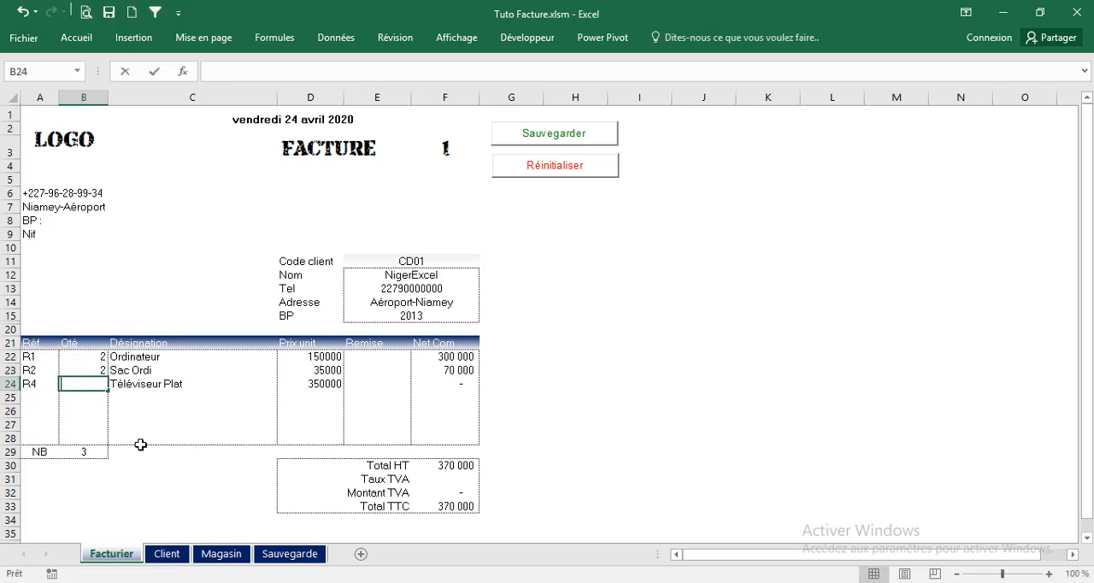
type("5")
left_click(323, 370)
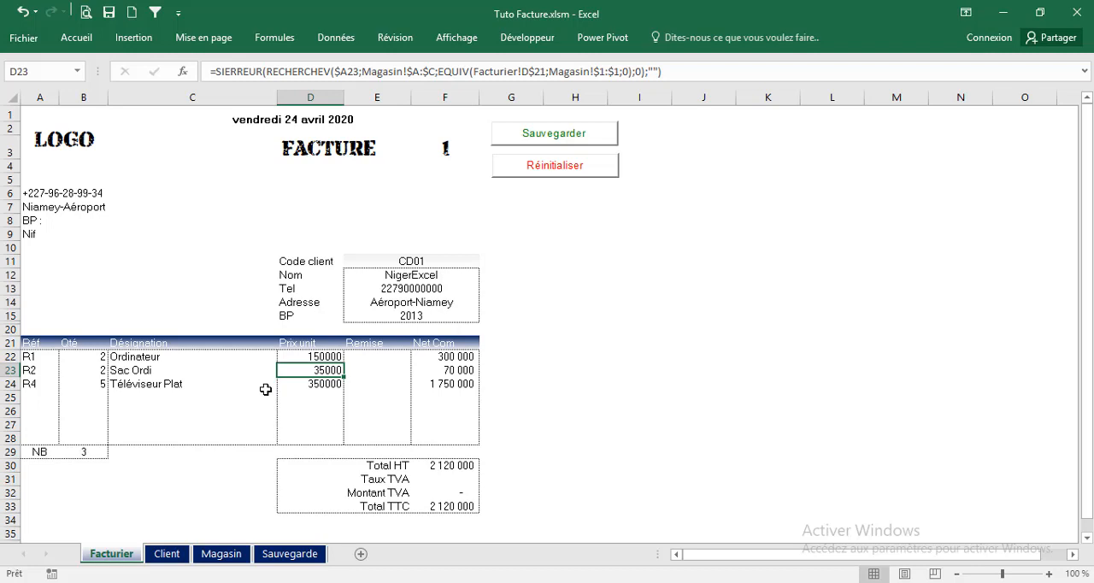
Give the Ordinateur line a 5% discount in E22 and set the invoice's VAT rate to 19% in F31
left_click(373, 361)
type("5%")
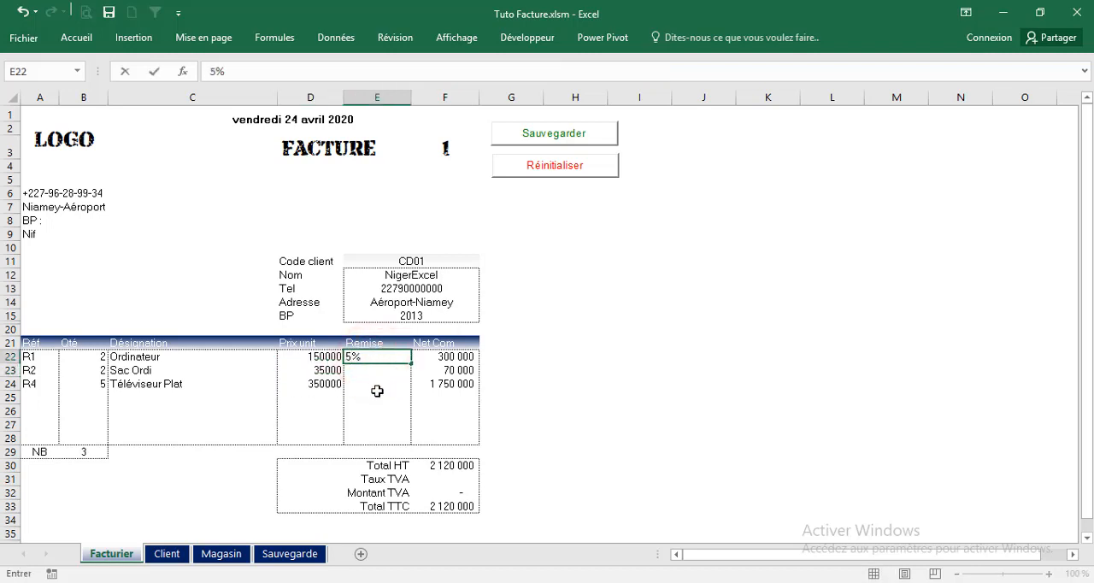
left_click(377, 394)
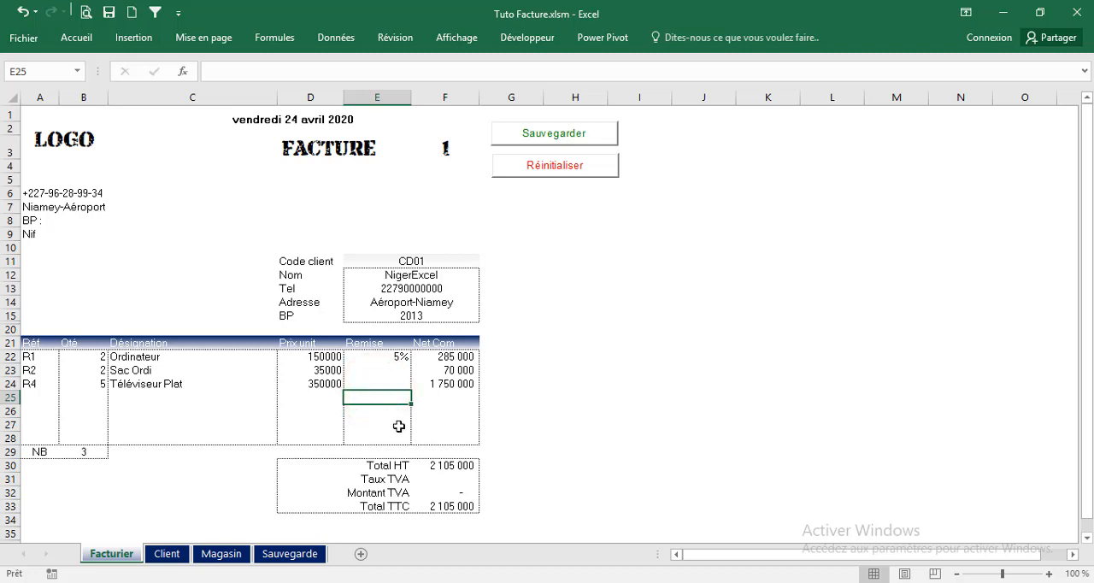
left_click(459, 481)
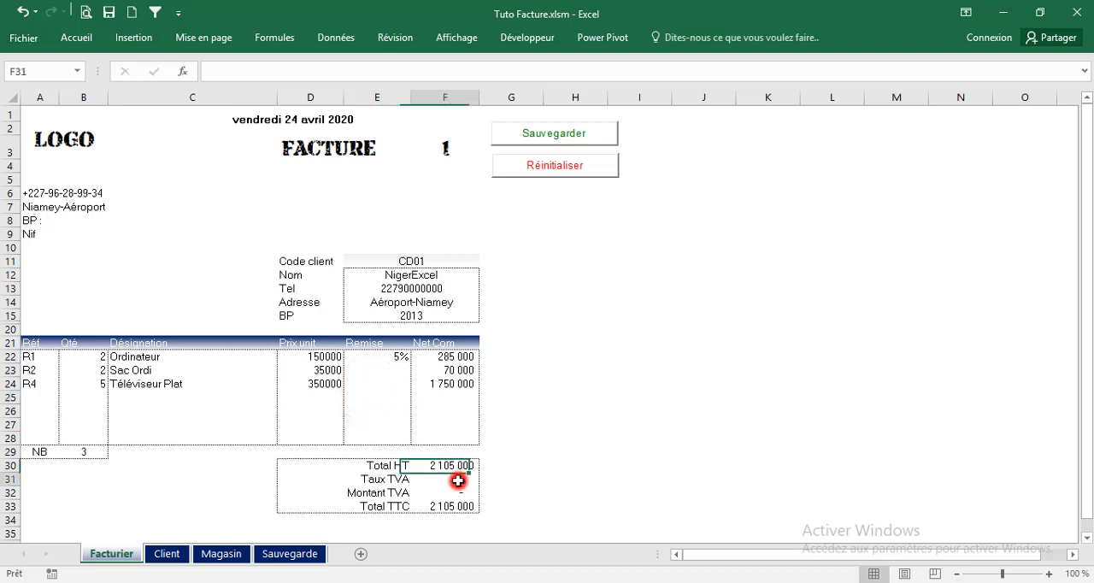
type("19%")
left_click(379, 425)
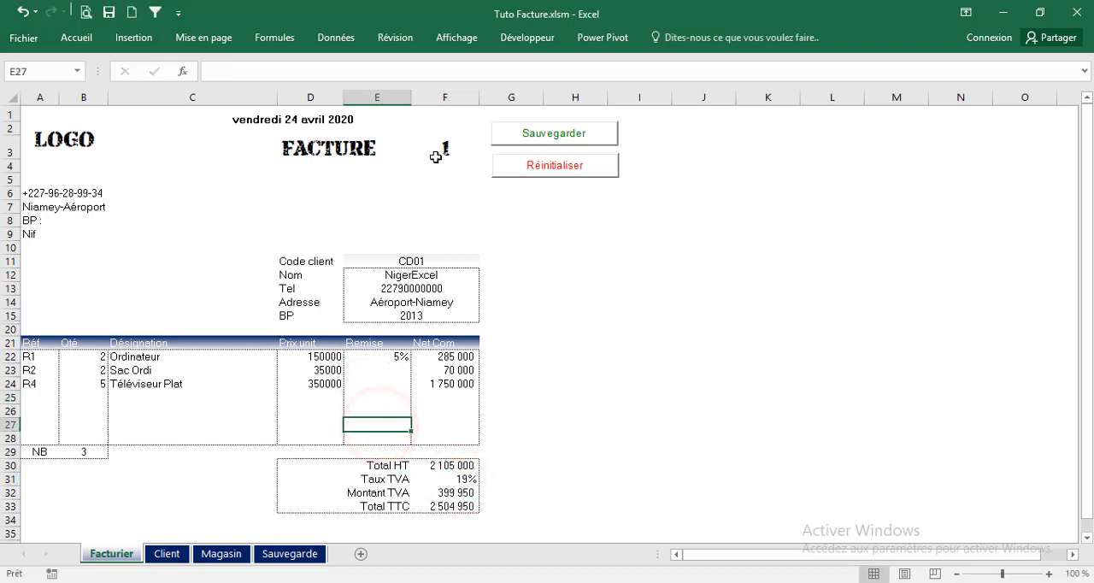
Save the invoice with the sheet's Sauvegarder macro and check the record on the Sauvegarde sheet before returning to Facturier
left_click(523, 135)
left_click(535, 358)
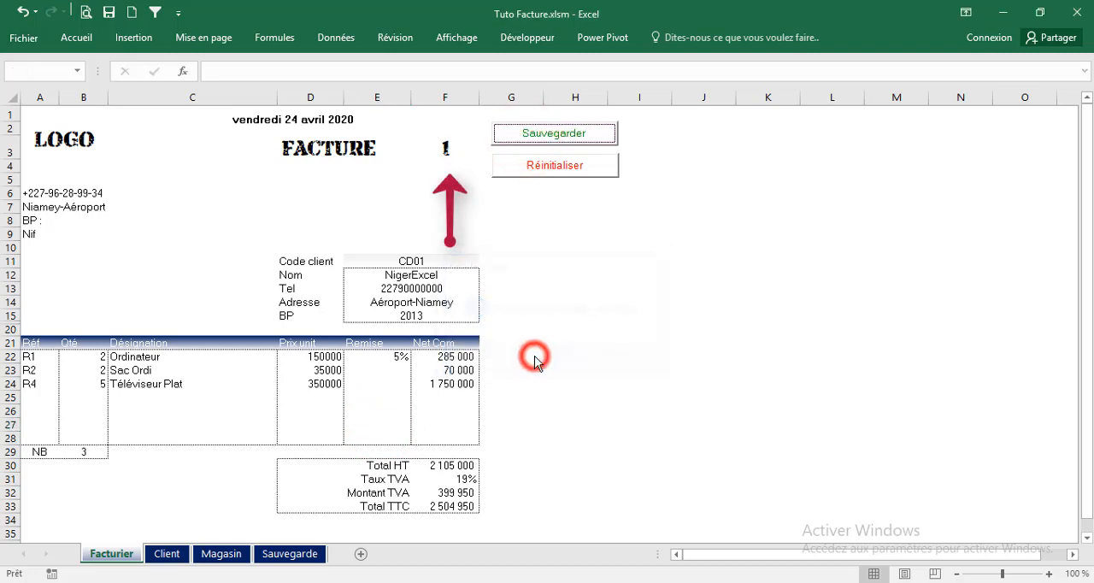
left_click(287, 555)
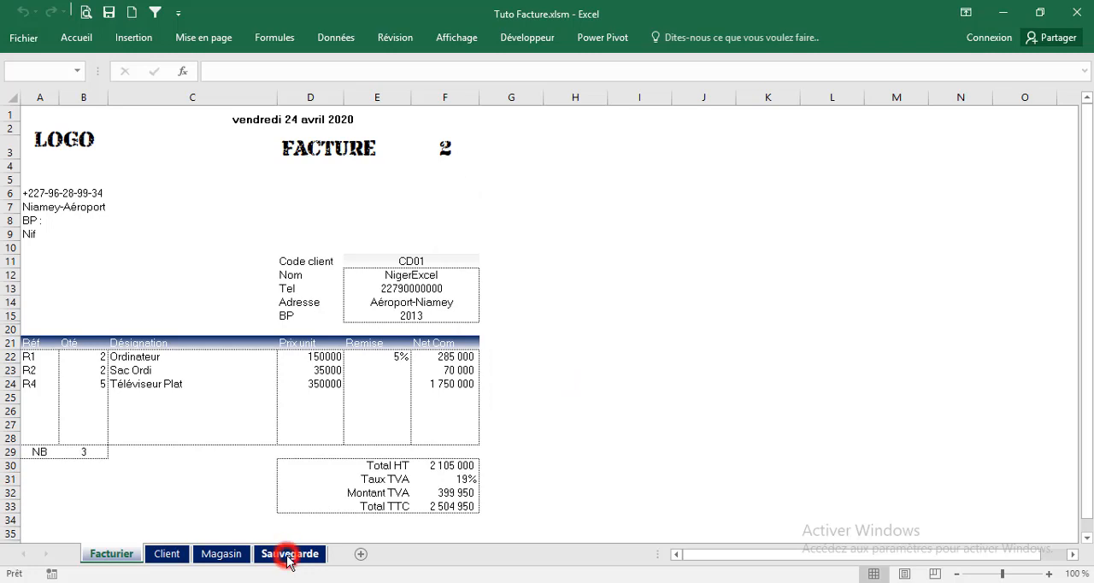
left_click(111, 554)
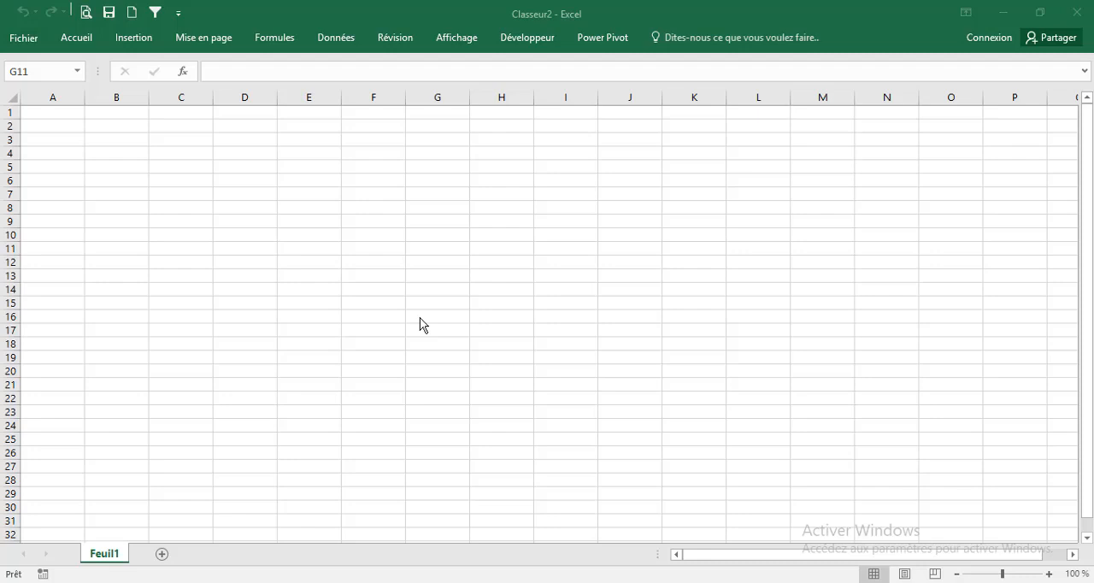
Show blank workbook Classeur2 in page layout view, then narrow column A and make column B about 1.27 cm and column C about 4.6 cm wide
left_click(903, 574)
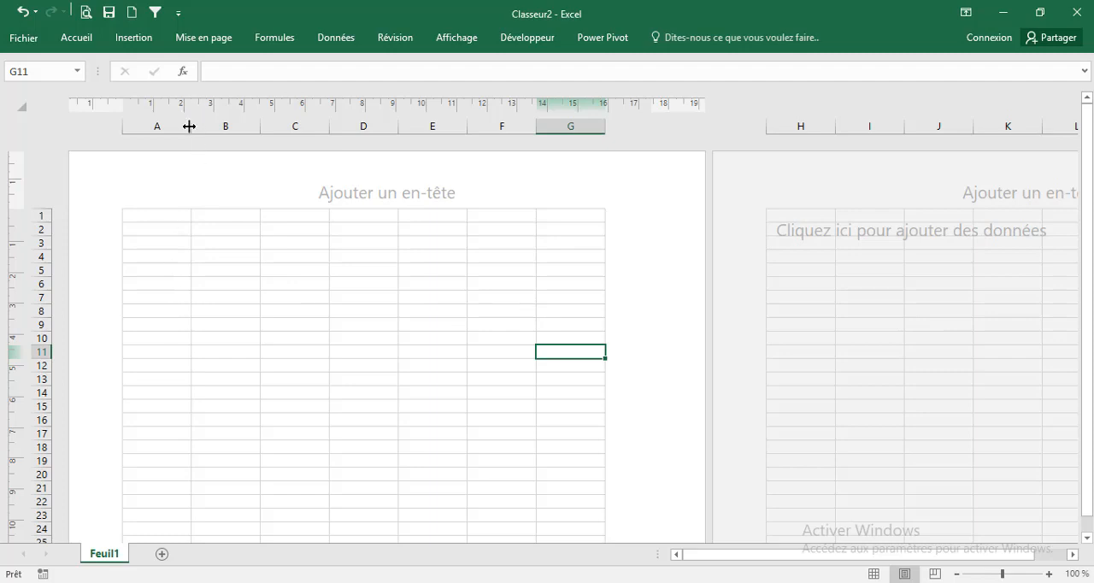
left_click_drag(189, 126, 151, 171)
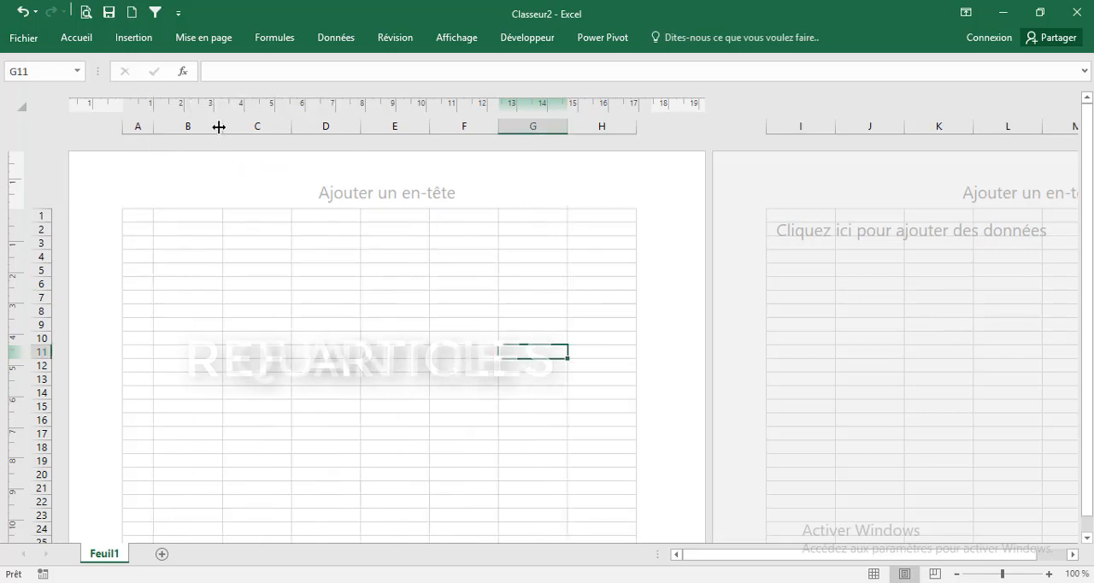
left_click_drag(219, 126, 188, 160)
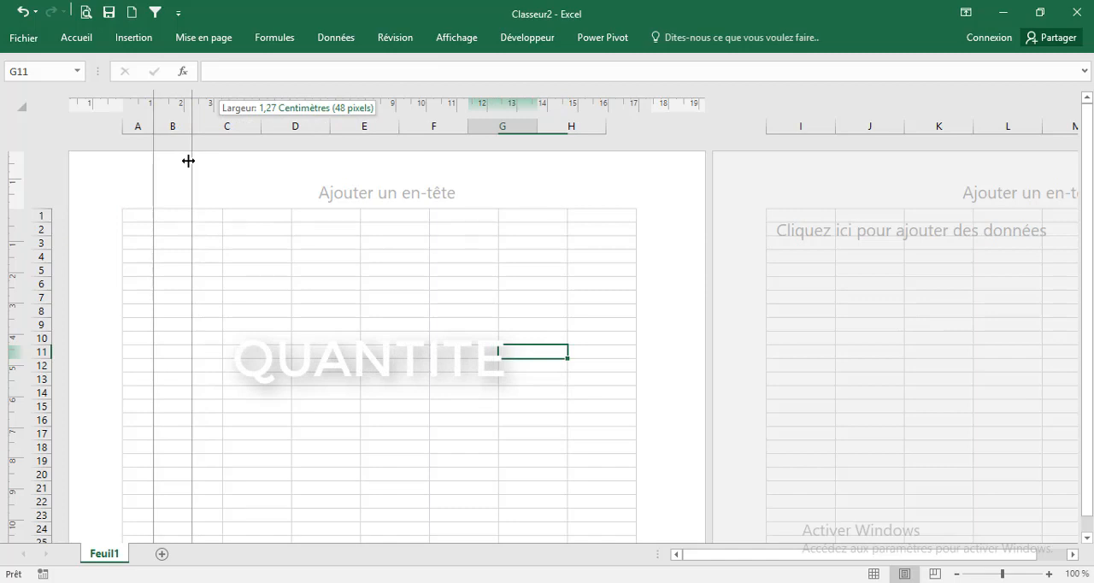
left_click_drag(188, 161, 188, 160)
left_click_drag(263, 128, 335, 152)
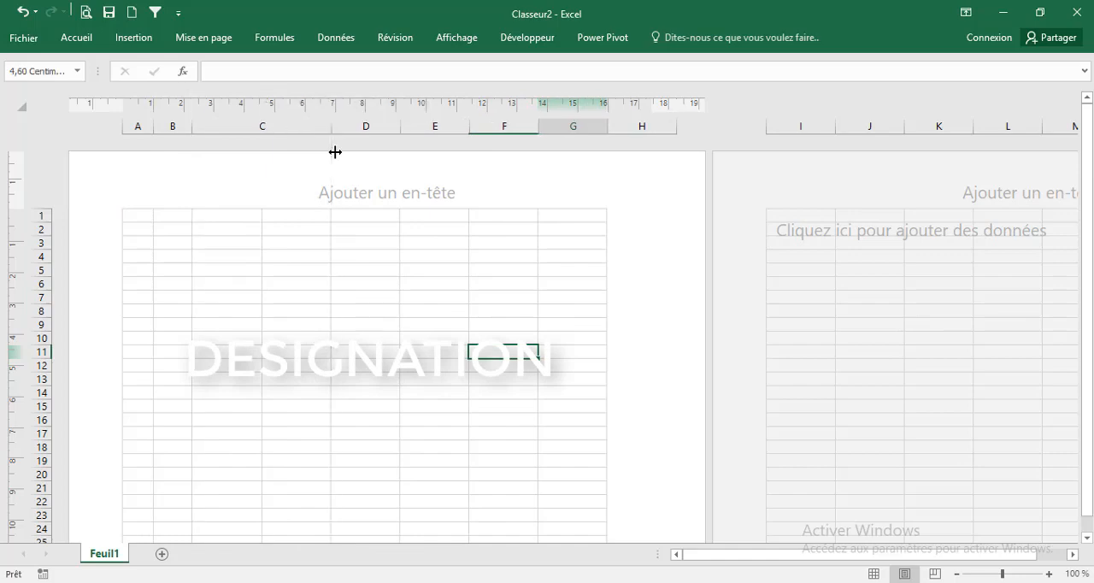
Review columns D to G for the remaining invoice fields and widen column C until F is the last column on the first page
left_click(384, 127)
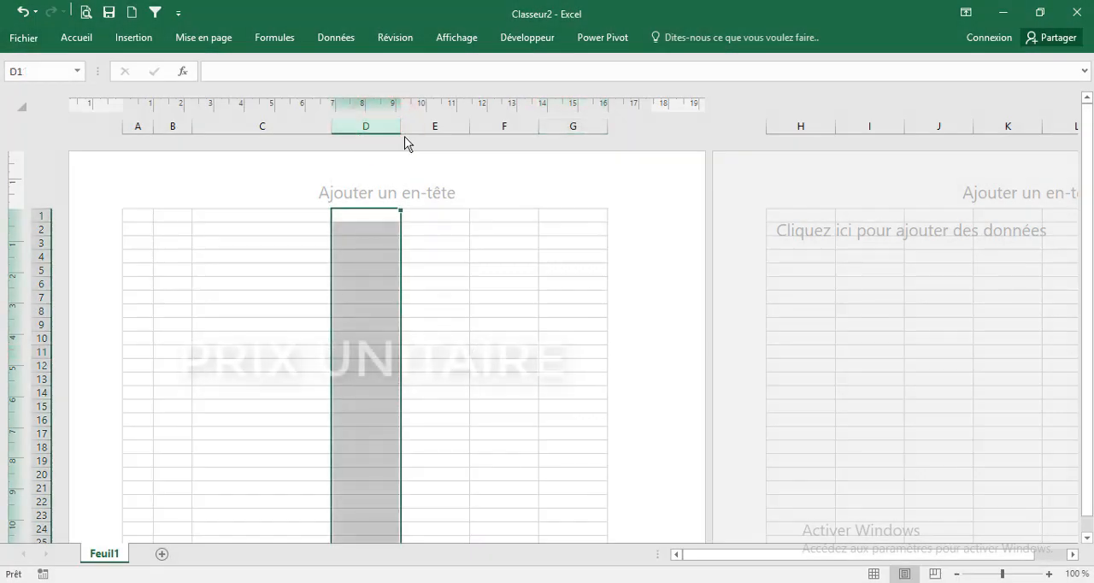
left_click(427, 129)
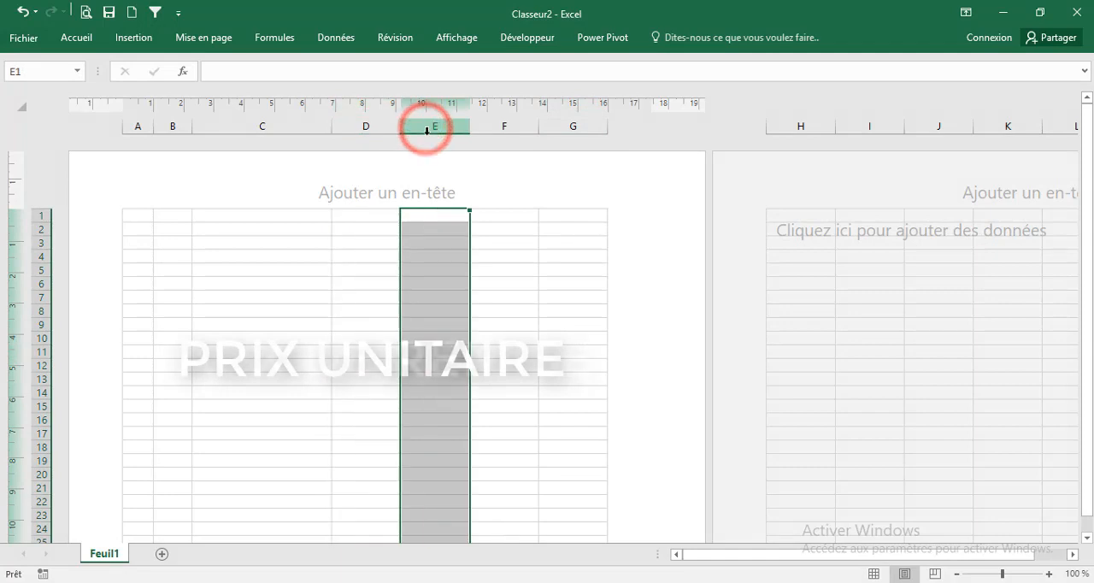
left_click(500, 127)
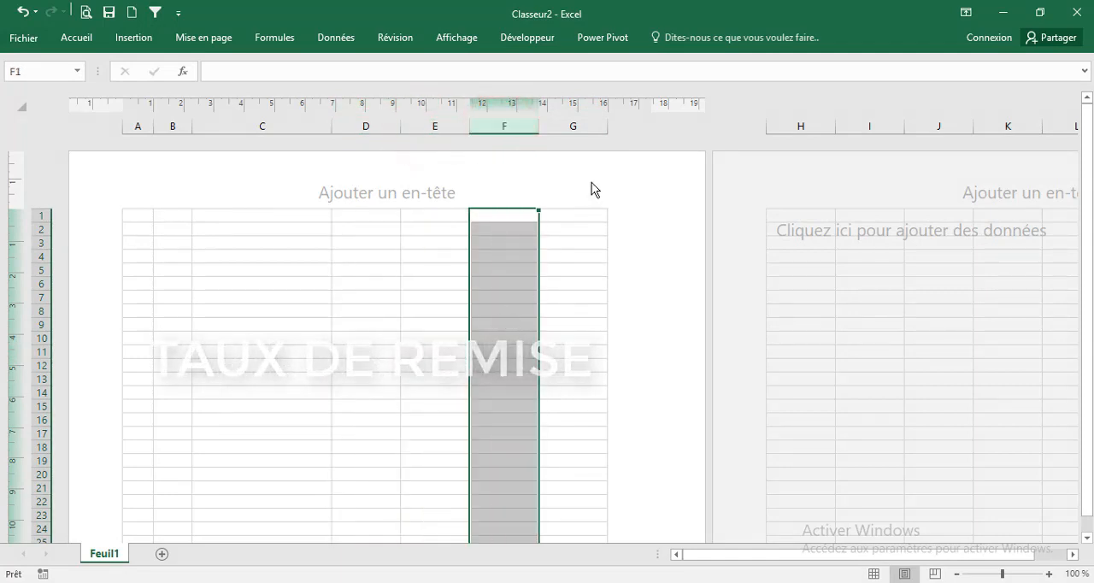
left_click(575, 128)
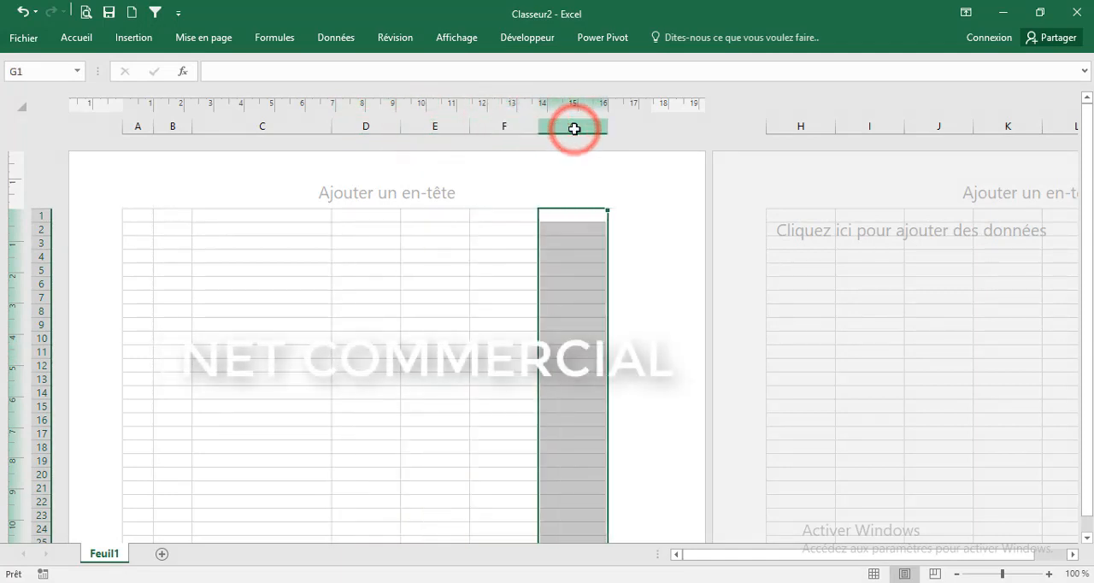
left_click_drag(331, 128, 398, 148)
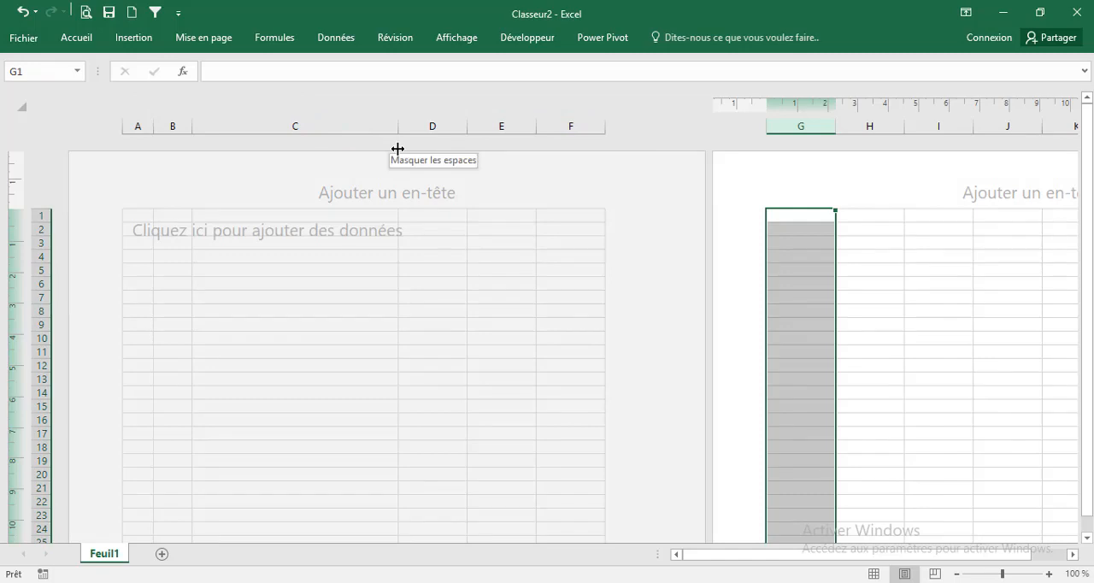
left_click(367, 323)
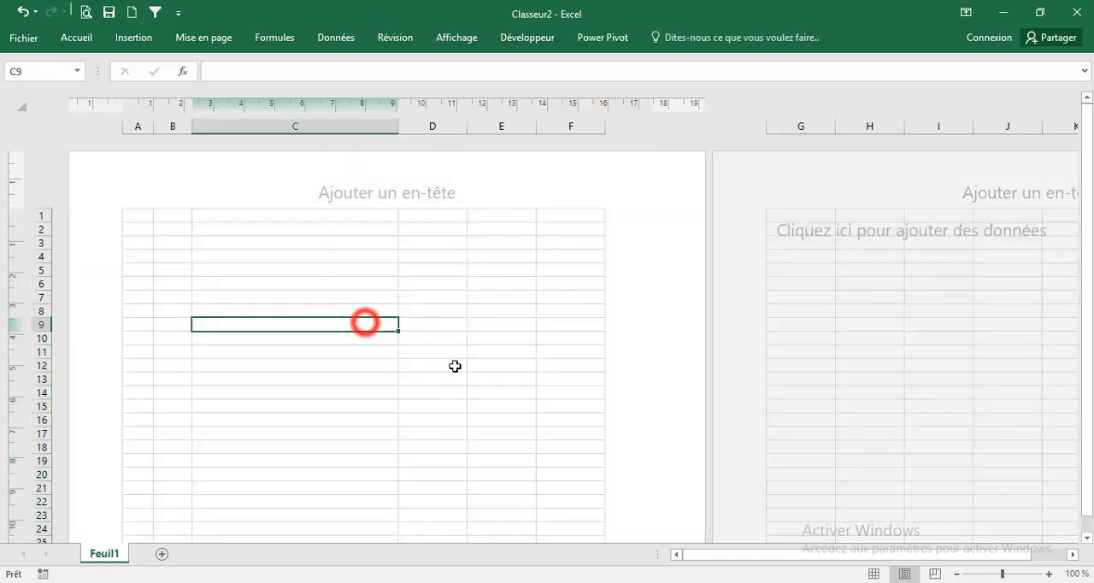
left_click(499, 342)
left_click(439, 420)
left_click(262, 335)
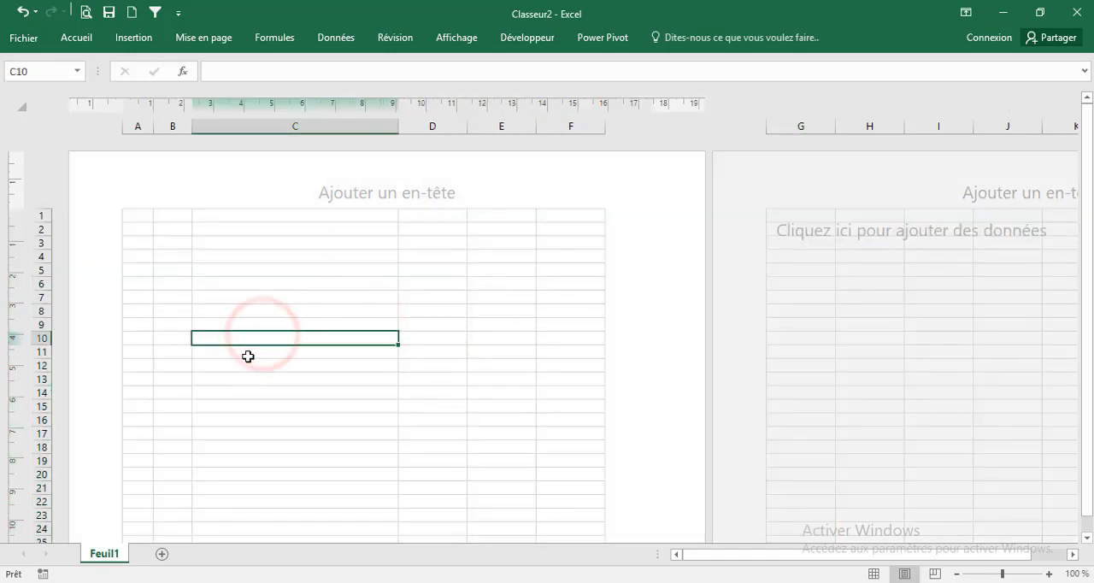
left_click(274, 311)
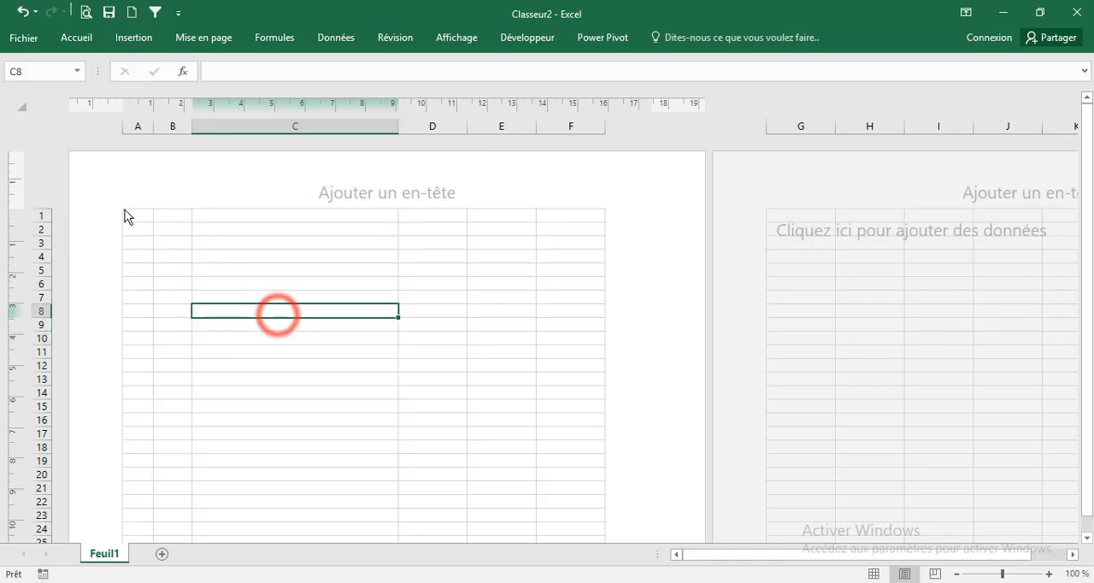
Enter LOGO in cell A1 as the placeholder for the company logo
left_click(134, 214)
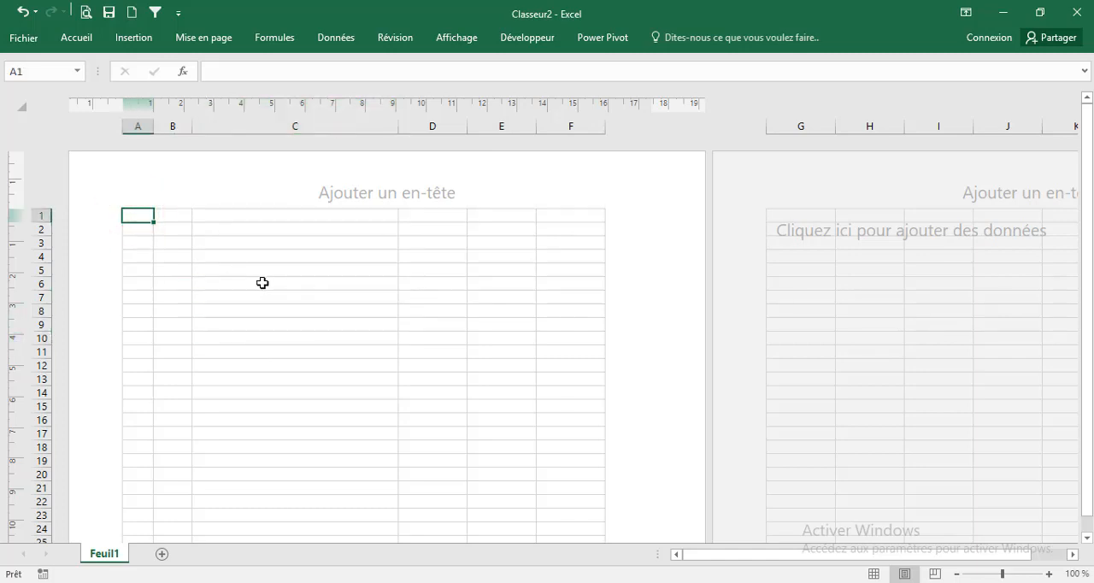
type("LOGO")
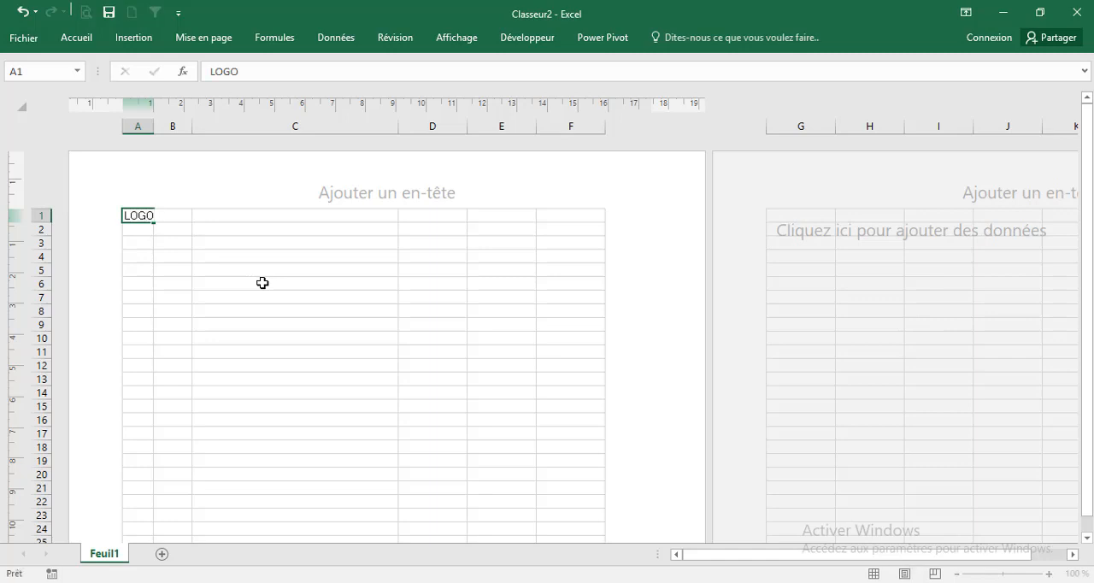
key("Return")
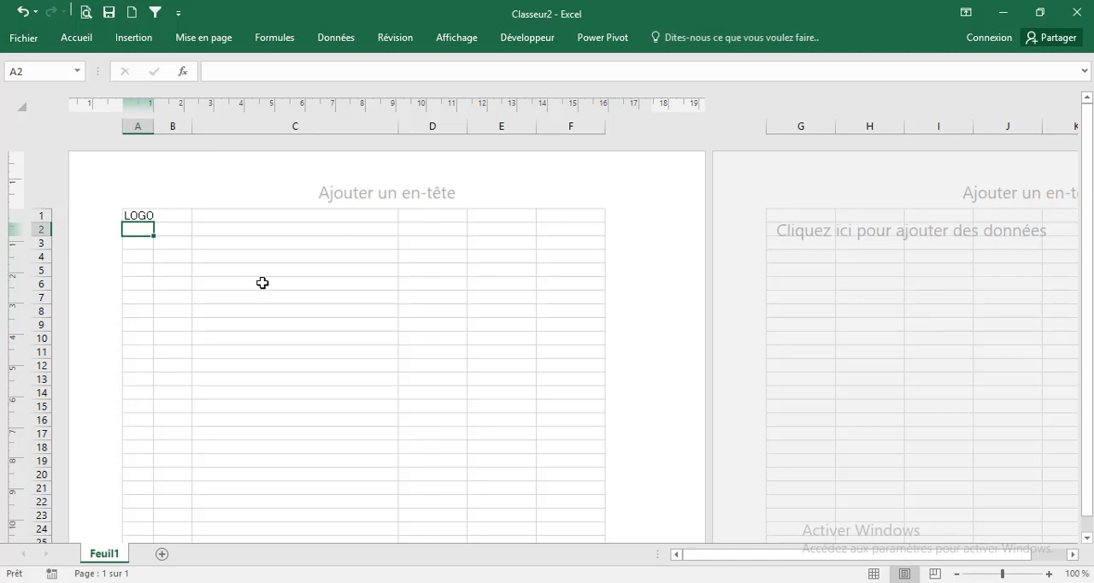
Enter the company's phone number as text in cell A4
key("Down")
key("Down")
type("'+227")
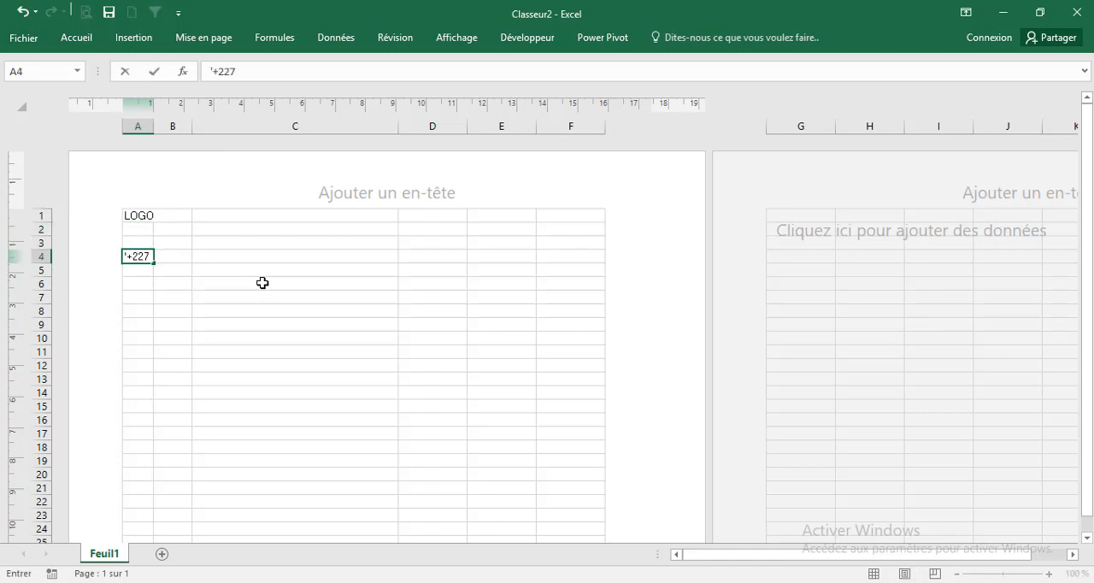
type("289934")
key("Return")
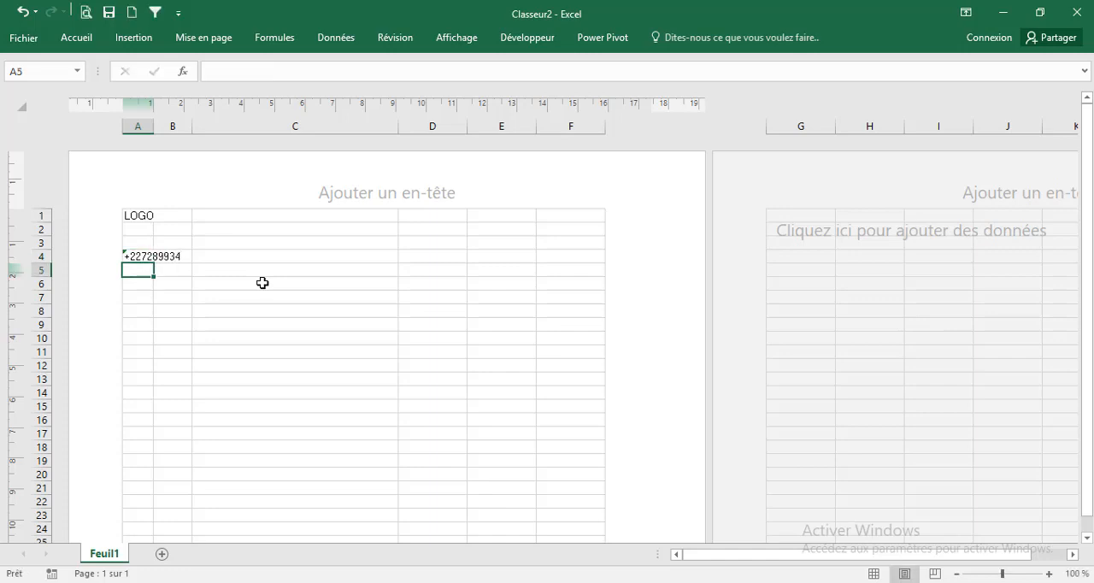
Fill in the remaining company details below the phone number: SARLU in A5, 1006 in A6 and NIF/S in A7
type("SARLU")
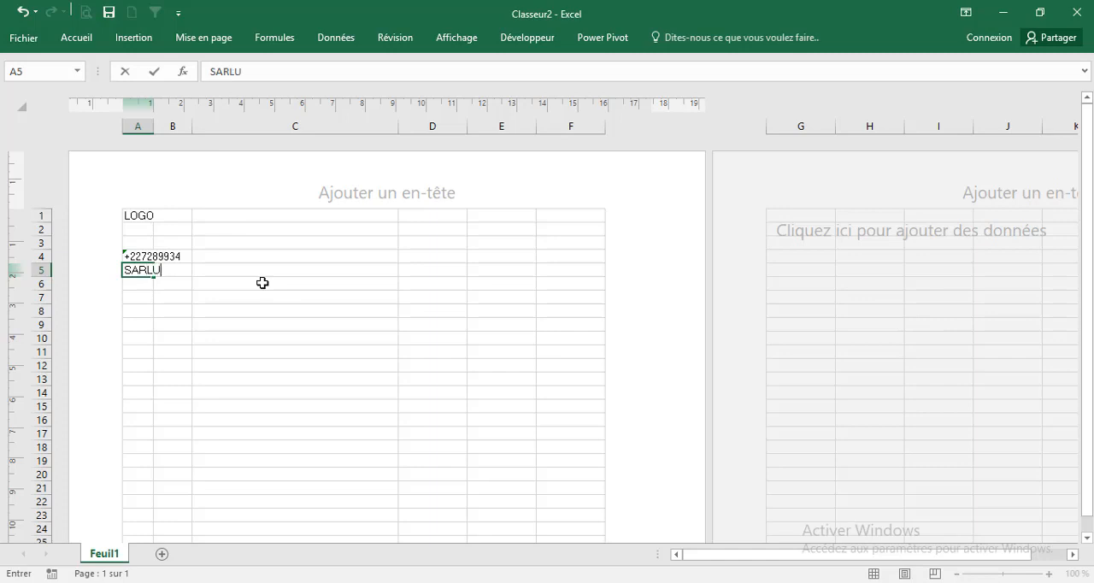
key("Return")
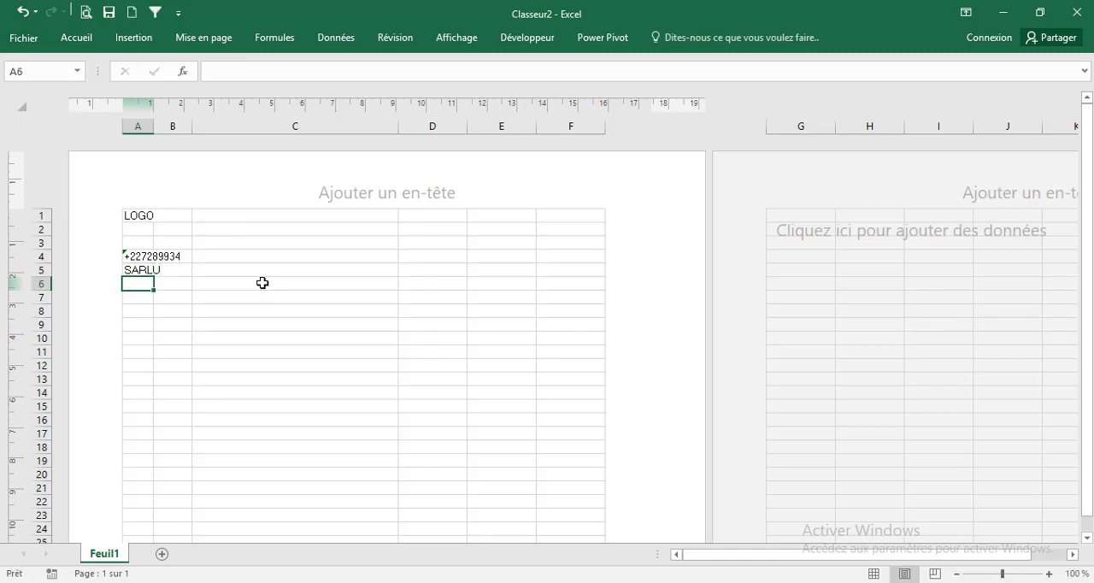
type("B")
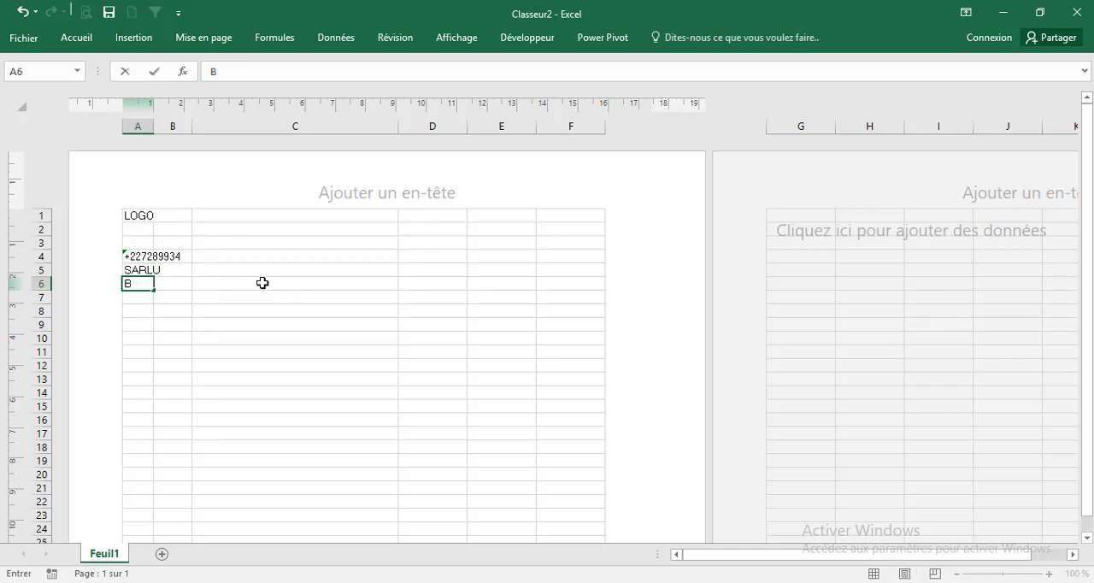
type("006")
key("Return")
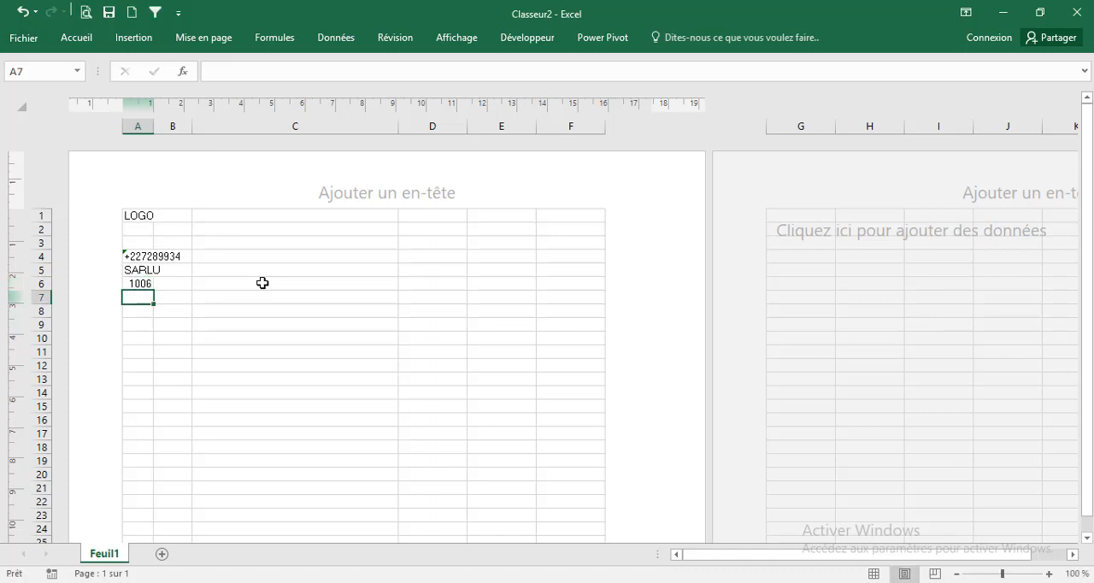
type("NIF")
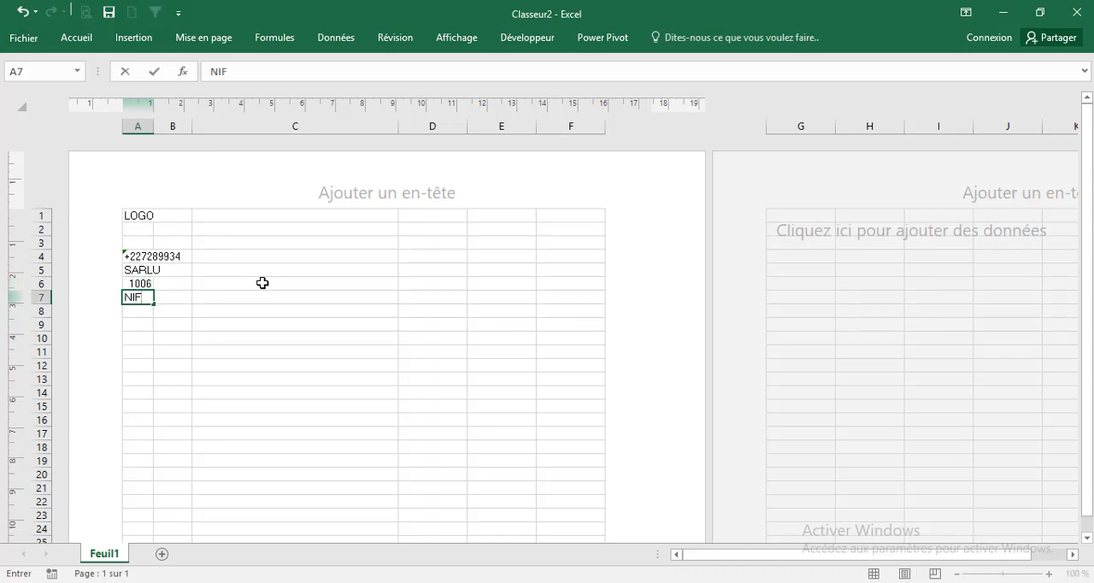
type("/")
type("S")
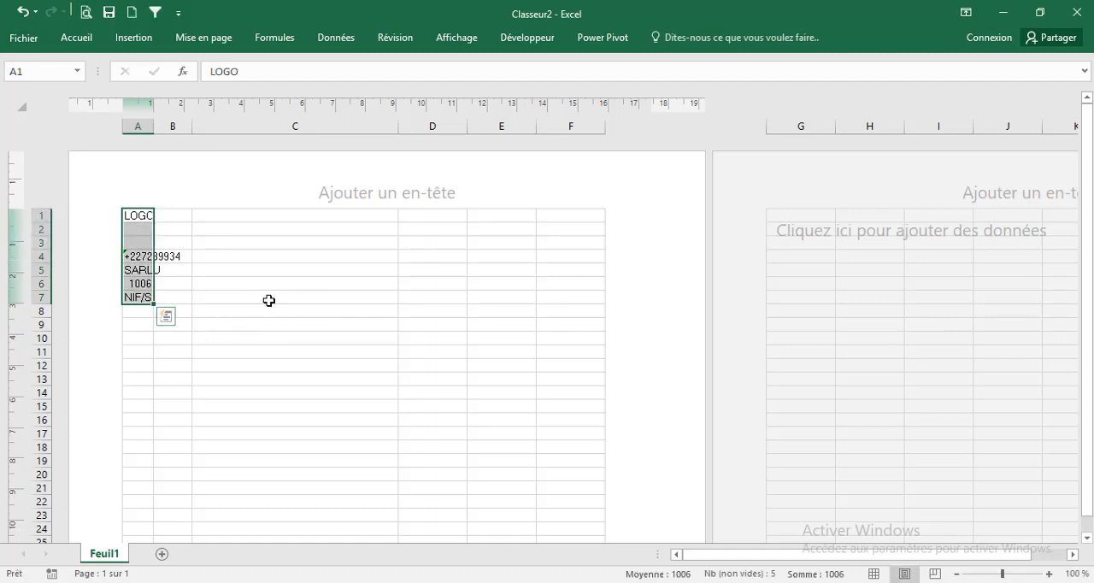
left_click(315, 312)
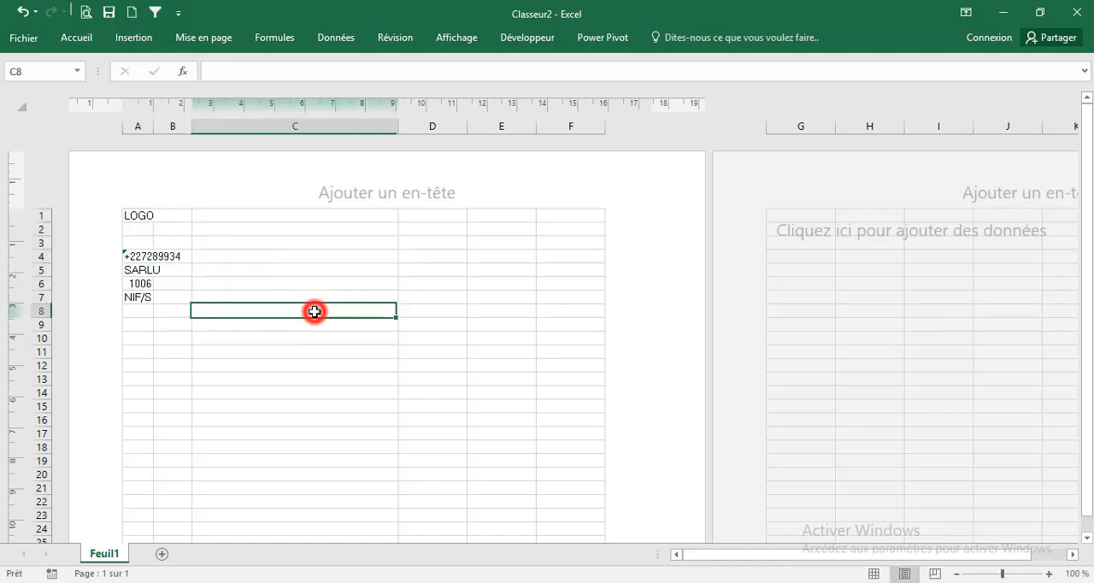
Enter the customer block labels Code Client, Nom, Tel and Adresse in cells D10 to D13
left_click(385, 325)
left_click(415, 336)
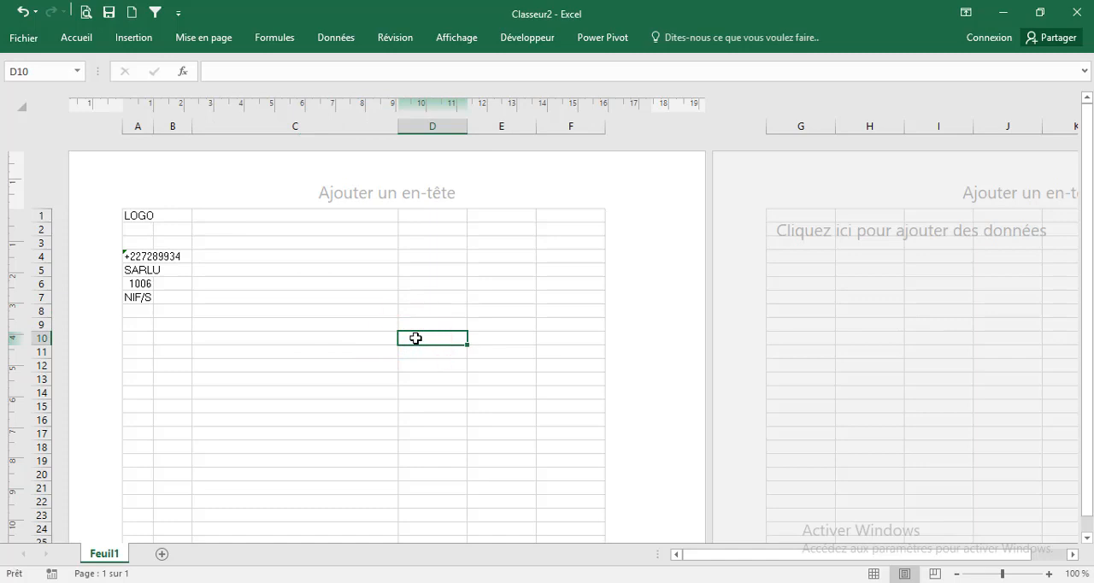
type("Code Cli")
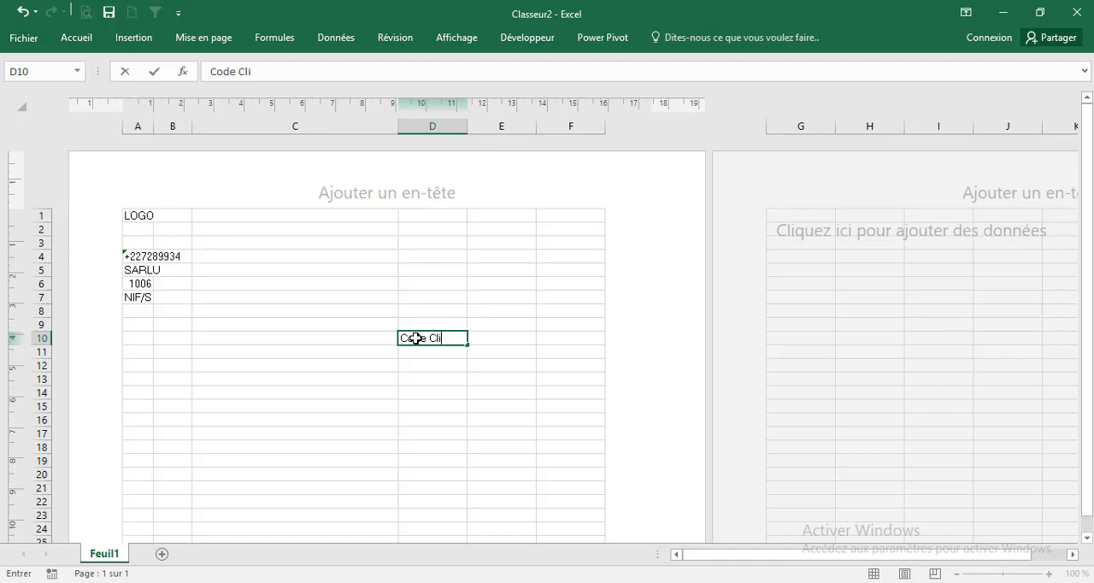
type("ent")
key("Return")
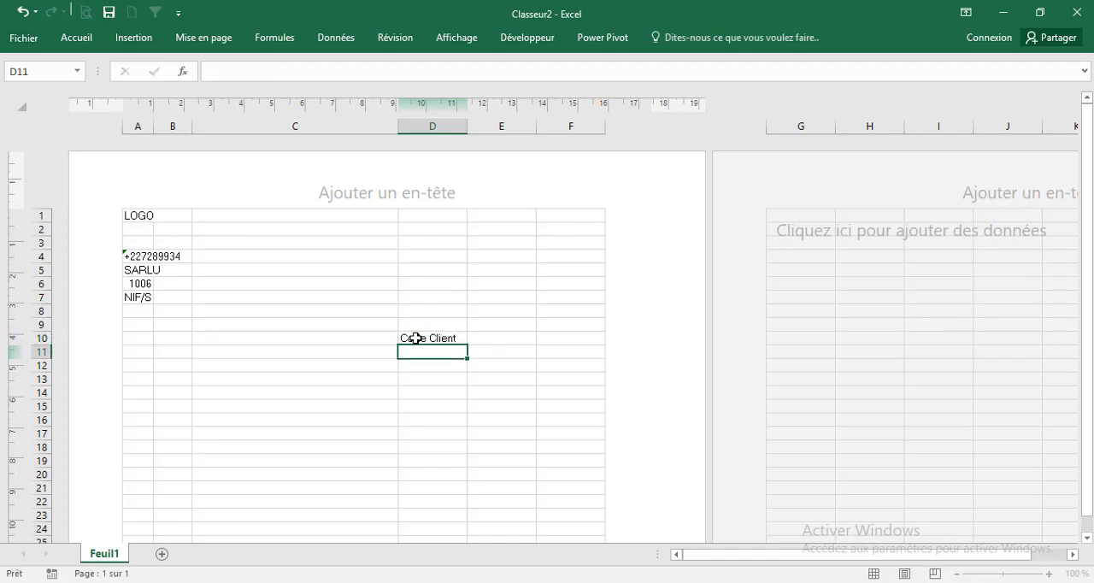
type("Nom")
key("Return")
type("Tel")
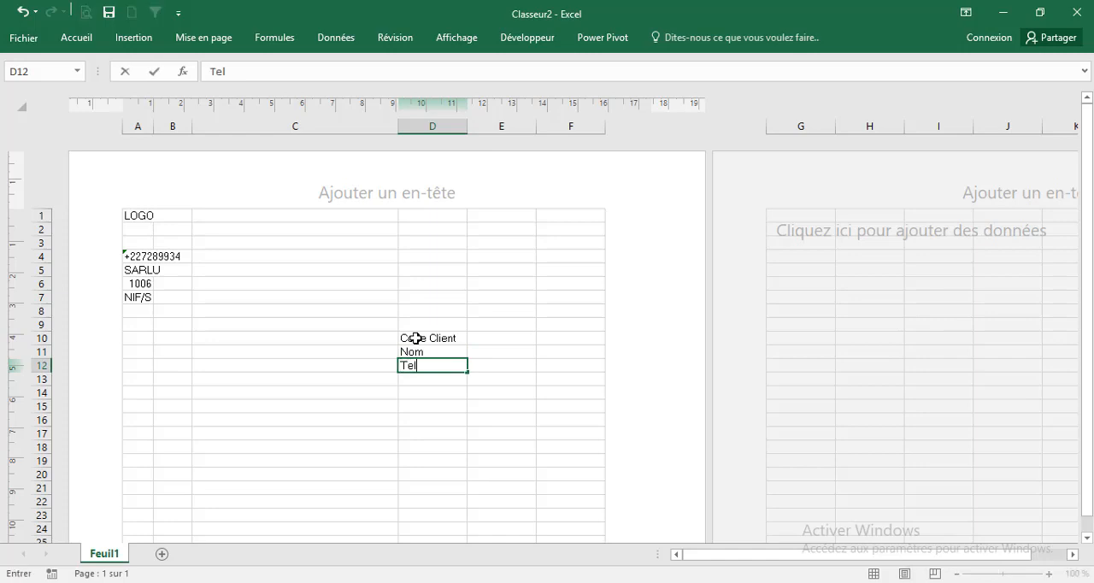
key("Return")
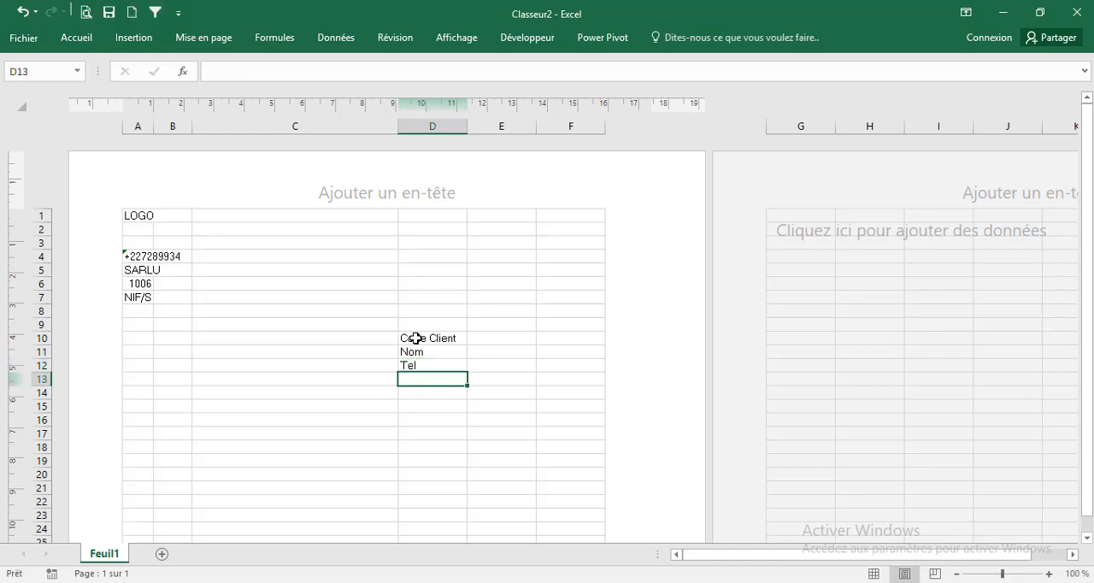
type("Adresse")
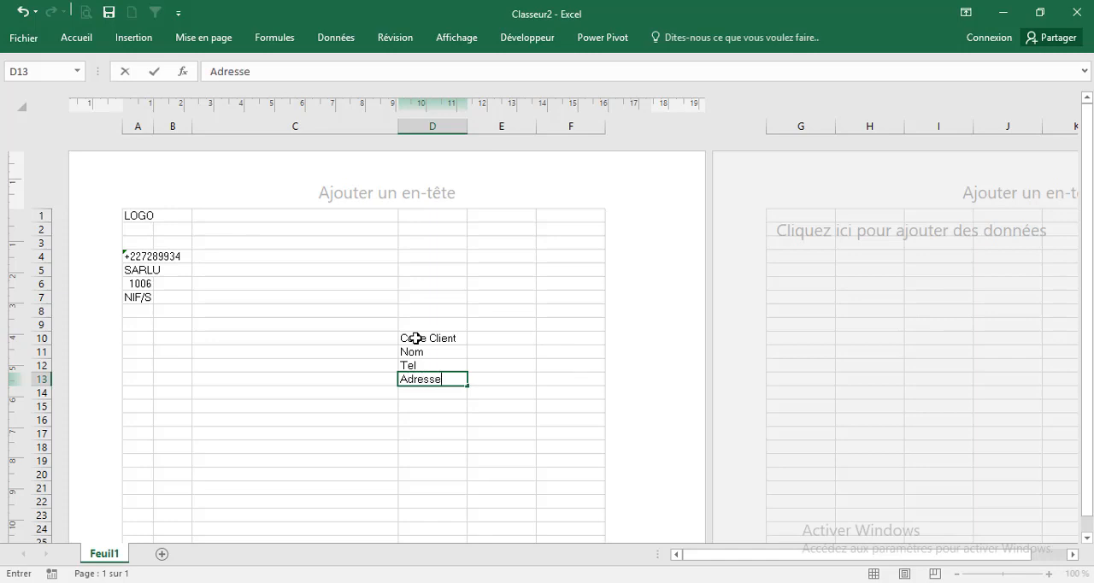
key("Return")
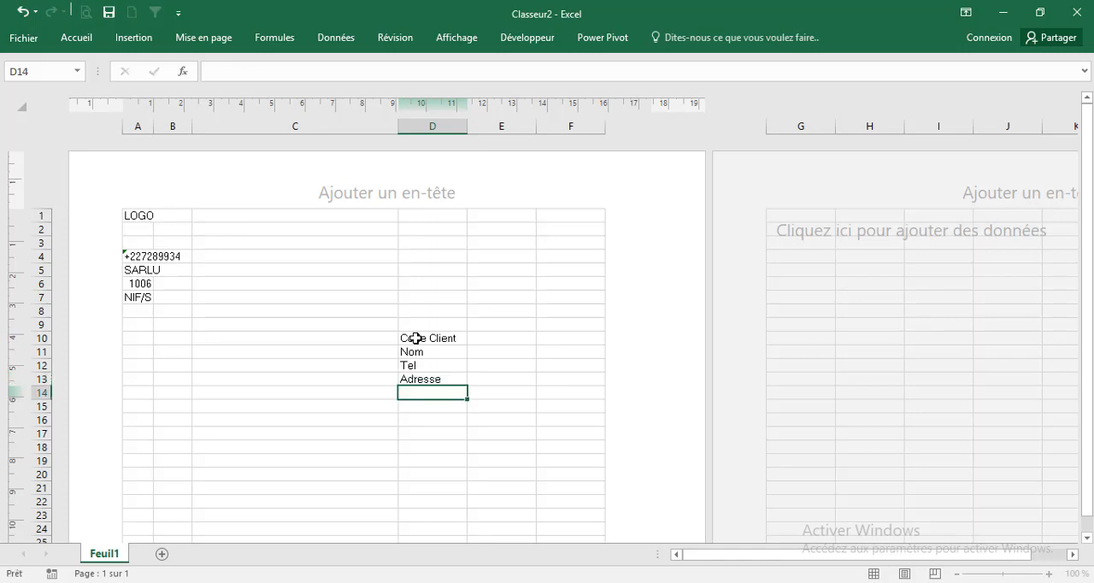
Start the item table's header row with Réf in A16, Qté in B16 and Désignation in C16
left_click(355, 405)
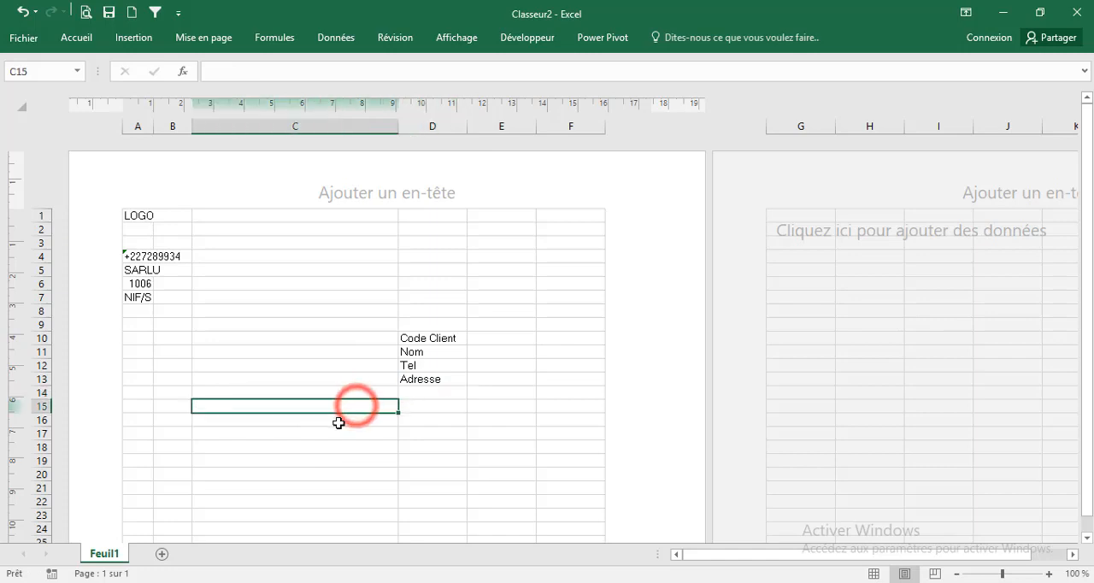
left_click(147, 422)
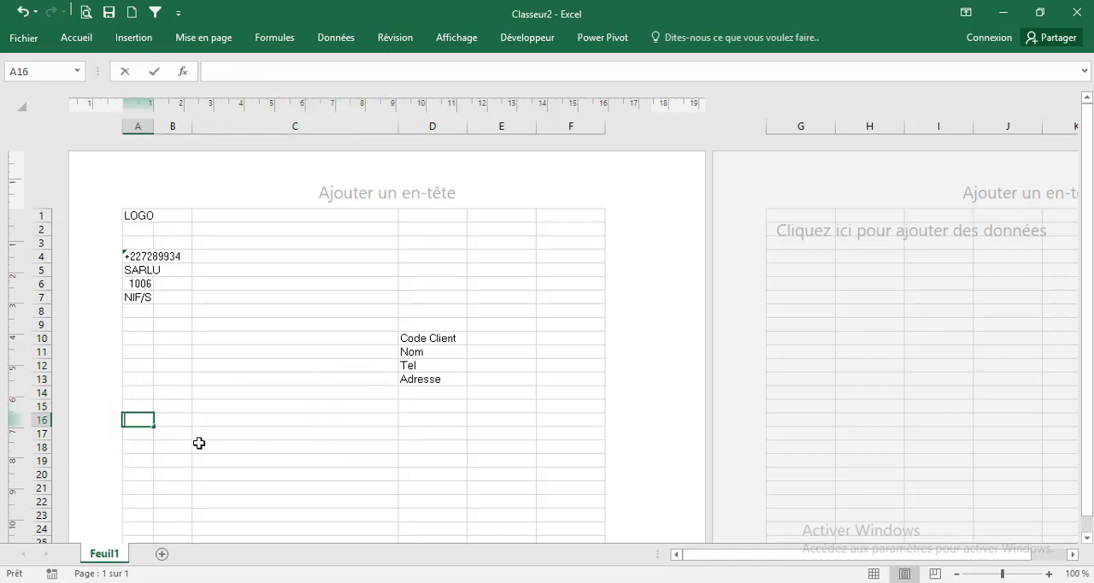
type("Réf")
key("Tab")
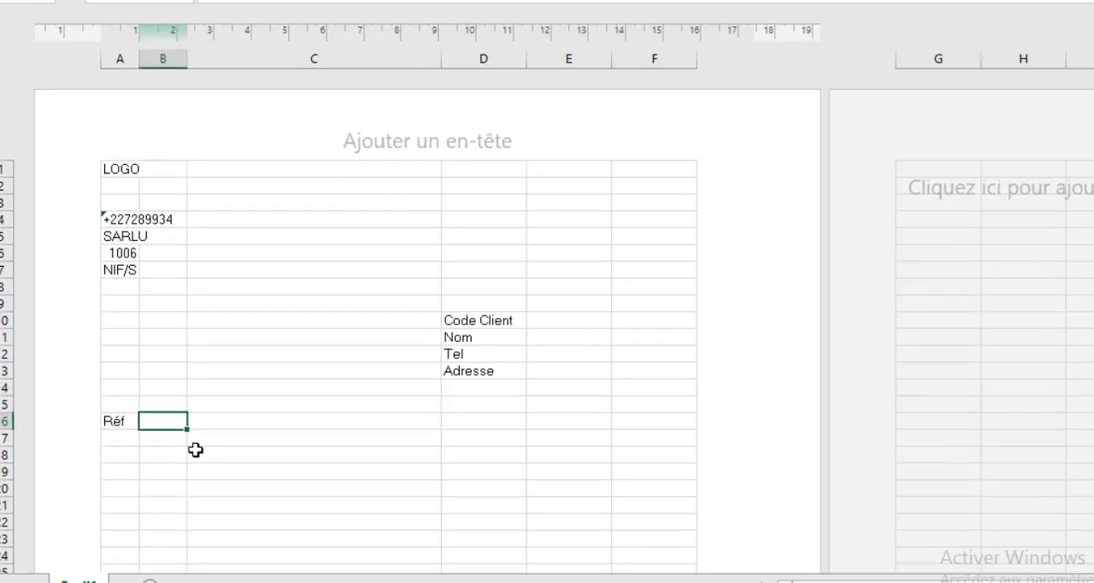
type("Qt")
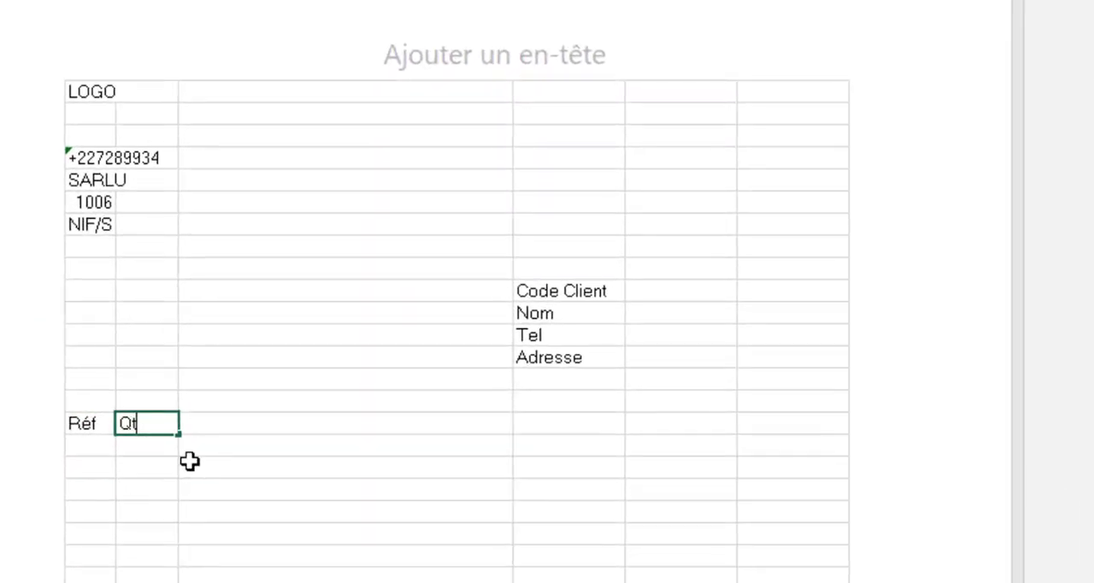
type("é")
key("Tab")
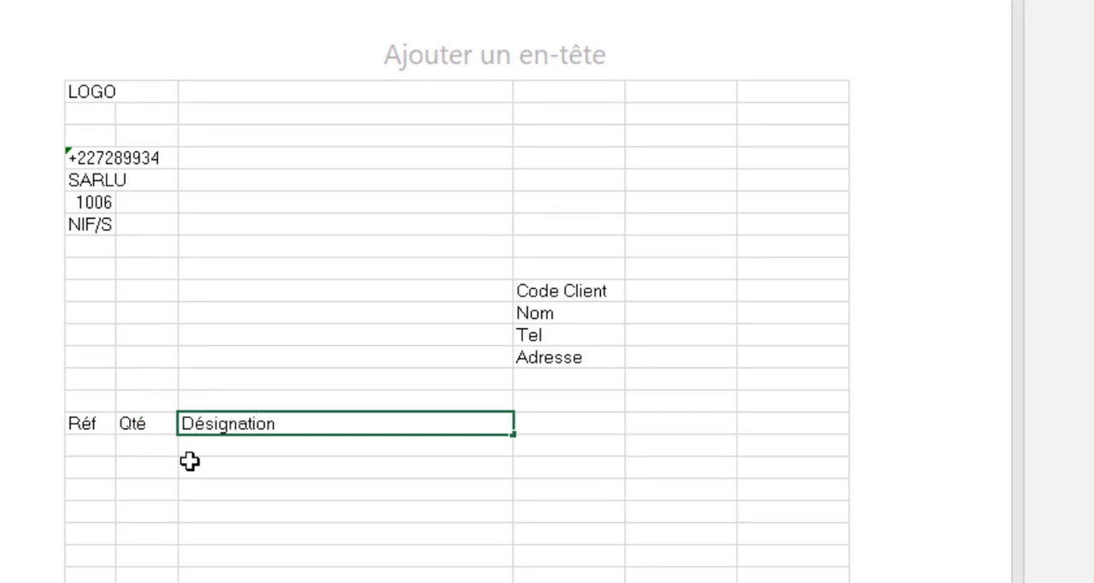
type("Désignation")
key("Tab")
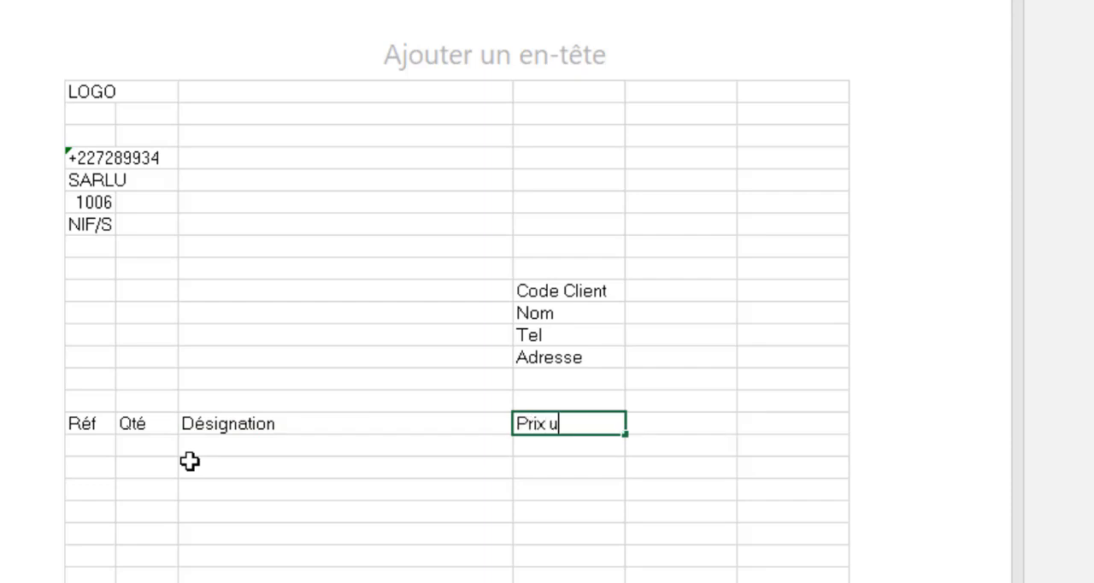
Complete the item table's header row with Prix unit in D16, Remise in E16 and Net Com in F16
type("Prix unit")
key("Tab")
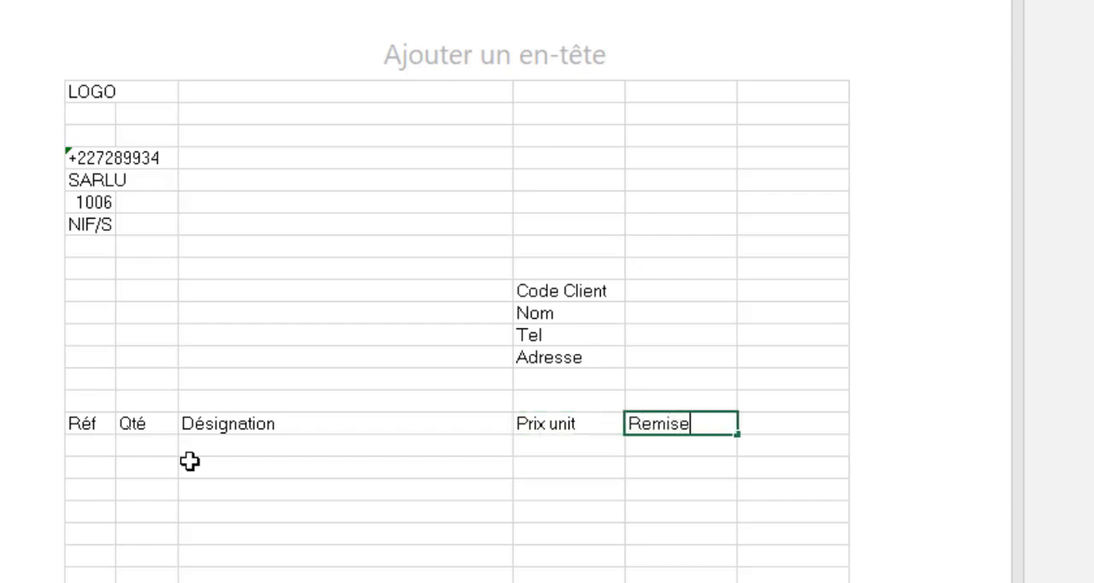
type("Remise")
key("Tab")
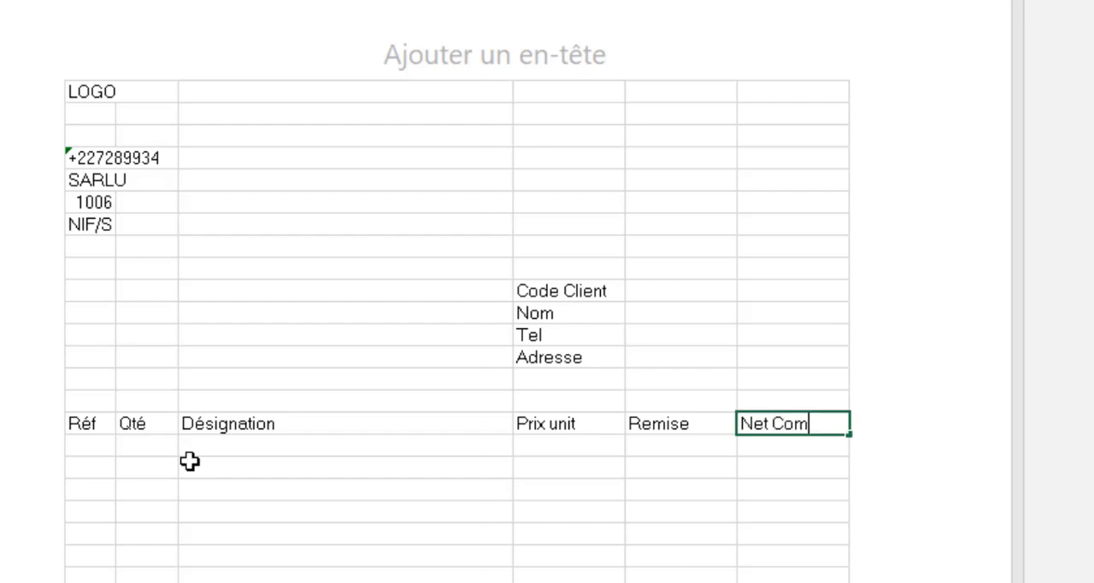
key("Return")
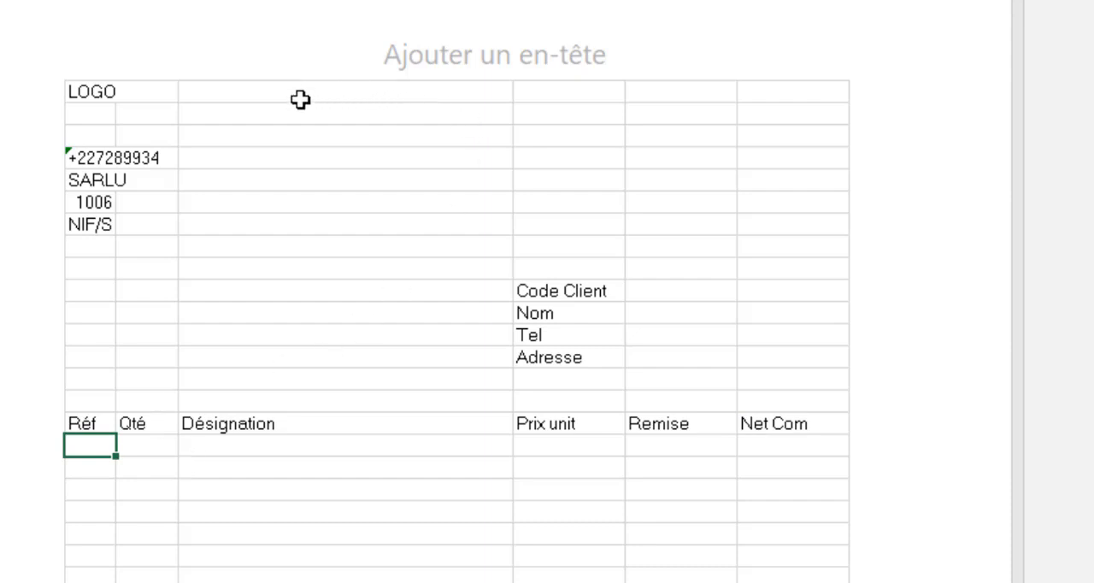
Enter the label FACTURE in cell E1 and the invoice number 1 in F1
left_click(639, 112)
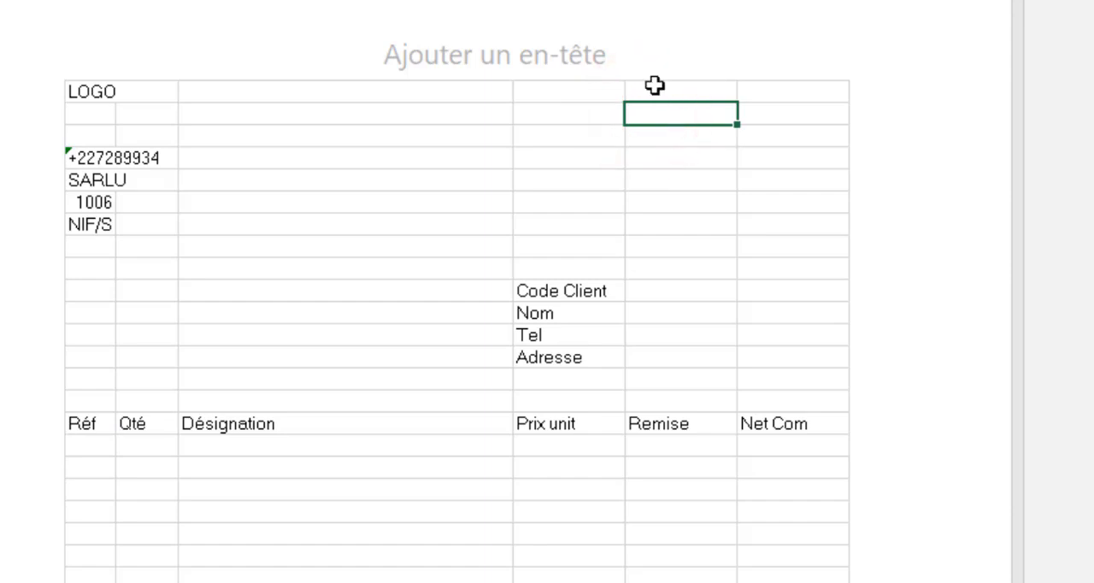
left_click(652, 91)
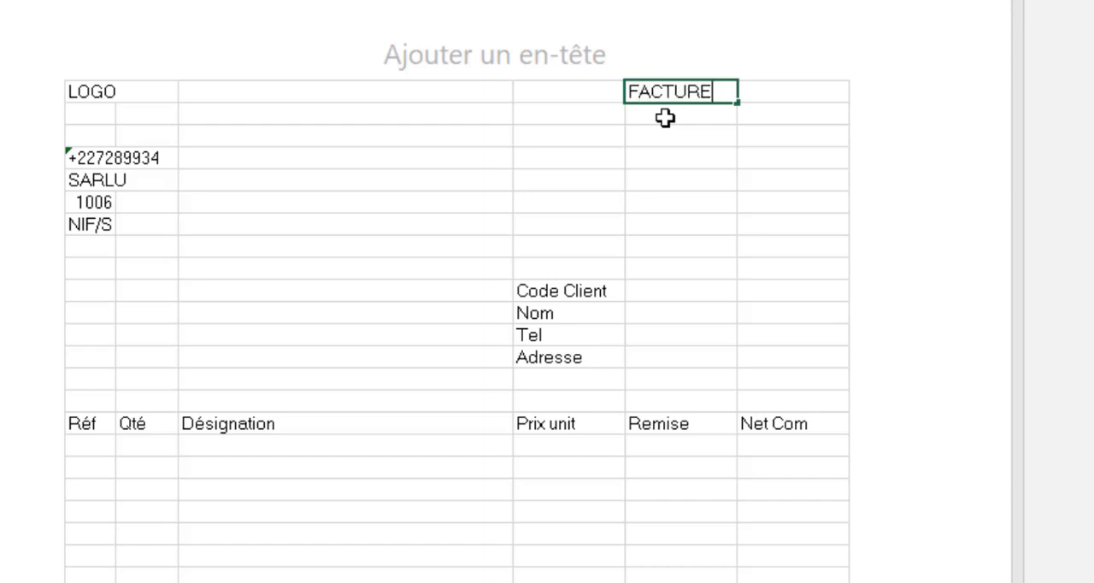
key("Tab")
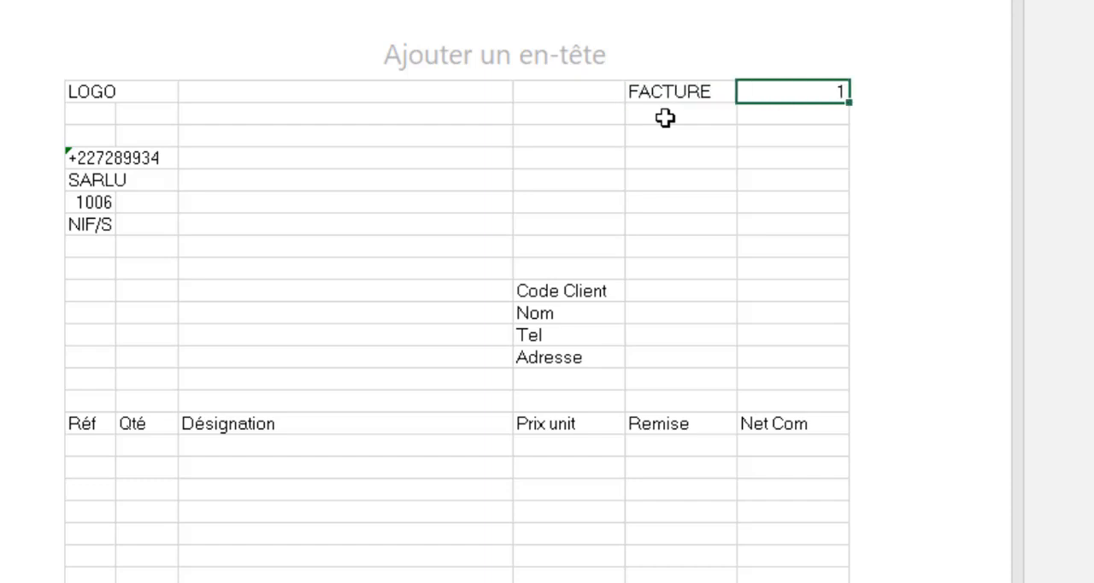
type("1")
Enter the label DATE in cell E3 and insert today's date in F3 with the AUJOURDHUI function
left_click(665, 118)
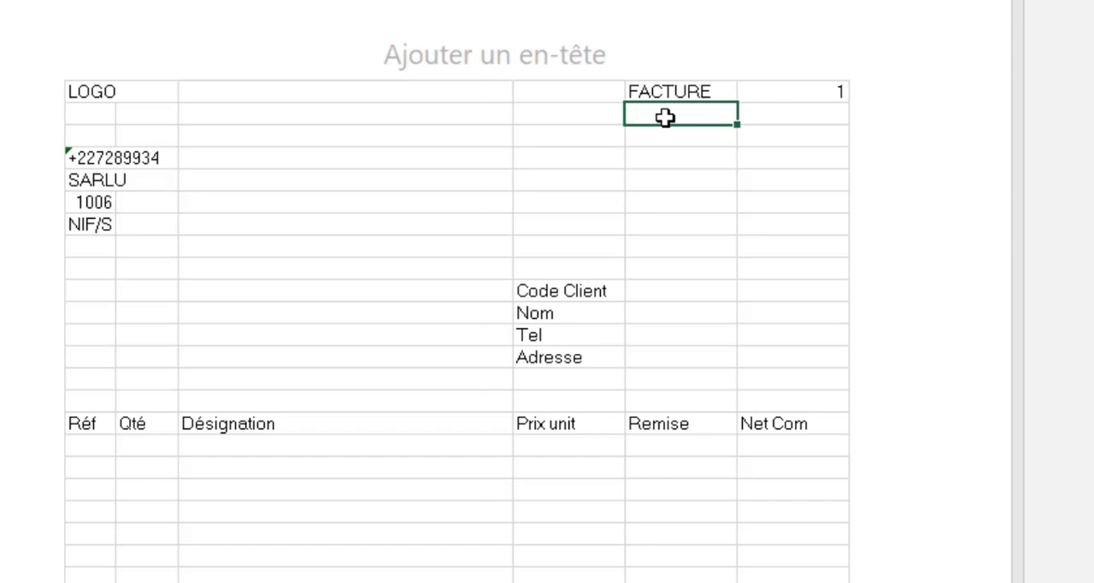
key("Return")
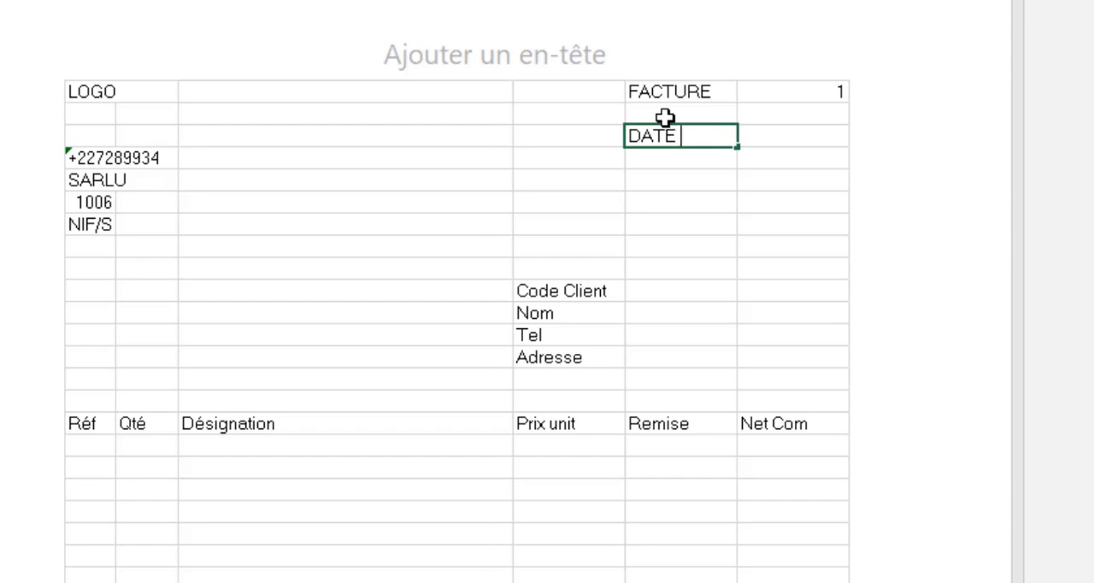
key("Tab")
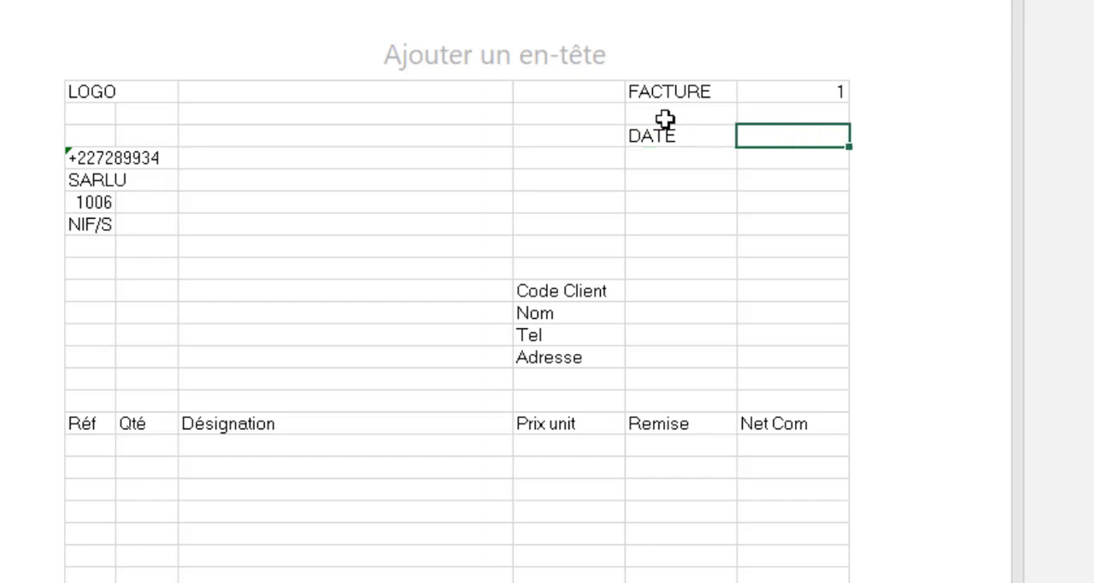
type("=auj")
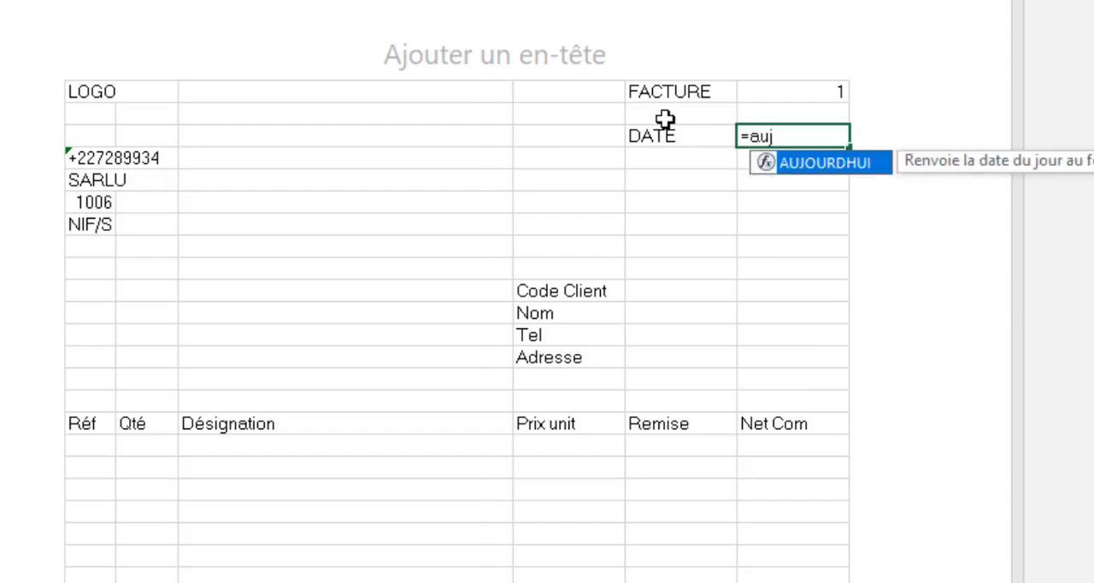
key("Tab")
key("Return")
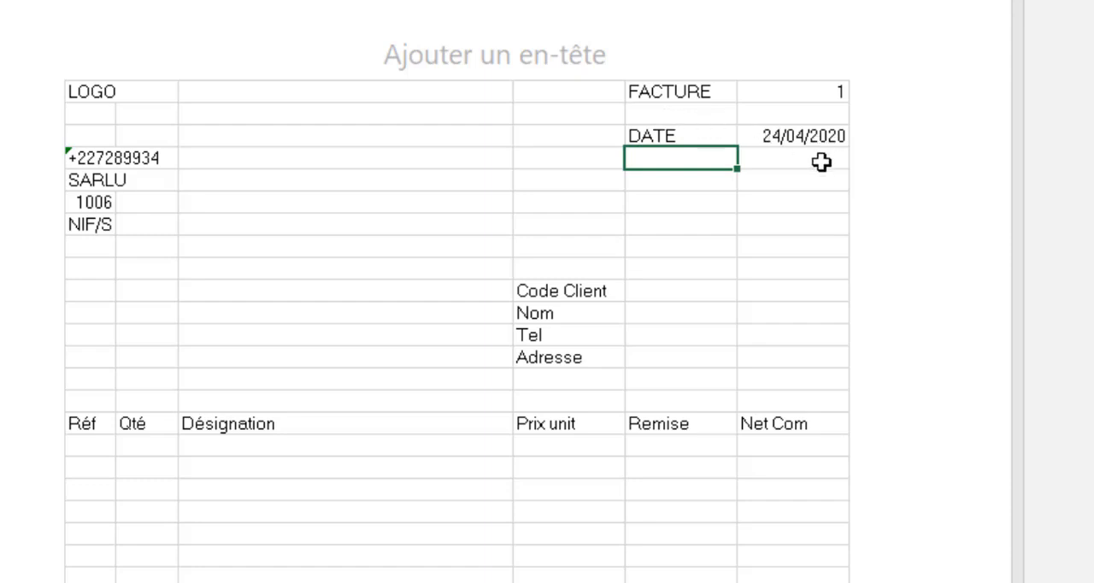
left_click(793, 139)
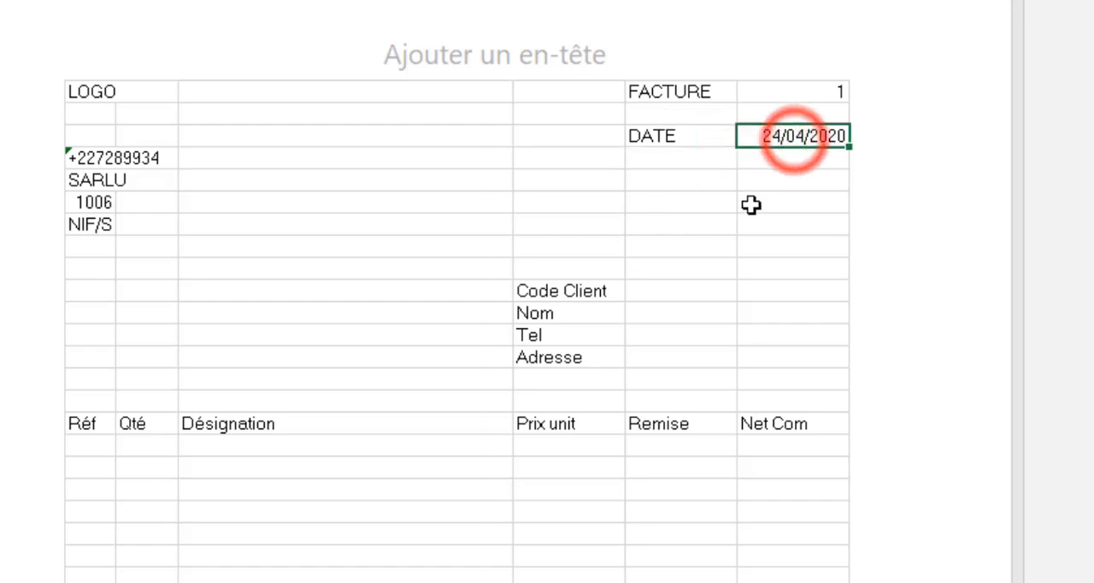
left_click(641, 247)
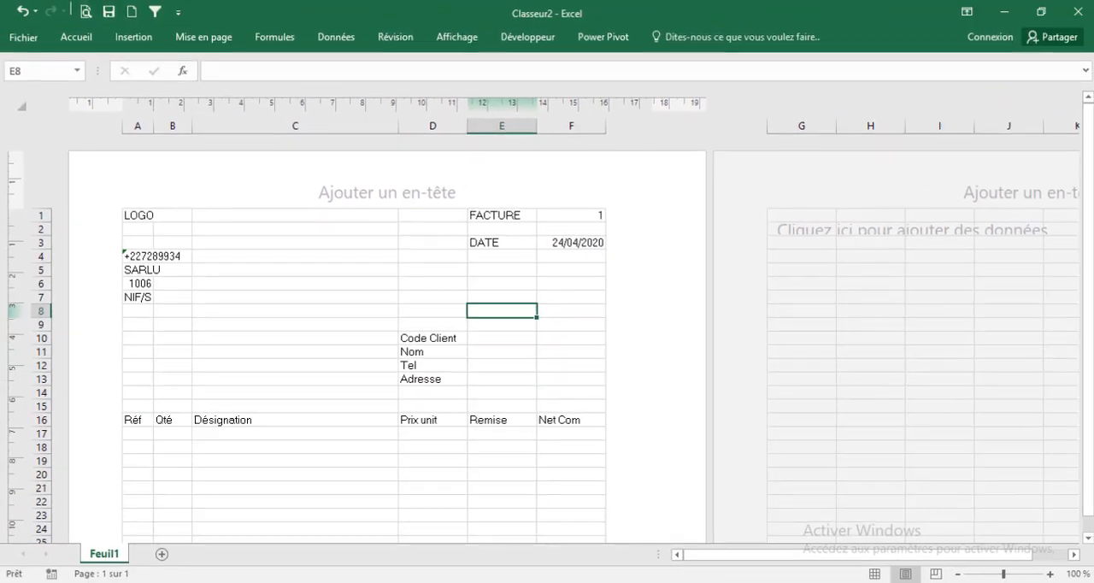
Switch the sheet to Normal view and hide its gridlines
left_click(874, 573)
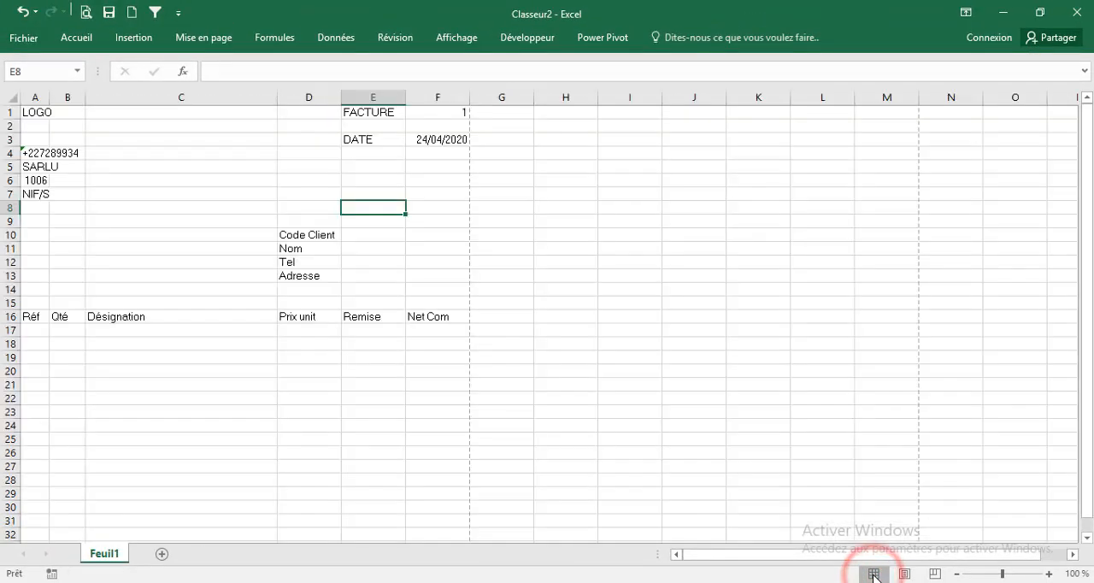
left_click(456, 38)
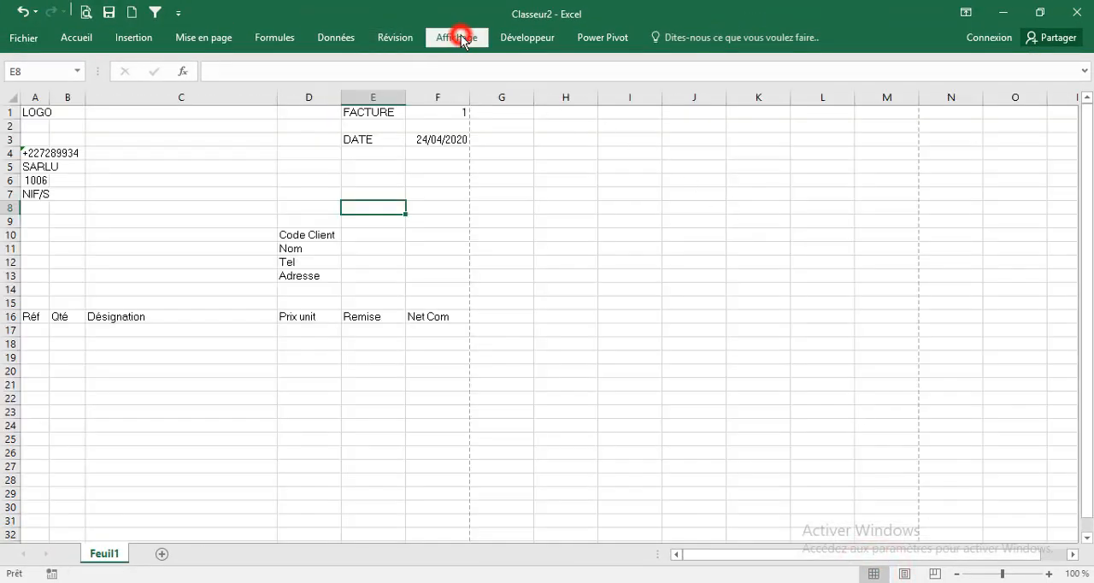
left_click(212, 94)
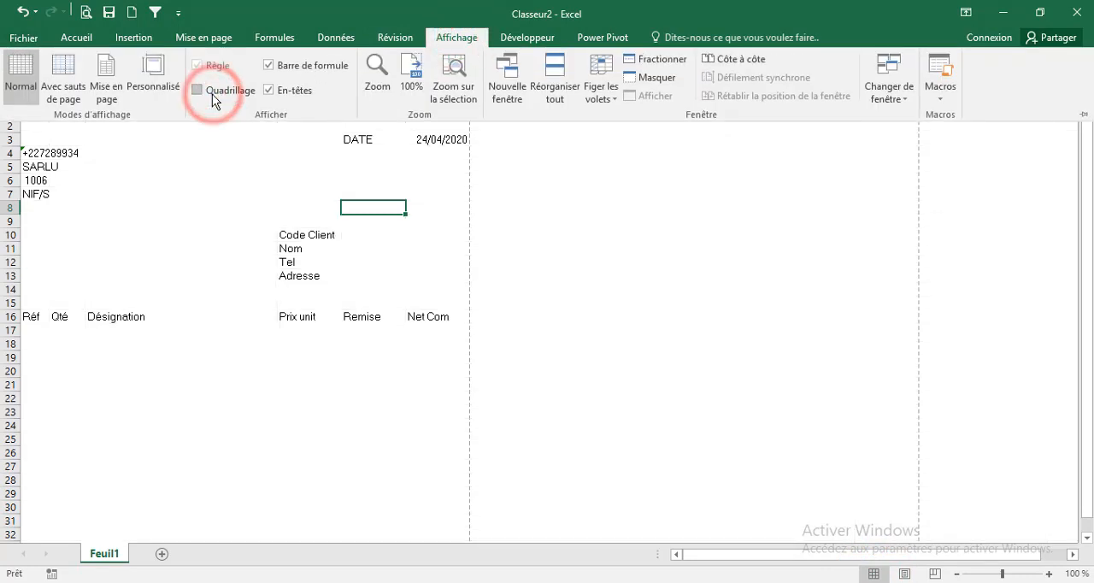
Give the item table's header row A16:F16 a dark blue fill and white text
left_click(43, 318)
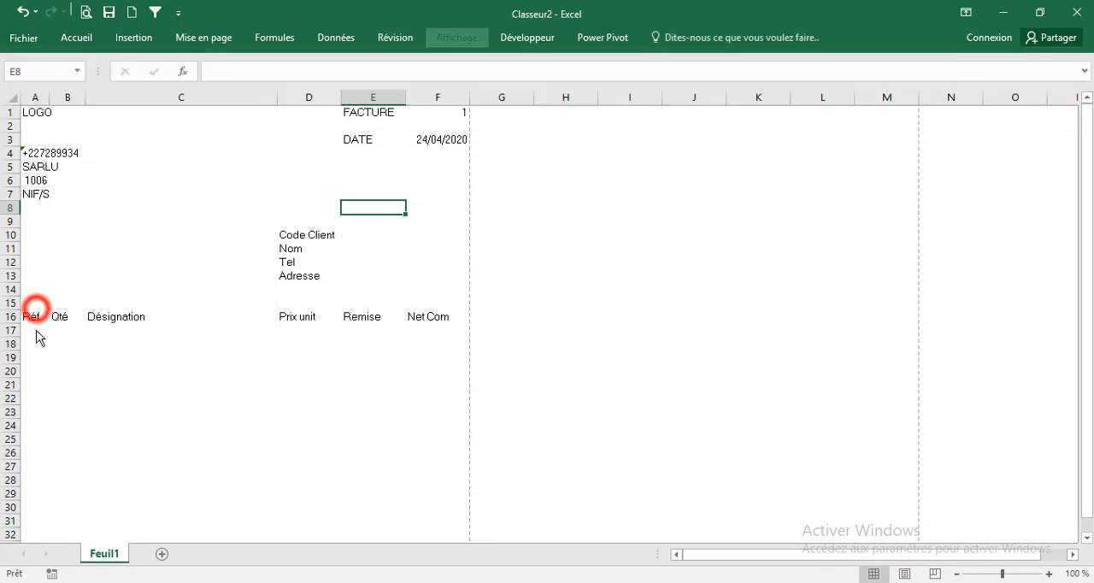
left_click_drag(37, 316, 431, 317)
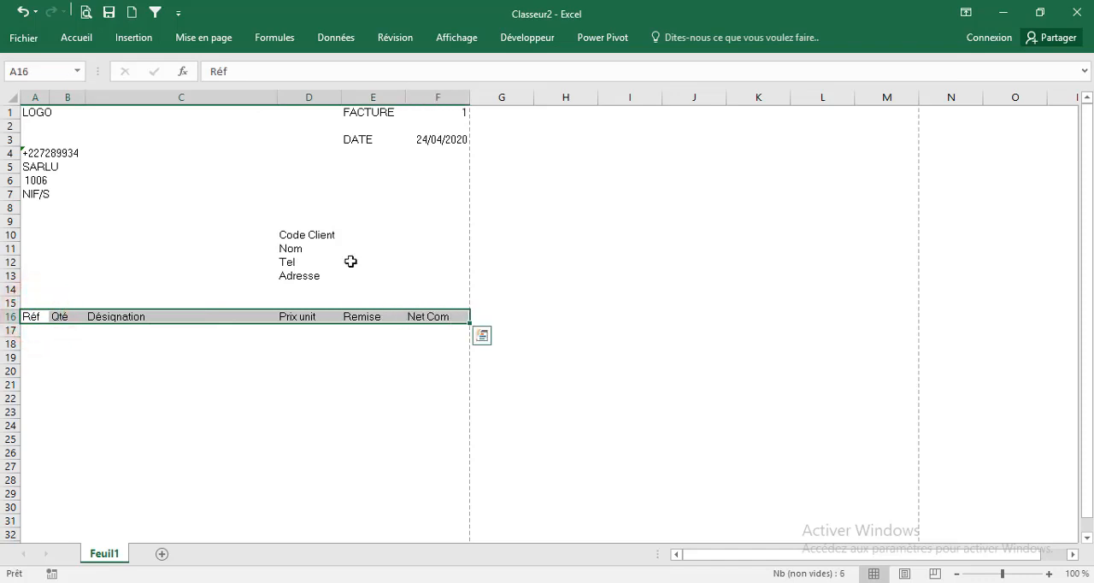
left_click(91, 40)
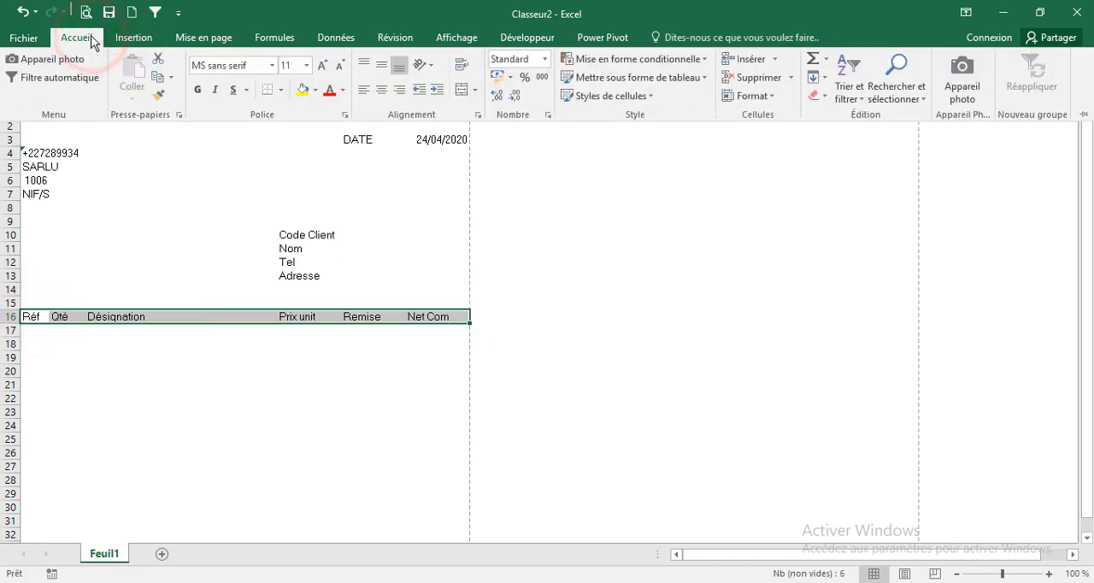
left_click(315, 90)
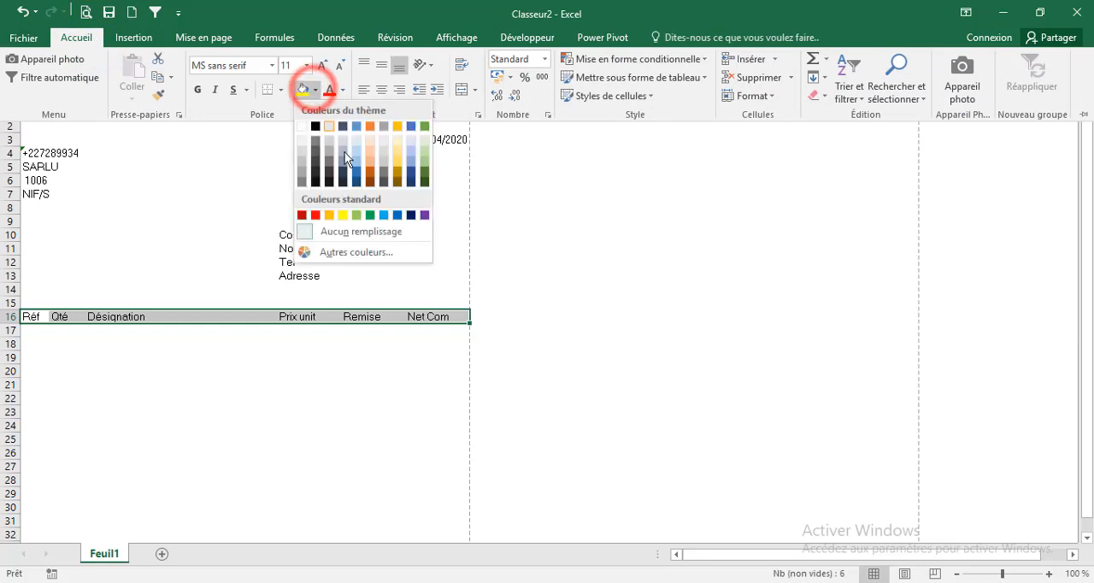
left_click(411, 215)
left_click(342, 90)
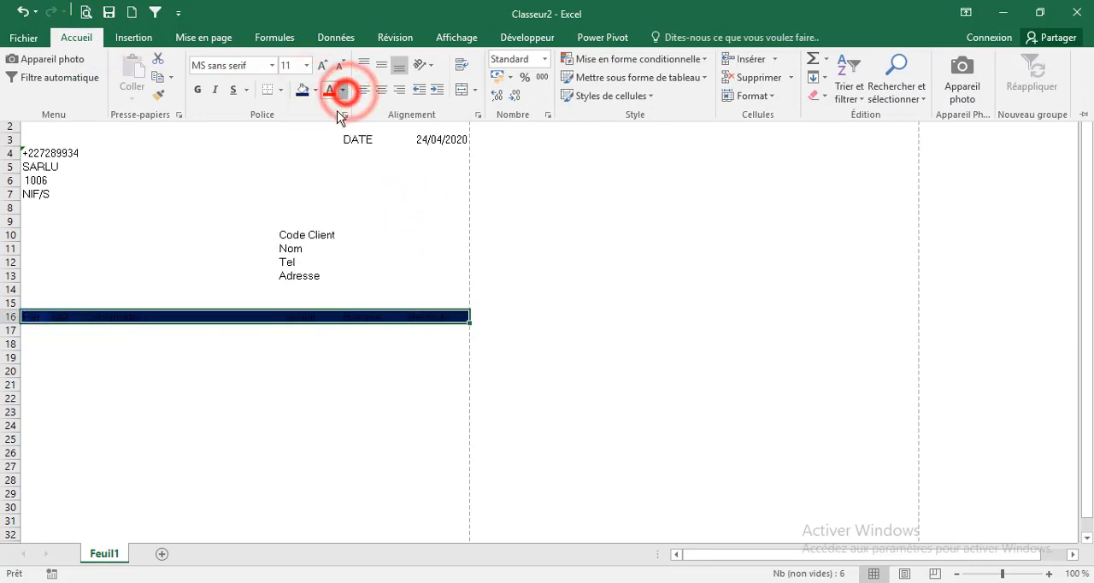
left_click(329, 144)
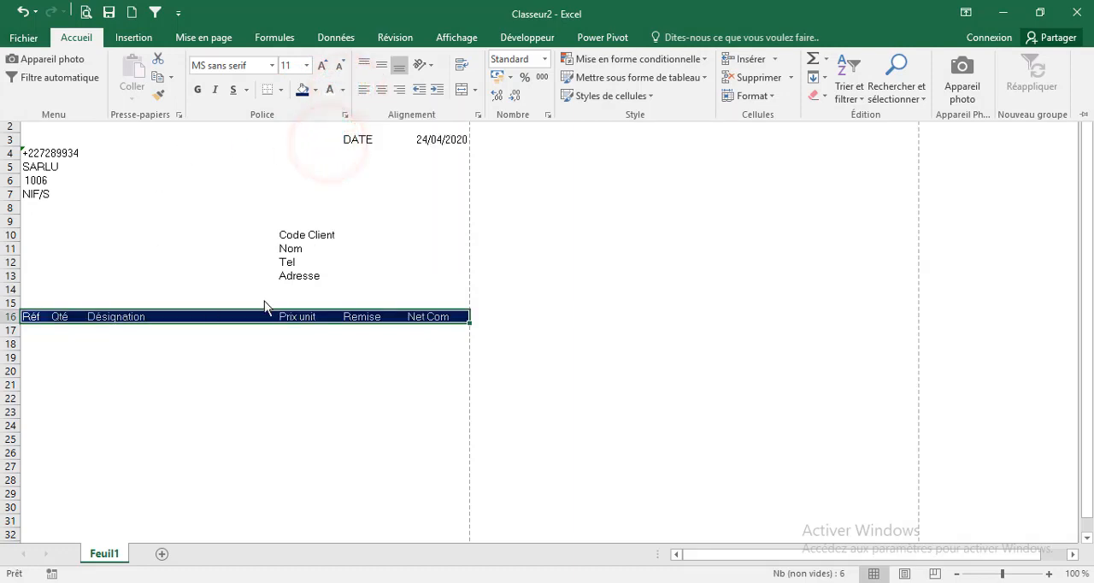
Apply a fine dotted outline and inner vertical borders to the item table's body, columns A to F from row 17 down
left_click(249, 267)
left_click(56, 337)
left_click_drag(38, 332, 436, 495)
scroll(427, 461, "up", 4)
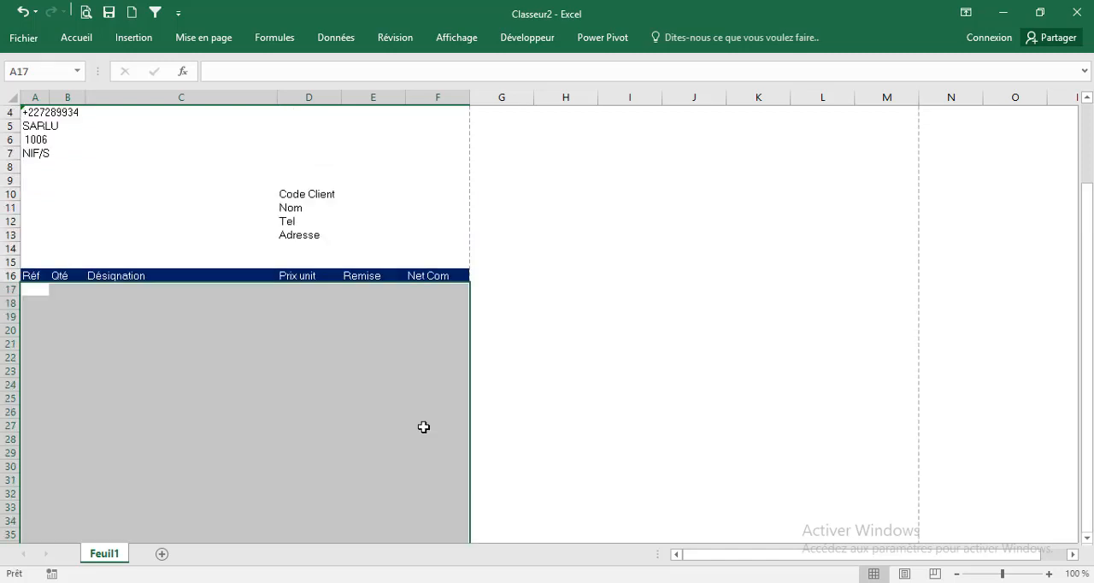
left_click(76, 37)
left_click(344, 115)
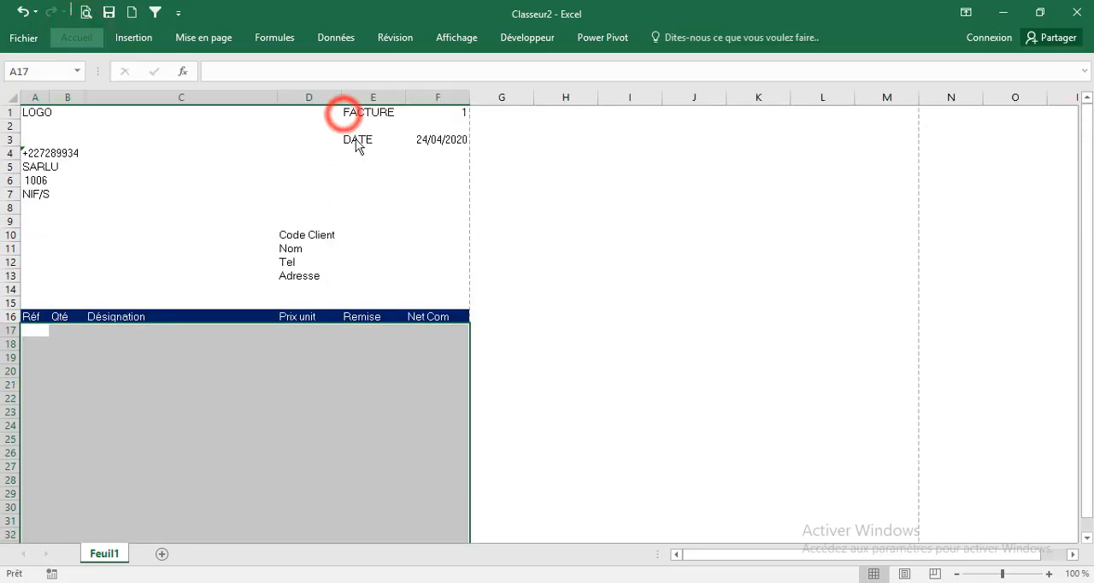
left_click(586, 165)
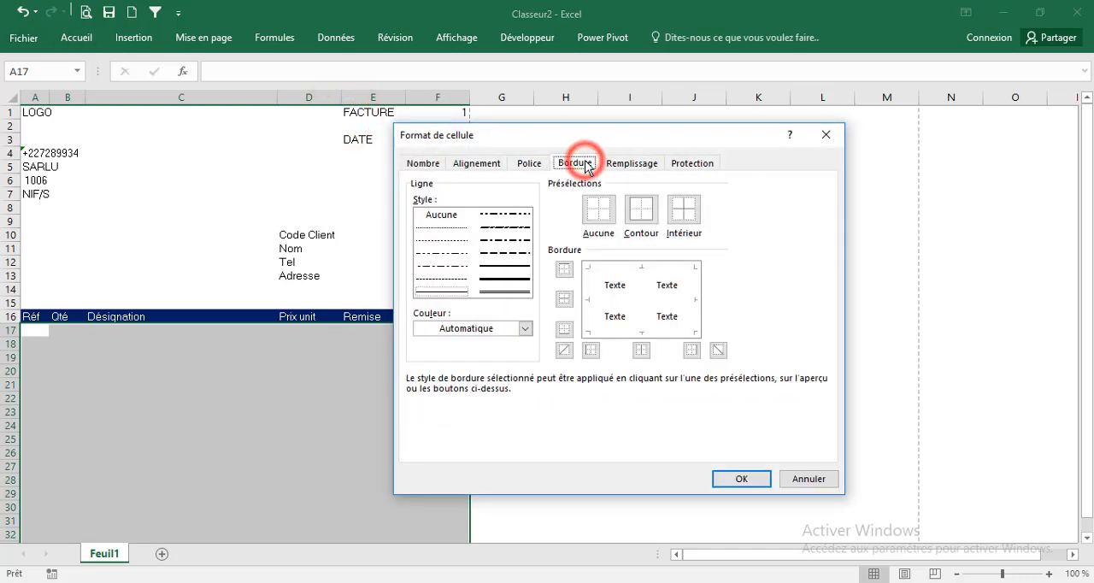
left_click(457, 229)
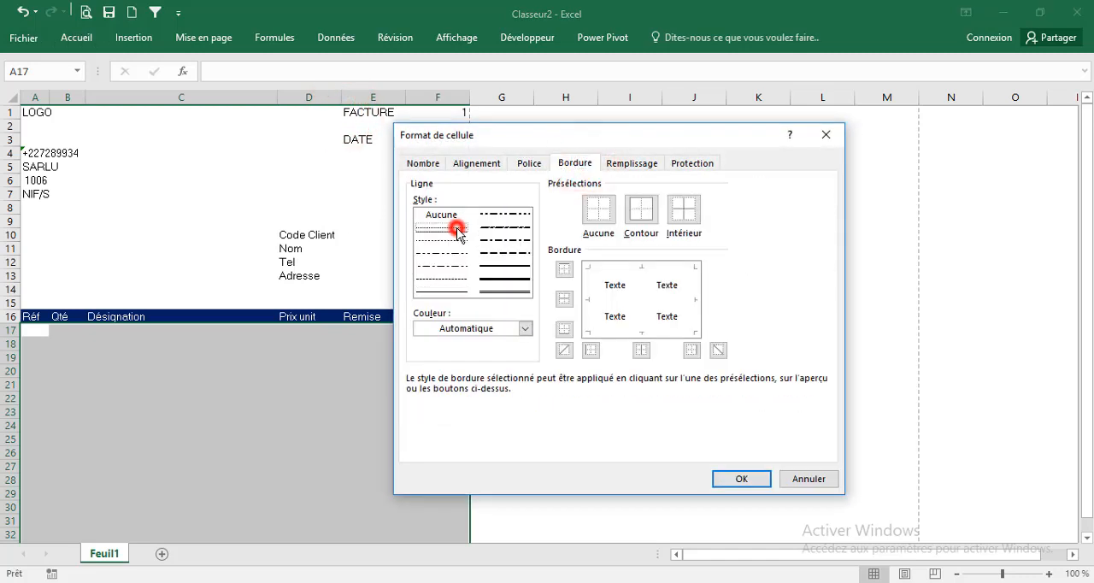
left_click(641, 208)
left_click(638, 294)
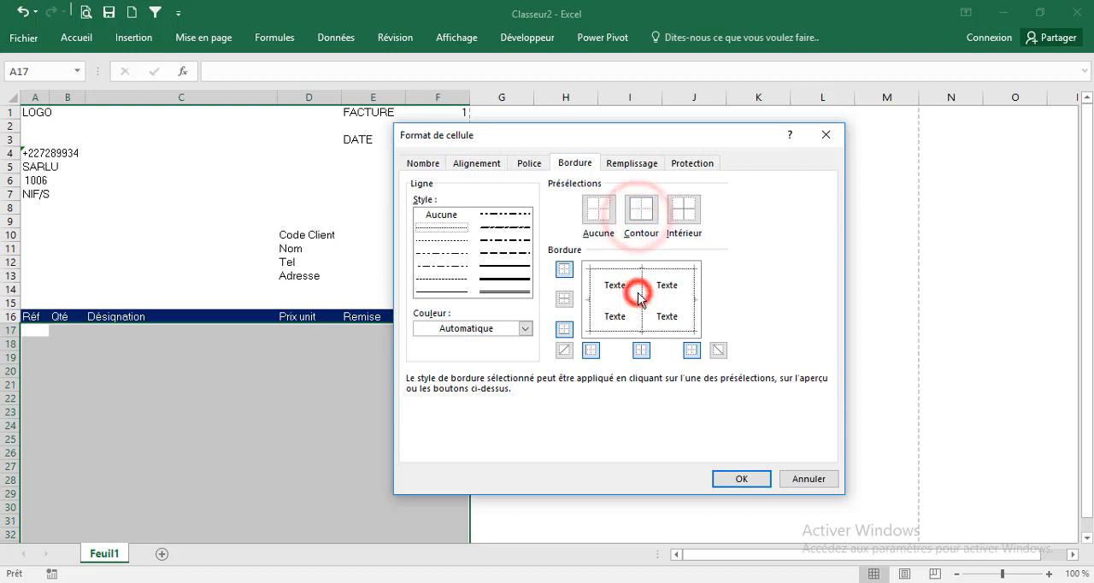
left_click(742, 478)
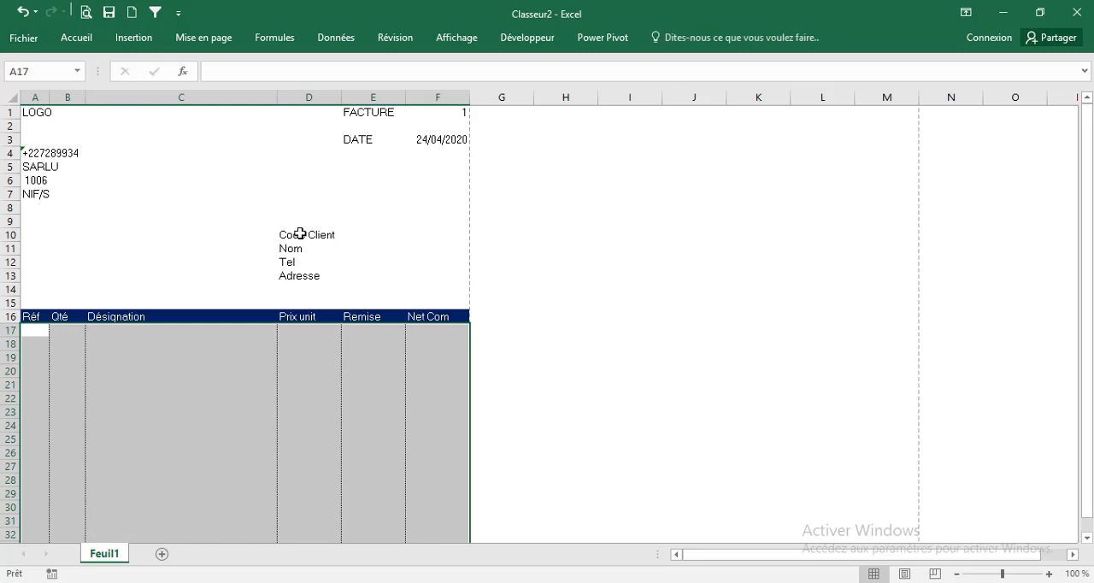
Put a fine dotted outline border around the client details block D10:F13
left_click_drag(300, 233, 427, 268)
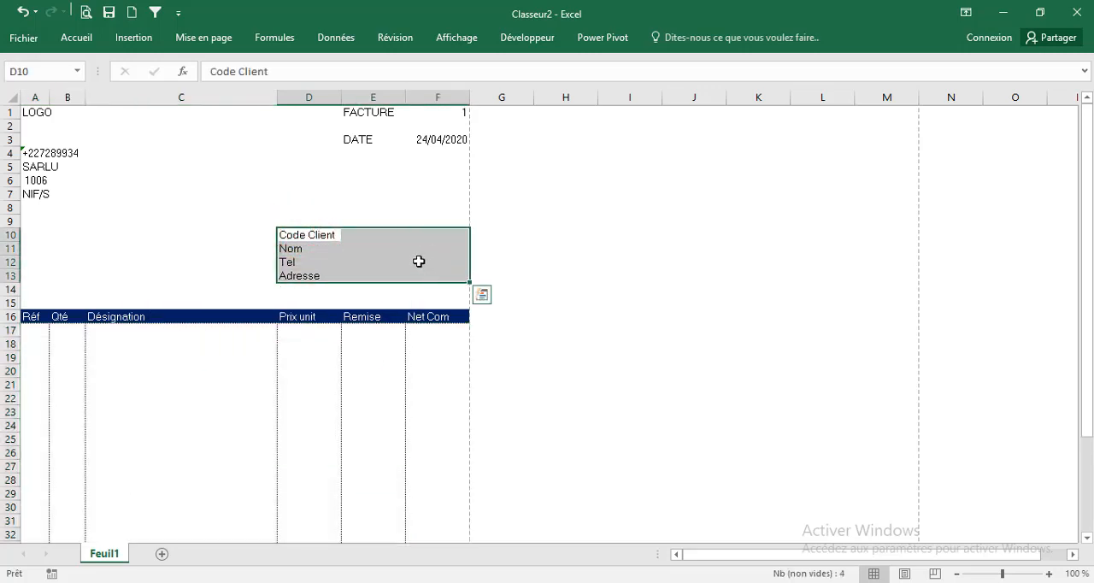
left_click(79, 38)
left_click(547, 114)
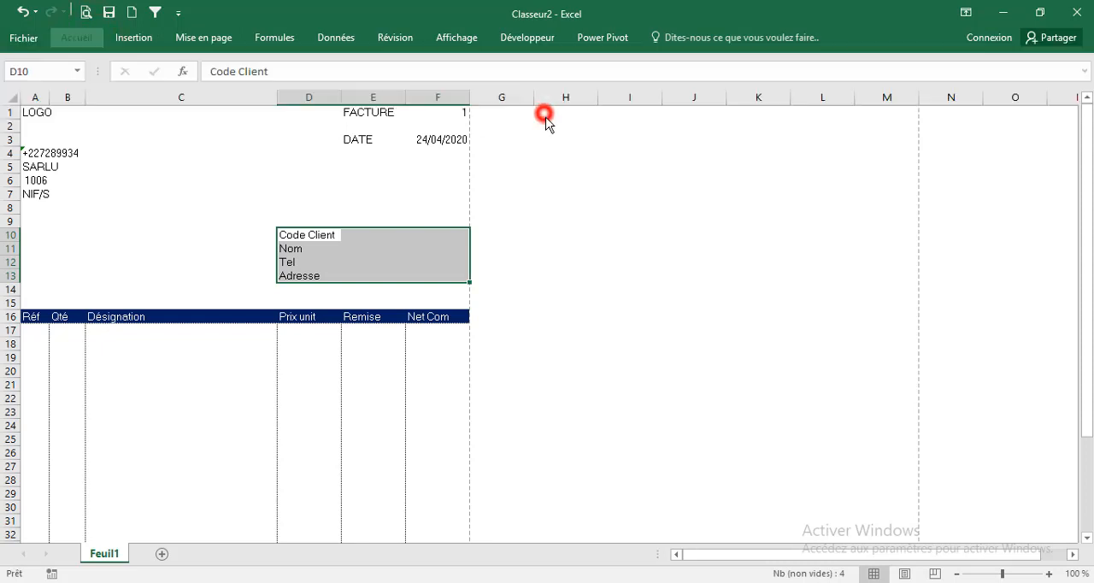
left_click(577, 164)
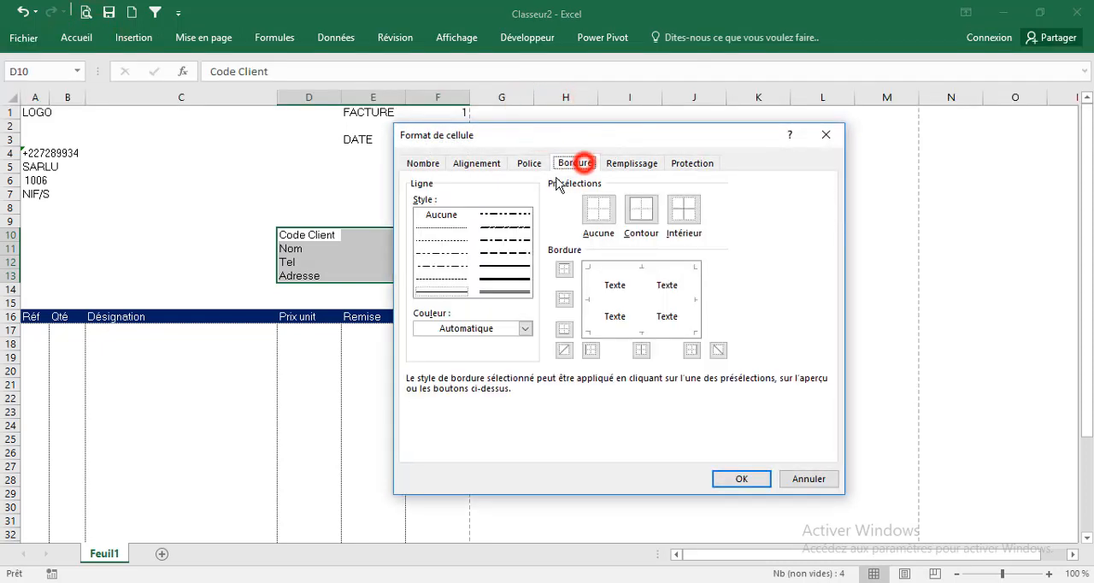
left_click(442, 226)
left_click(638, 220)
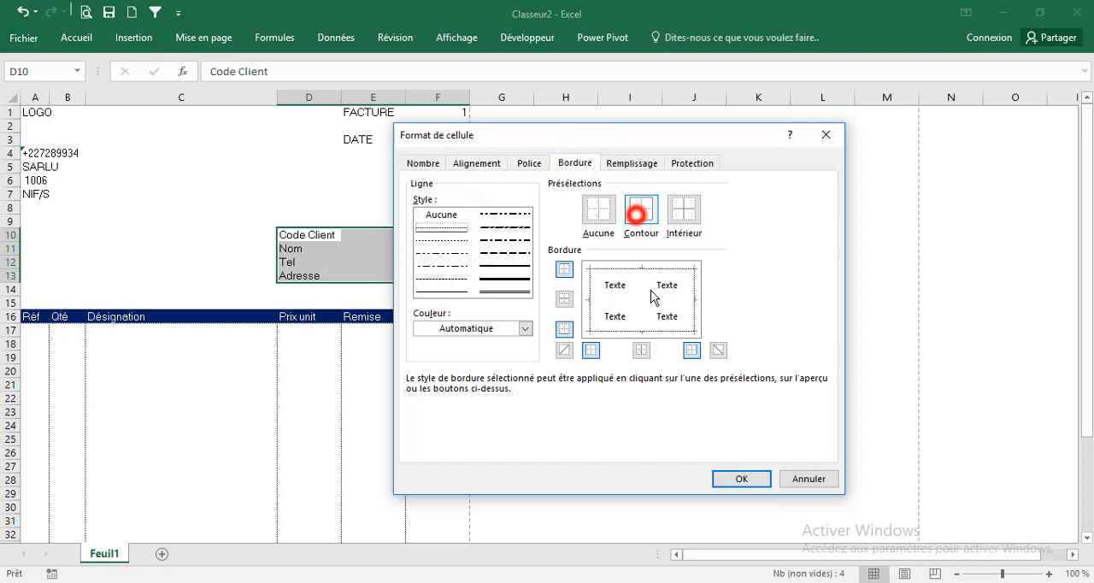
left_click(724, 479)
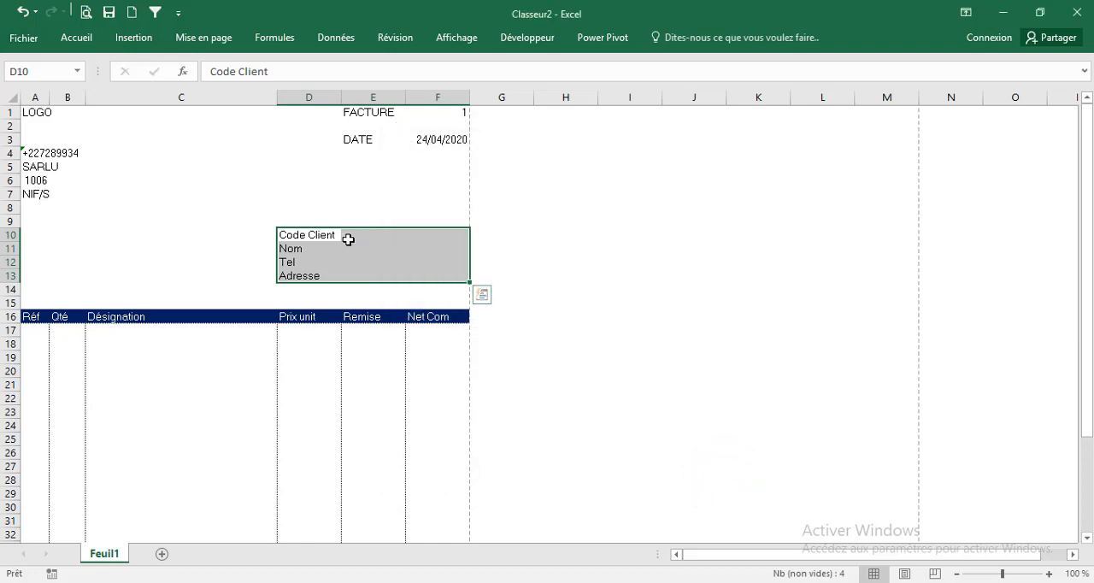
Merge and center E10:F10, and copy that formatting to the Nom, Tel and Adresse rows in E11:F13
left_click_drag(348, 240, 439, 236)
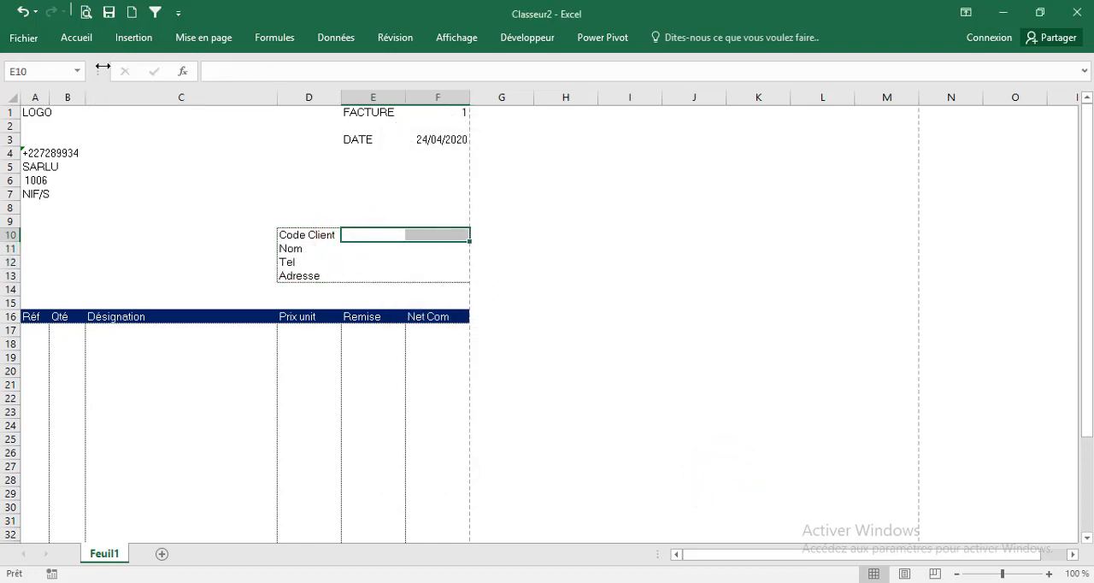
left_click(82, 38)
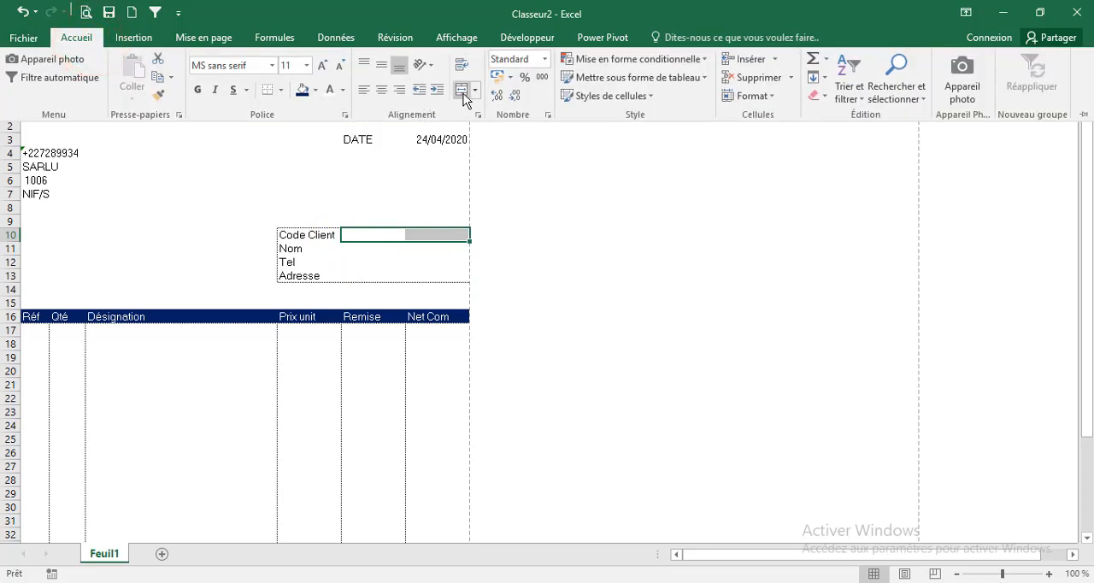
left_click(462, 90)
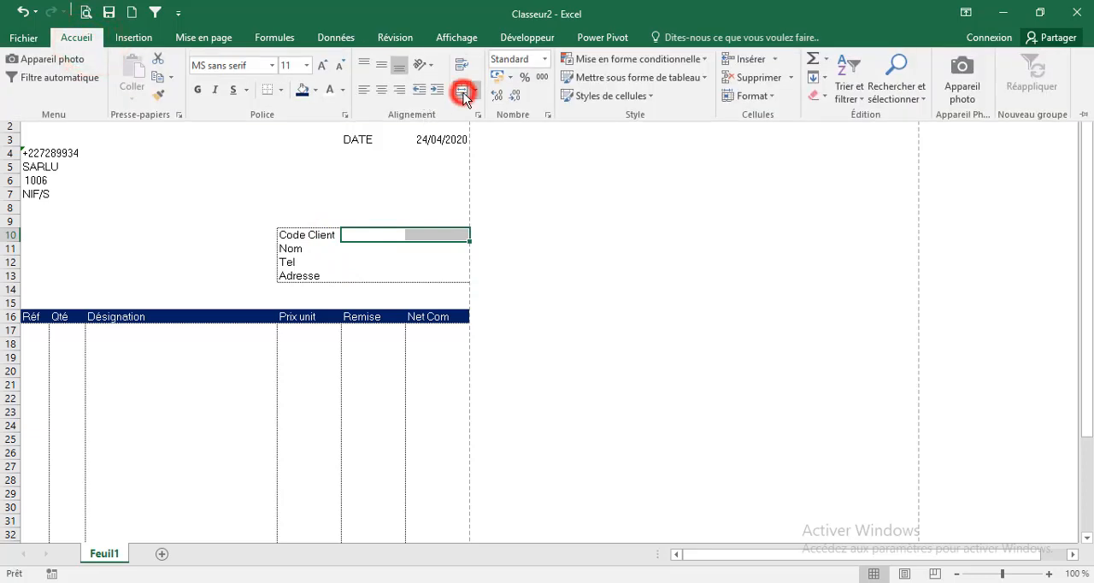
left_click(162, 100)
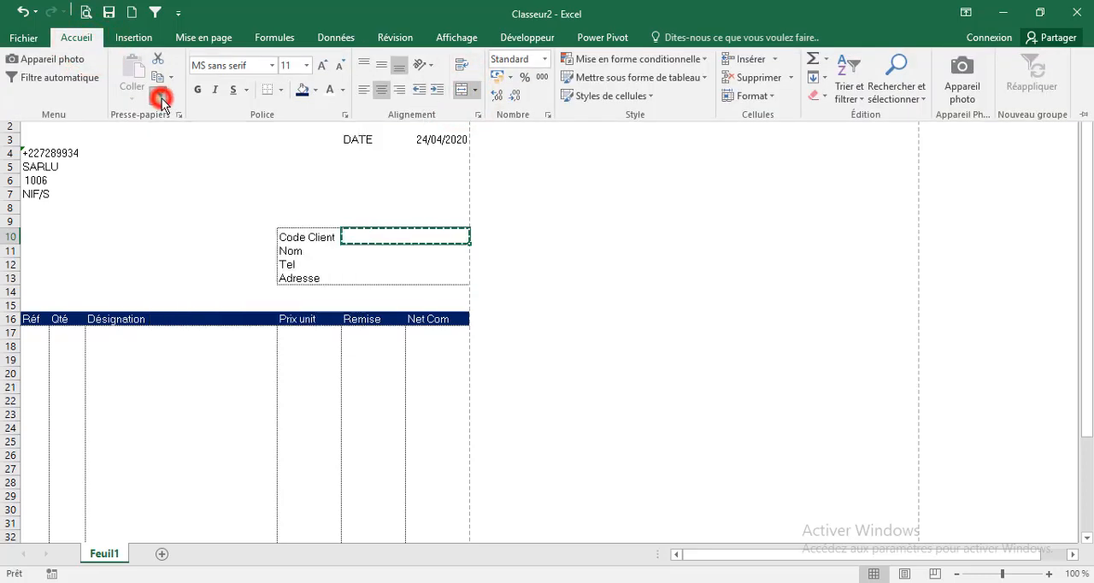
double_click(159, 93)
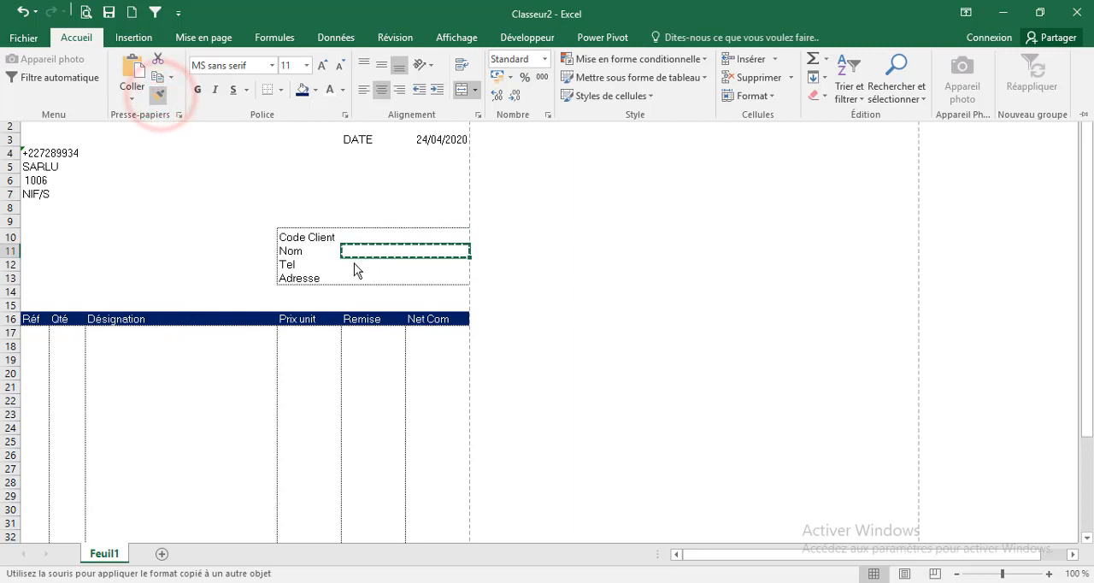
left_click(352, 255)
left_click_drag(350, 267, 431, 266)
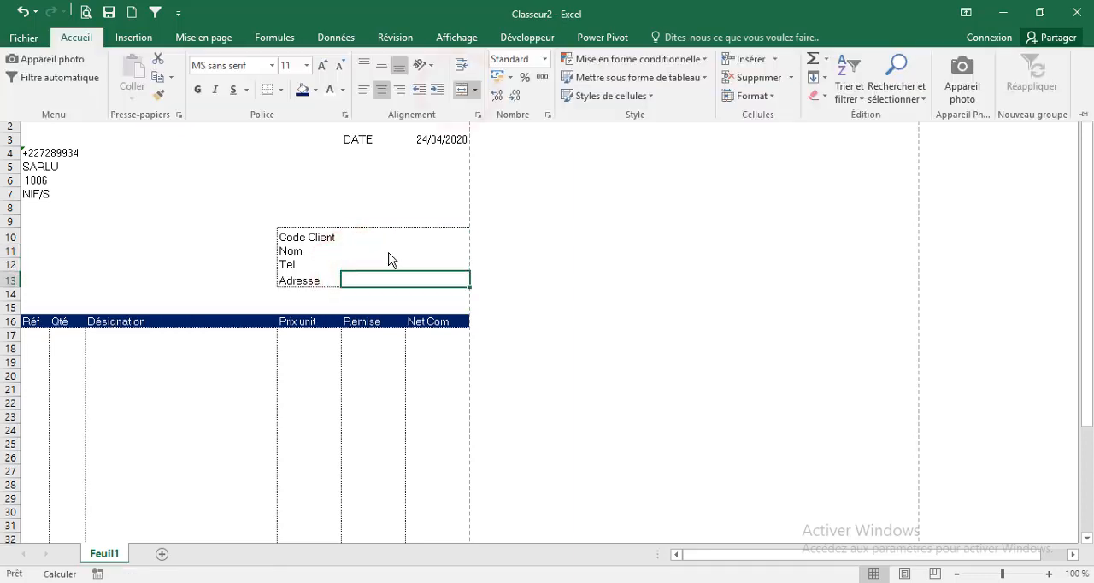
left_click(389, 251)
left_click(356, 265)
left_click(401, 262)
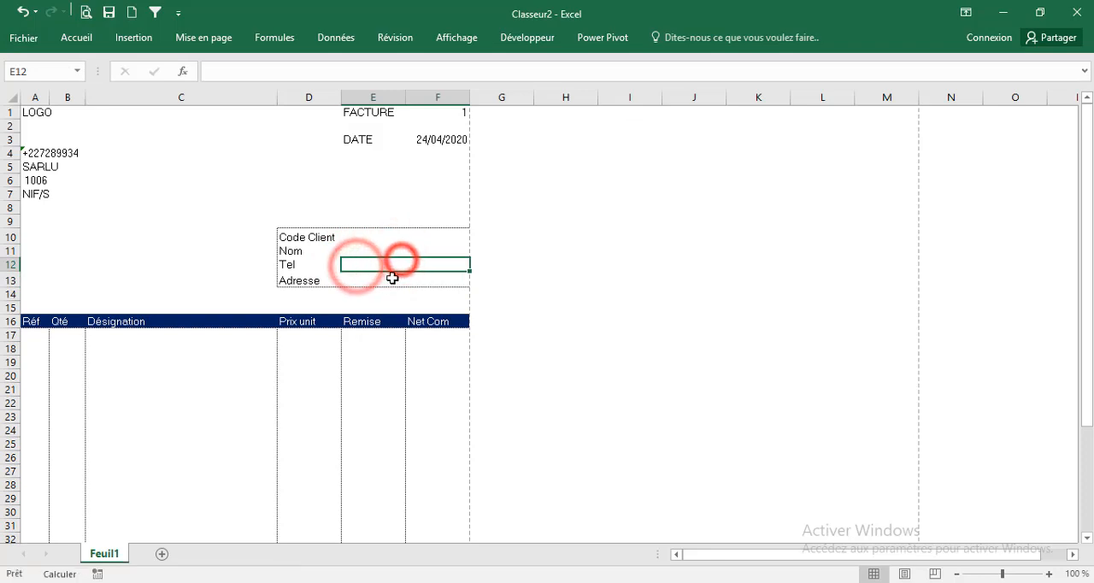
left_click(391, 278)
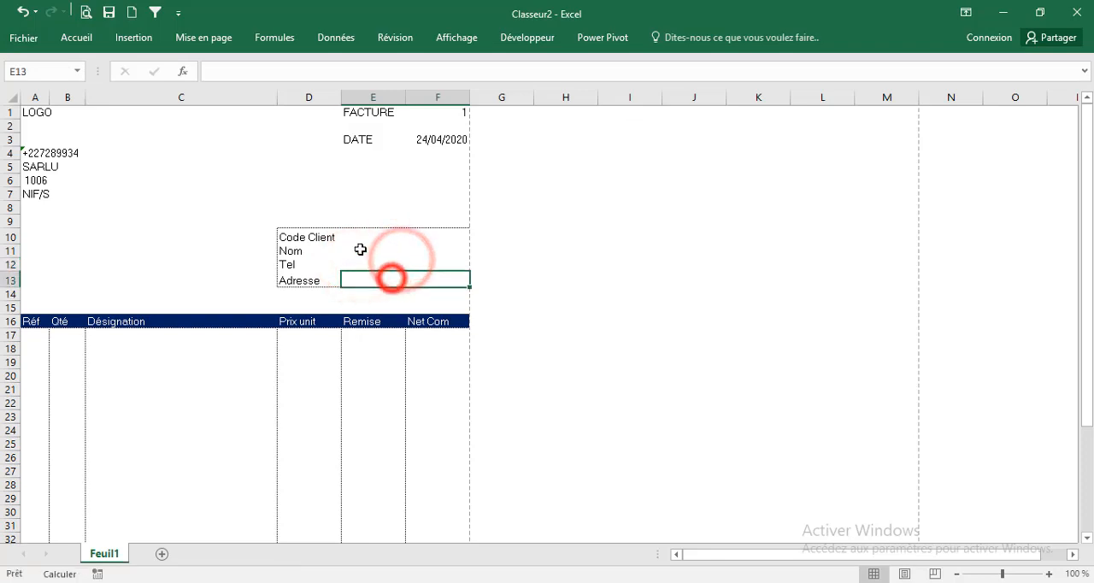
Make the FACTURE label in E1 bold
left_click(402, 140)
left_click(367, 111)
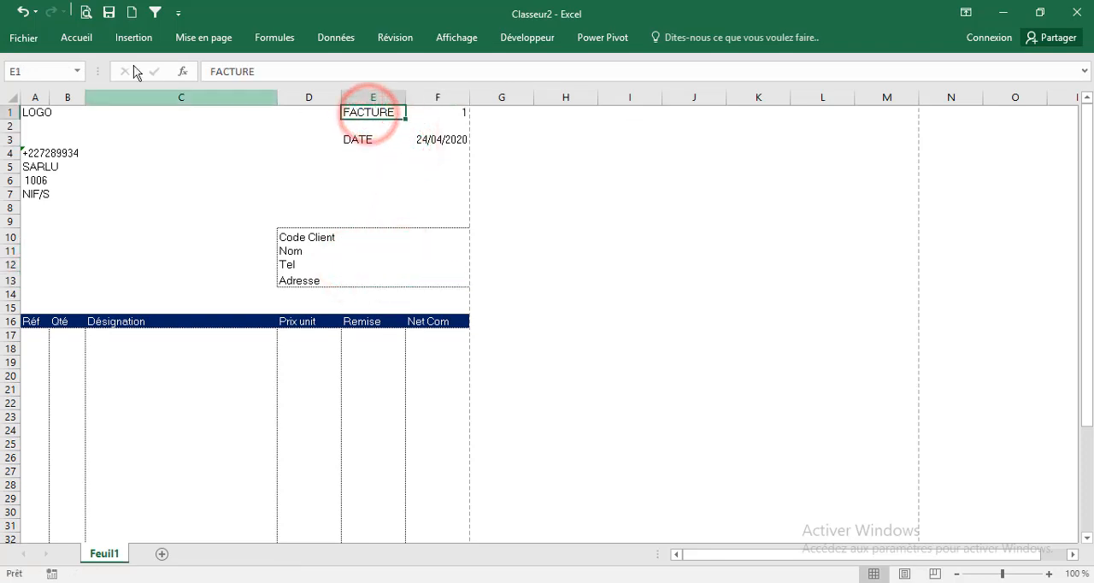
left_click(76, 37)
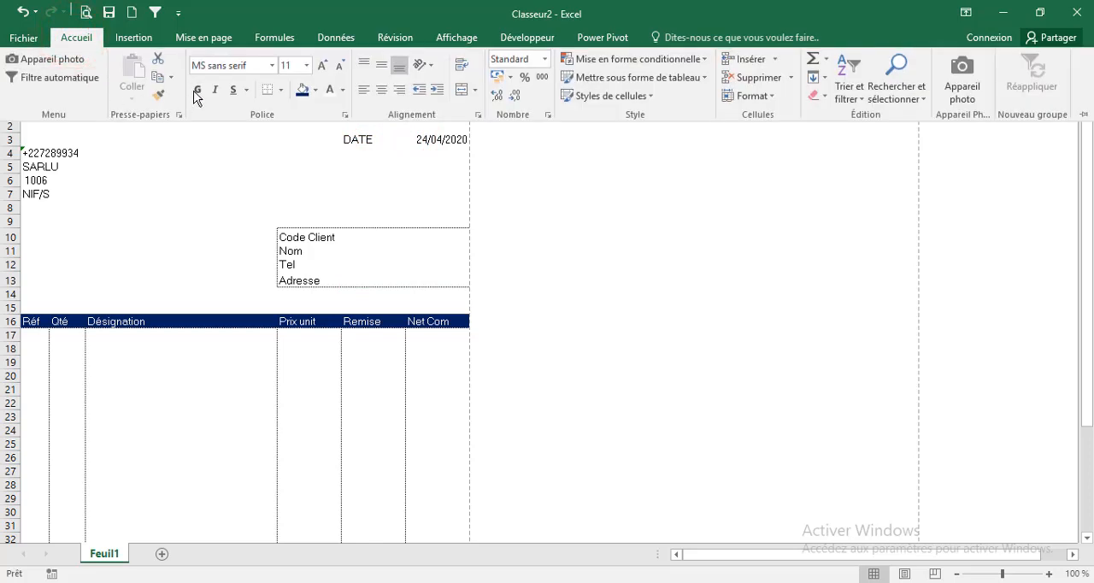
left_click(196, 91)
left_click(333, 203)
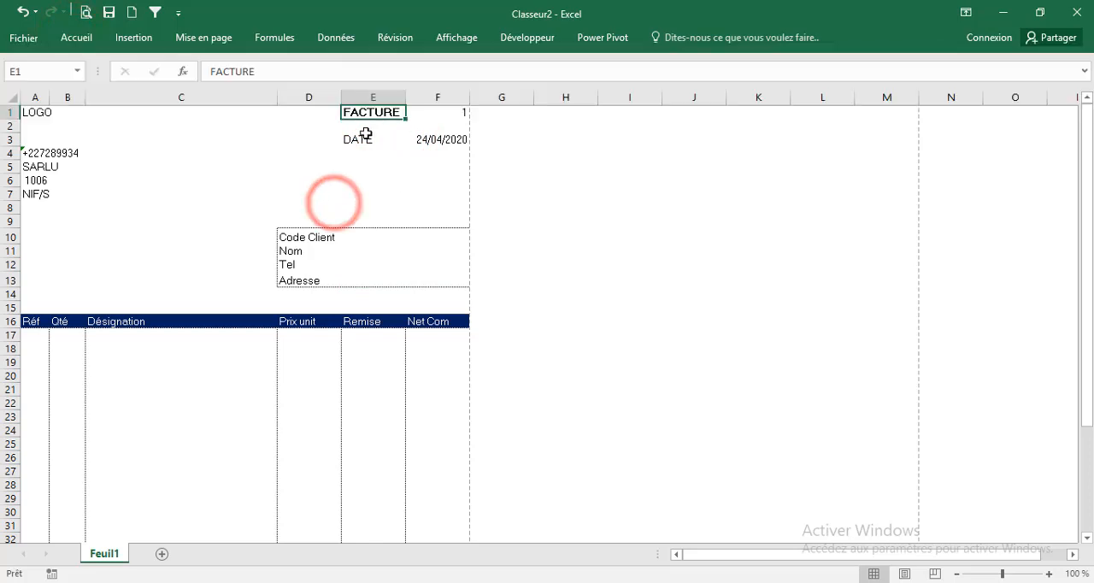
Merge and center A1:B3, then middle-align the LOGO text, enlarge it by two font sizes and make it bold
left_click_drag(47, 114, 83, 134)
left_click(79, 37)
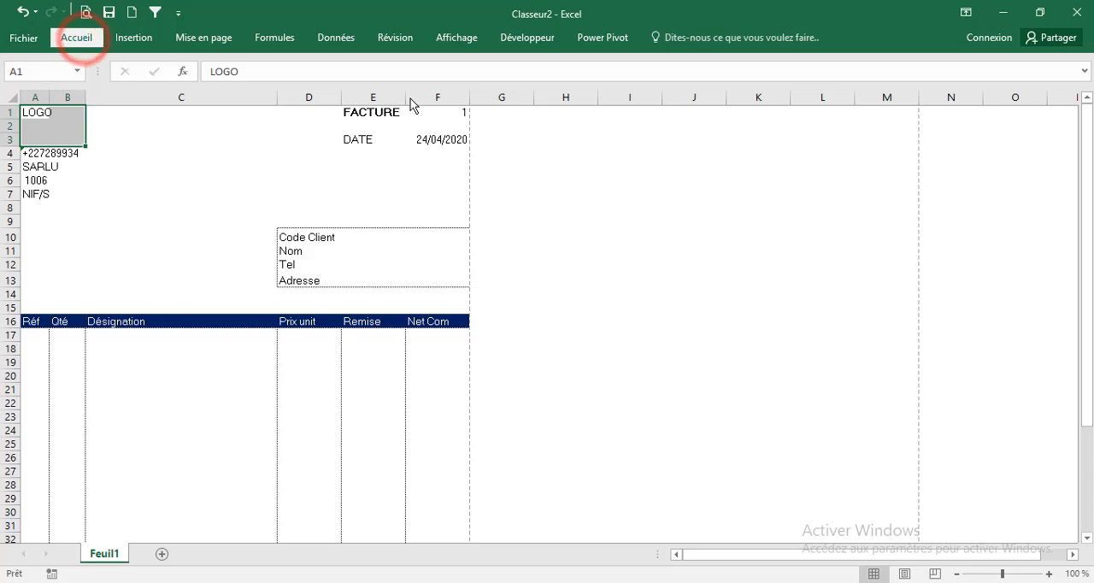
left_click(459, 89)
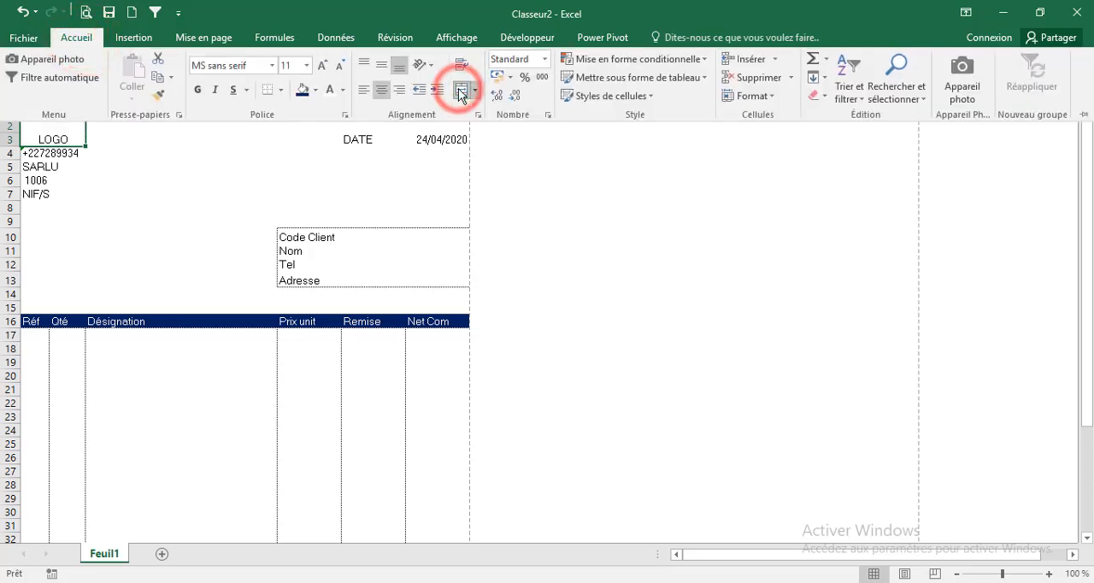
left_click(382, 66)
left_click(322, 65)
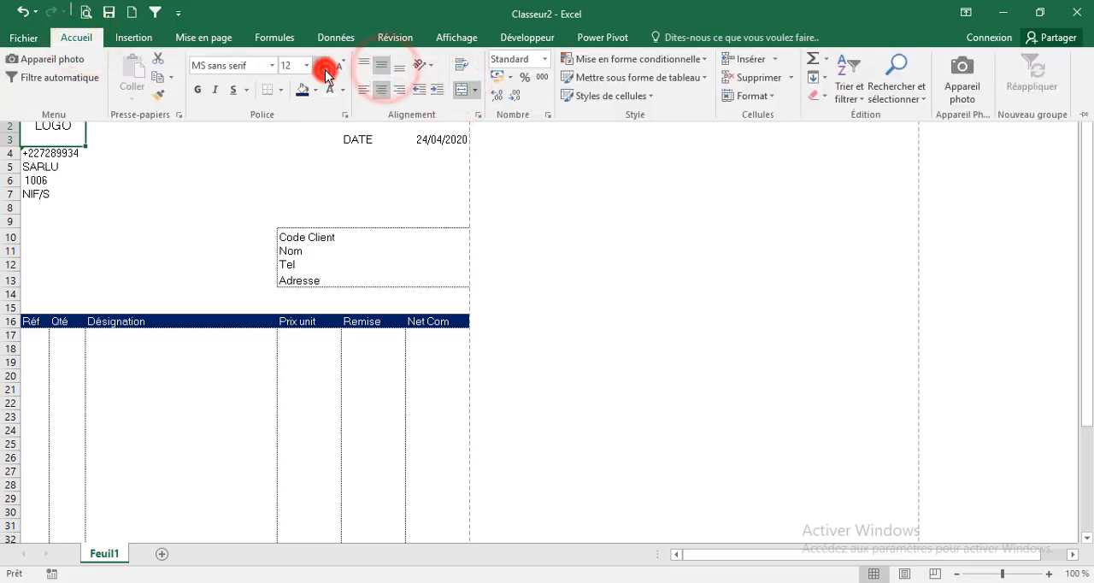
left_click(321, 65)
left_click(198, 90)
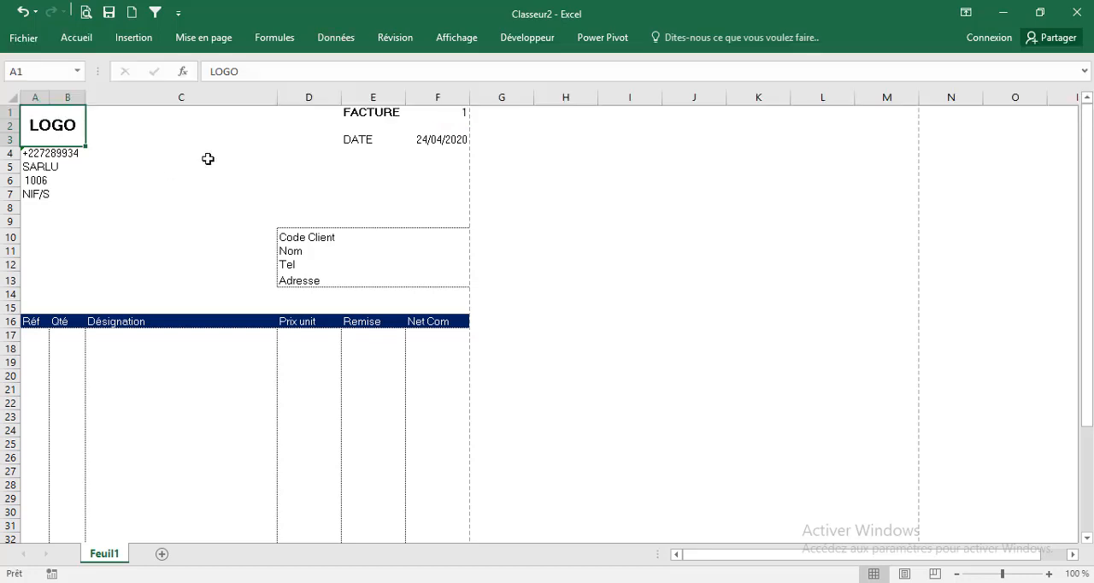
Make the invoice number in F1:F2 bold and center it horizontally and vertically
left_click(451, 117)
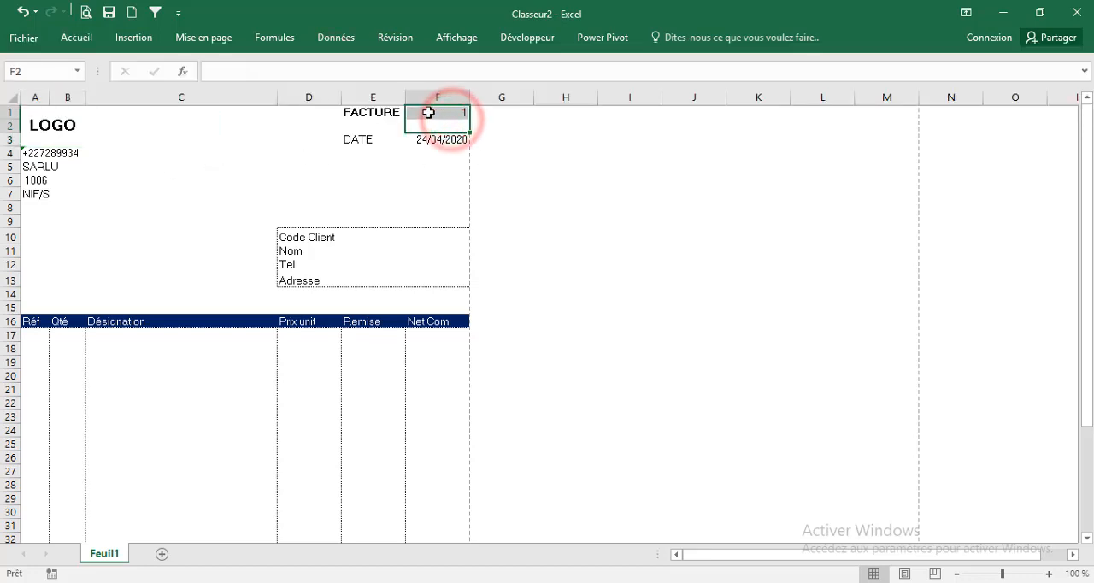
left_click(89, 37)
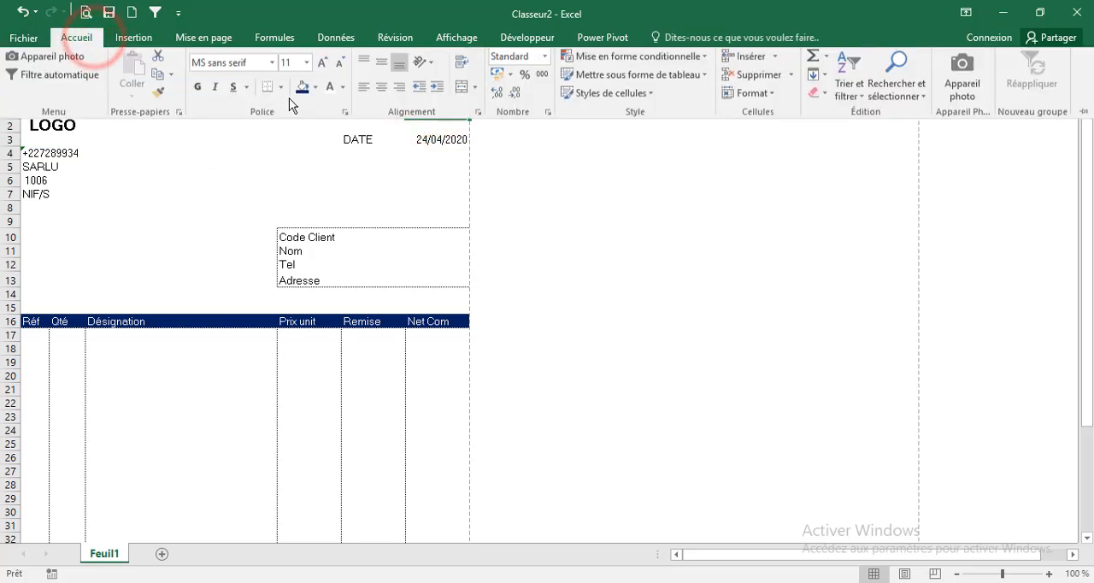
left_click(200, 91)
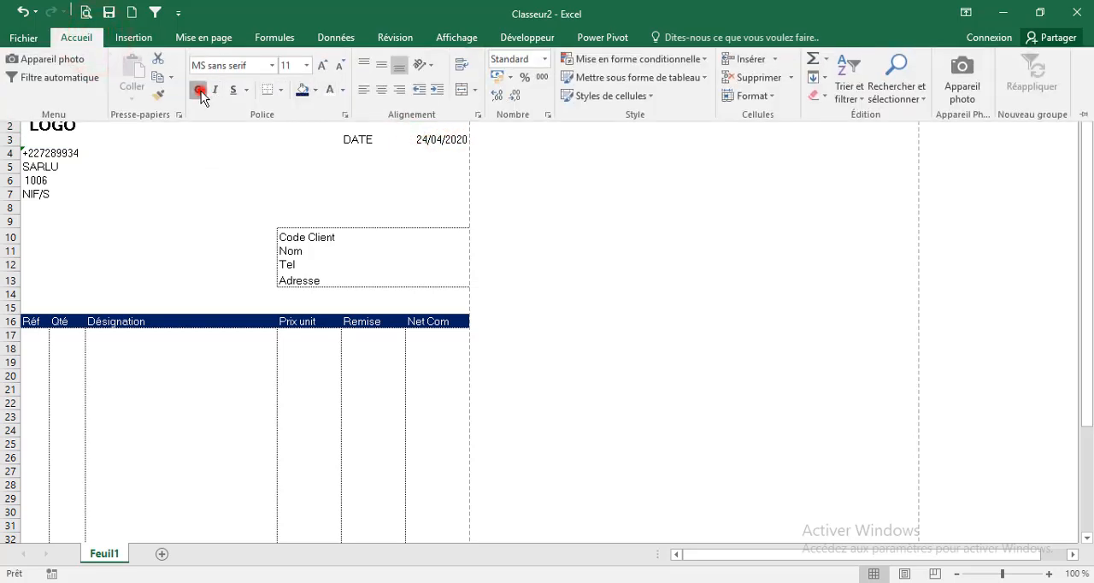
left_click(381, 65)
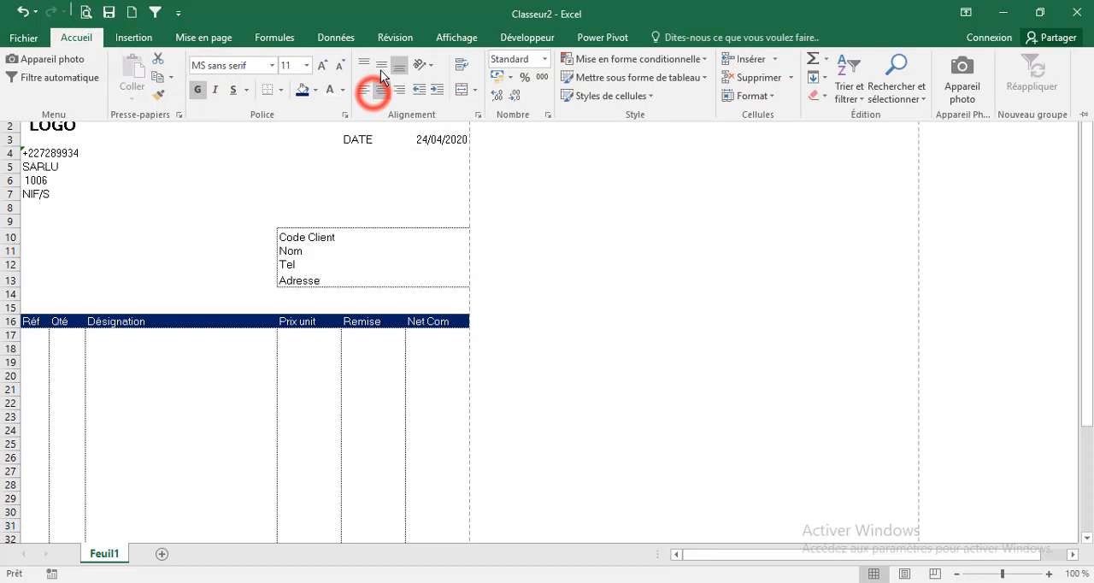
left_click(310, 169)
left_click(310, 208)
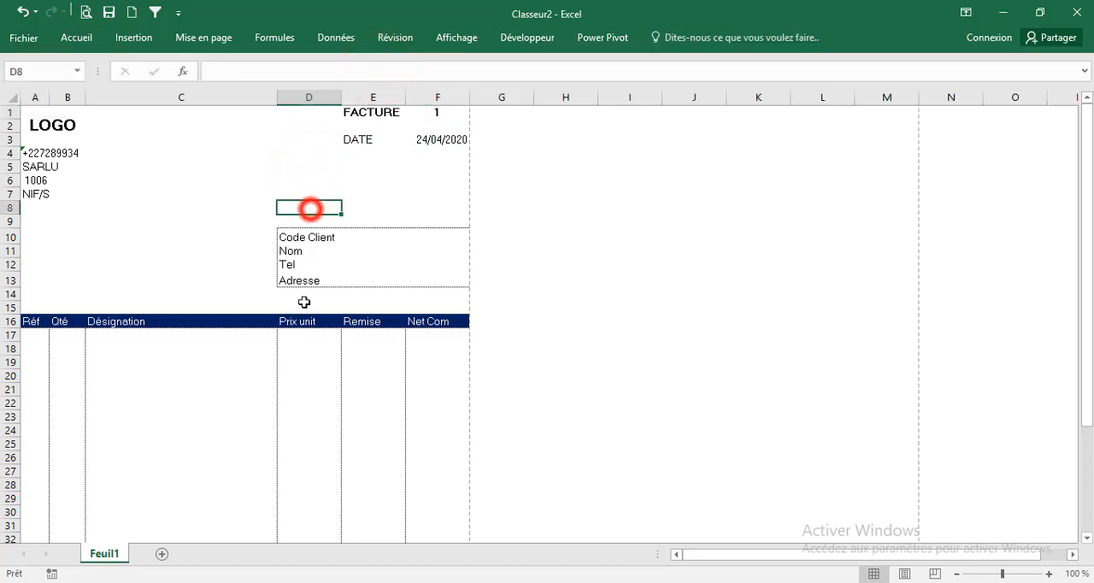
Shrink row 42, directly below the item table, to a thin spacer row
scroll(354, 330, "down", 1)
scroll(353, 330, "down", 7)
left_click(366, 343)
left_click_drag(17, 350, 17, 339)
left_click(344, 364)
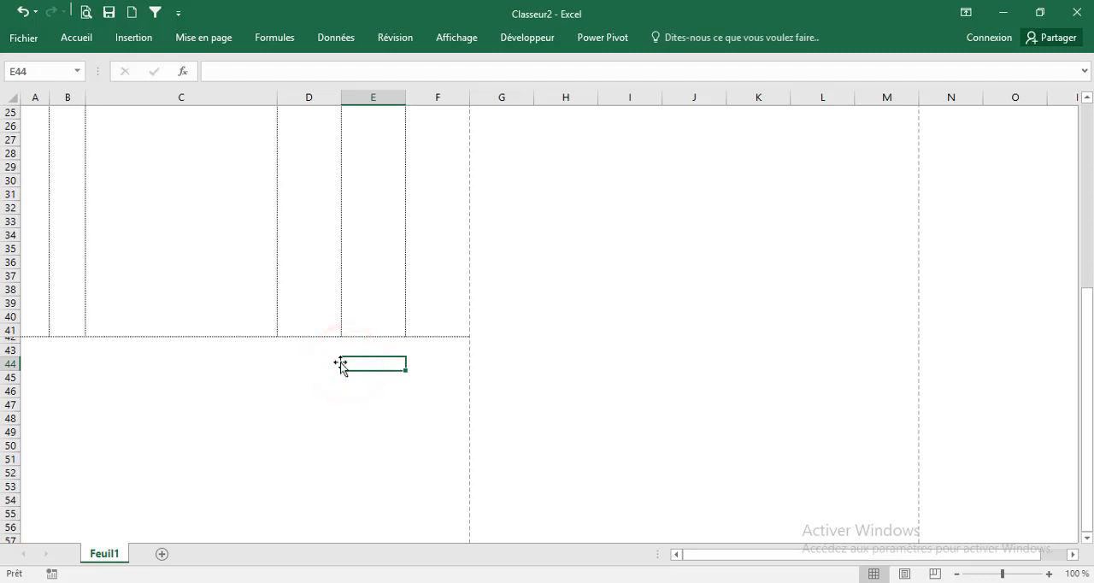
Enter the labels Total HT, TVA, Montant TVA and Total TTC in cells E43 to E46
left_click(358, 351)
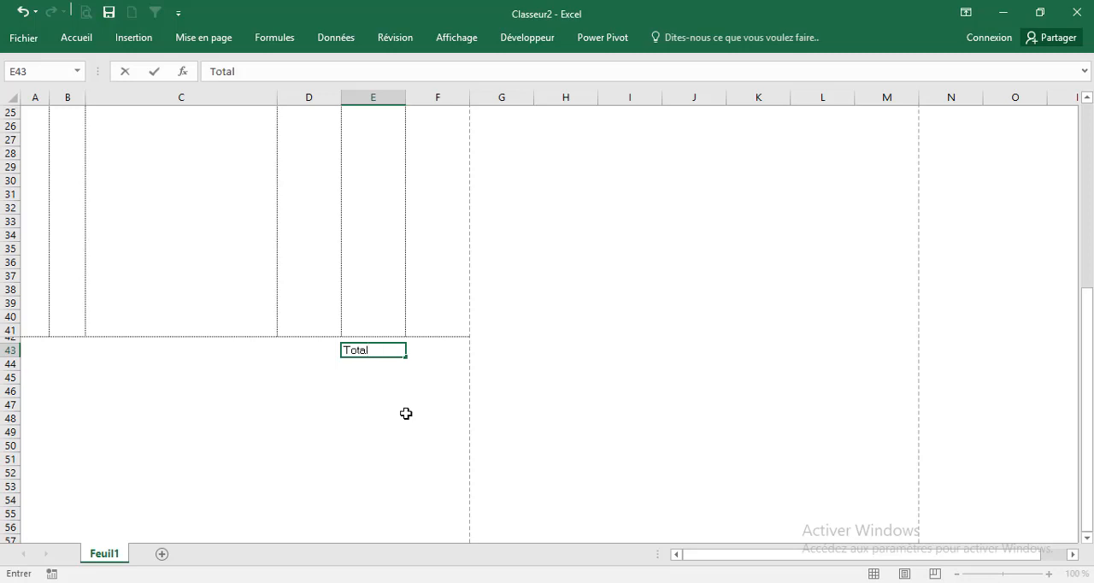
key("Return")
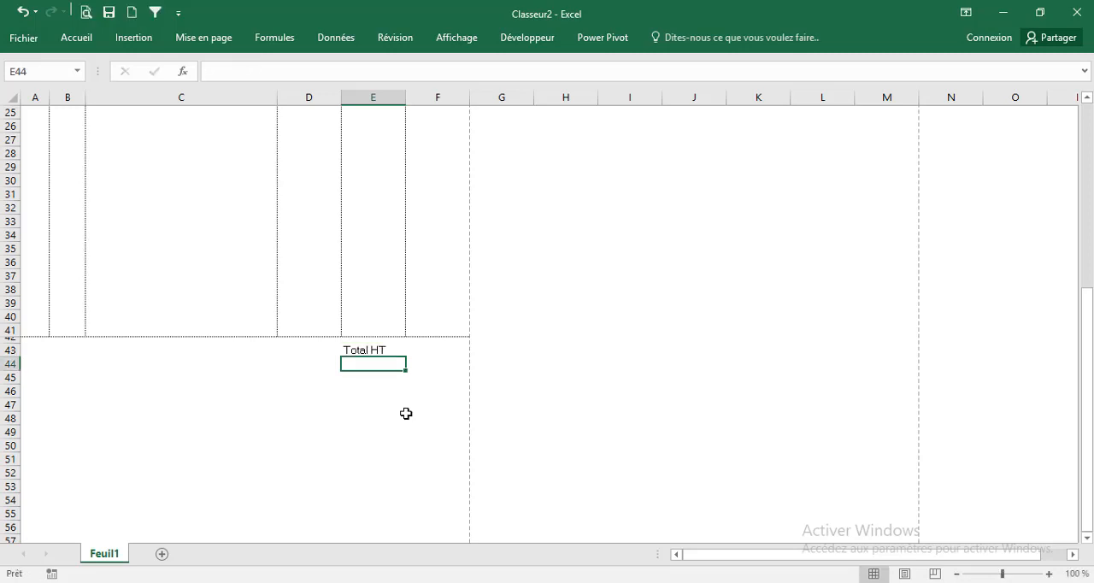
type("T")
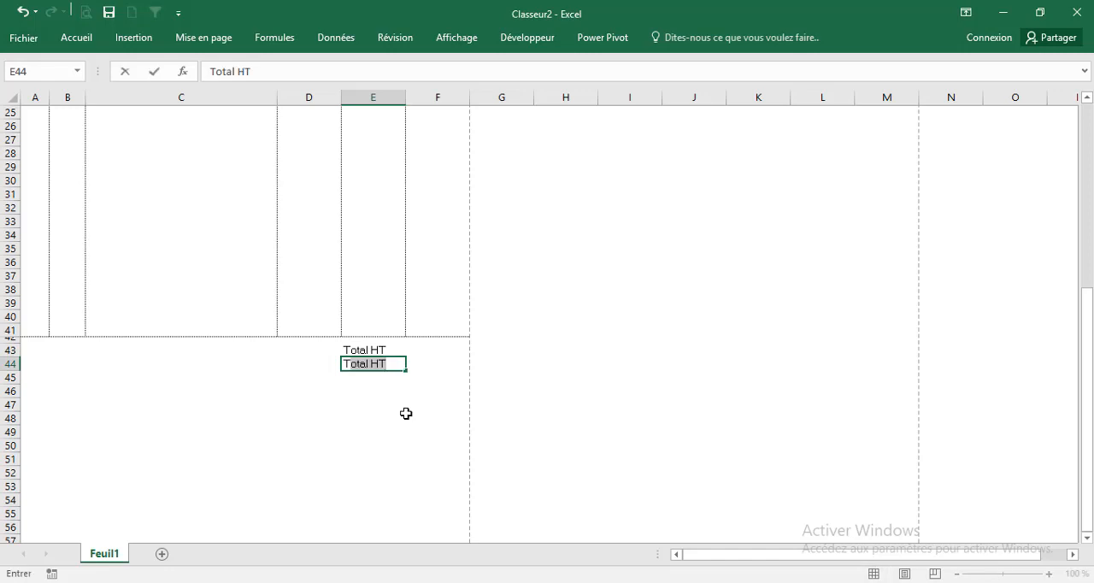
type("VA")
key("Return")
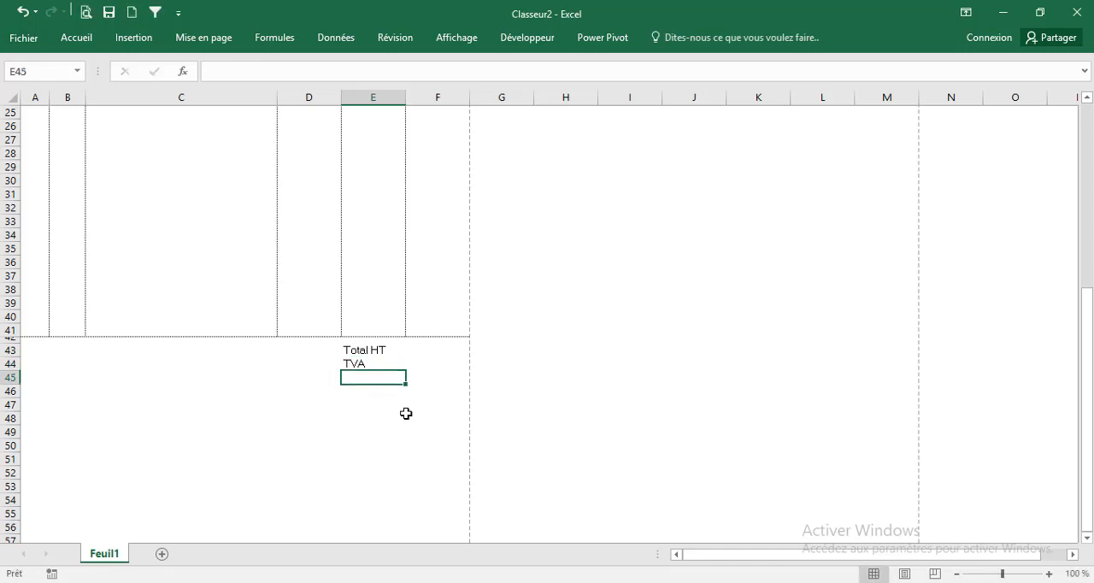
type("Montant TVA")
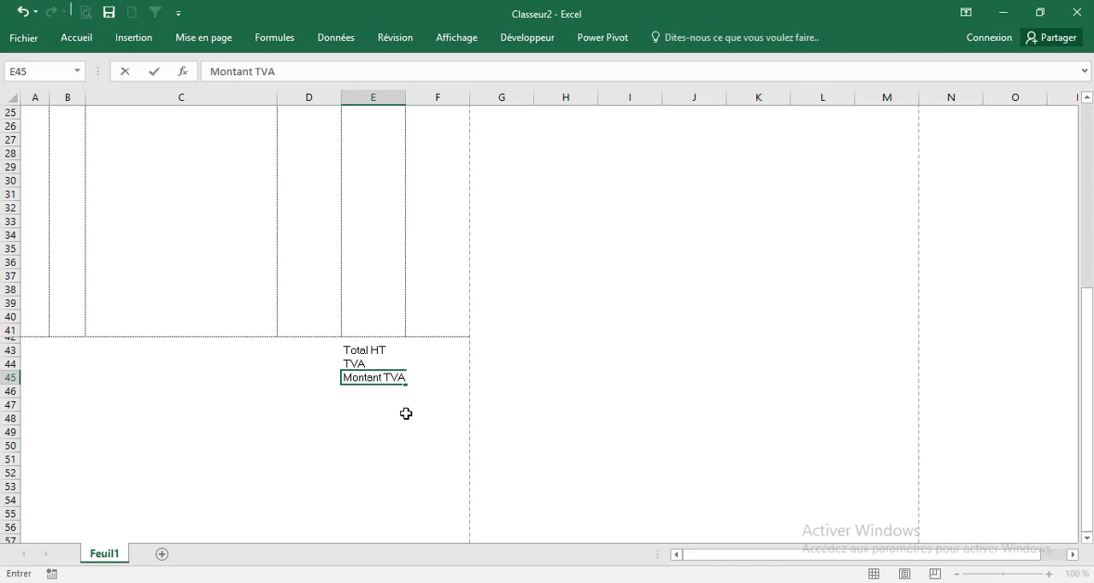
key("Return")
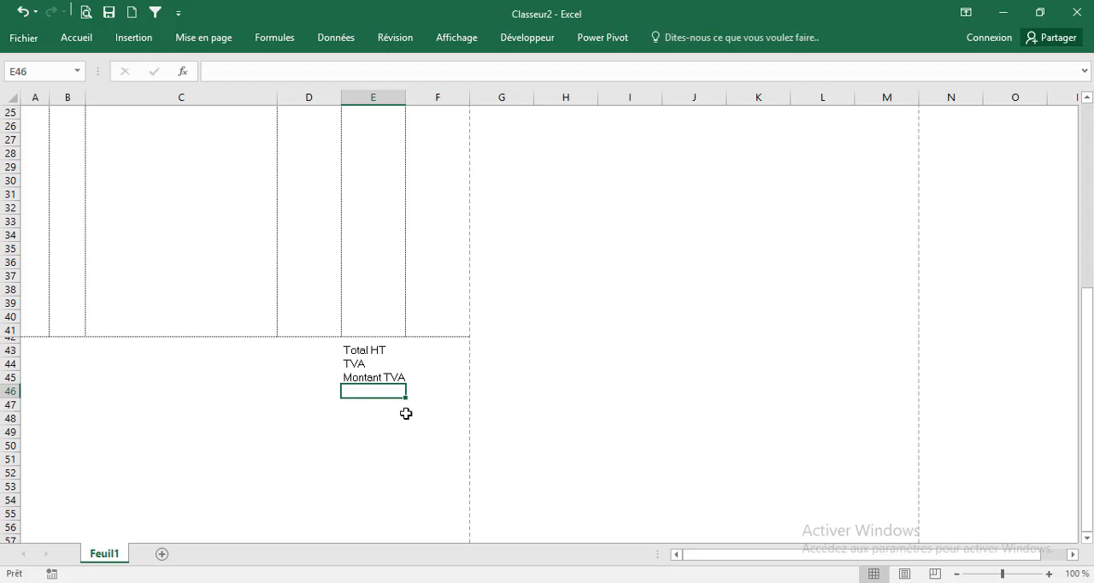
type("Toa")
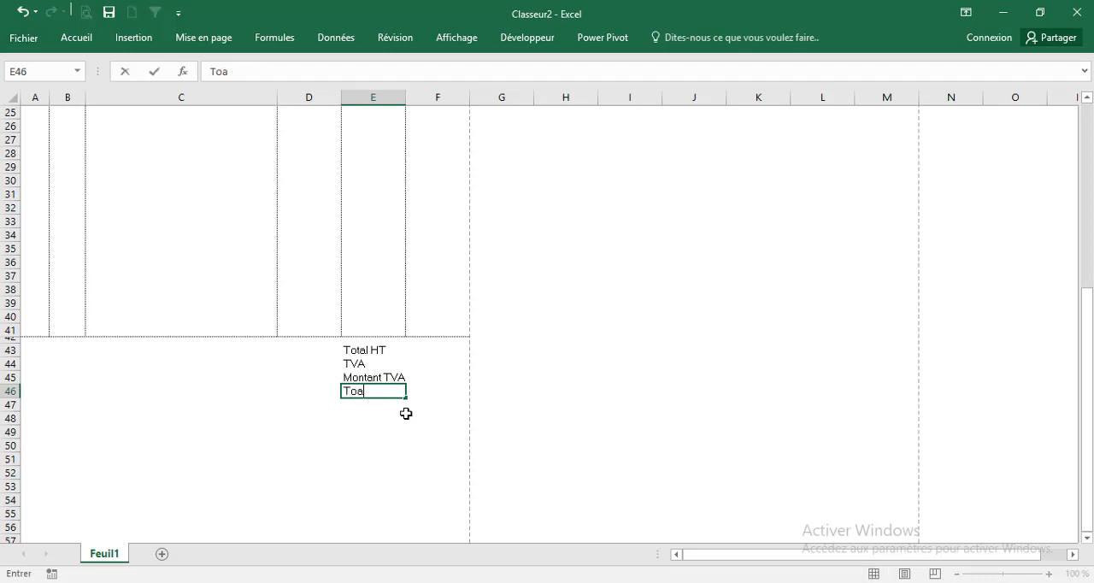
type("tal TTC")
key("Tab")
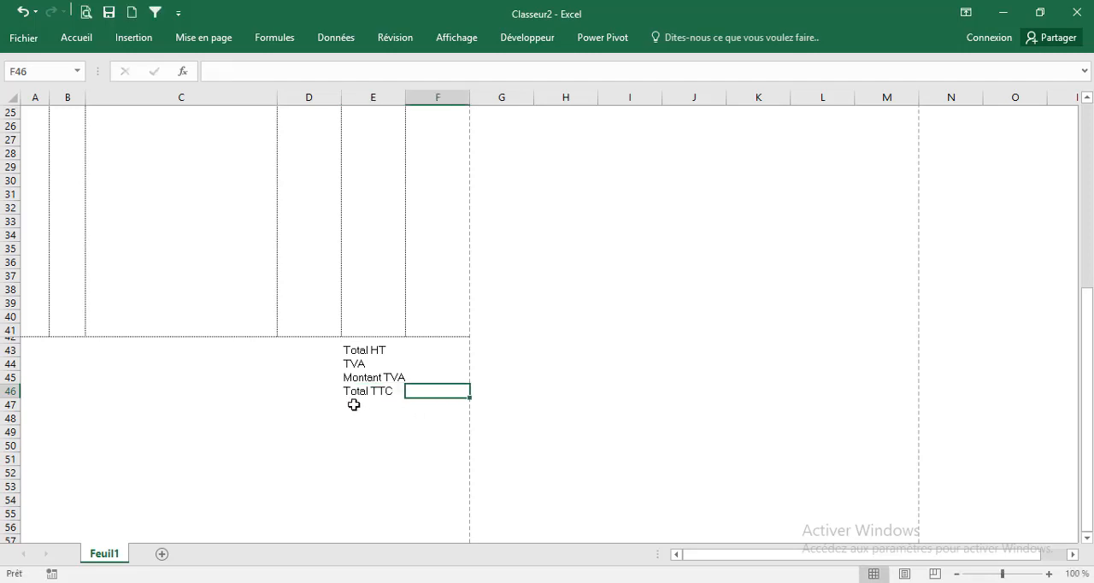
Put a fine dotted outline border around the totals block E43:F46
left_click_drag(363, 353, 423, 388)
left_click(76, 38)
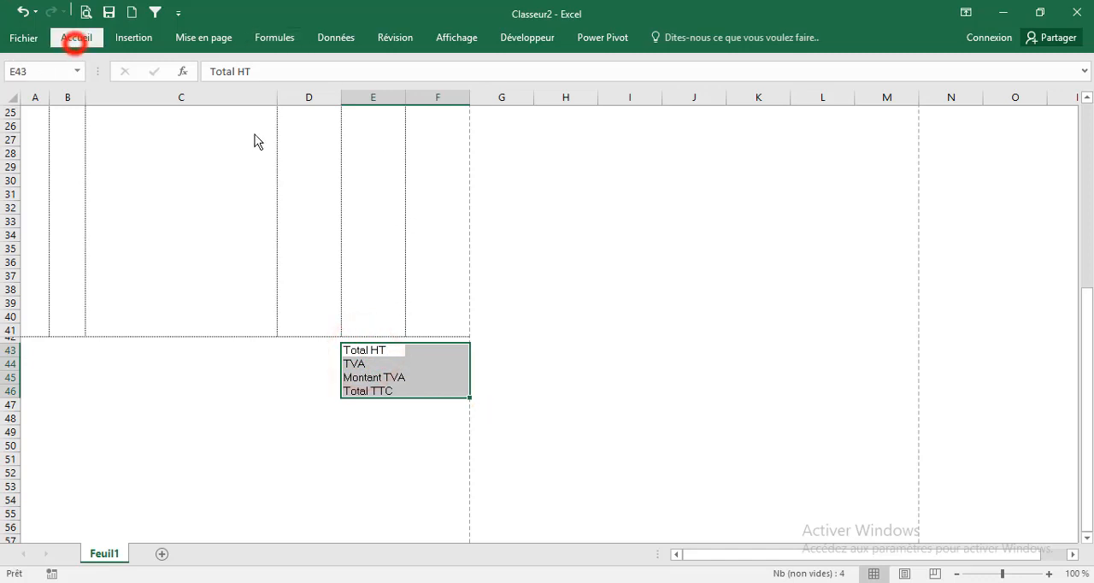
left_click(477, 116)
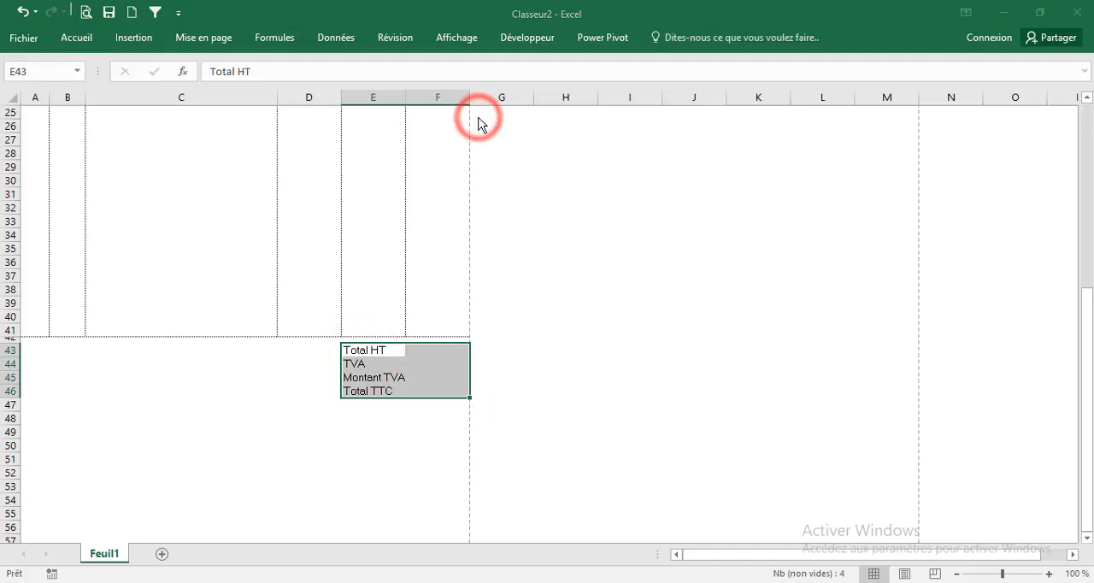
left_click(575, 163)
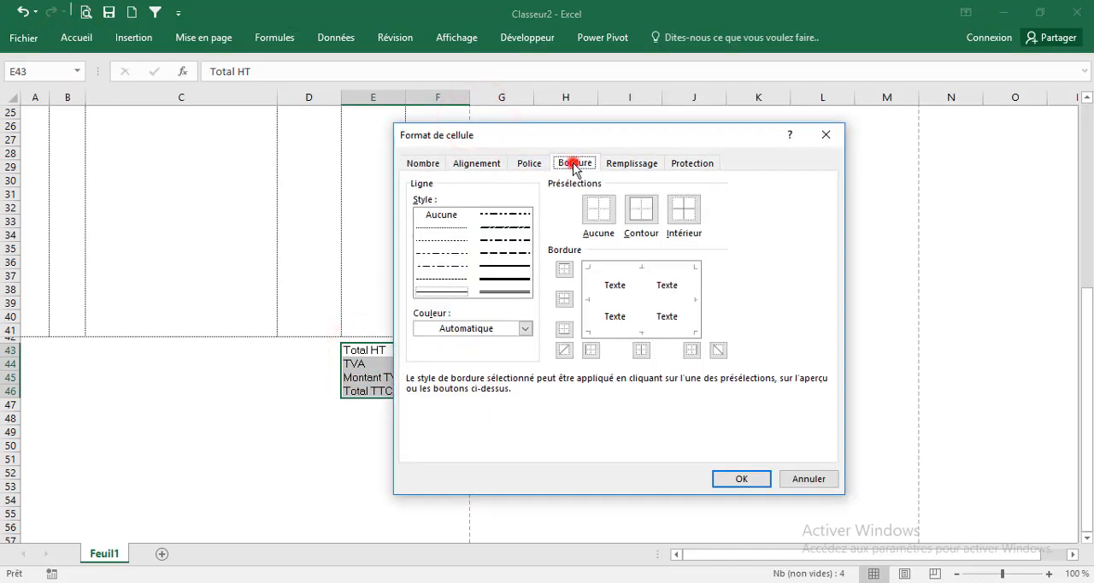
left_click(445, 226)
left_click(633, 212)
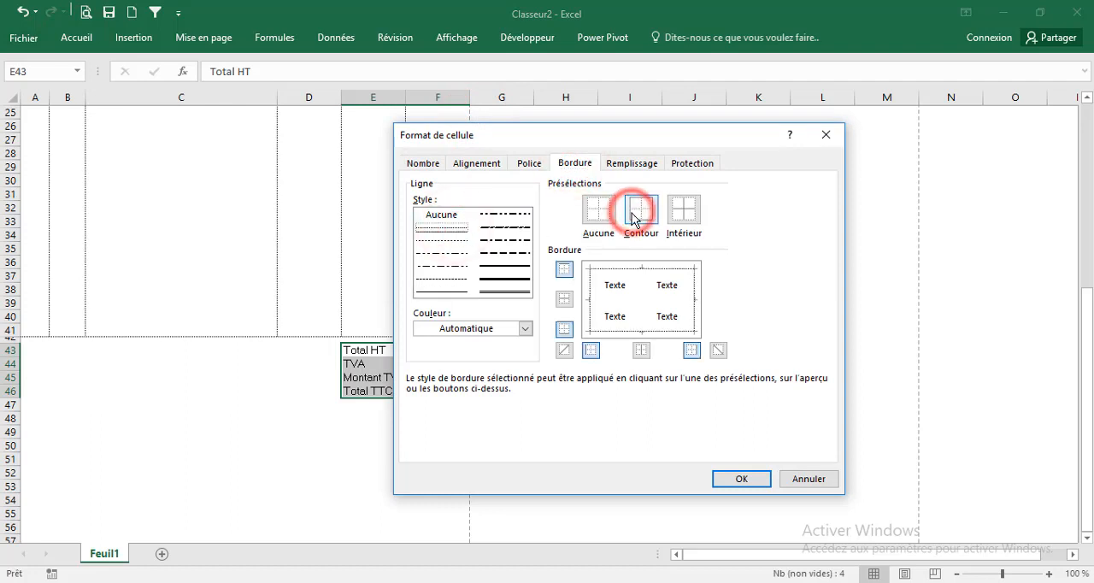
left_click(744, 484)
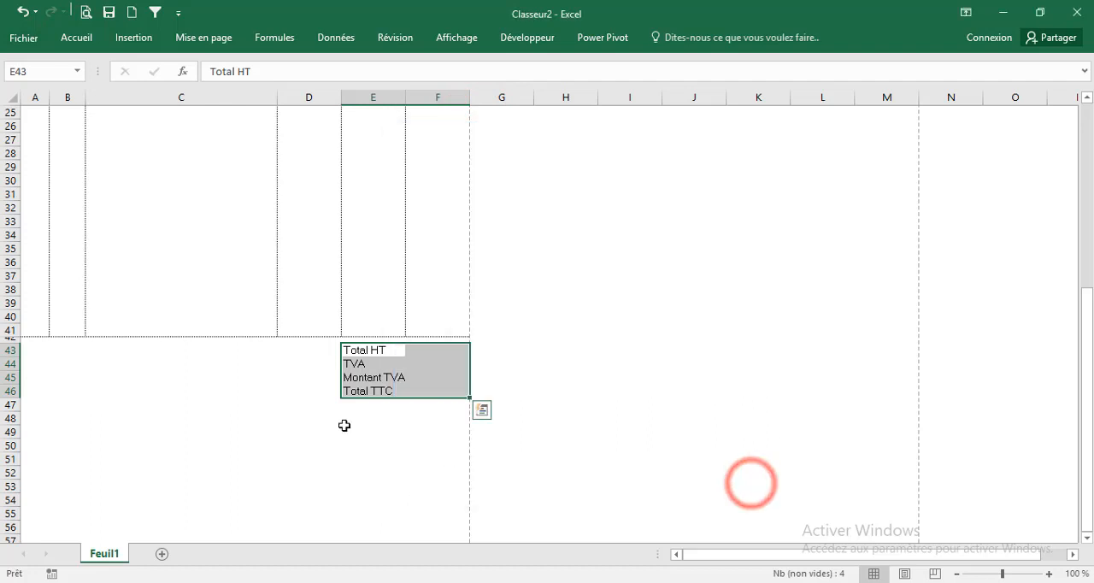
left_click(274, 381)
Review the totals cells F43:F46 and the item table, and check the invoice layout in the print preview
left_click(419, 350)
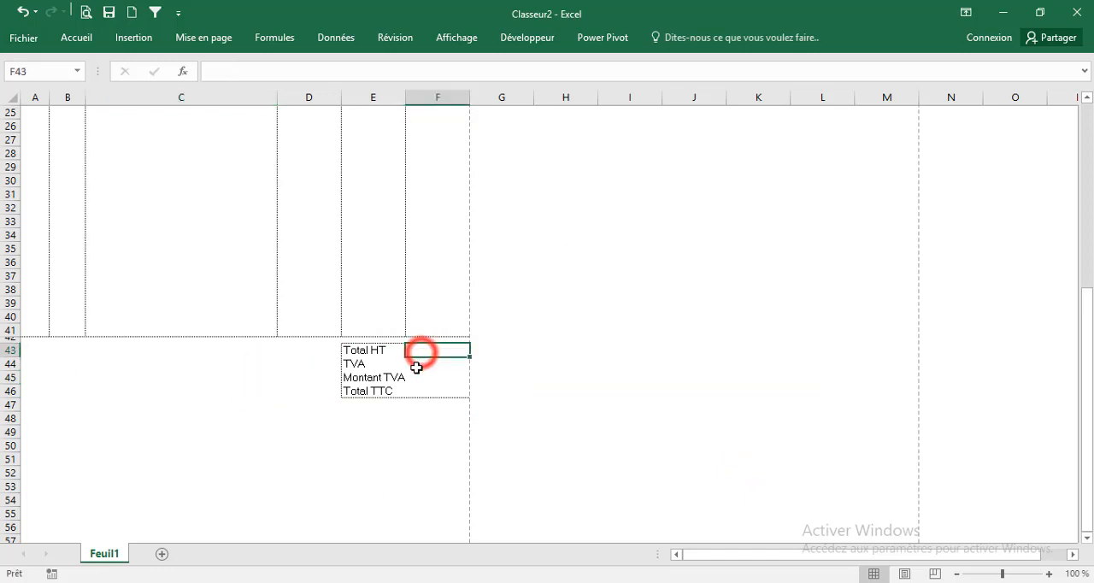
left_click(428, 364)
left_click(427, 377)
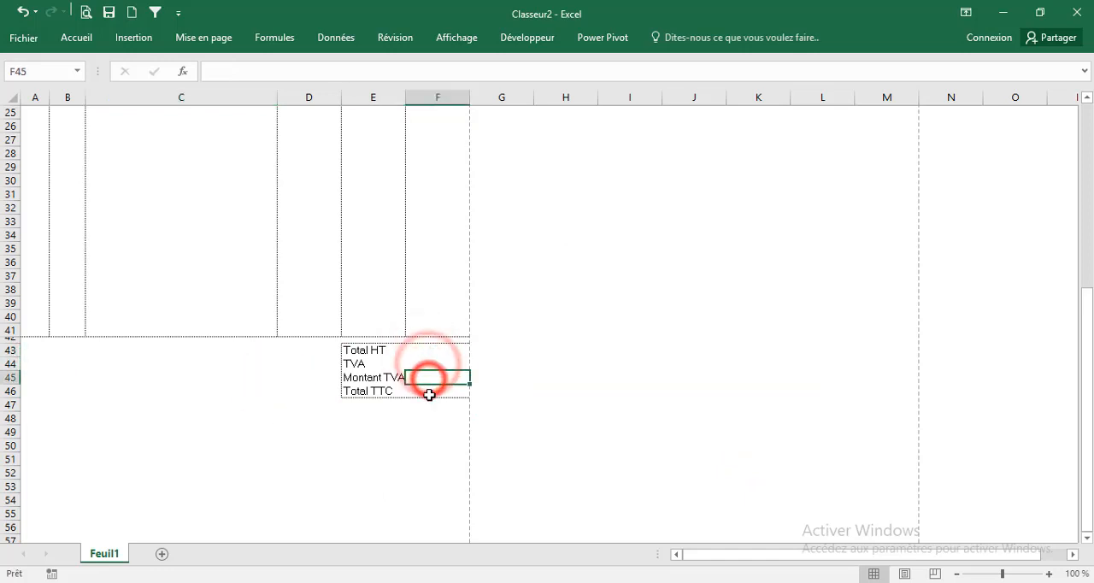
left_click(428, 391)
scroll(422, 350, "up", 4)
scroll(422, 351, "up", 4)
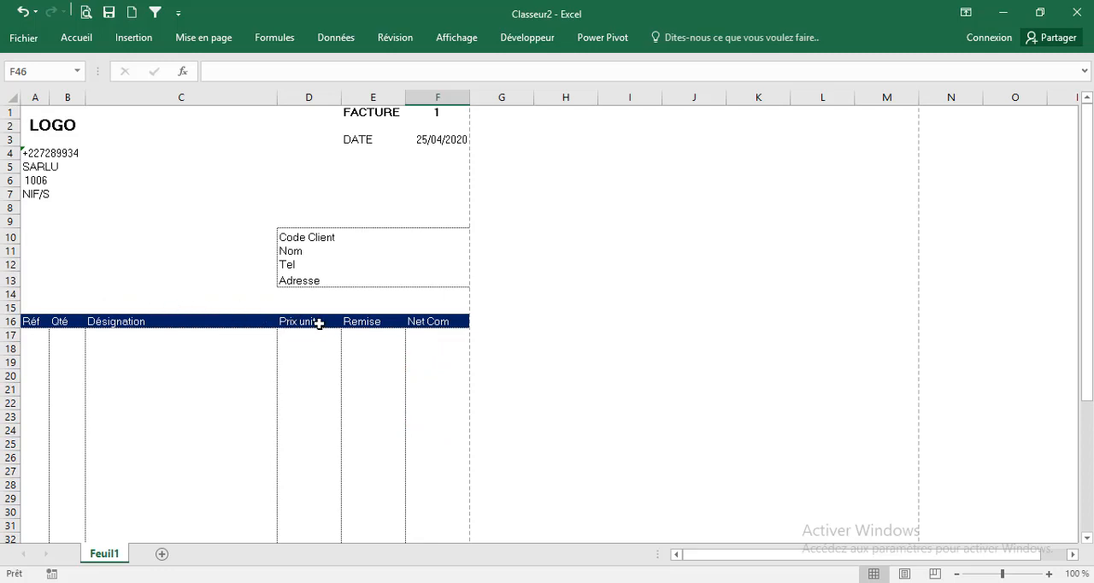
scroll(318, 323, "down", 11)
left_click_drag(38, 337, 429, 425)
scroll(200, 251, "up", 11)
left_click(202, 236)
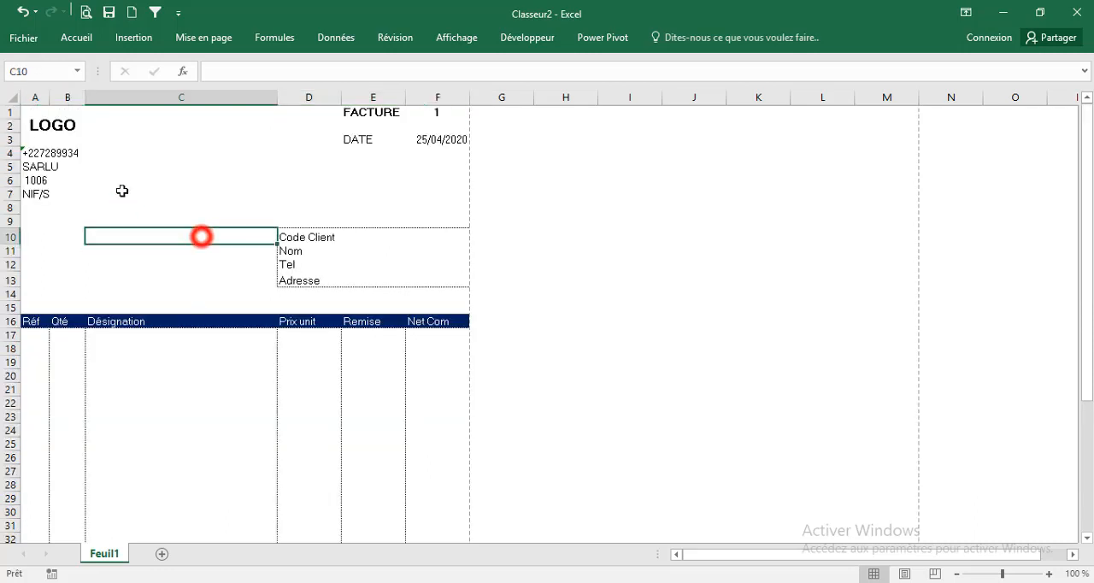
left_click(86, 13)
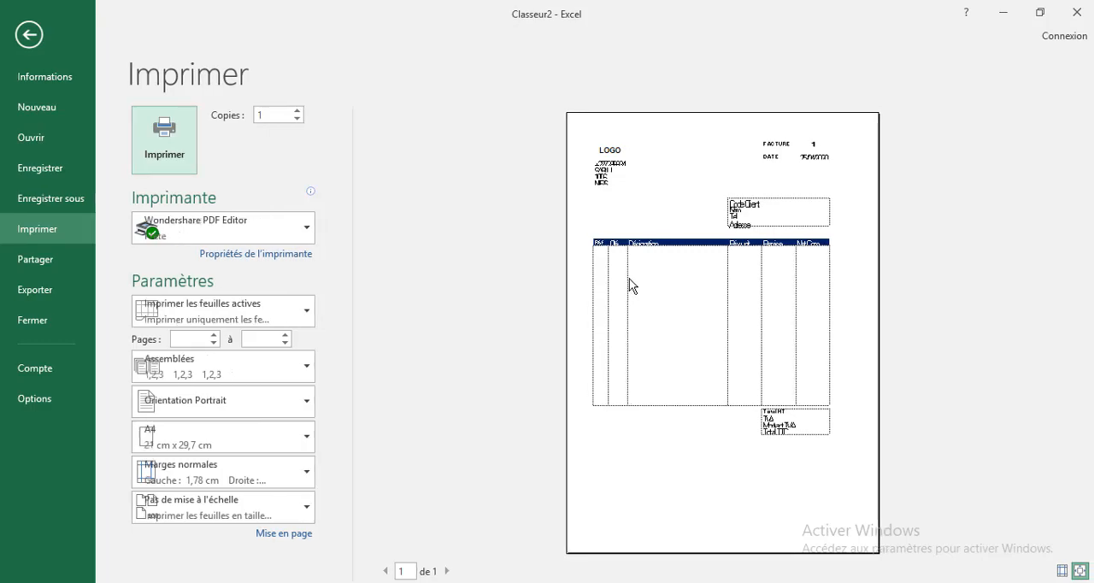
key("Escape")
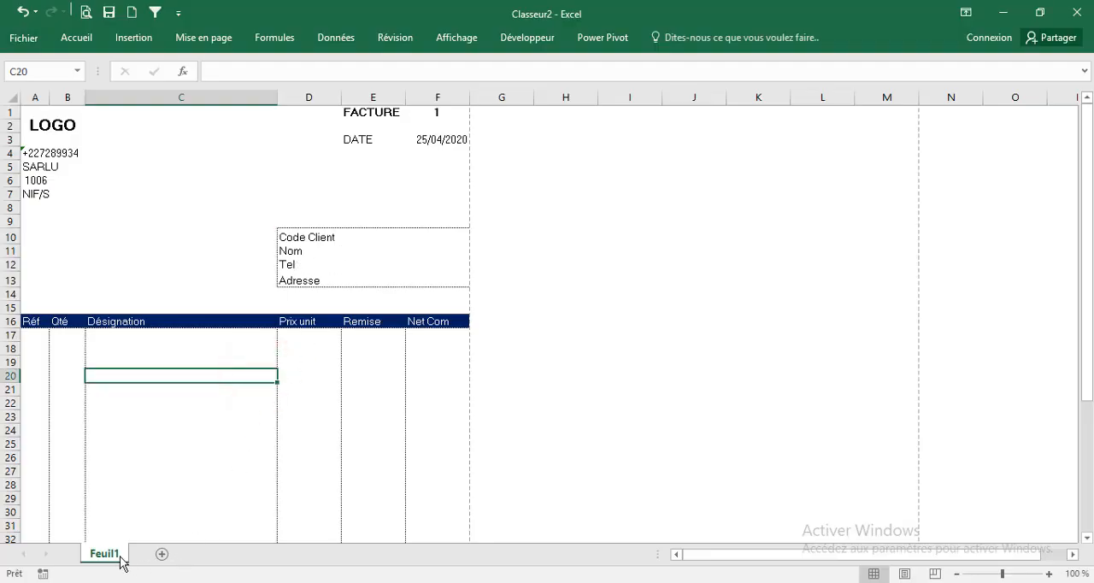
Add a new worksheet and name it Client
left_click(162, 557)
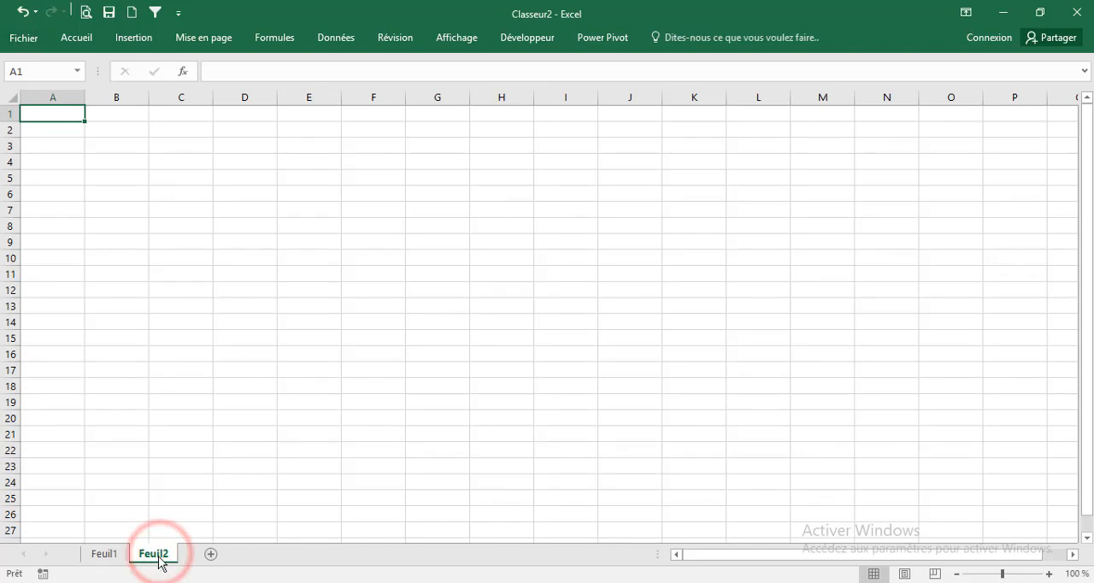
double_click(159, 556)
type("Client")
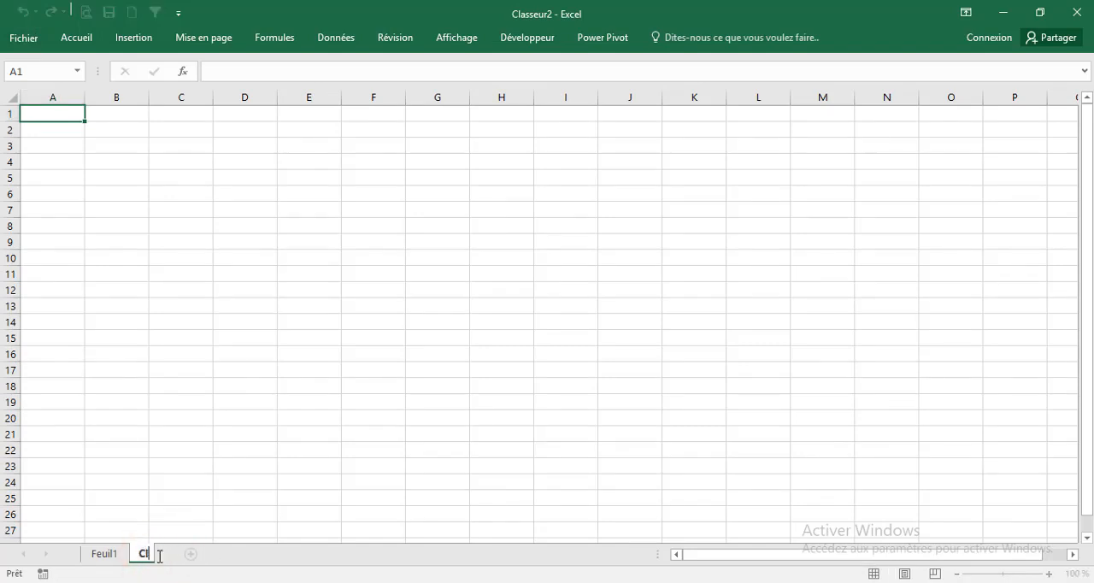
key("Return")
left_click(92, 237)
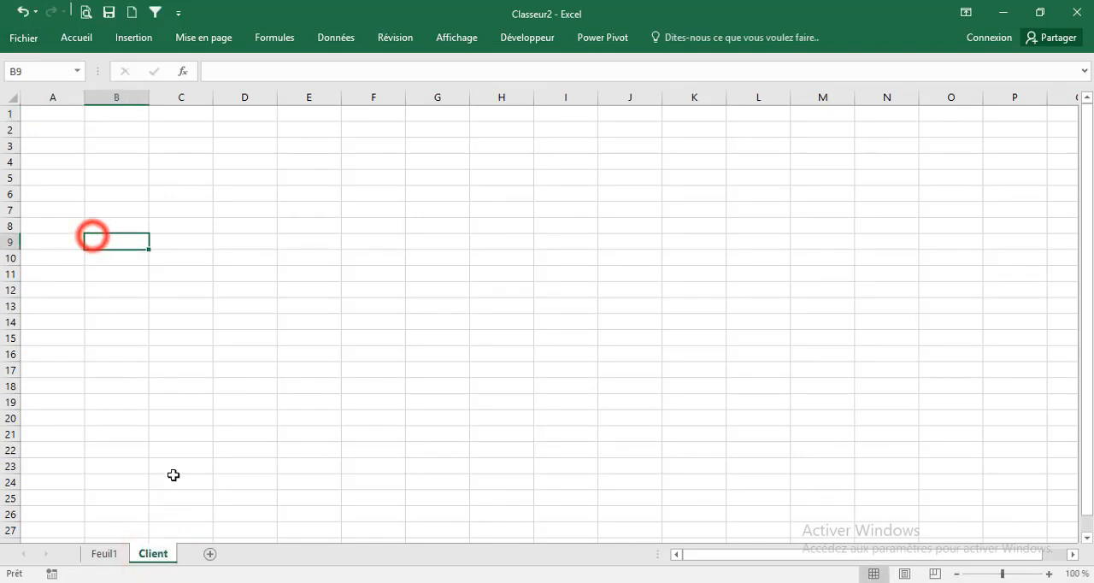
Rename the invoice sheet Feuil1 as Facturier
left_click(99, 554)
double_click(113, 558)
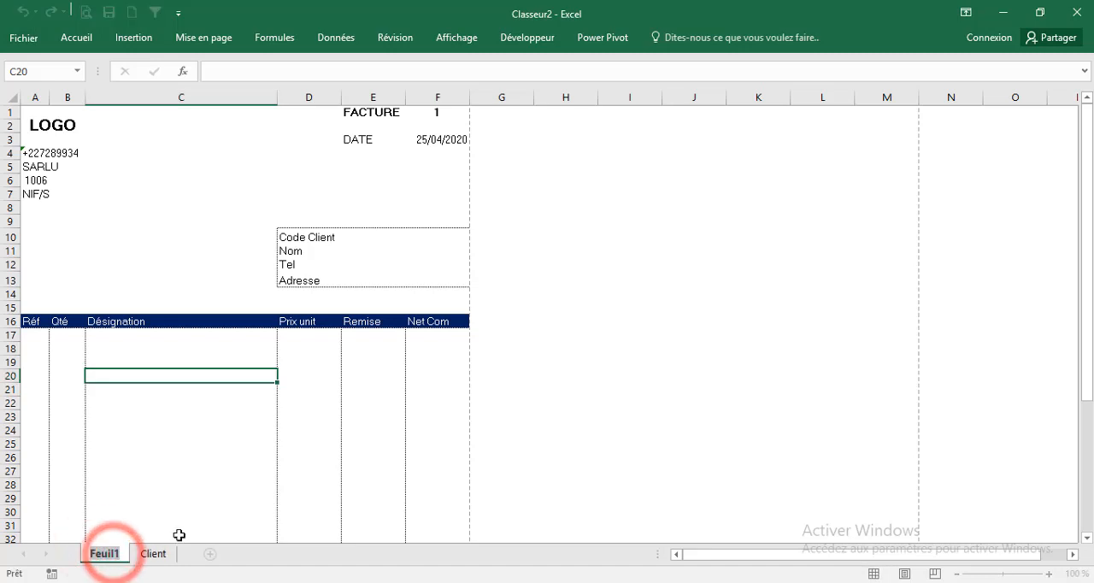
type("Factur")
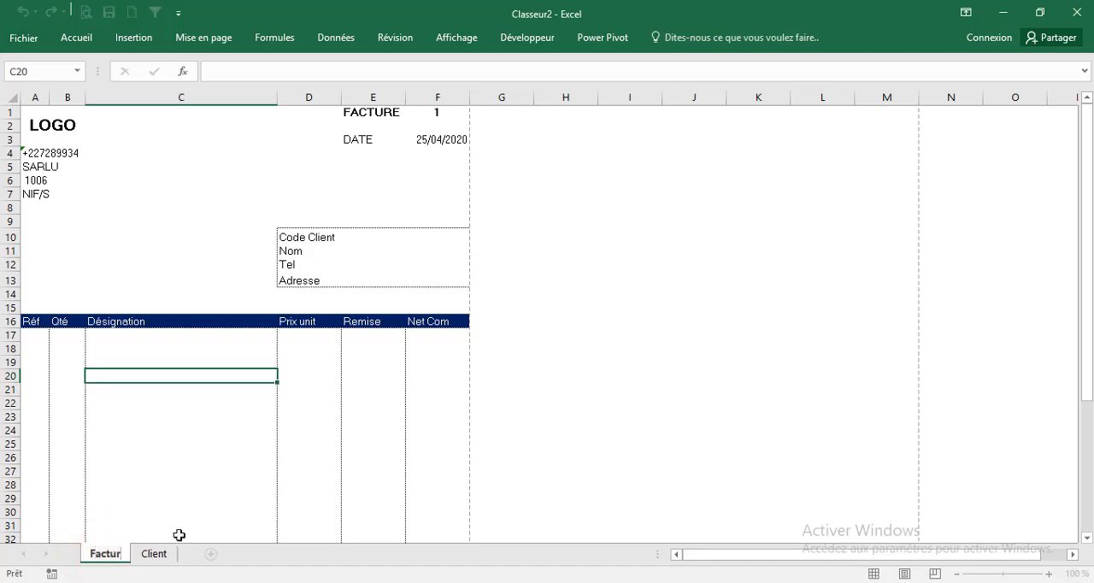
type("ier")
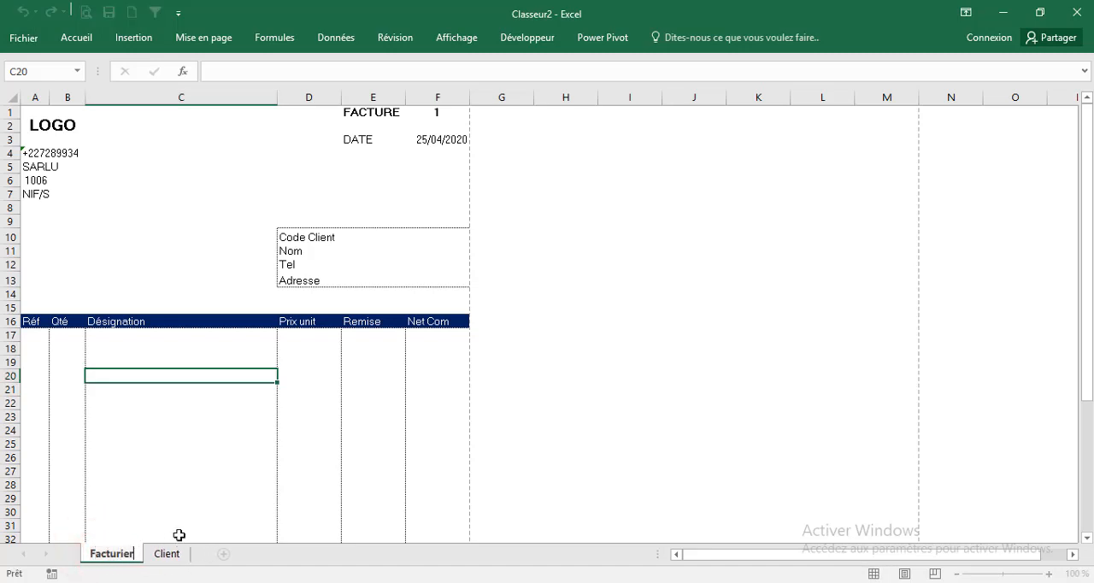
left_click(183, 486)
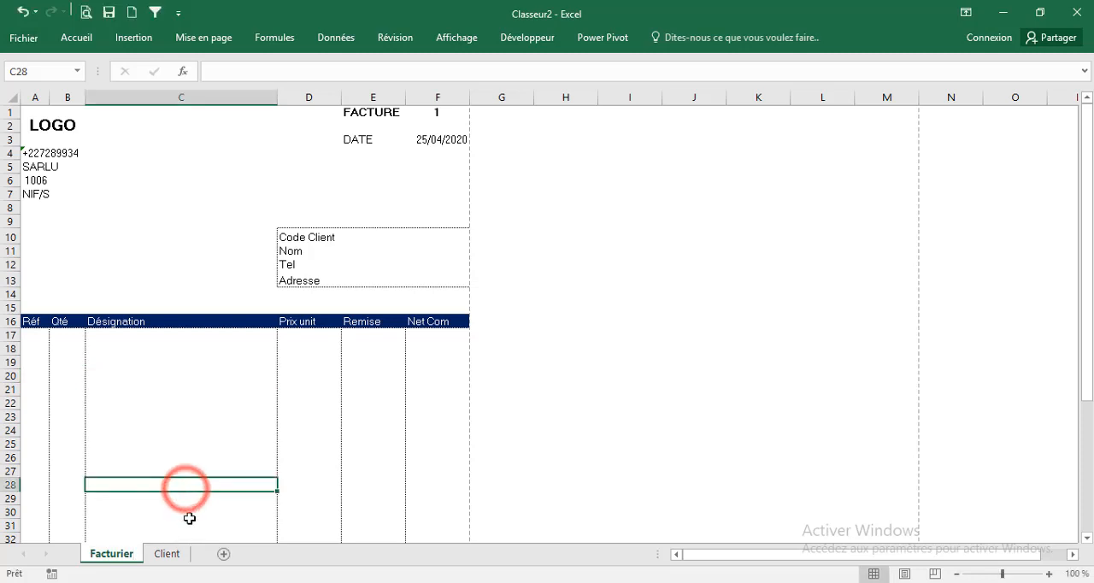
Copy the client labels D10:D13 from the Facturier sheet and paste them as transposed values starting at A1 of the Client sheet
left_click_drag(288, 239, 299, 278)
right_click(296, 258)
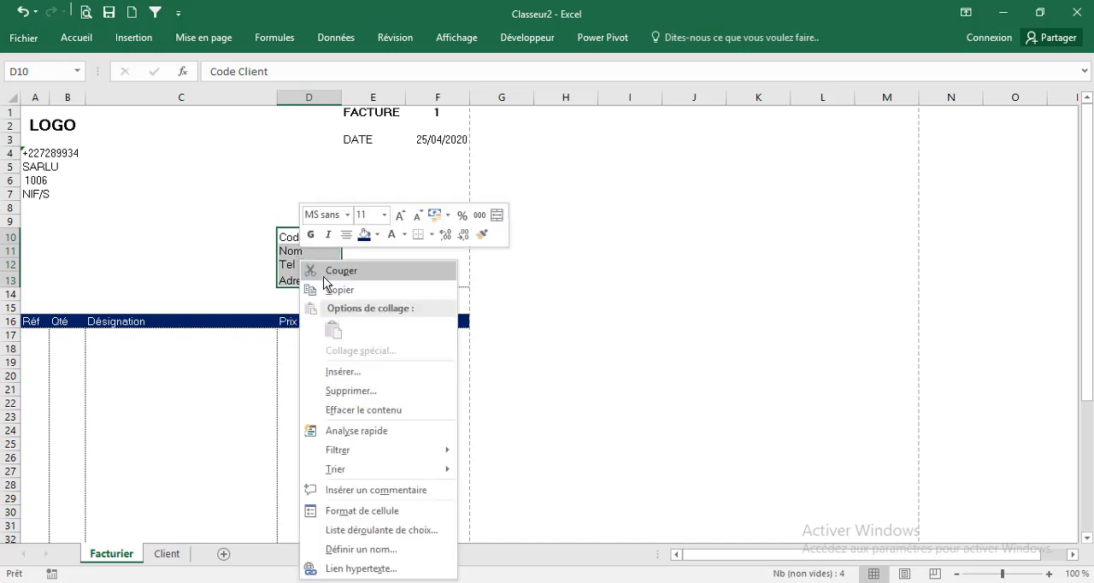
left_click(337, 289)
left_click(166, 554)
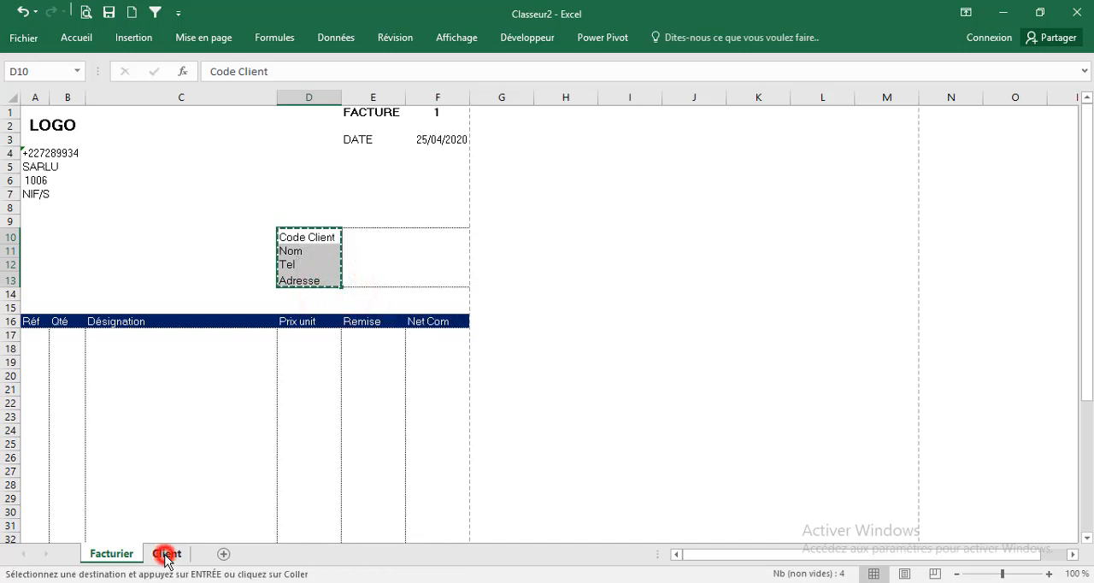
left_click(38, 114)
right_click(43, 114)
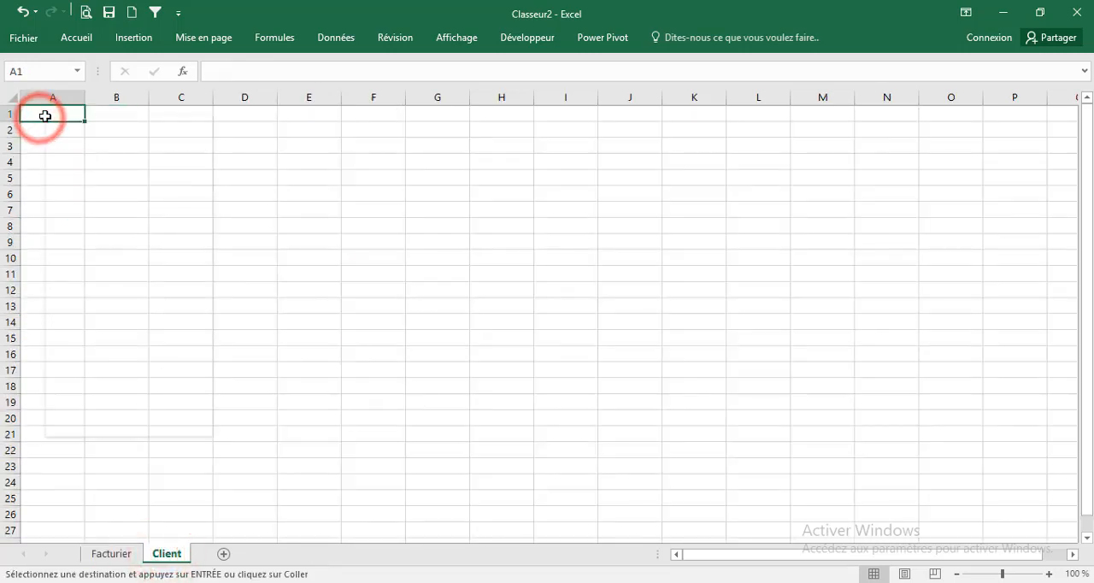
left_click(121, 209)
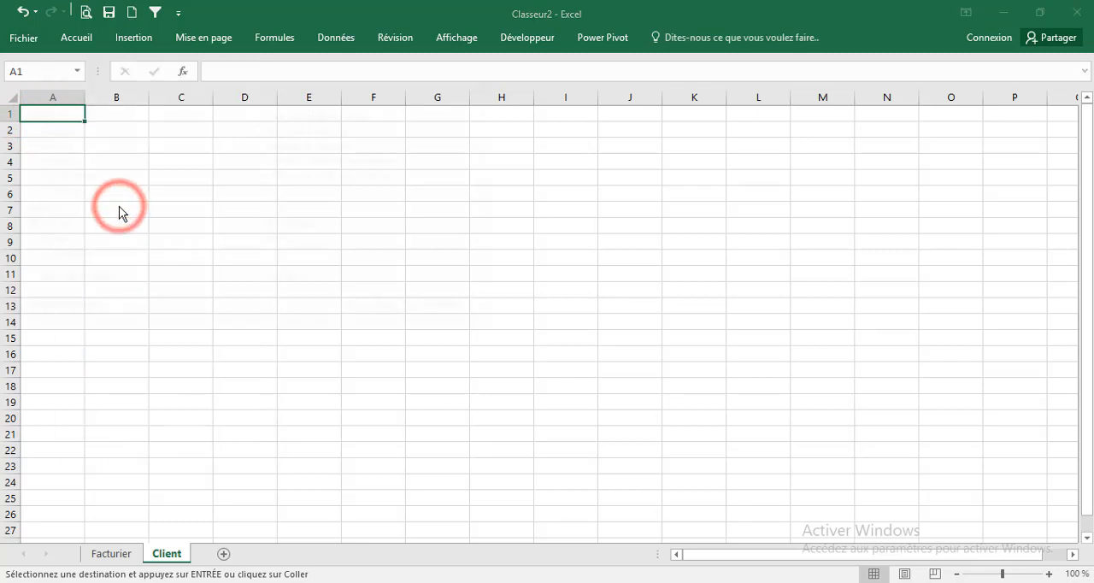
left_click(27, 145)
left_click(260, 282)
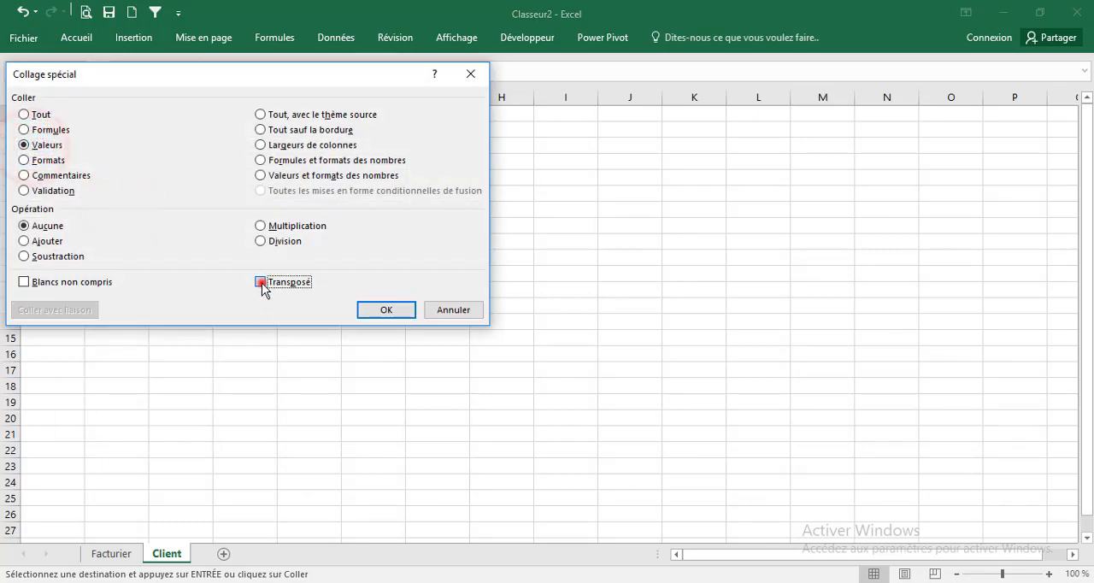
left_click(395, 313)
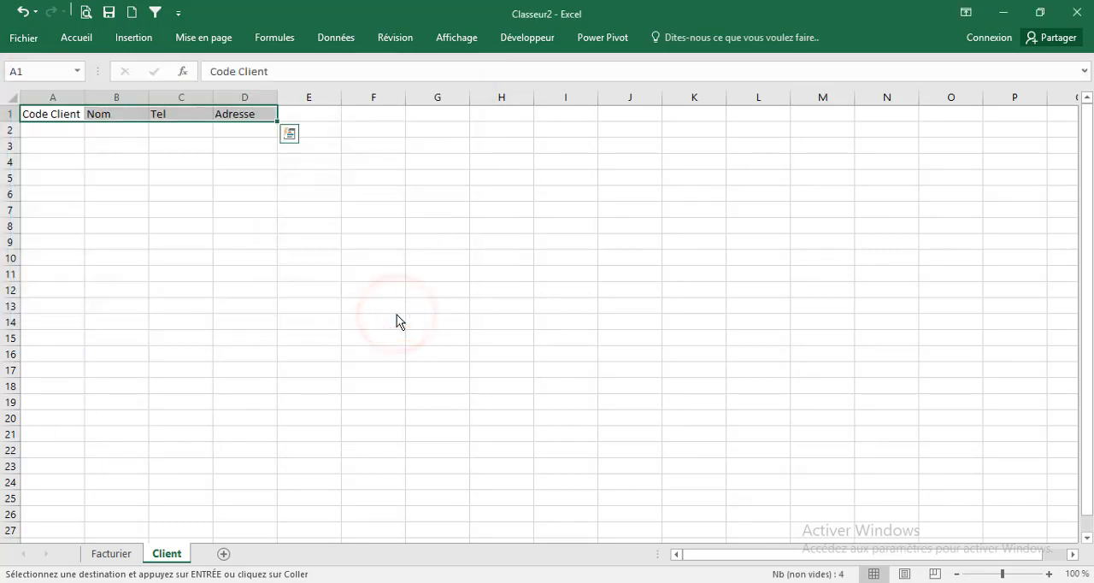
Widen columns A to D of the Client sheet equally and give the headers A1:D1 a dark blue fill with white text
left_click_drag(67, 98, 251, 101)
left_click_drag(276, 97, 324, 98)
left_click(63, 118)
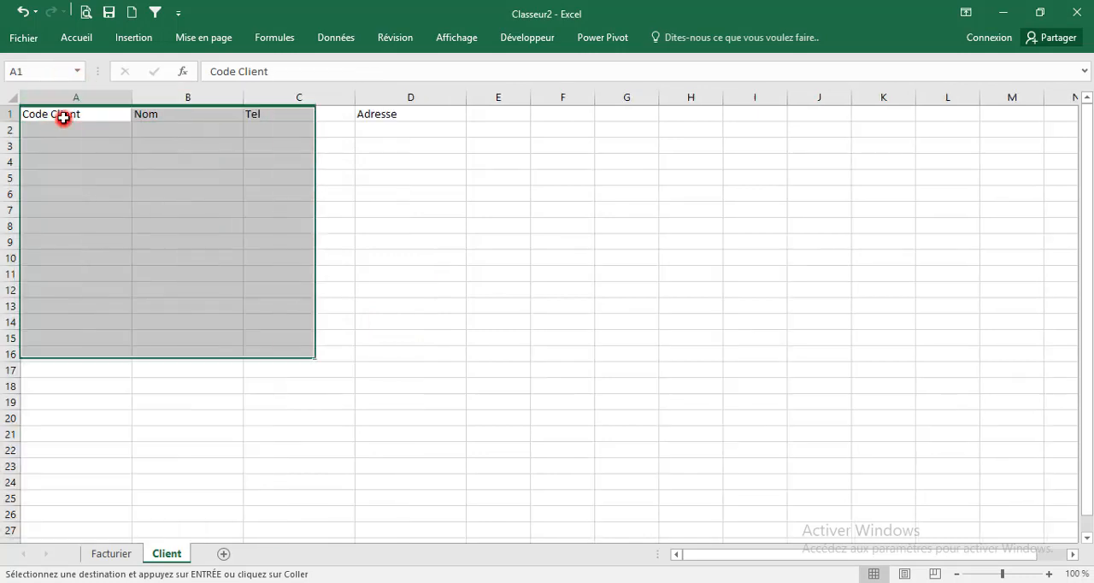
left_click_drag(63, 118, 384, 114)
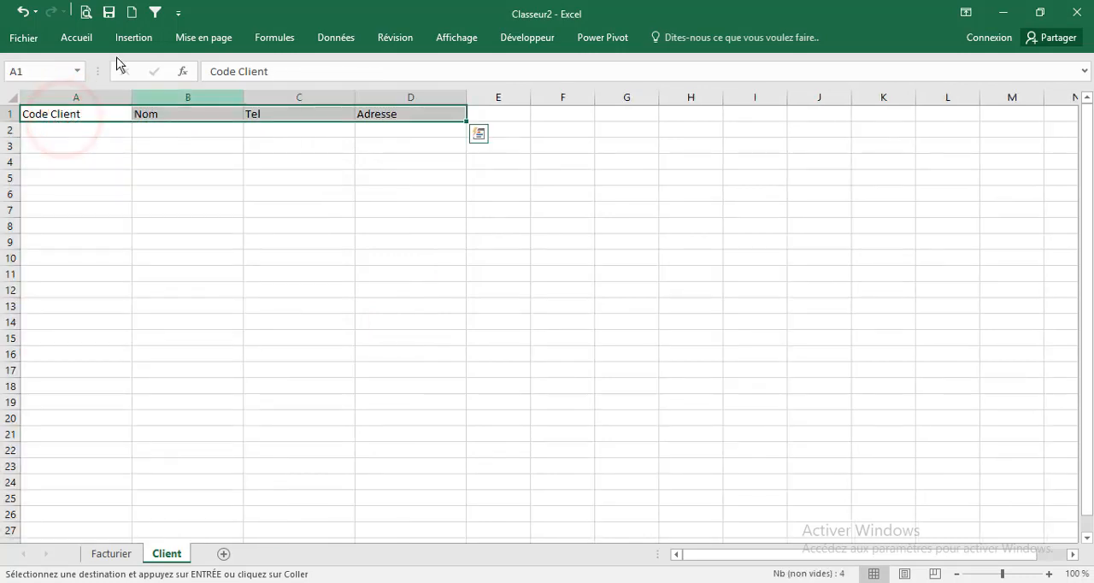
left_click(86, 38)
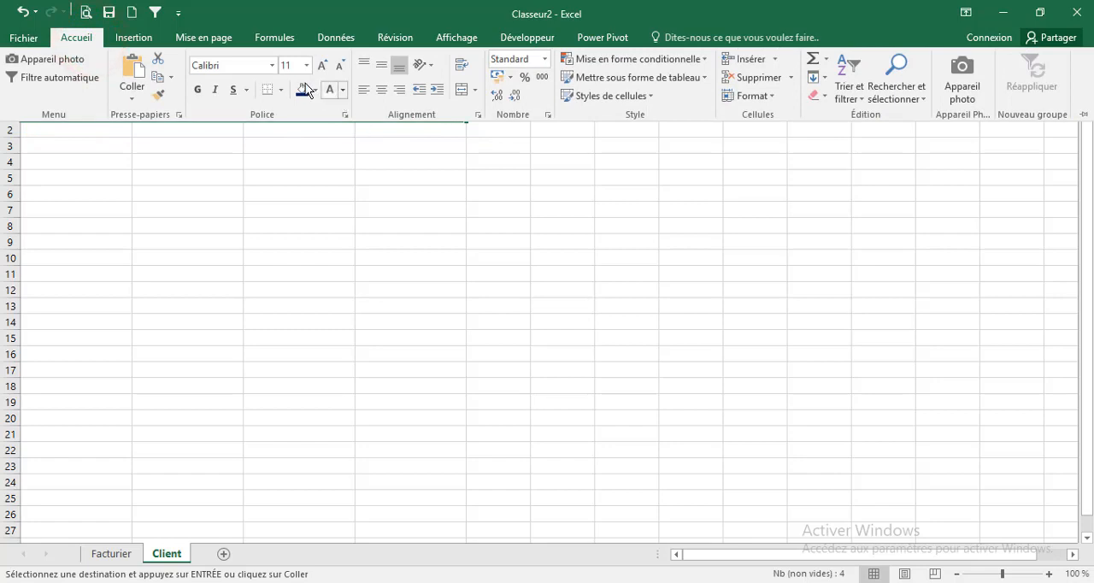
left_click(303, 87)
left_click(326, 92)
left_click(276, 170)
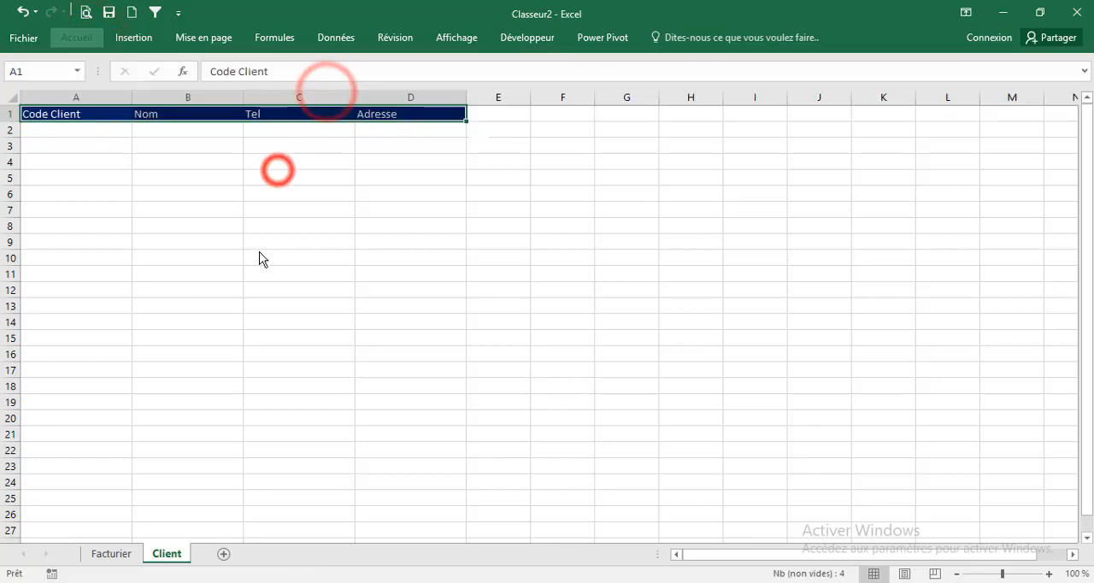
left_click(122, 157)
left_click(134, 241)
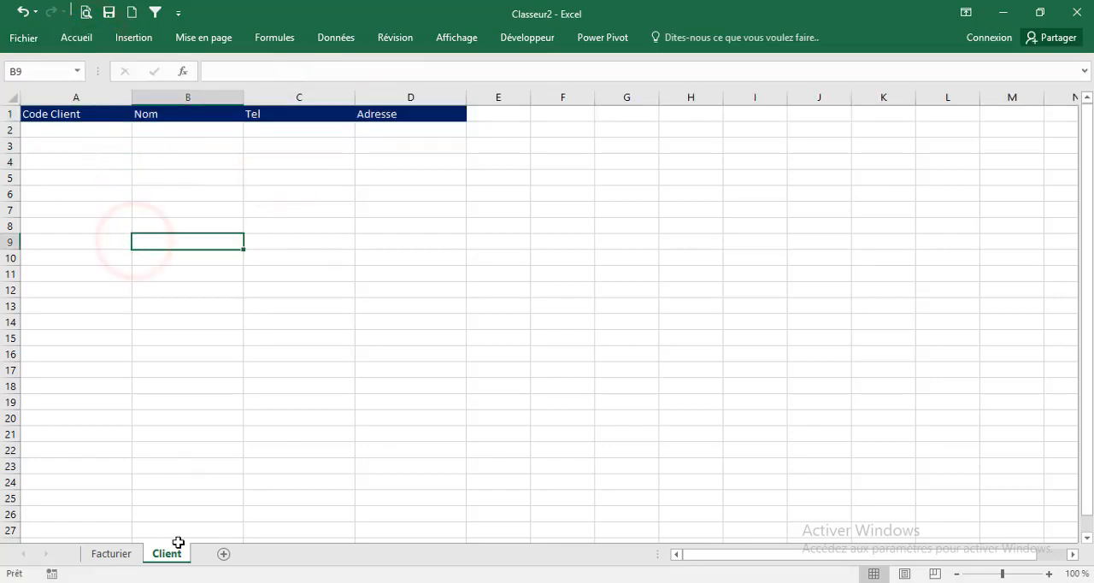
Fill rows 2 and 3 of the Client sheet with client codes, the names NigerExcel and Scaal Assur, their phone numbers and addresses
left_click(65, 131)
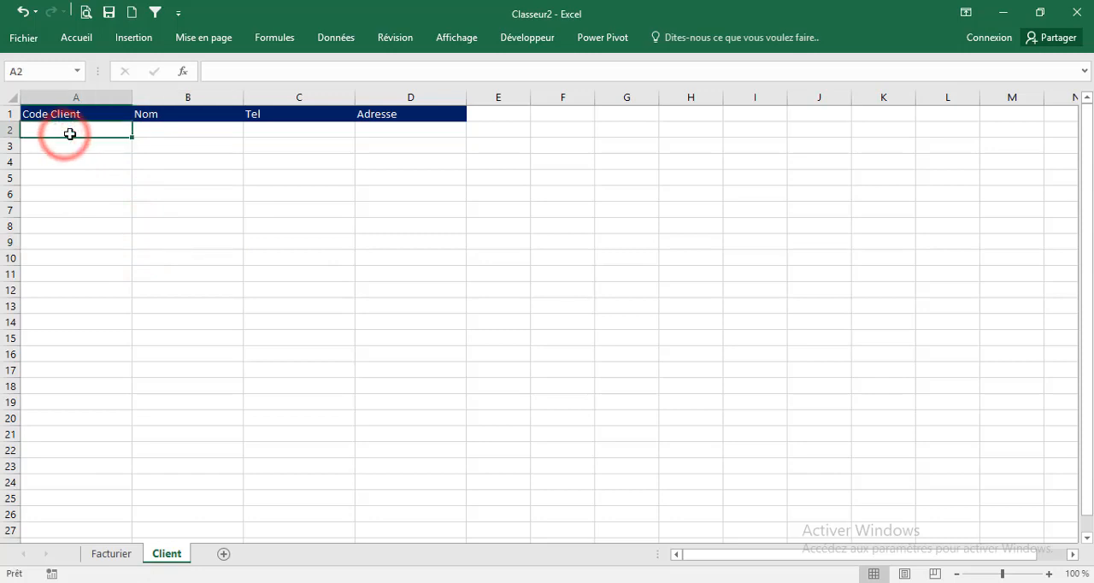
type("CD01")
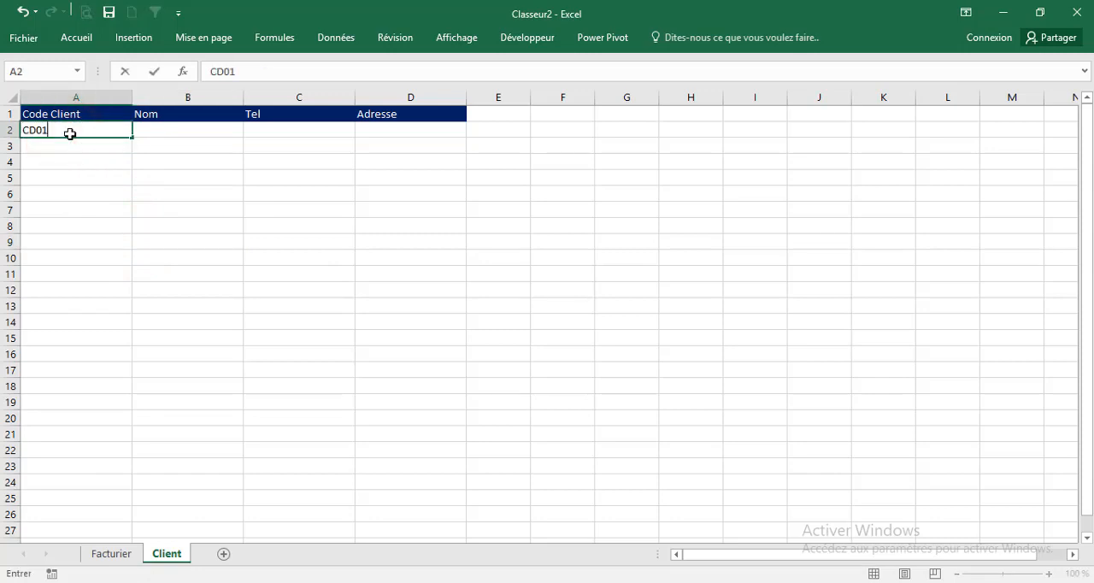
key("Tab")
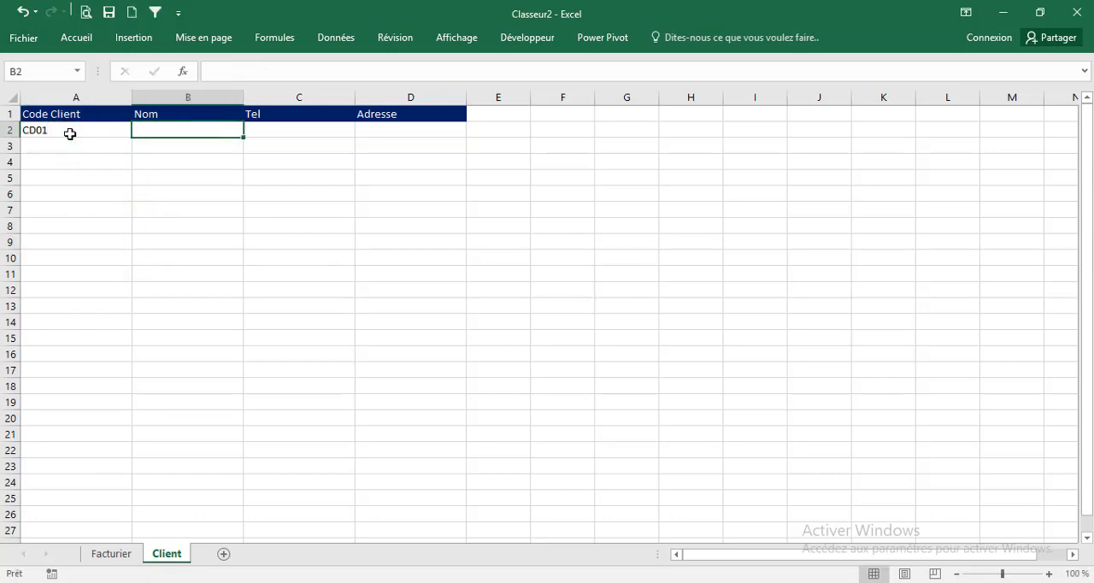
type("NigerExcel")
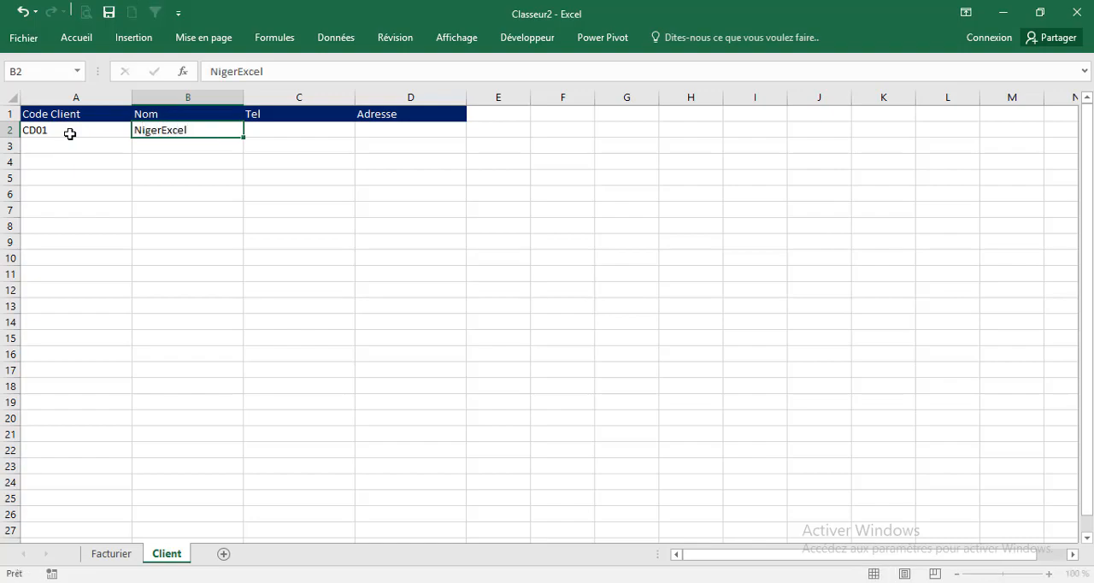
key("Tab")
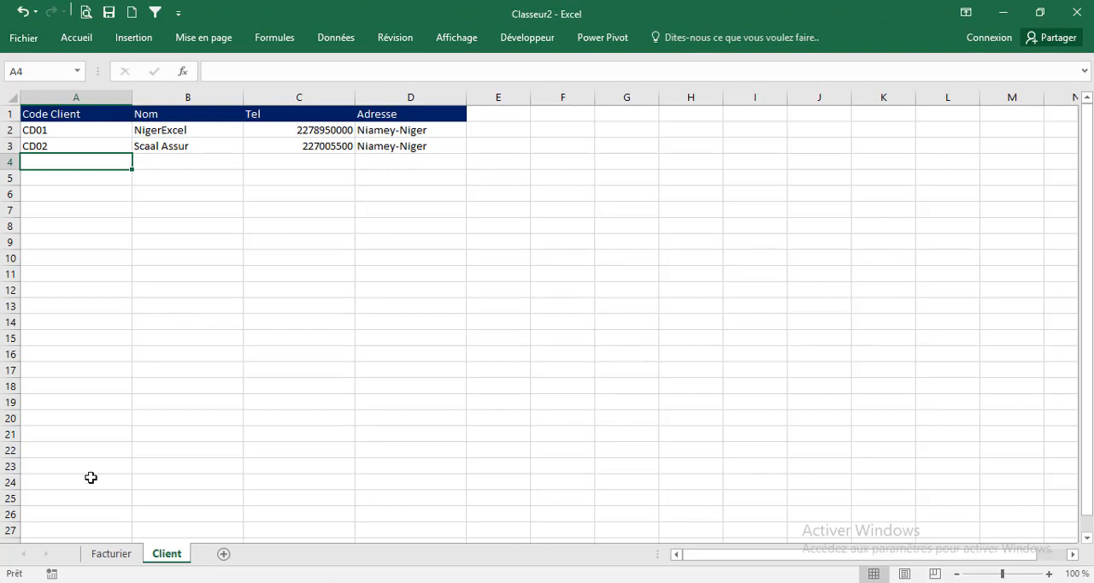
Add a list validation to Facturier cell E10 with source =Client!$A$2:$A$43, and choose the first client code from it
left_click(111, 554)
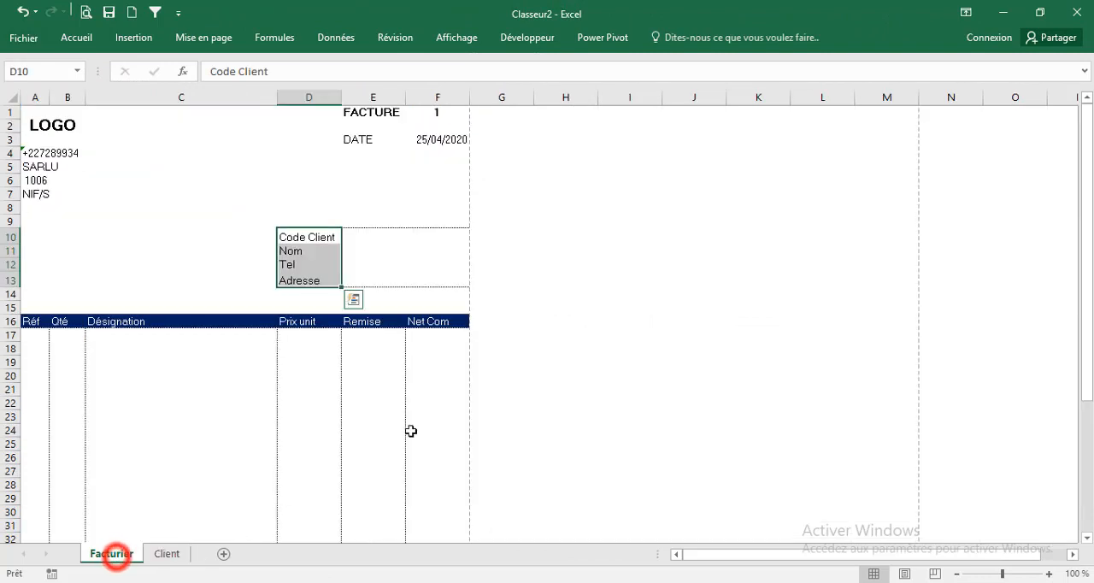
left_click(377, 236)
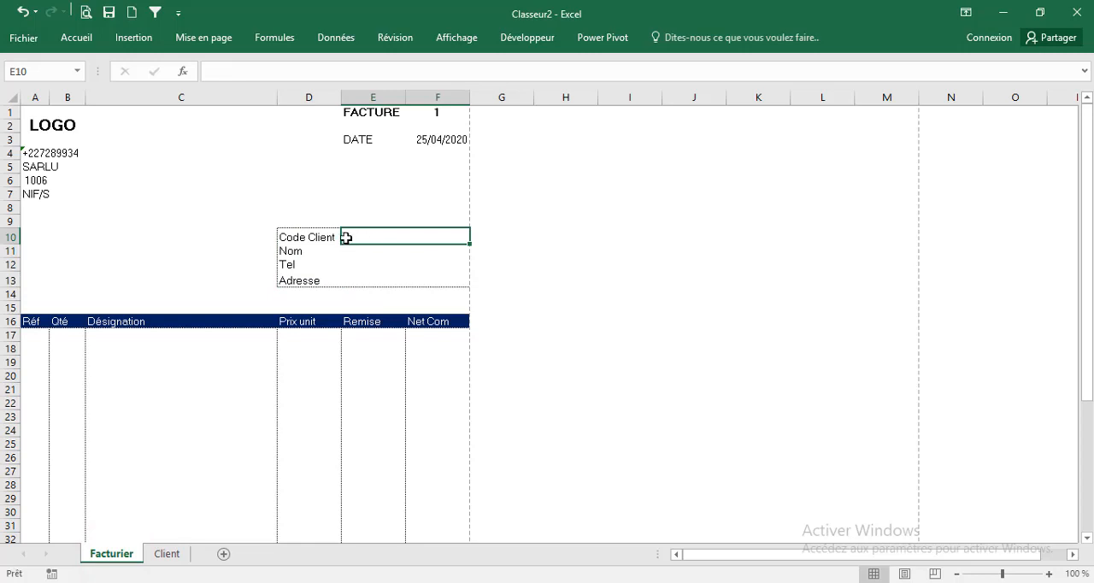
left_click(335, 38)
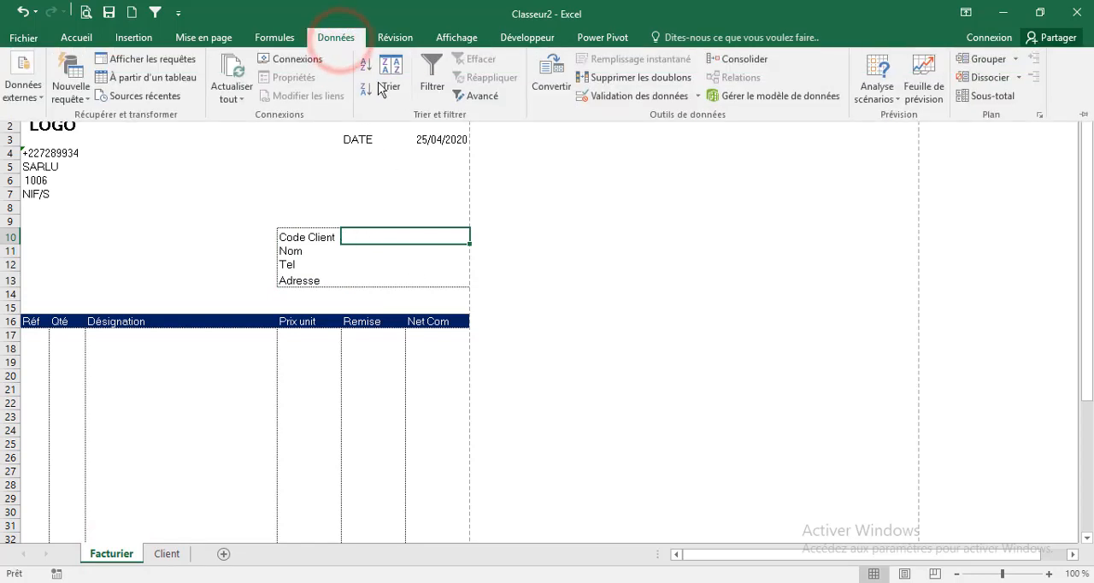
left_click(607, 96)
left_click(534, 273)
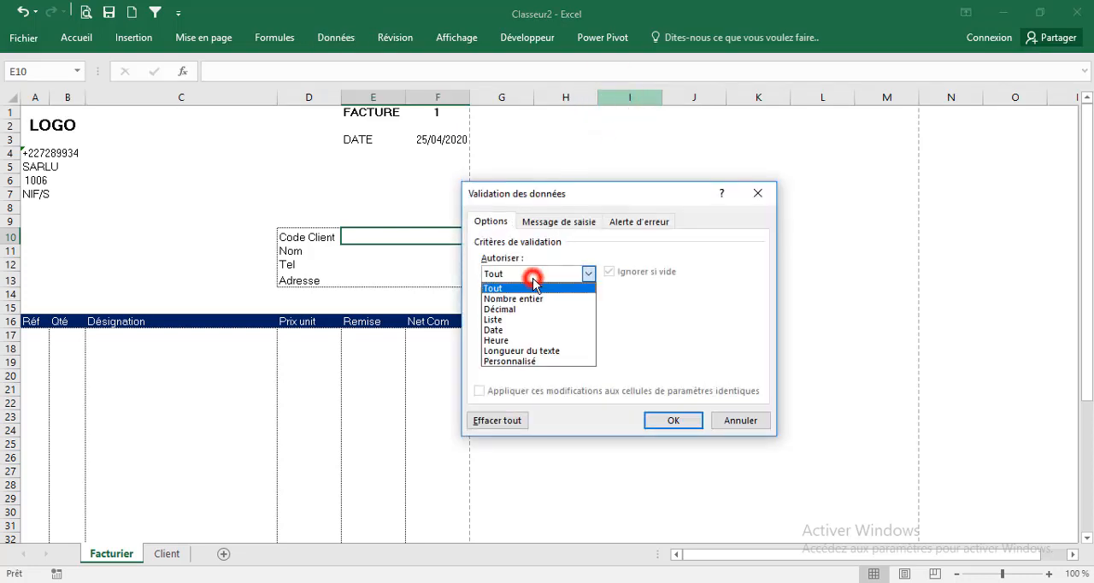
left_click(523, 325)
left_click(737, 340)
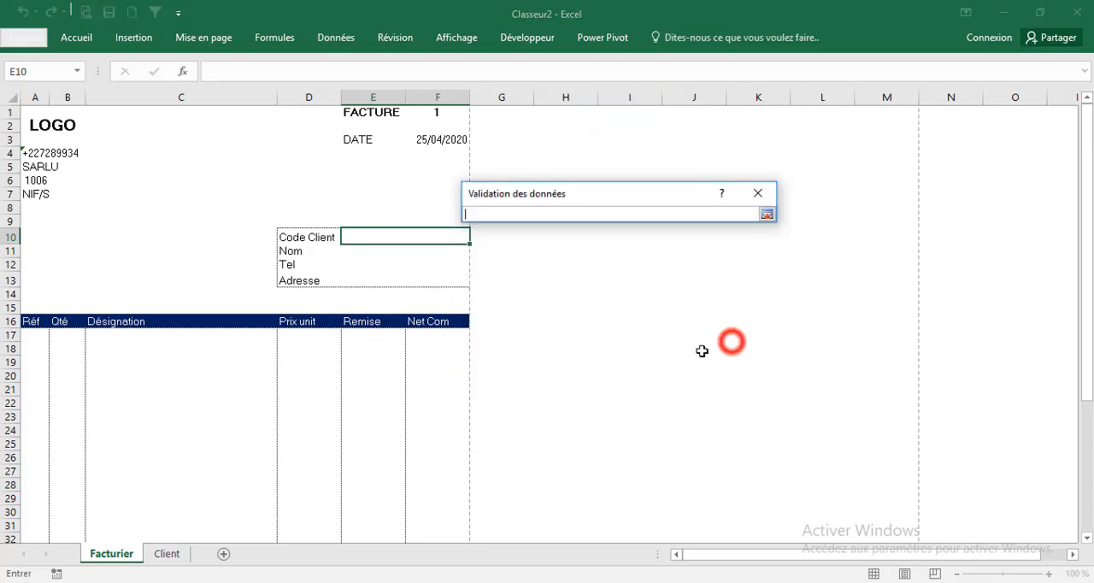
left_click(171, 553)
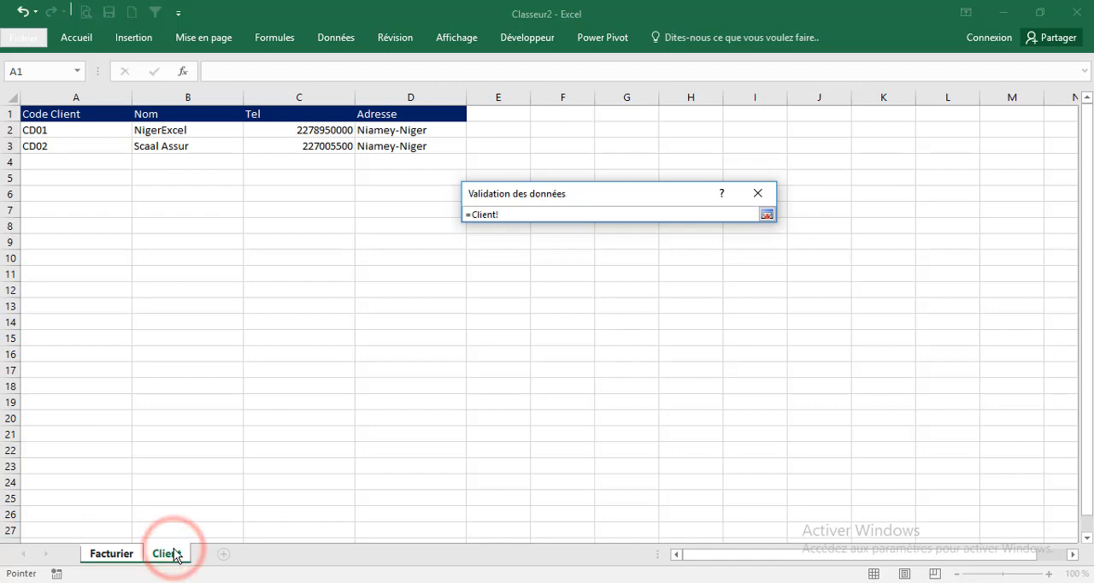
left_click_drag(84, 126, 99, 555)
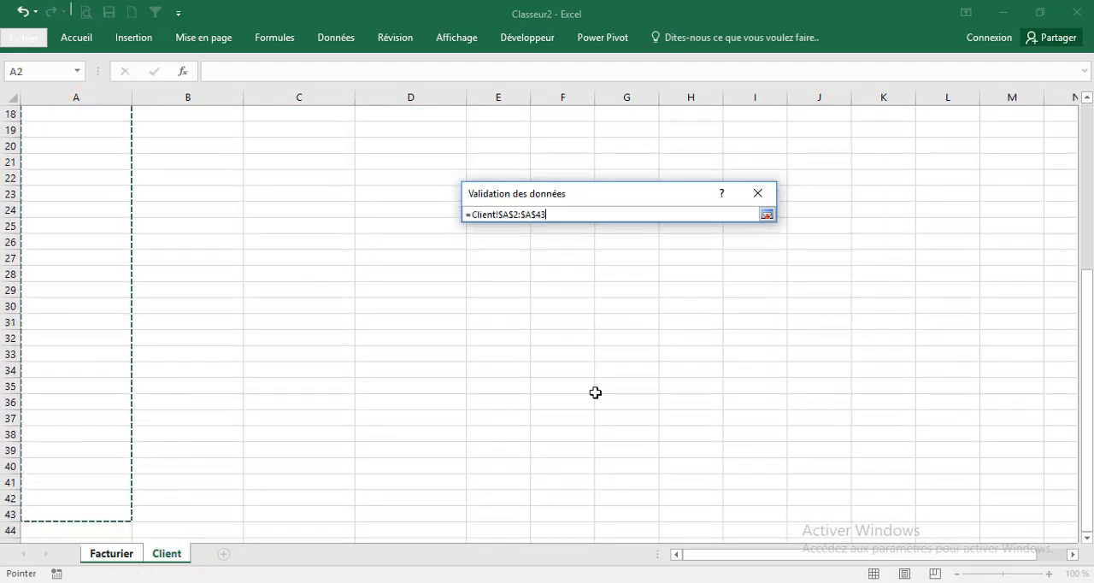
left_click(766, 214)
left_click(655, 418)
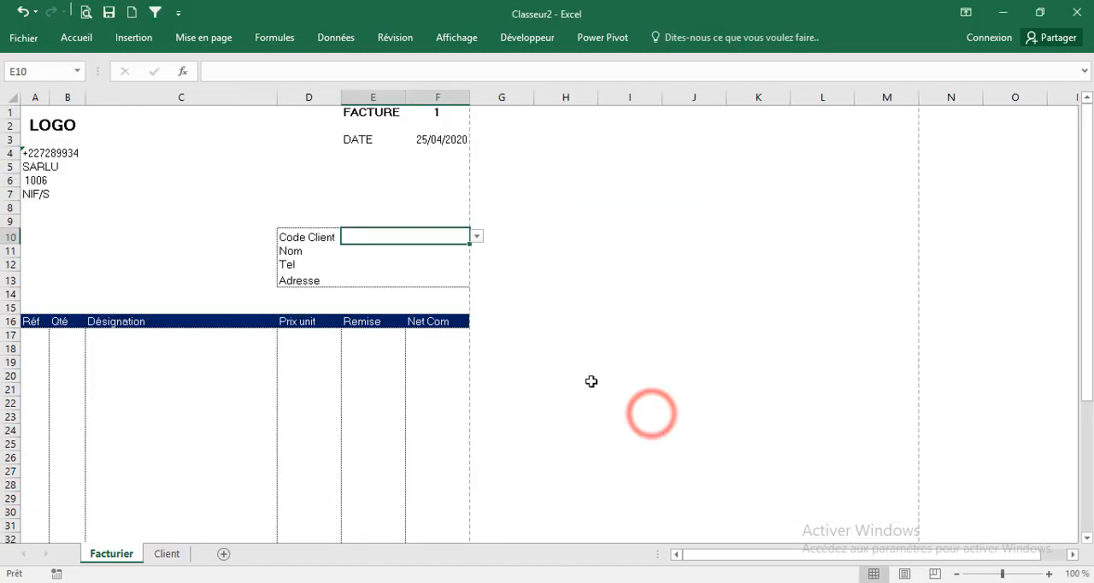
left_click(479, 238)
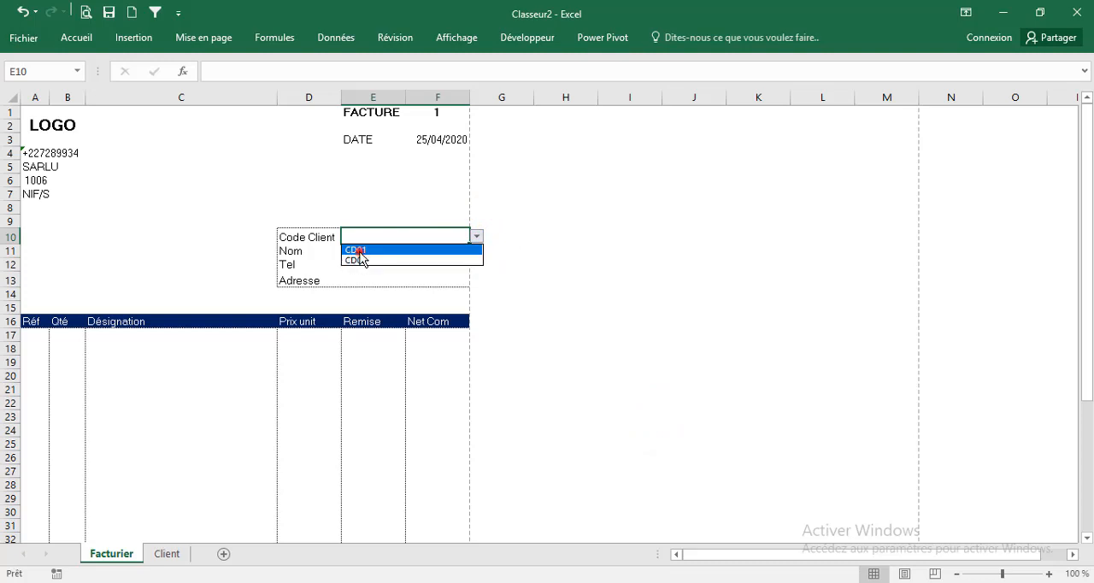
left_click(359, 250)
Enter the formula =RECHERCHEV(E10;Client!$A:$D;2;0) in the Nom cell E11 of the Facturier sheet
left_click(385, 251)
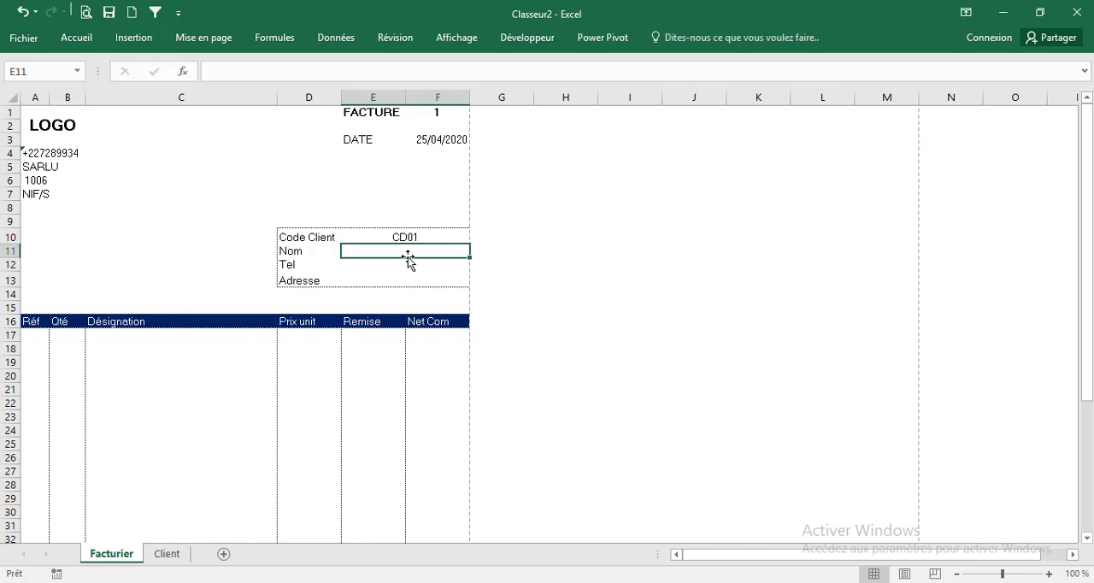
type("=")
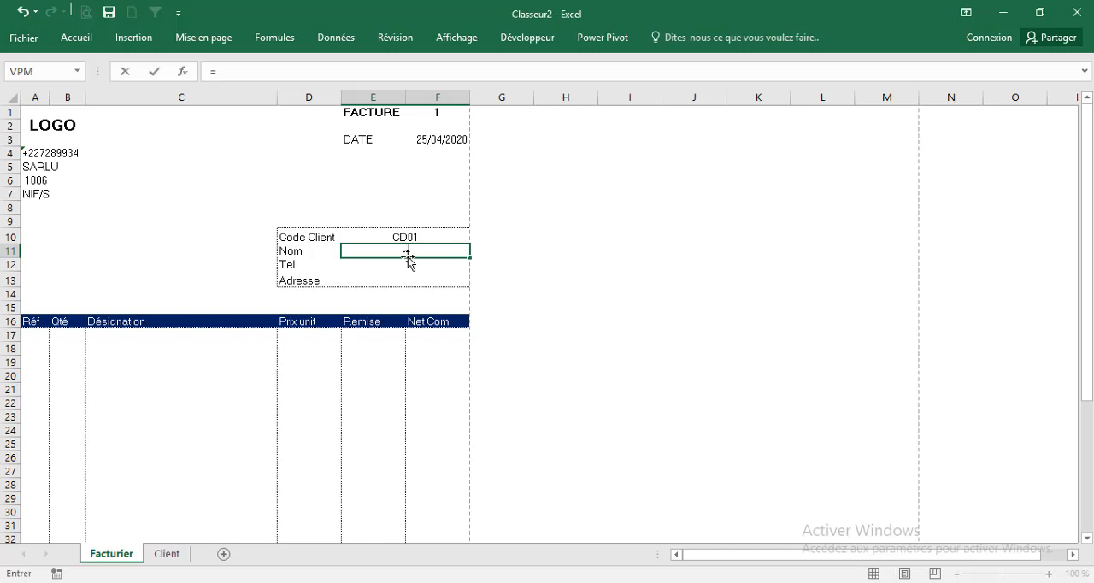
type("rec")
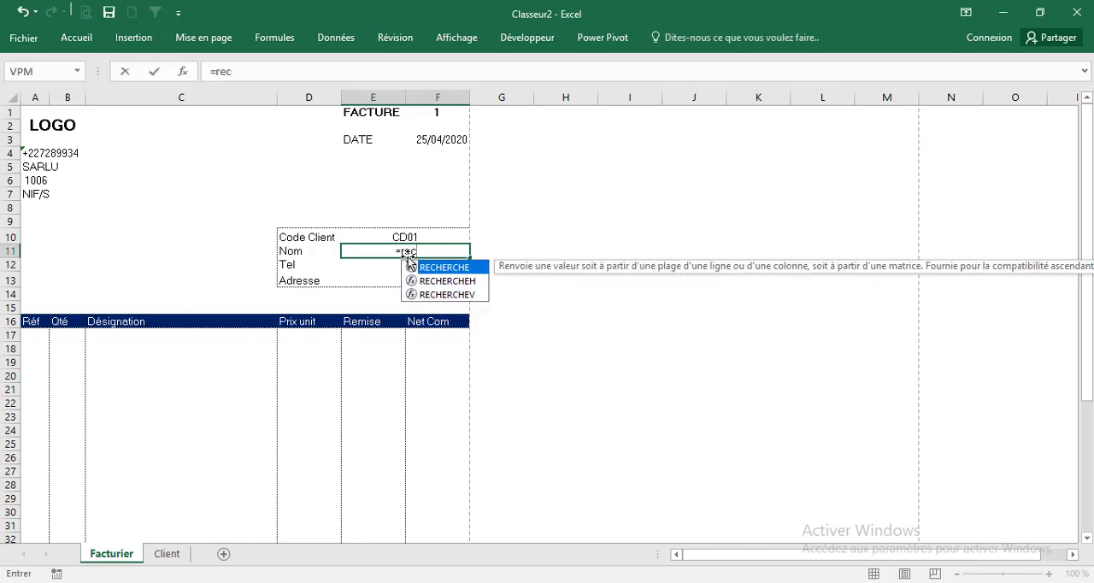
key("Down")
key("Down")
key("Tab")
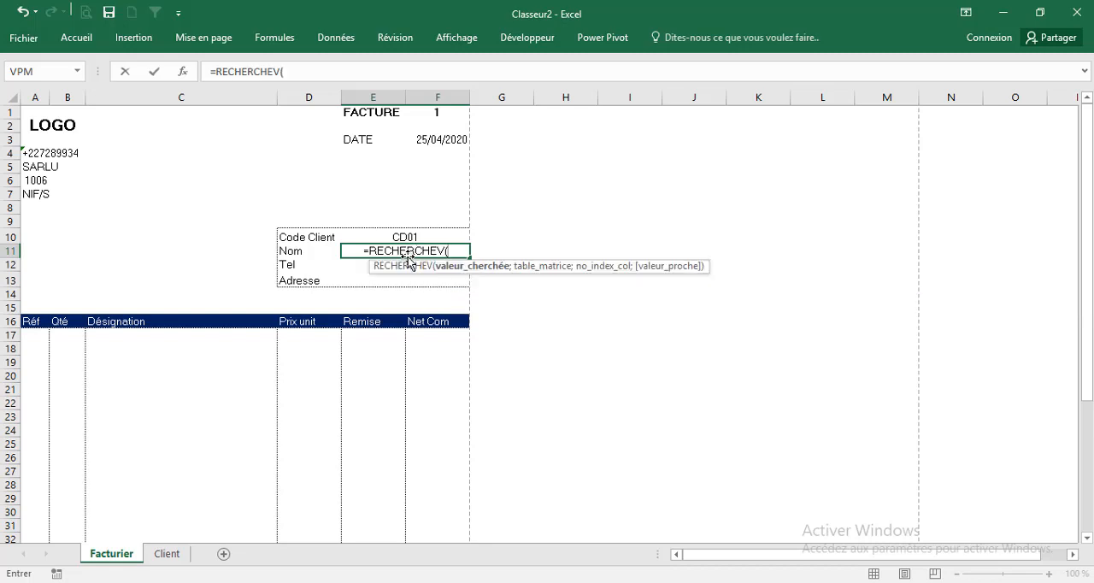
key("Up")
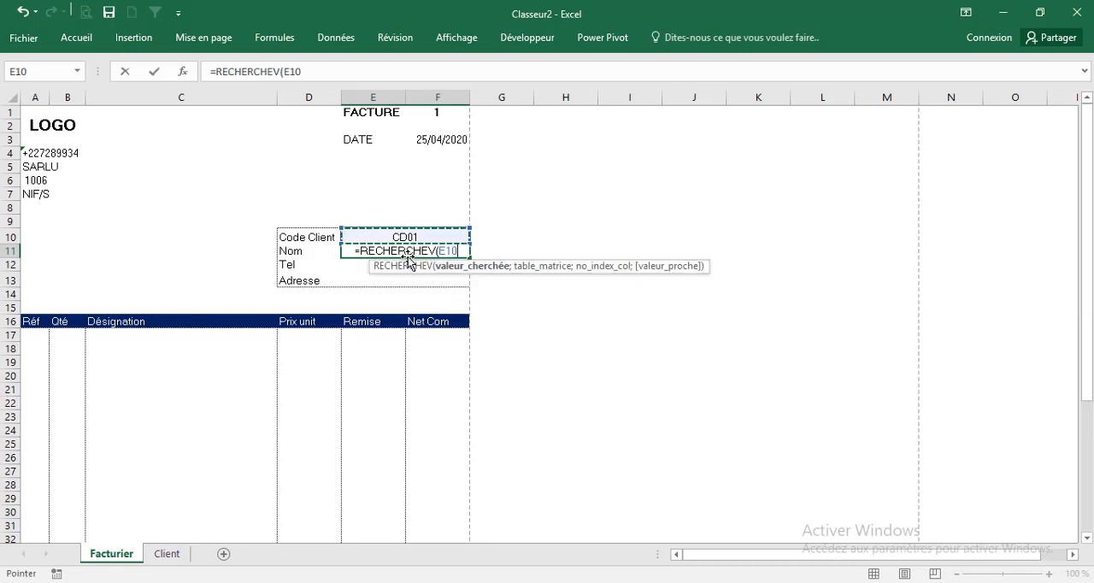
type(";")
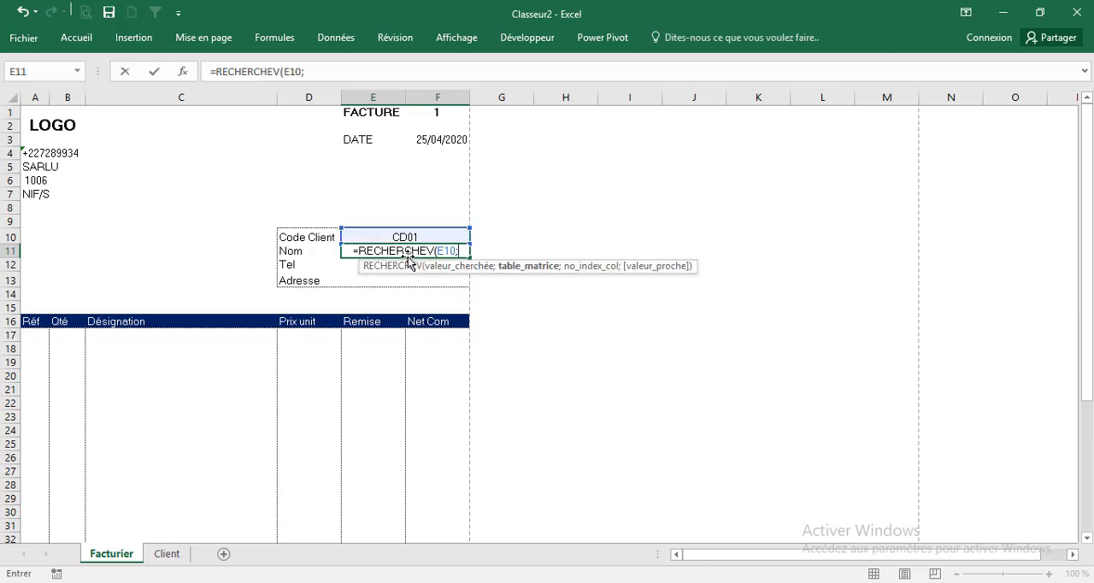
left_click(175, 552)
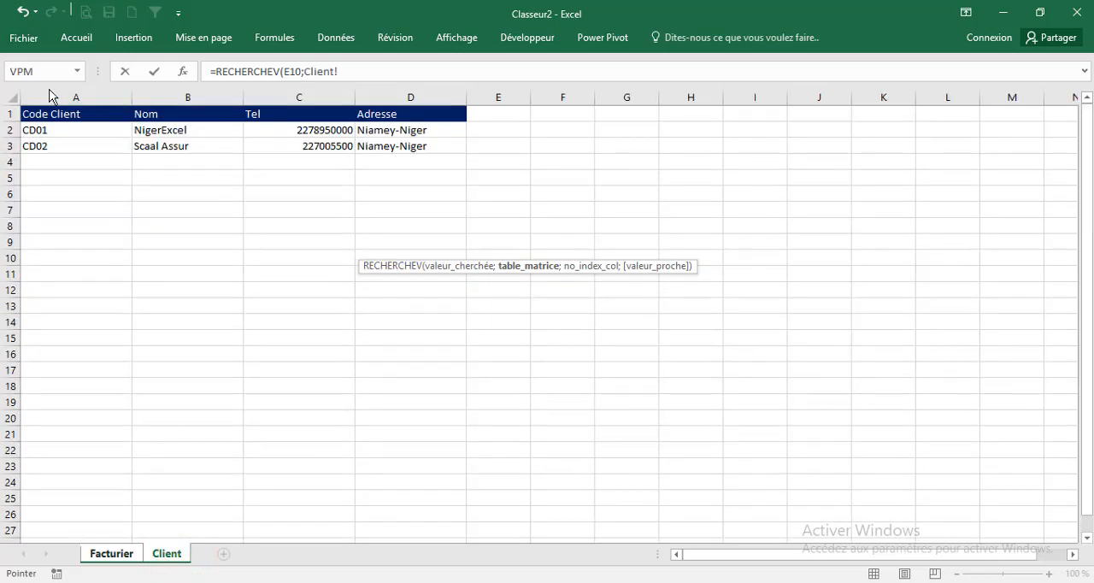
left_click_drag(47, 98, 380, 97)
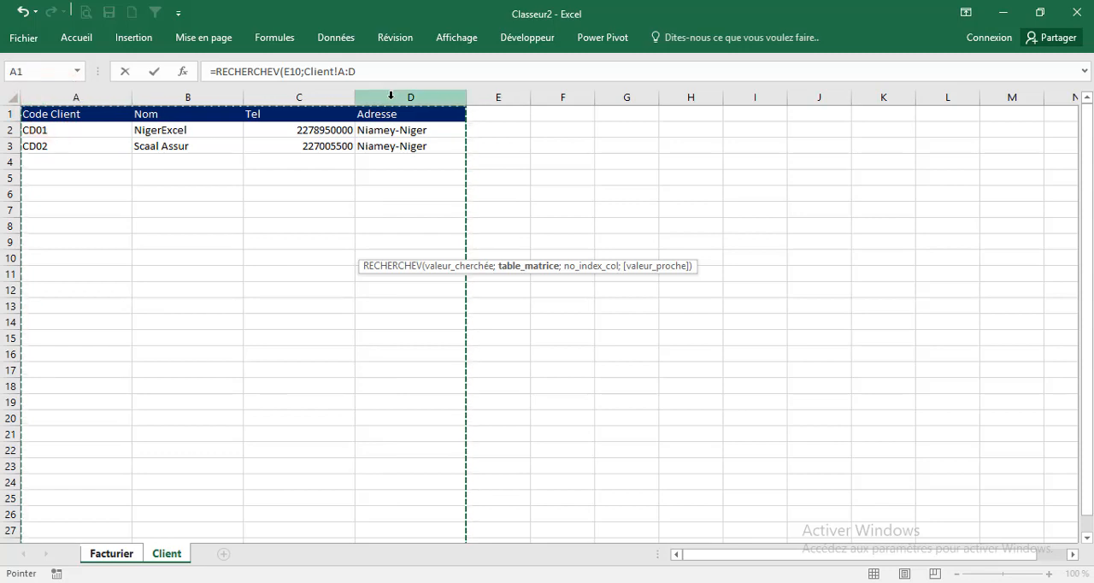
key("F4")
type(";")
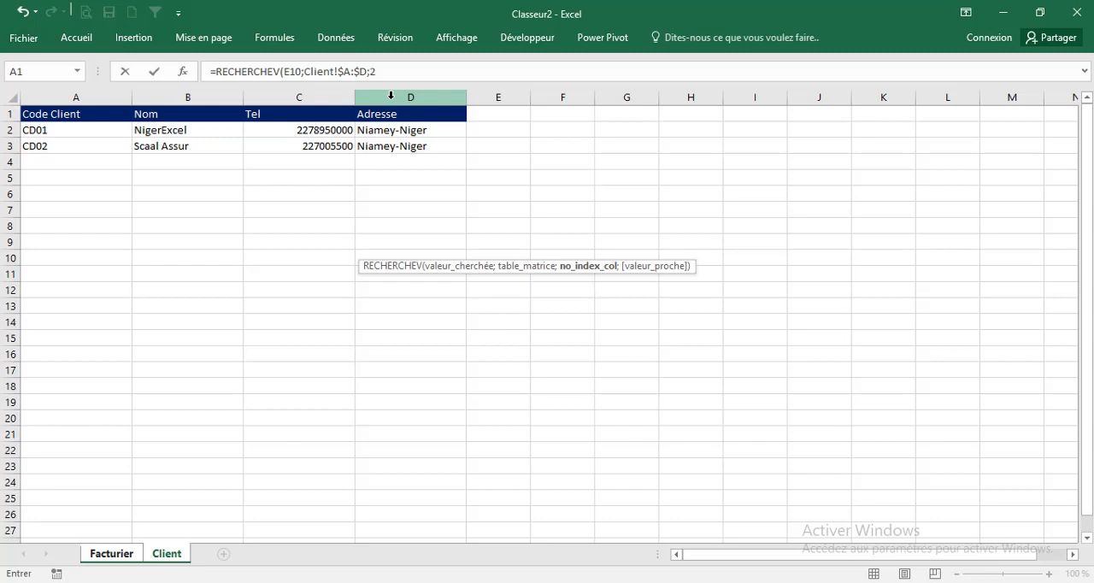
type("2;0)")
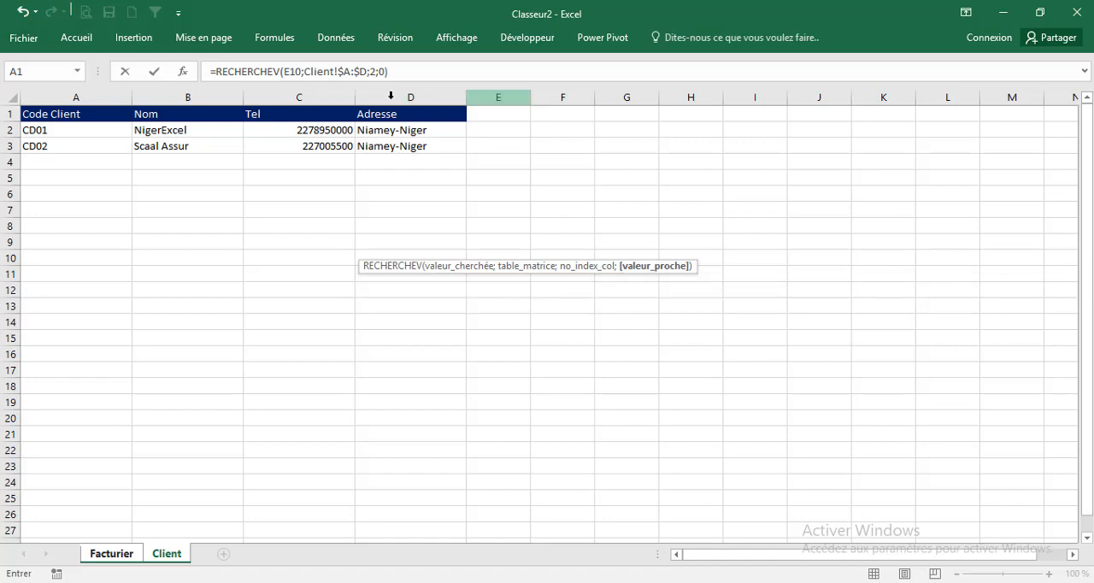
key("Return")
key("Up")
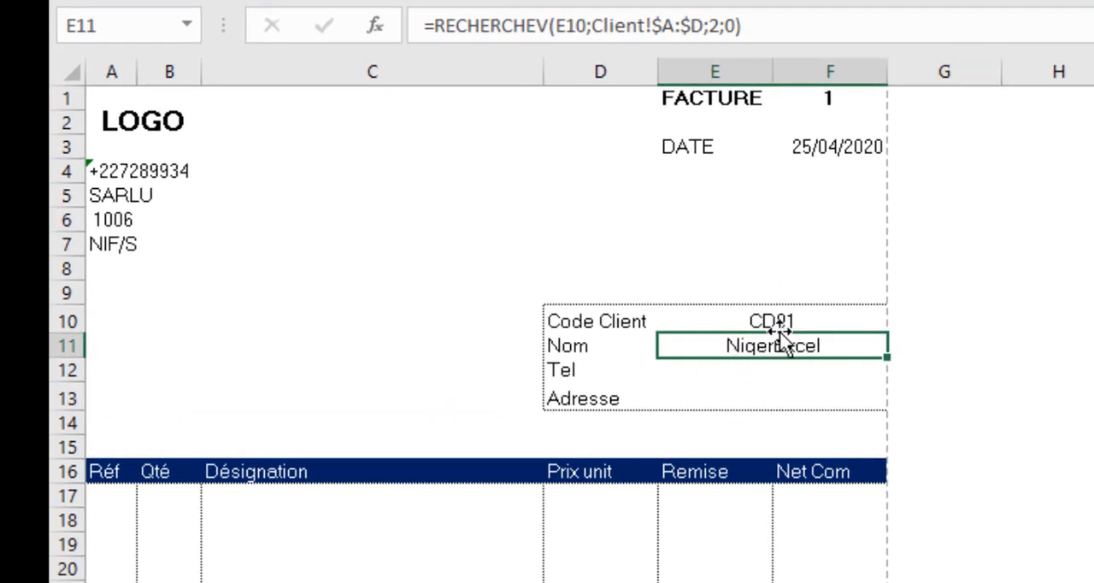
Choose client code CD02 in the Code Client cell E10 to test the Nom lookup
left_click(785, 321)
left_click(900, 320)
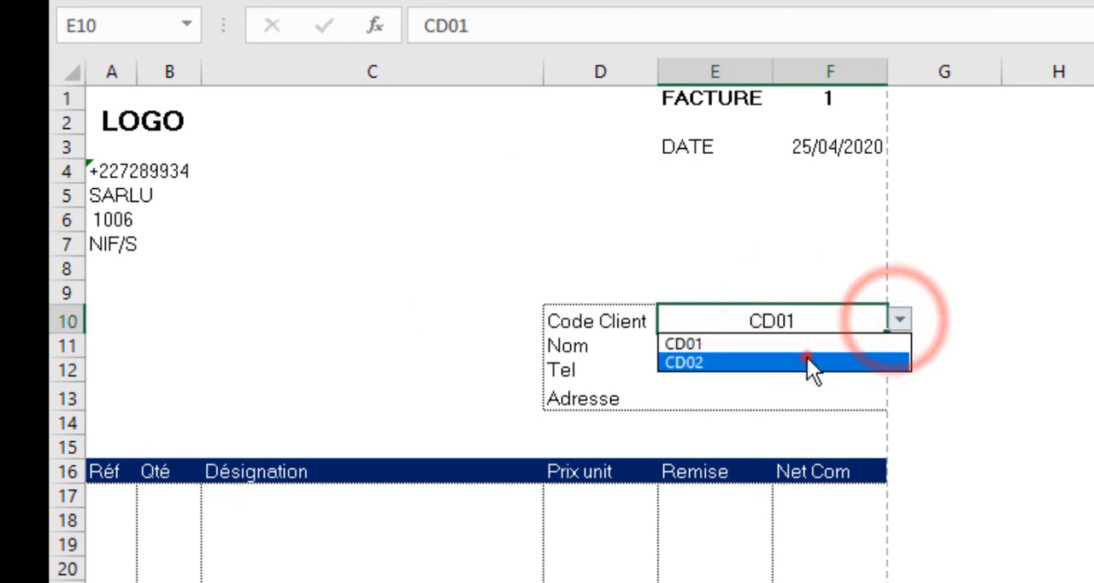
left_click(808, 360)
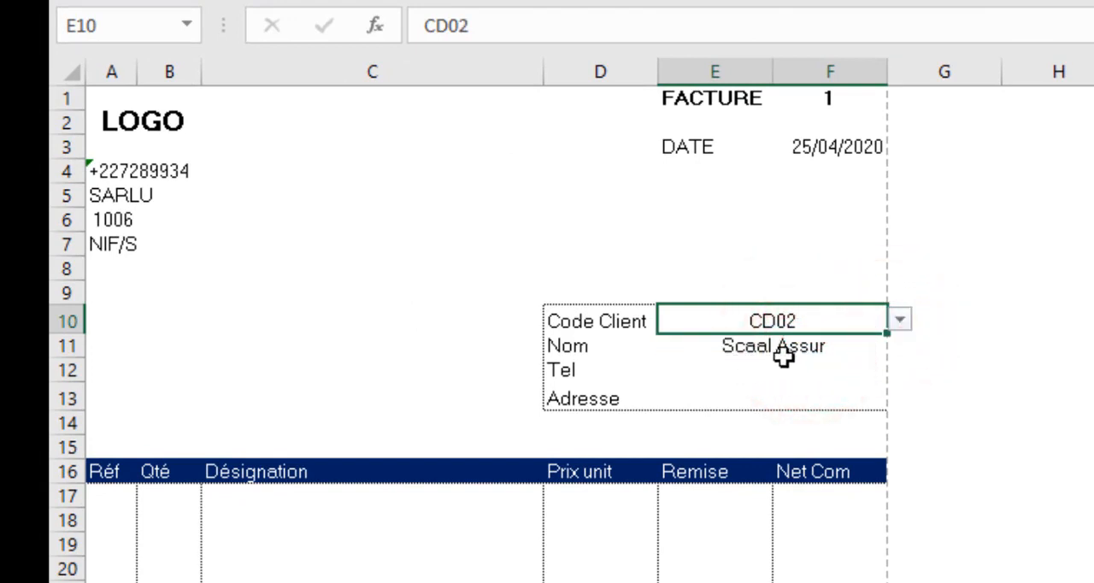
Examine the lookup formula in the Nom cell E11 and the empty Tel and Adresse cells E12 and E13
left_click(774, 345)
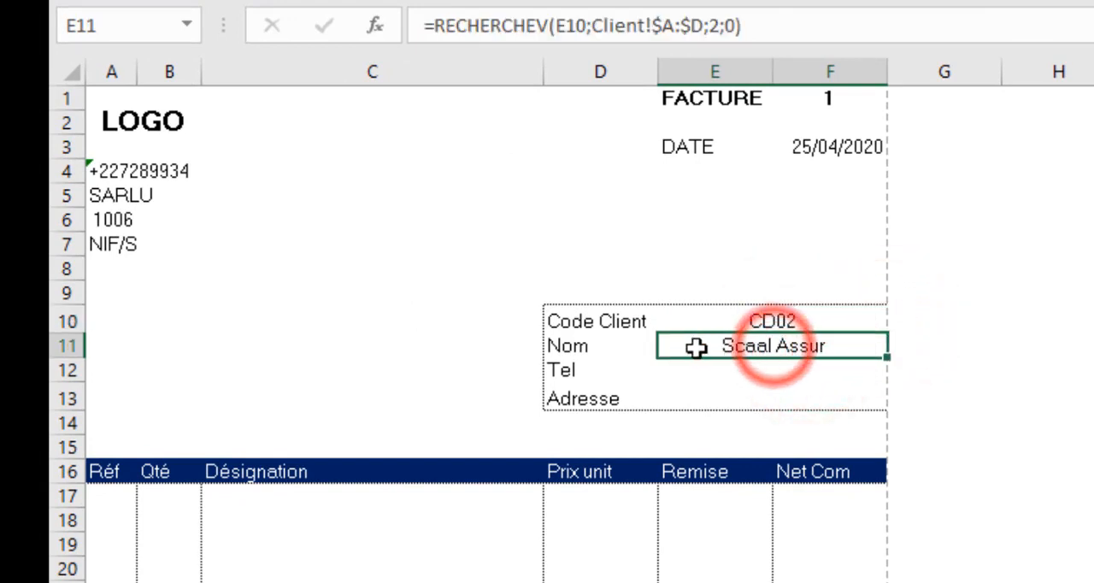
left_click(735, 369)
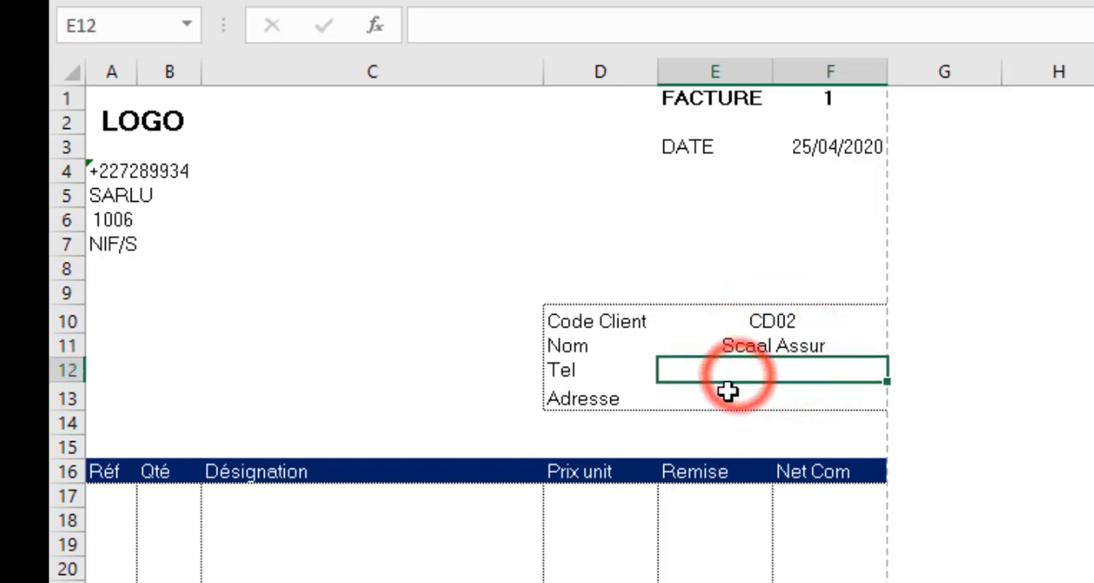
left_click(726, 395)
left_click(767, 350)
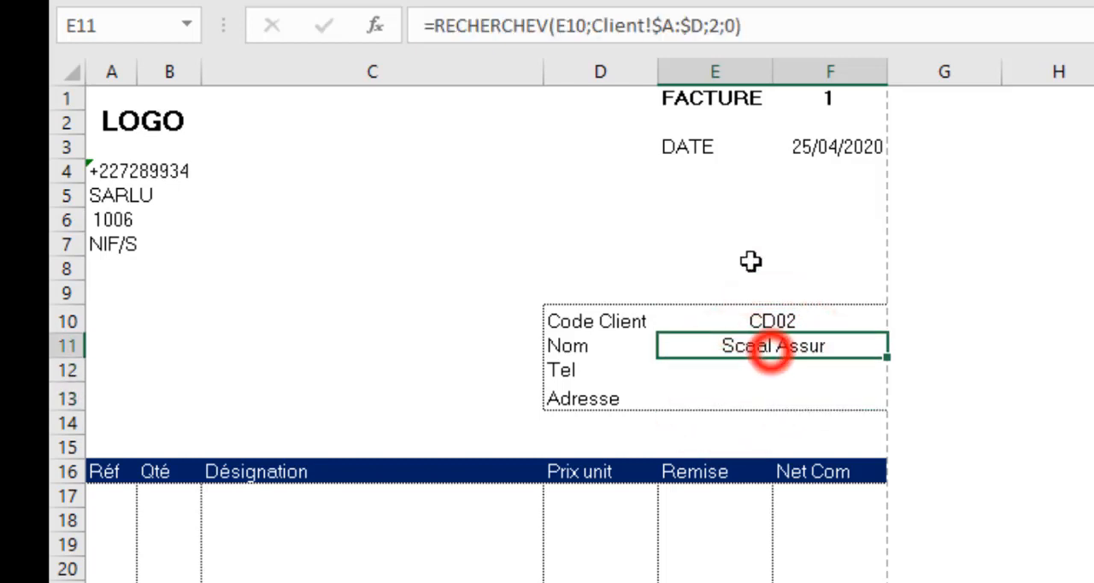
left_click_drag(752, 26, 322, 21)
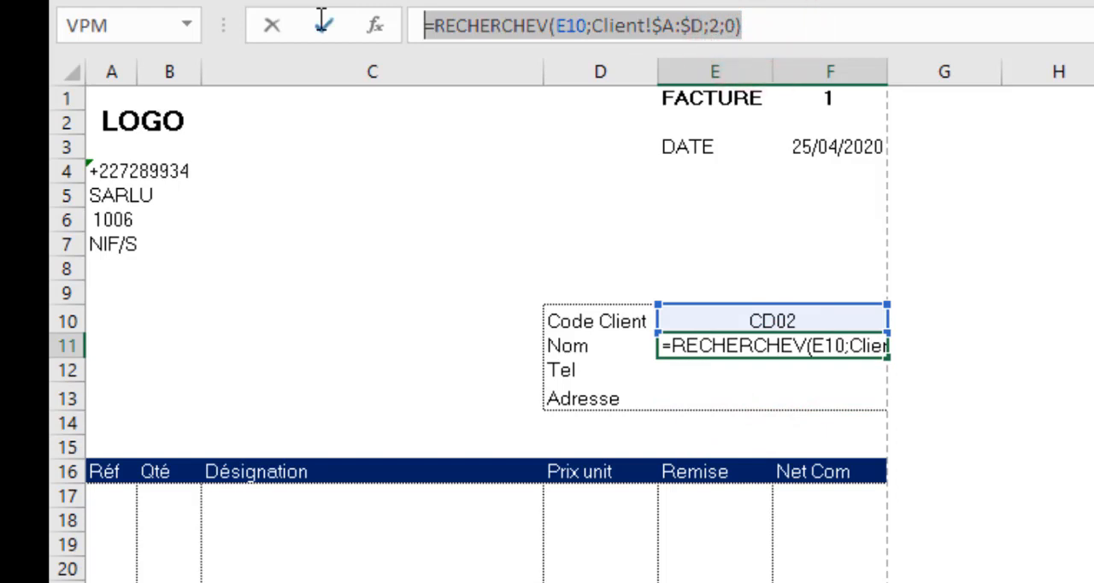
left_click(323, 24)
left_click(724, 369)
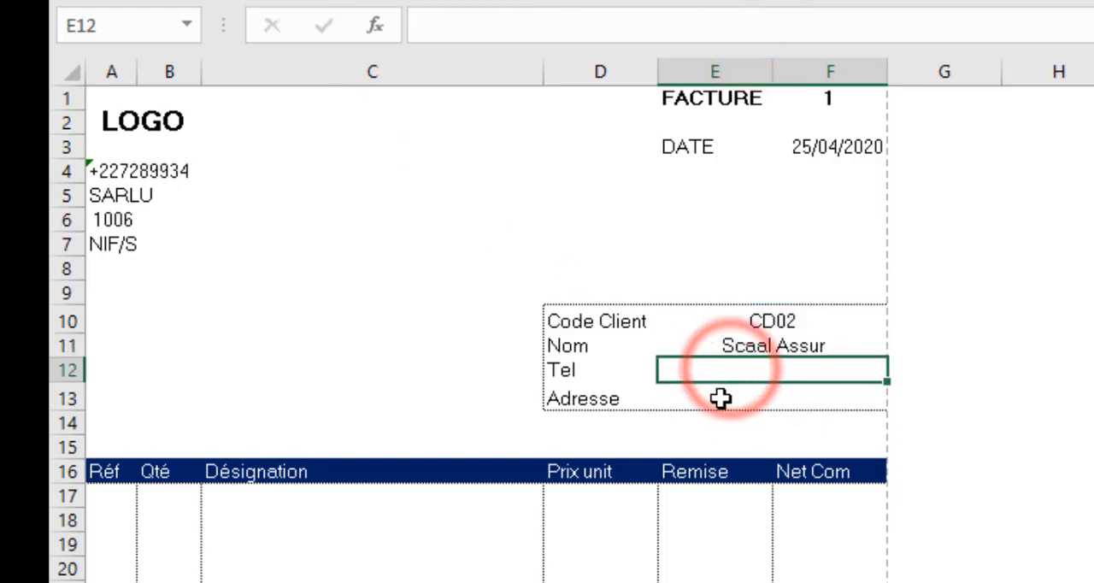
left_click(720, 398)
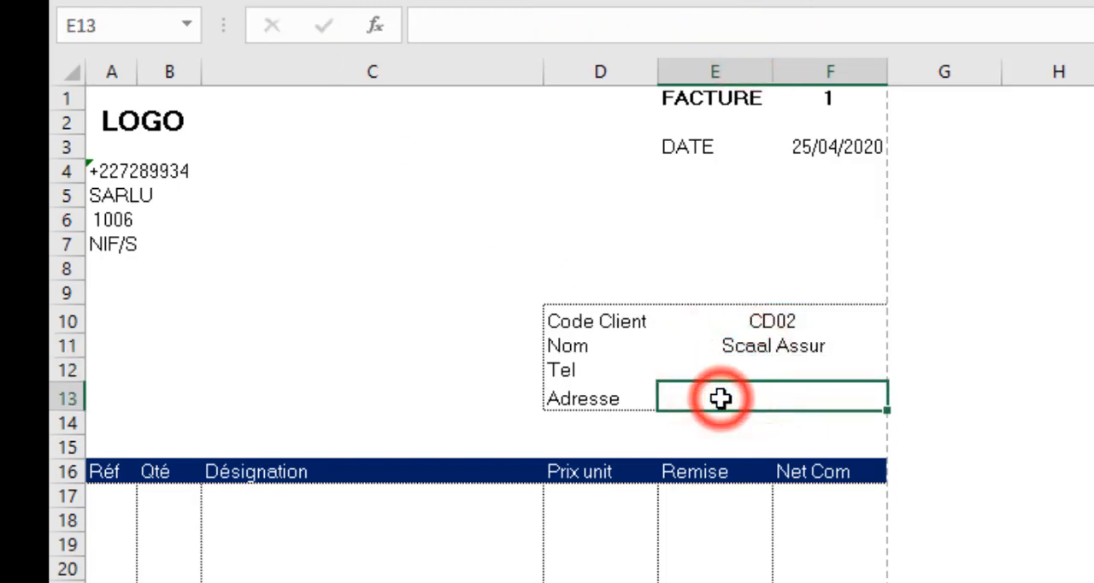
Replace the column number 2 in the Nom cell E11 formula with EQUIV(D11;Client!$1:$1;0)
left_click(765, 347)
left_click(714, 27)
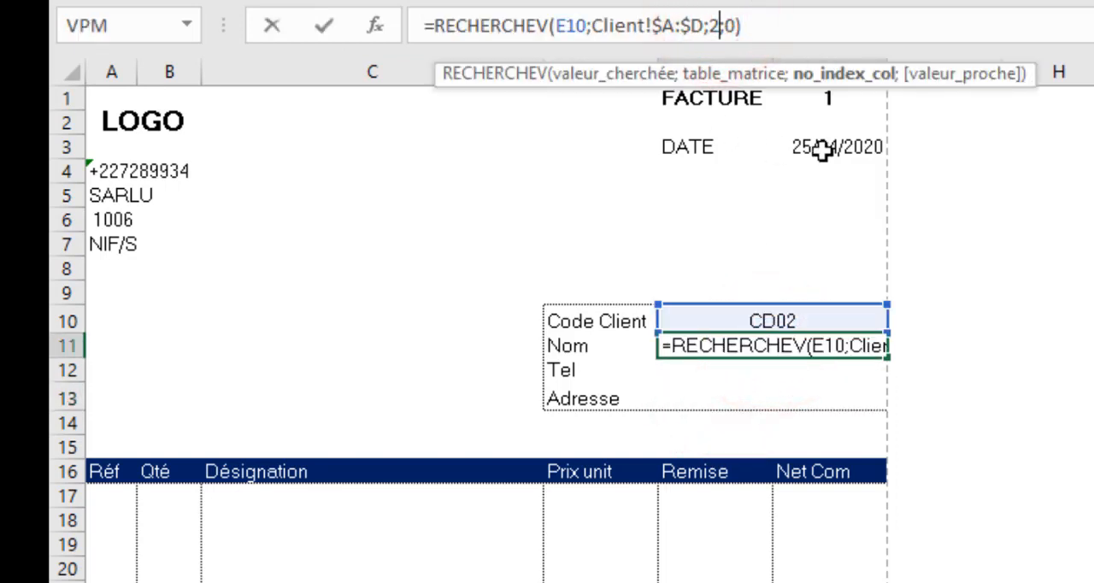
key("BackSpace")
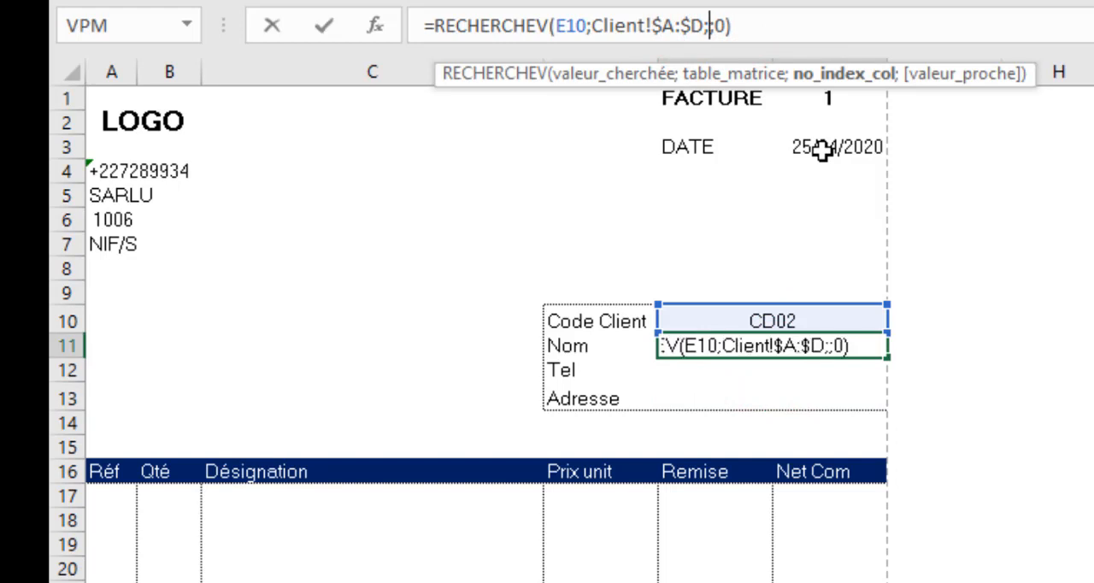
type("equi")
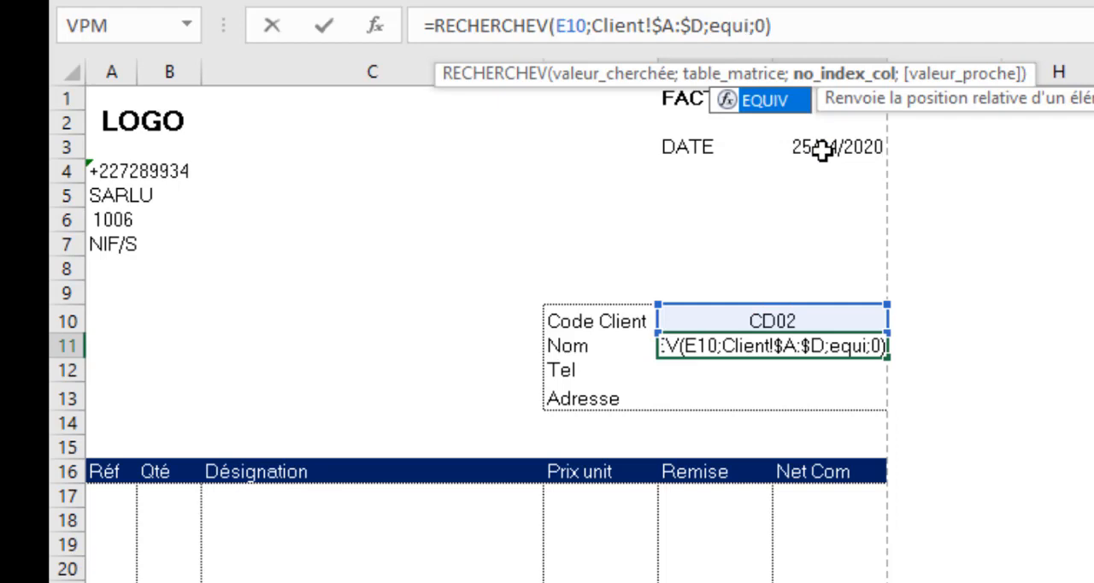
key("Tab")
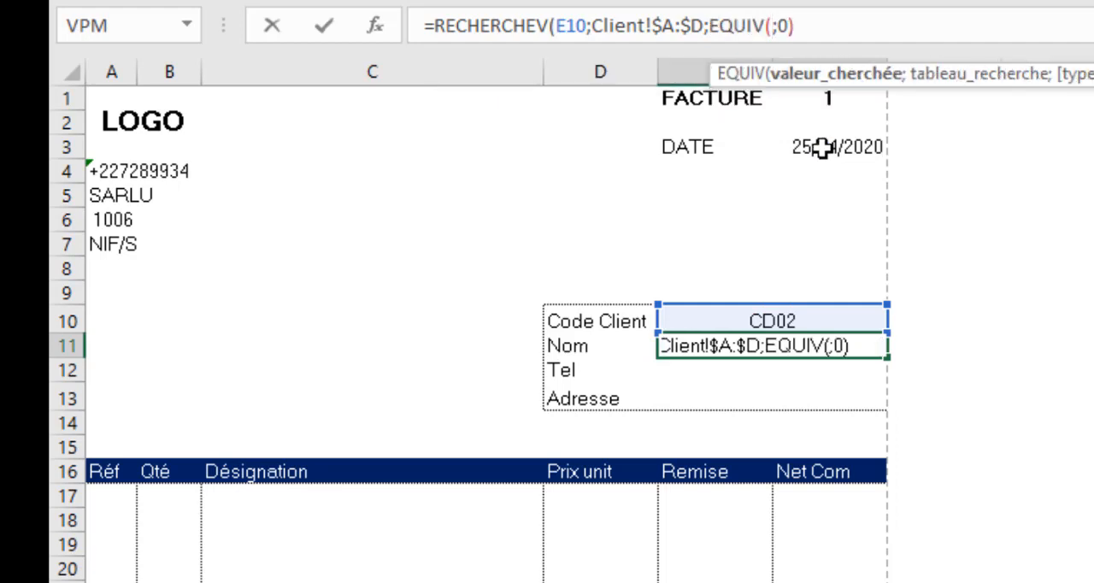
left_click(577, 347)
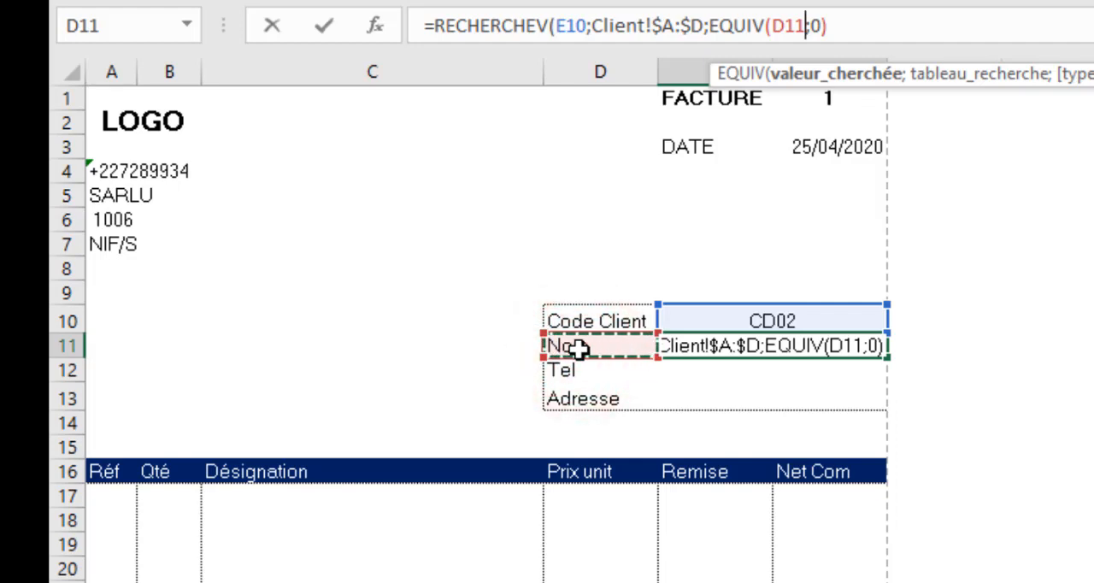
type(";")
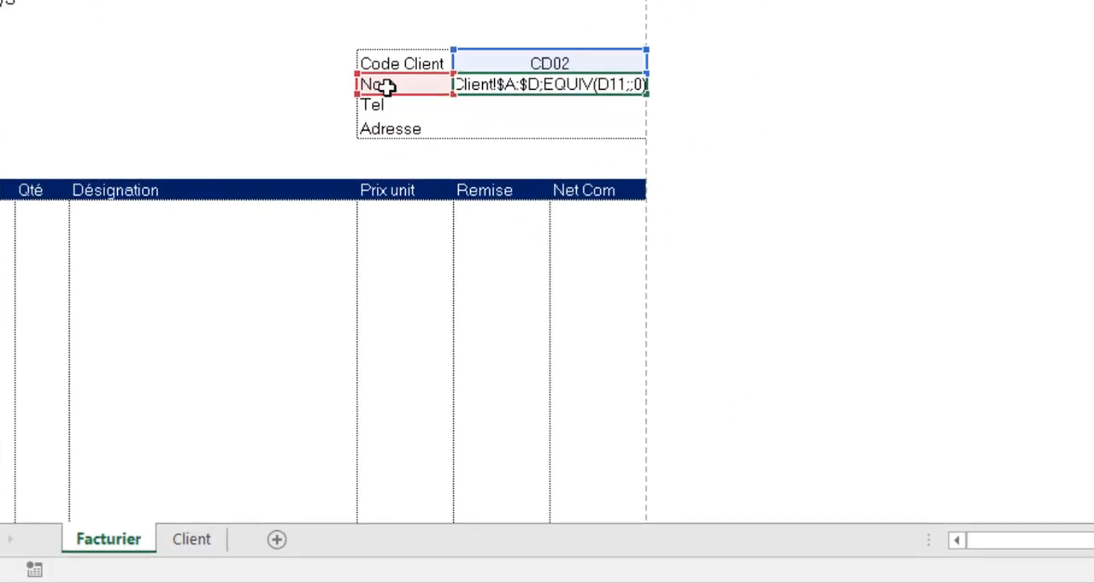
left_click(208, 535)
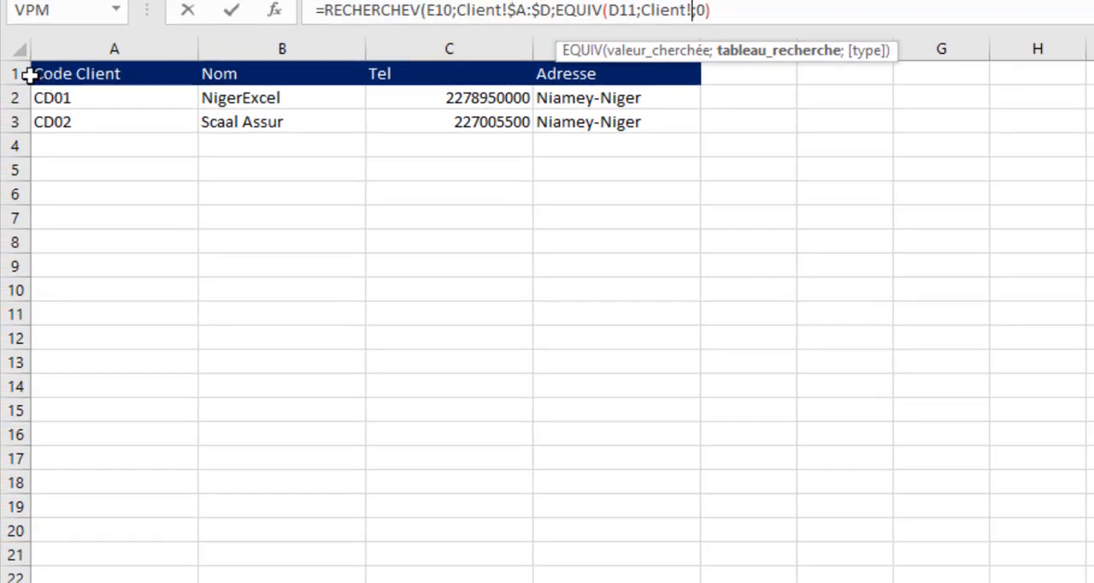
left_click(30, 75)
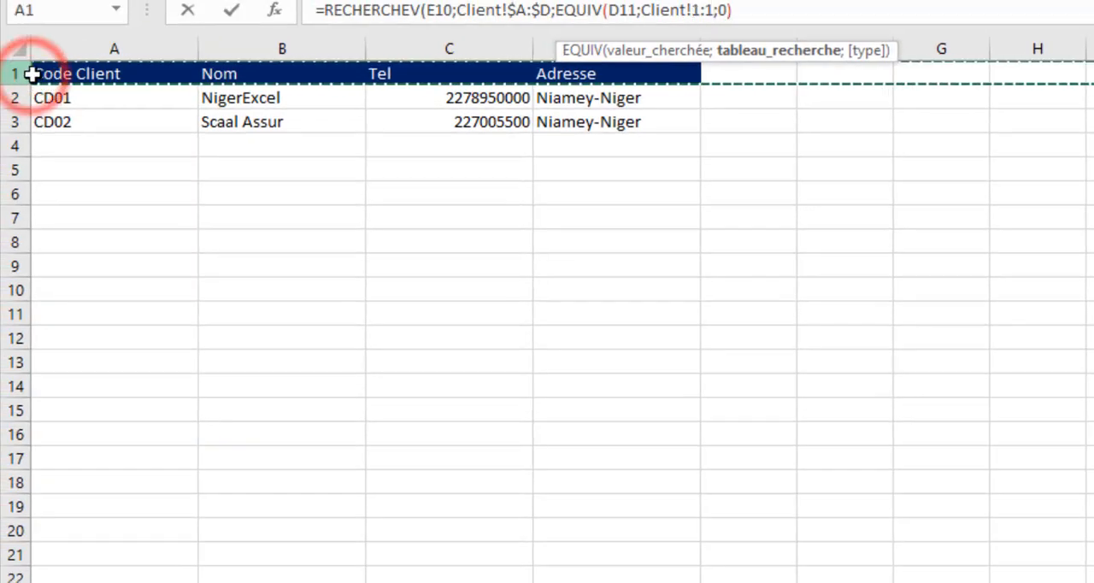
key("F4")
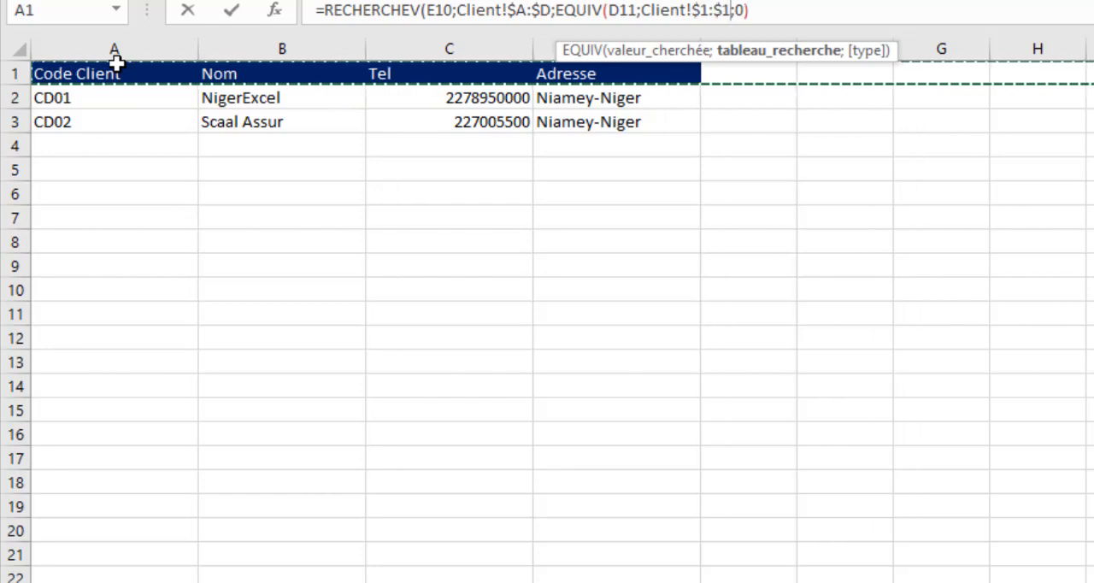
type(";")
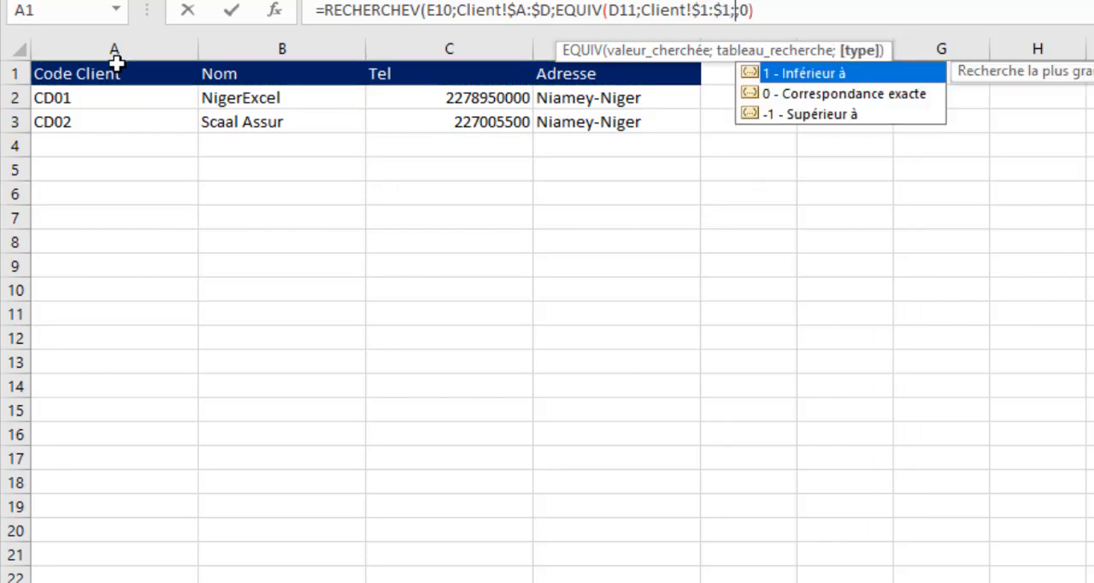
type("0)")
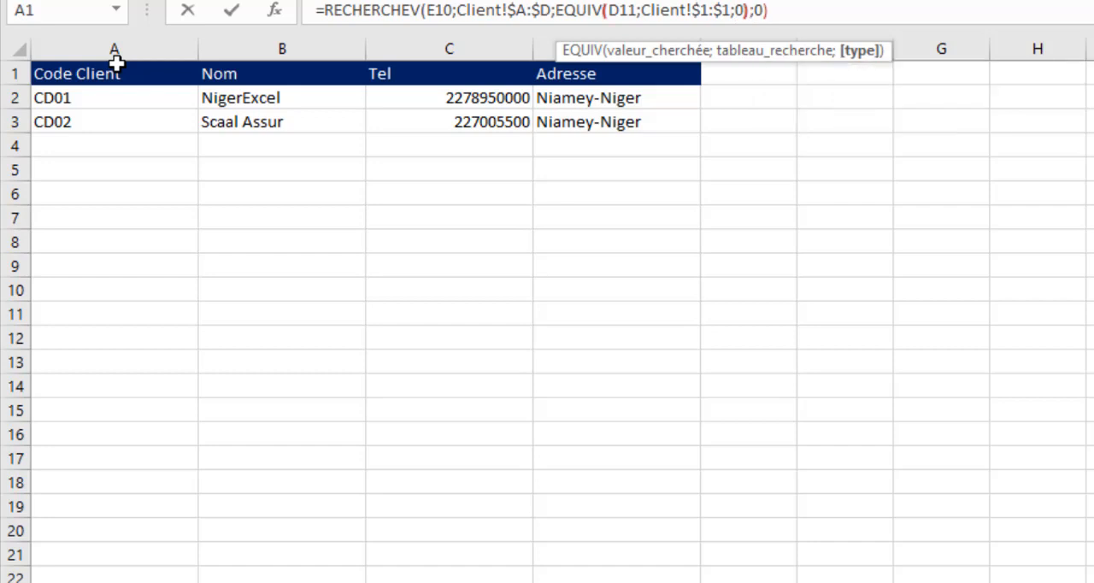
key("Tab")
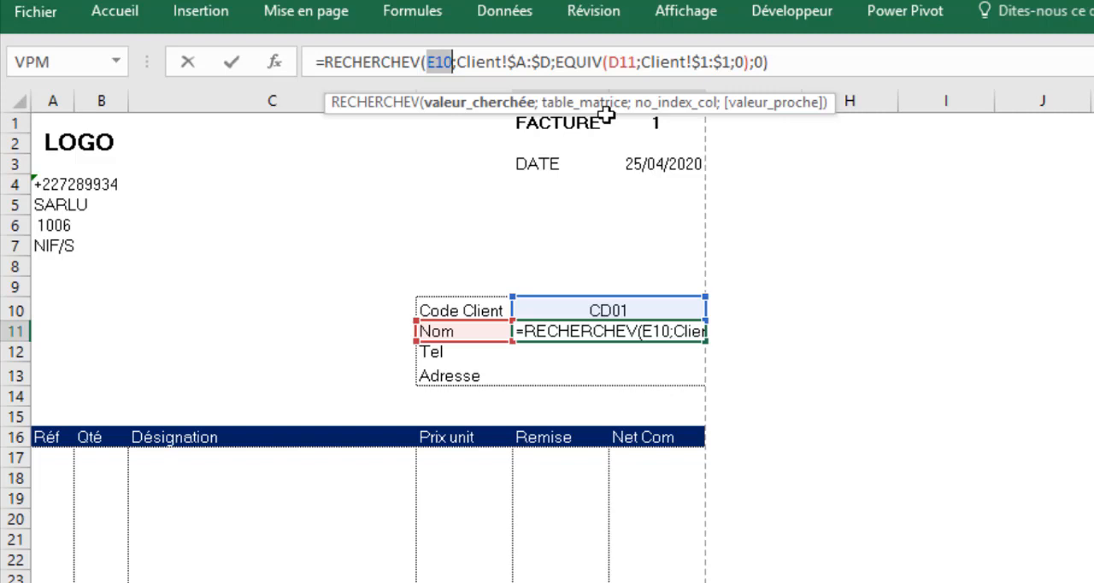
Make the code reference $E$10 absolute in the E11 formula and fill it down to E13 without formatting
key("F4")
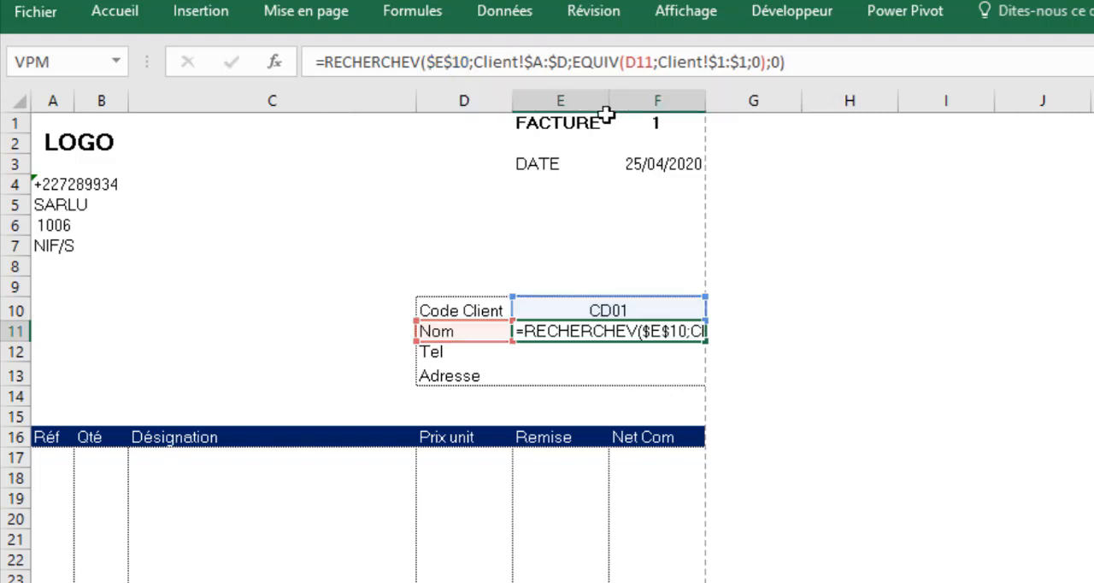
key("ctrl+Return")
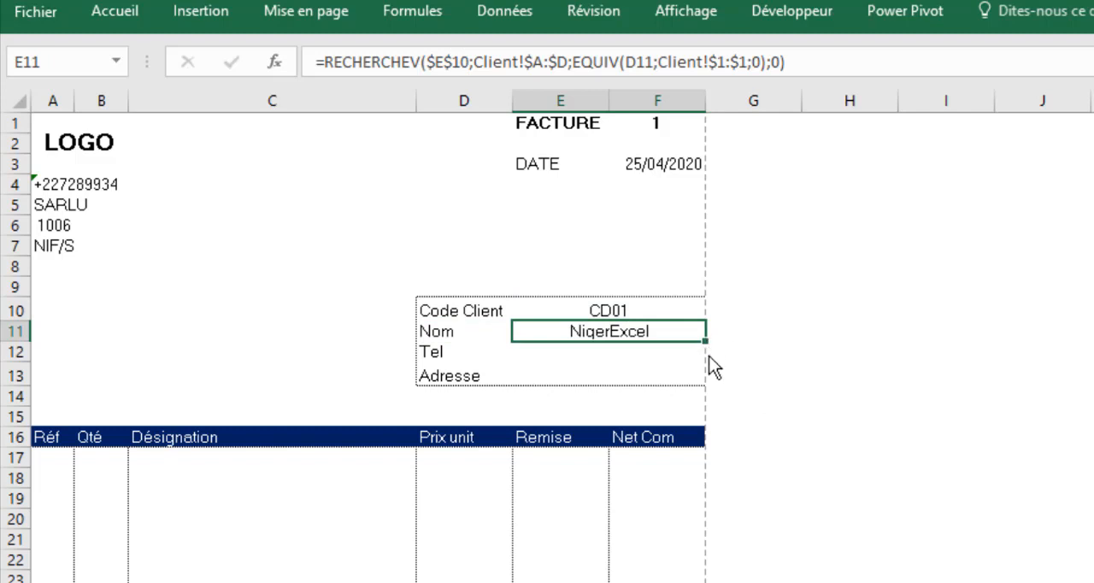
left_click_drag(706, 341, 709, 391)
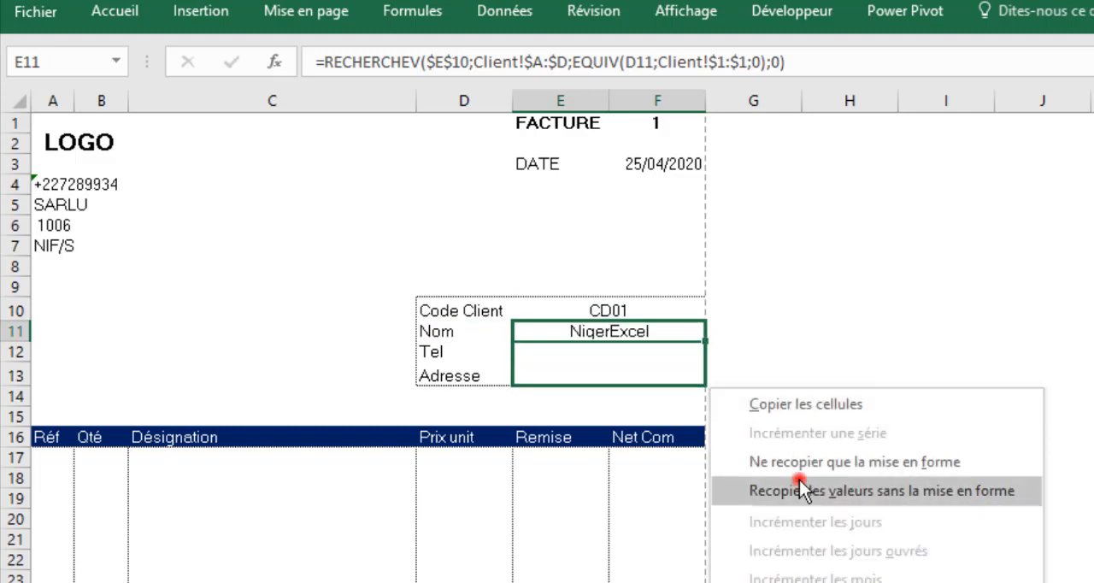
left_click(799, 480)
Choose client code CD02 in E10 and check the Nom, Tel and Adresse lookups
left_click(609, 309)
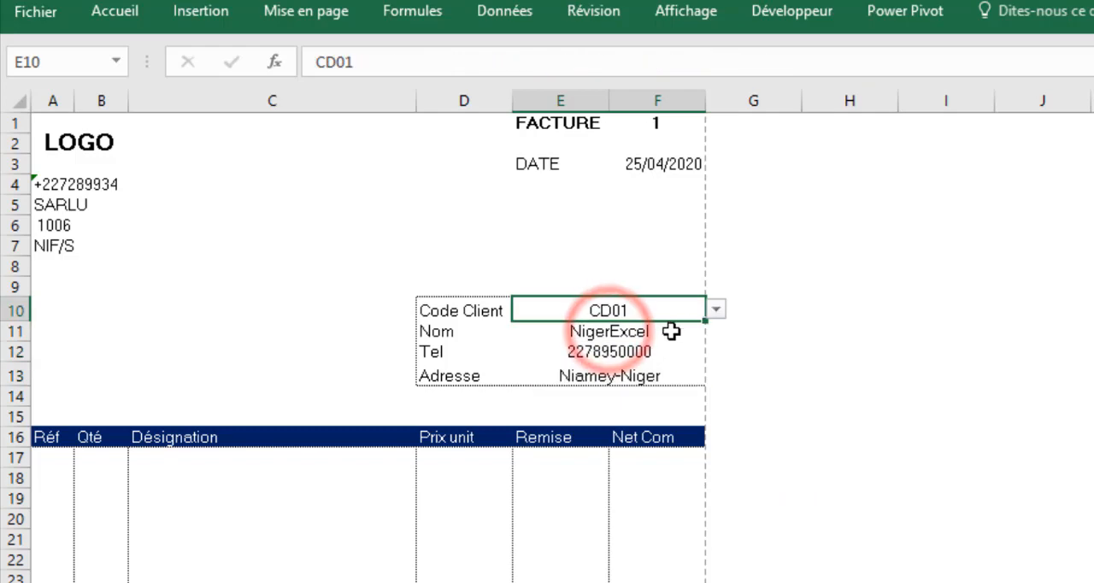
left_click(715, 309)
left_click(557, 345)
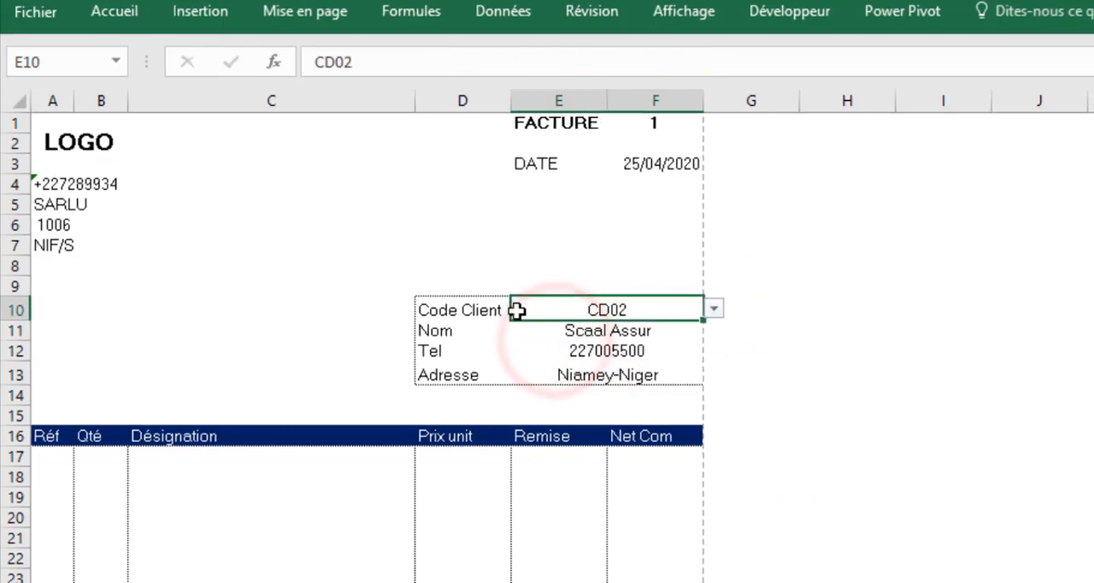
left_click(489, 497)
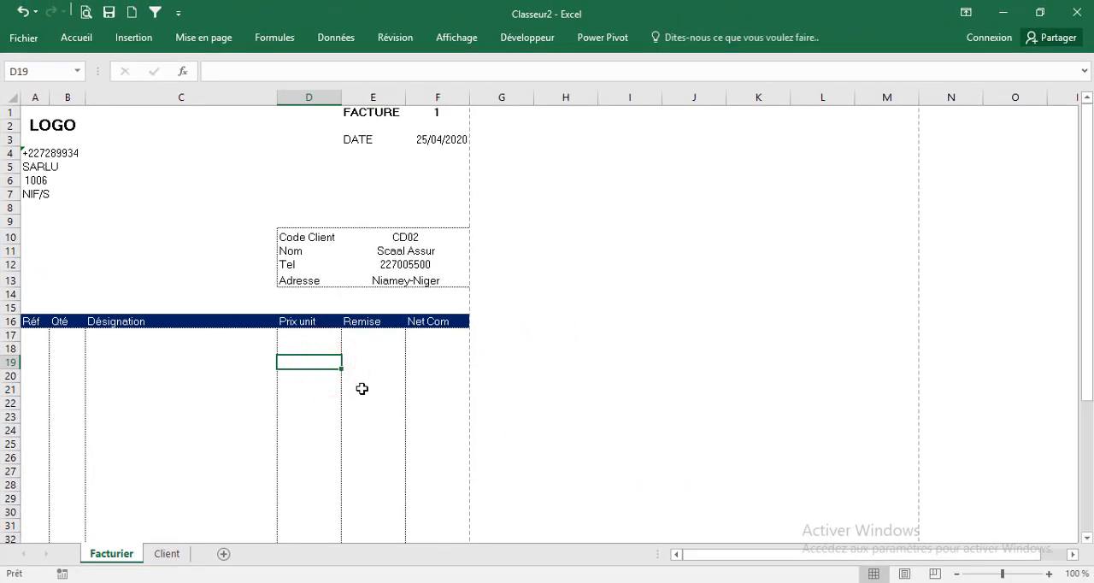
left_click(395, 254)
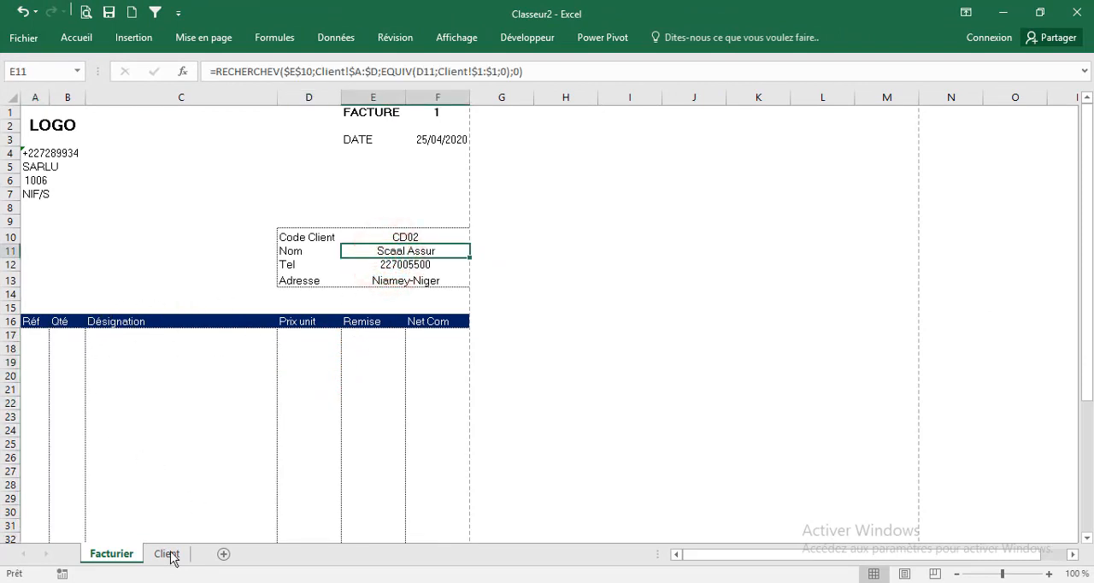
Add a new sheet to the workbook and name it Magasin
left_click(220, 554)
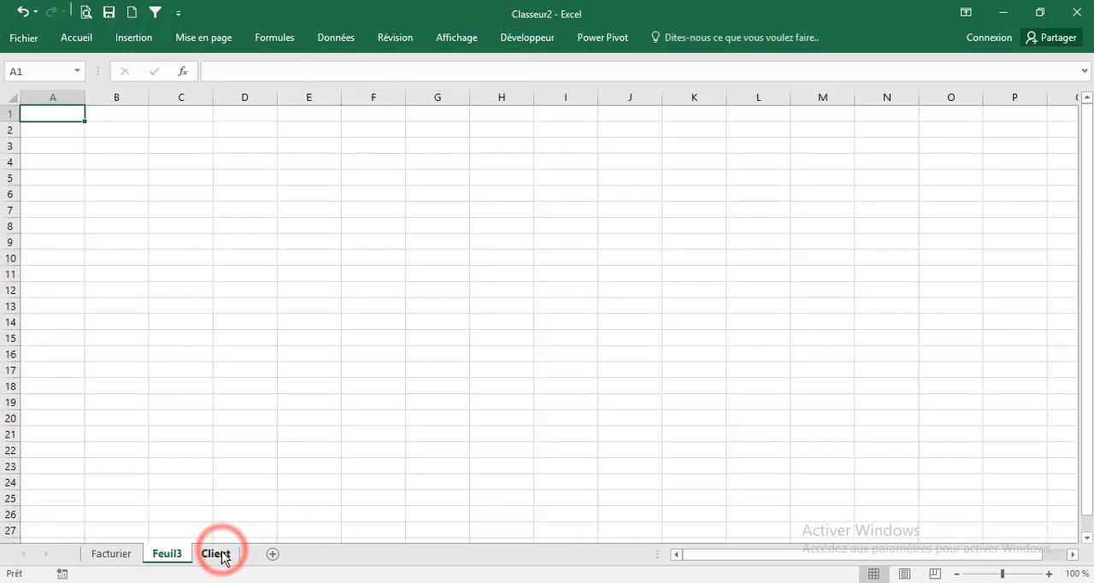
double_click(169, 554)
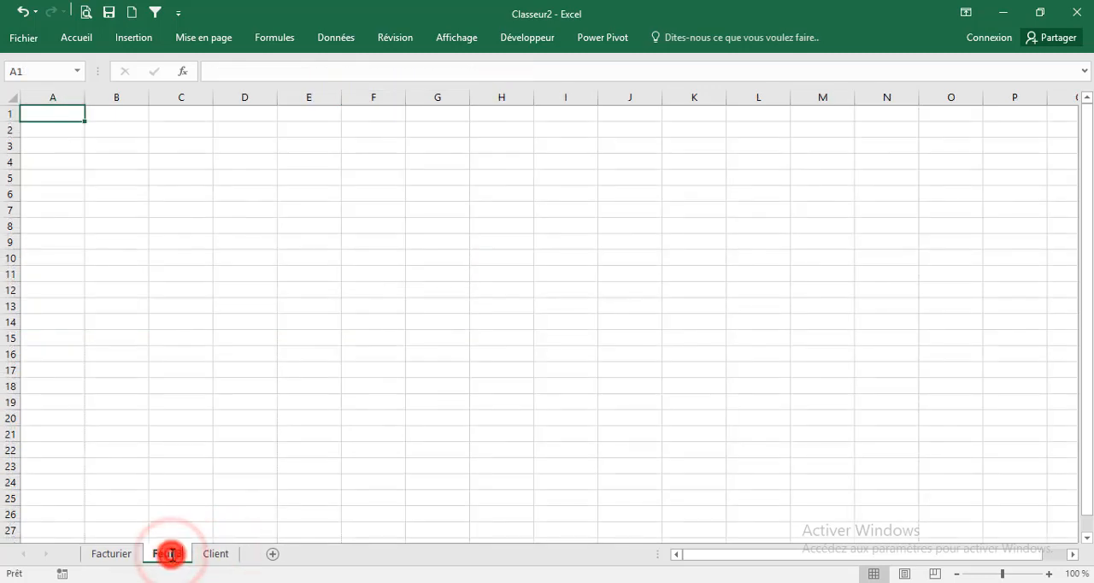
type("Magasin")
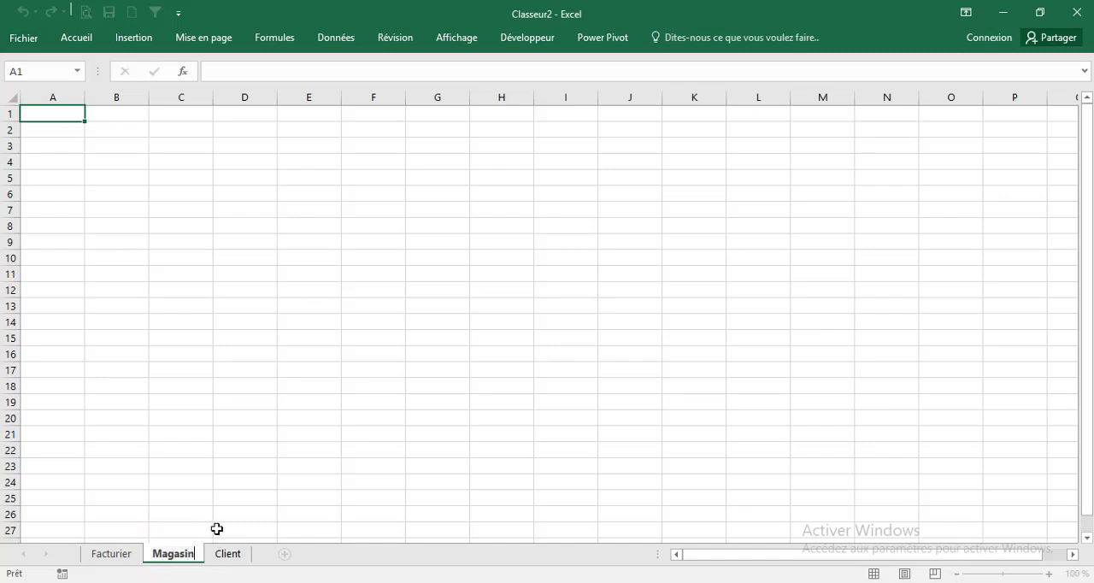
left_click(171, 426)
Enter the headers Réf, Désignation and Prix unit in A1:C1 of the Magasin sheet and widen columns A to C
left_click(53, 111)
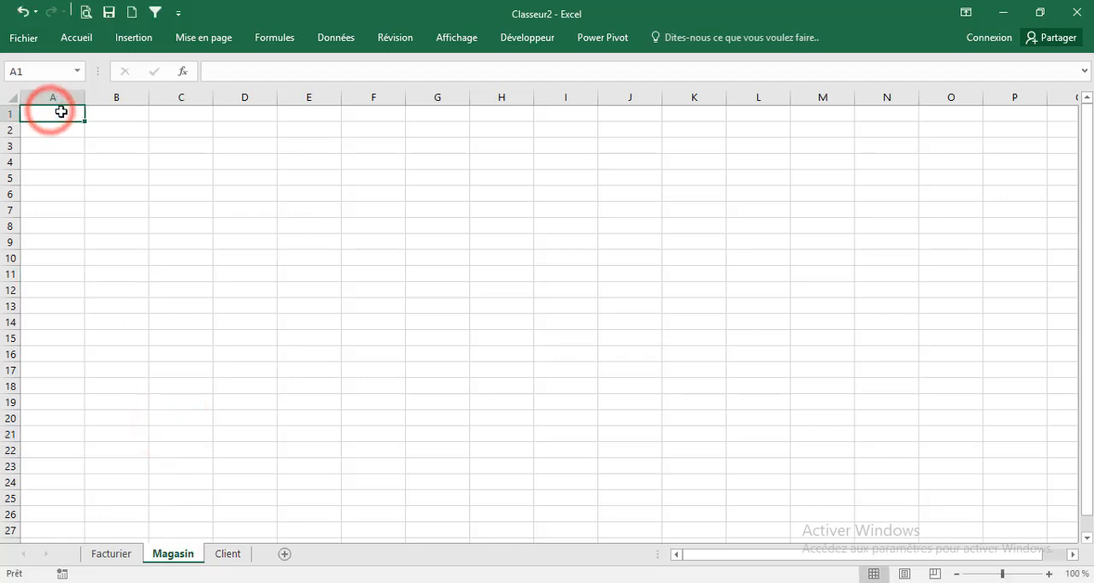
type("Réf")
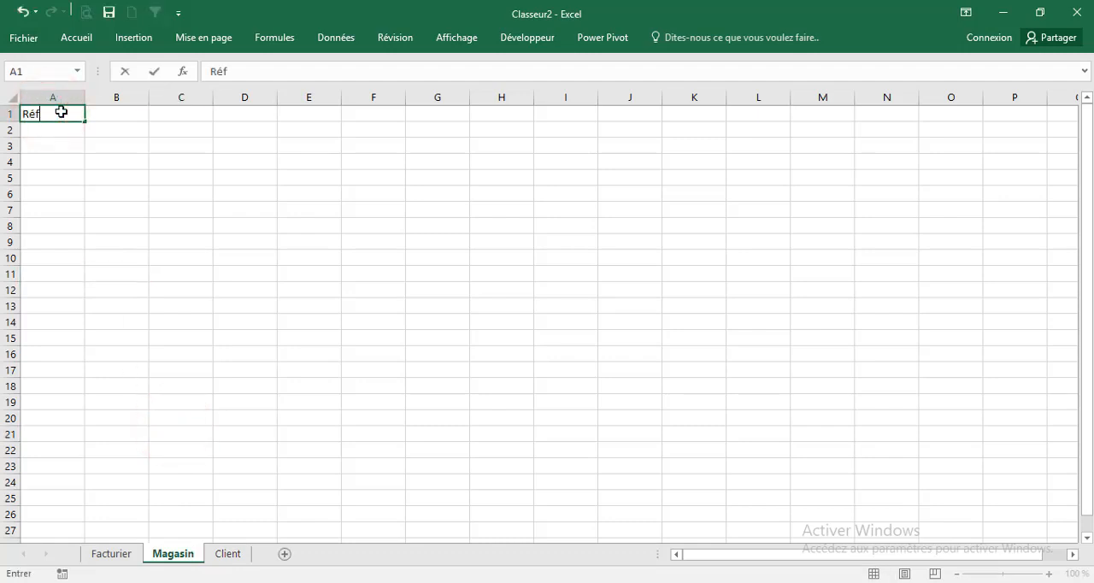
key("Tab")
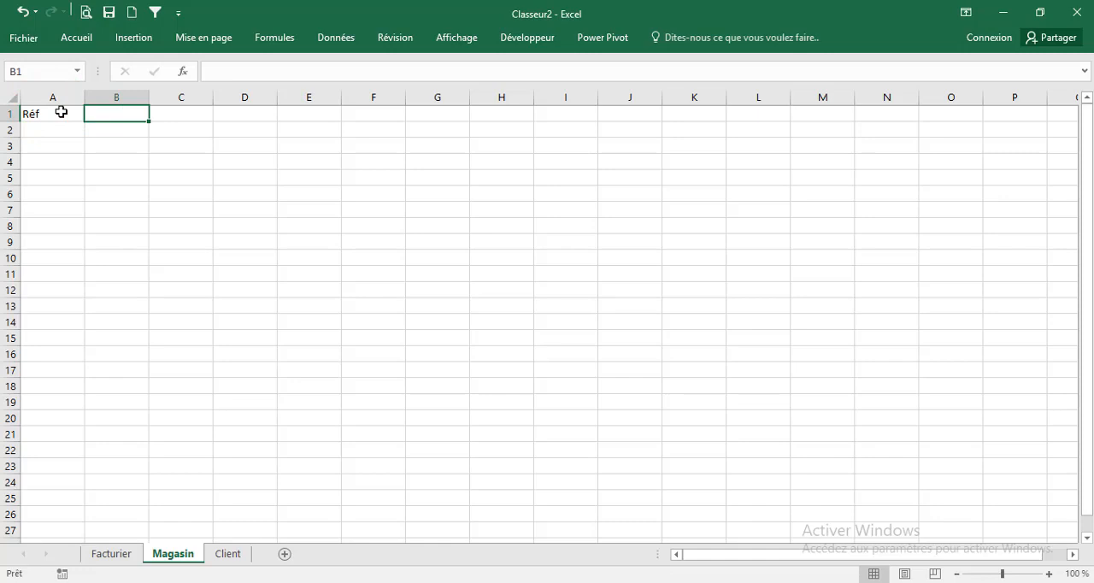
type("Désignation")
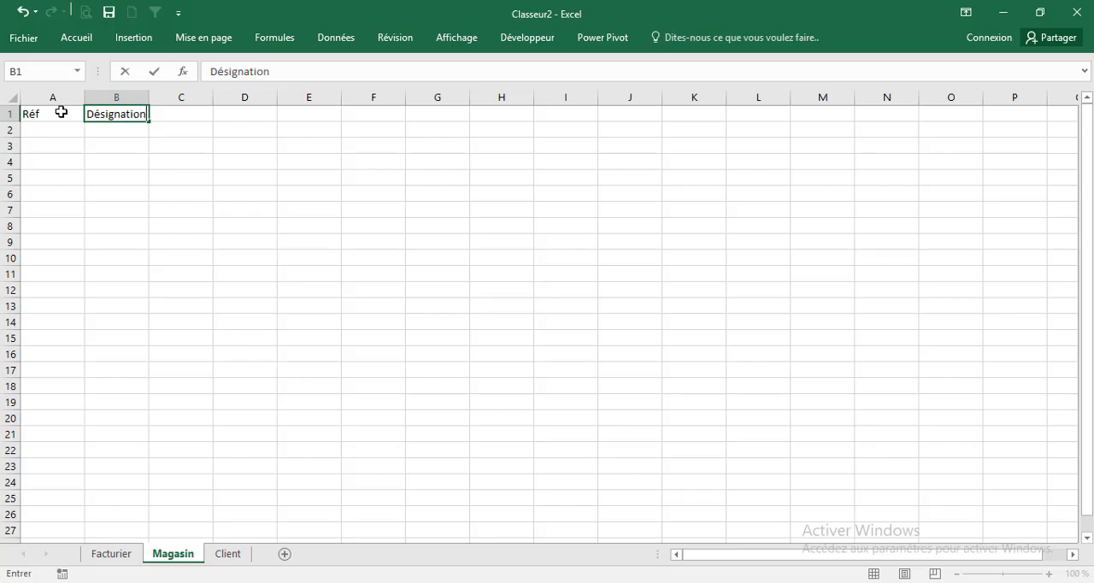
key("Tab")
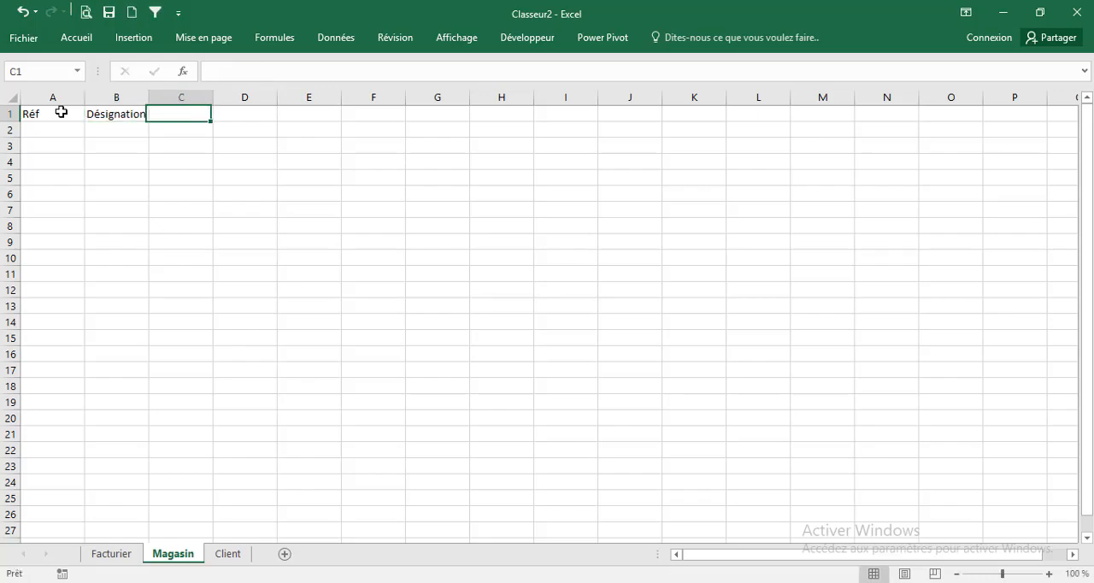
type("Prix unit")
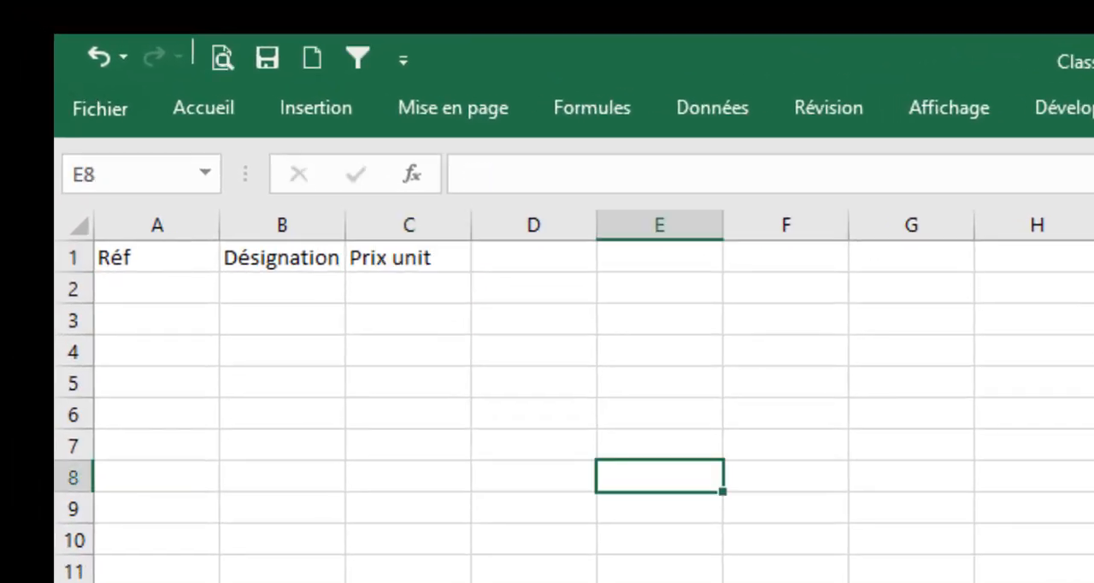
left_click_drag(141, 233, 569, 226)
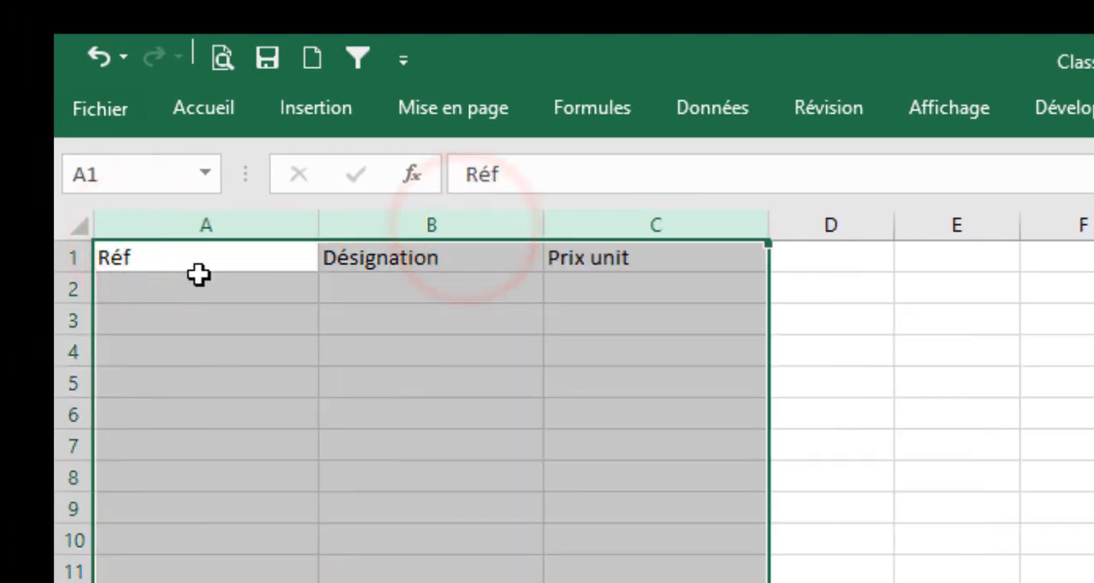
Fill rows 2 to 4 with products RF1 Ordinateur 1500000, RF2 Micro-Ordi 450000 and RF3 Tablette 250000
left_click(183, 283)
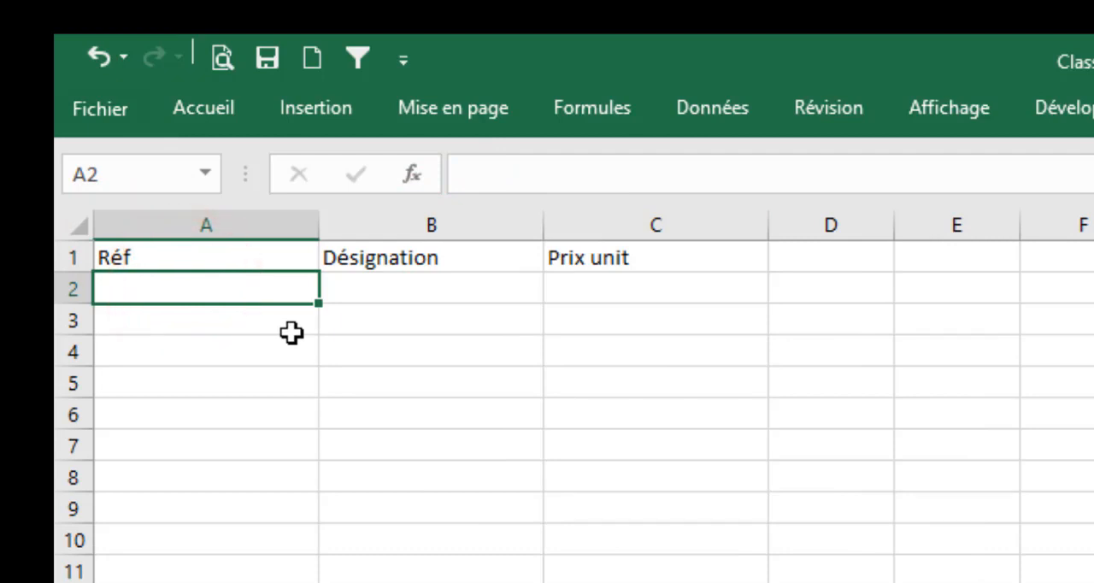
type("RF1")
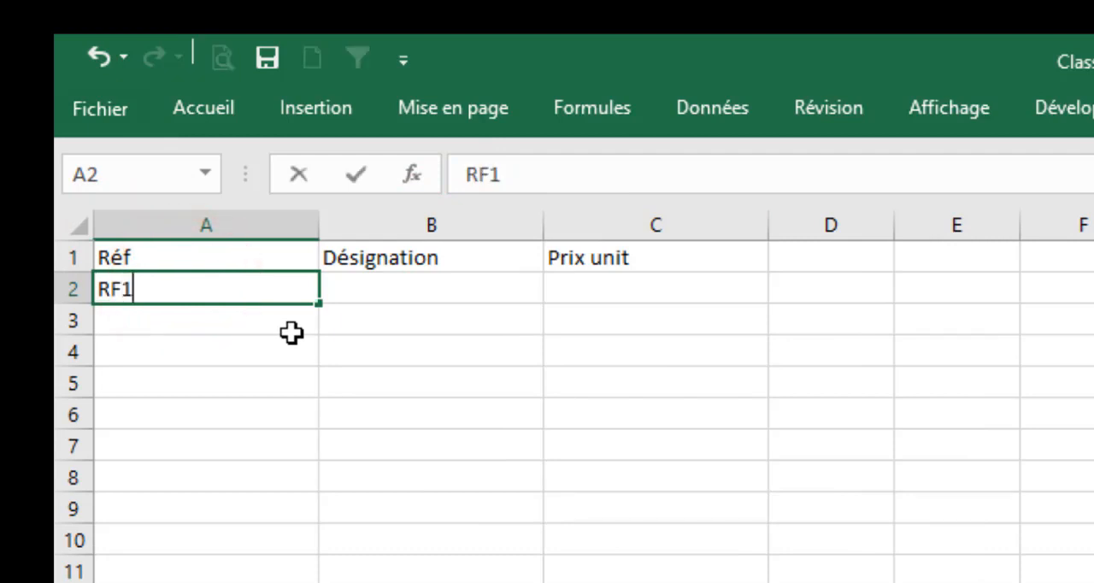
key("Tab")
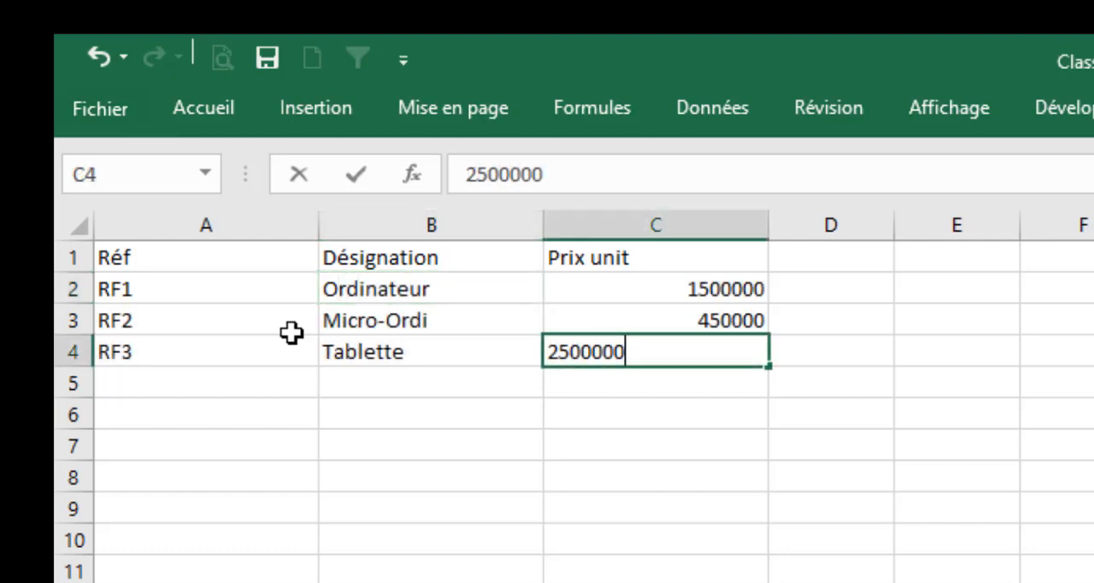
key("Return")
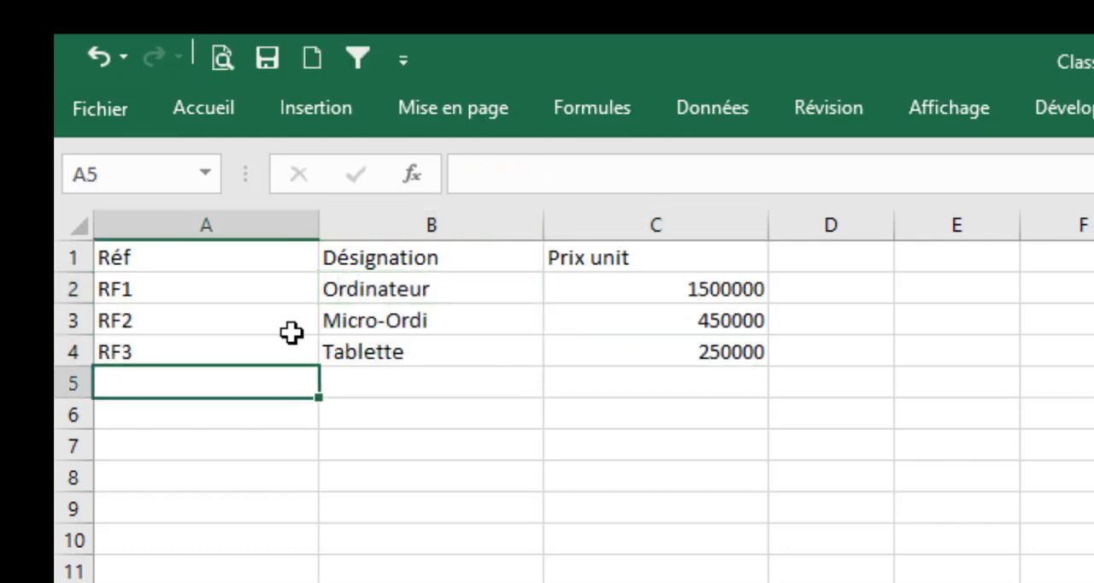
Format the Magasin header row A1:C1 with a dark blue fill and white text
left_click_drag(161, 251, 664, 264)
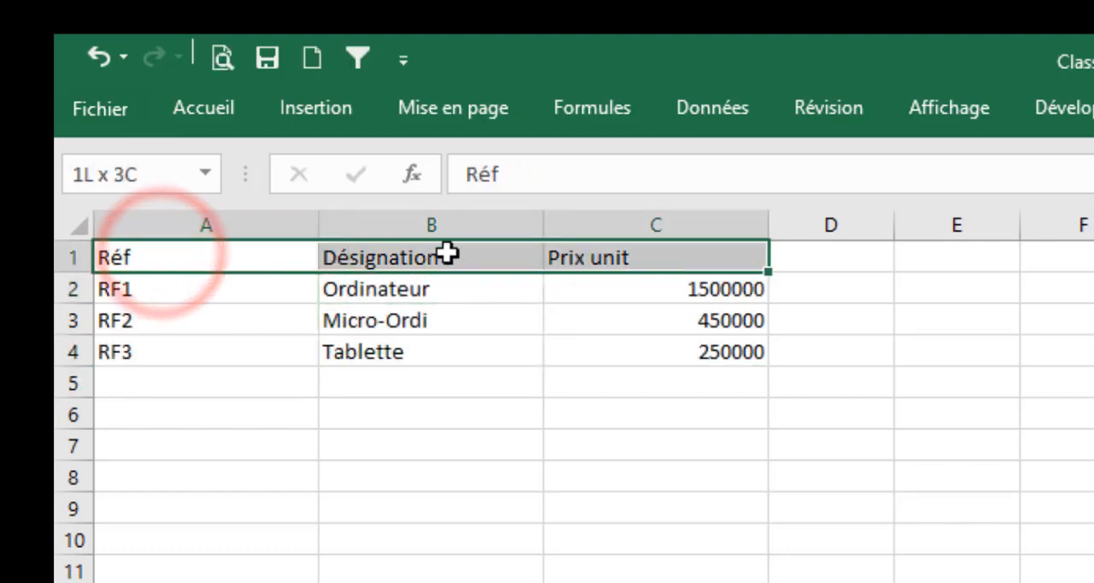
left_click(216, 110)
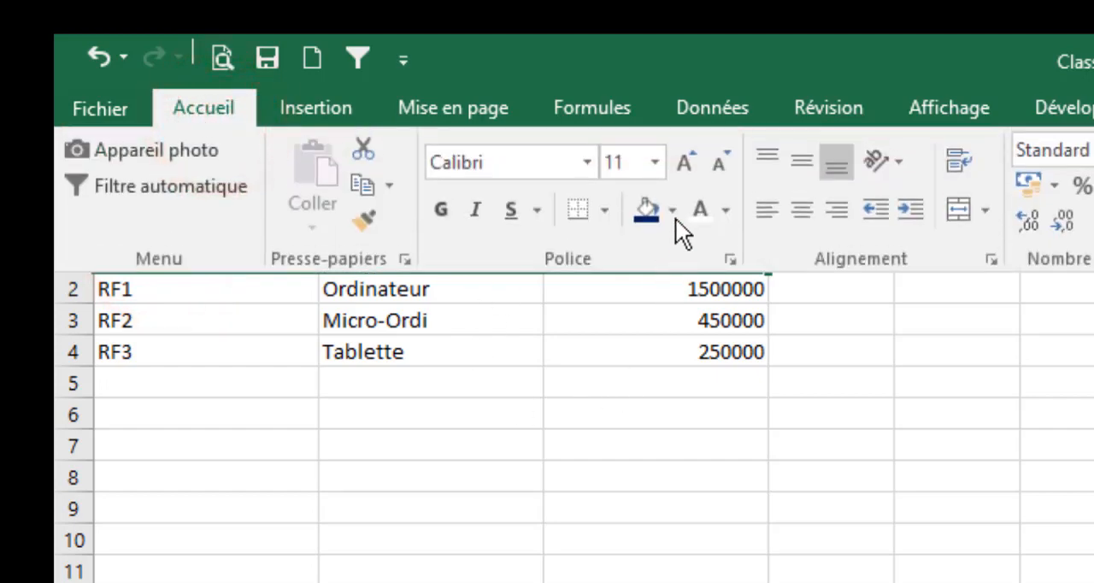
left_click(644, 211)
left_click(697, 213)
left_click(637, 435)
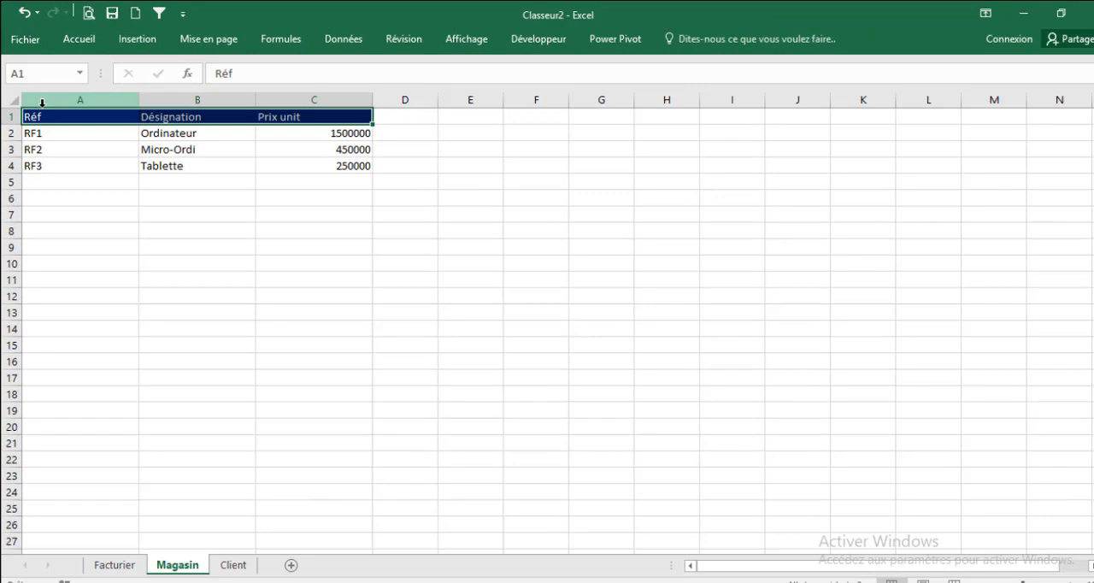
left_click(202, 355)
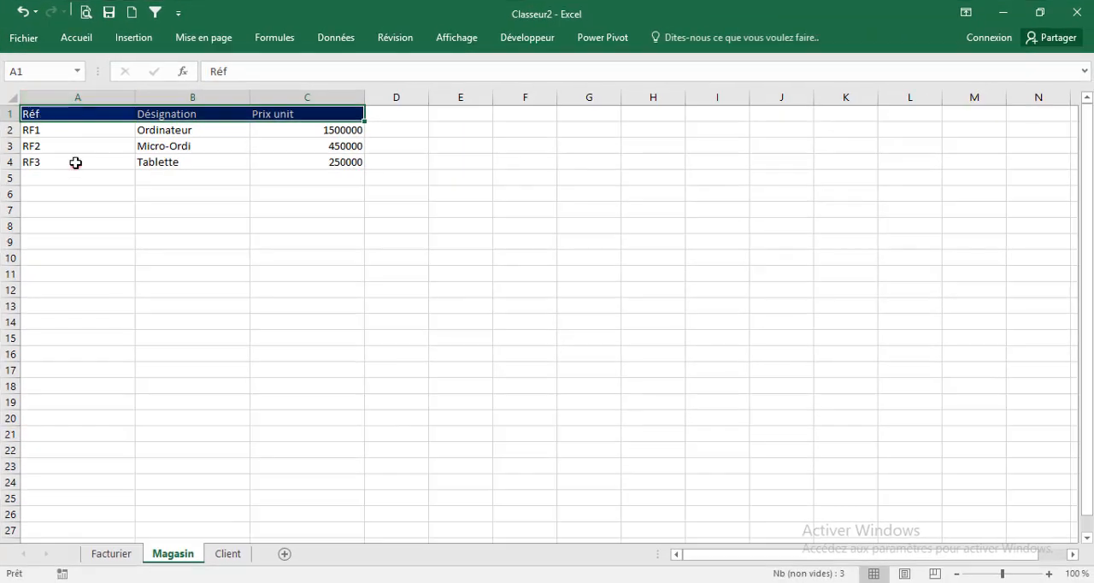
left_click(425, 451)
Set data validation of type Liste on the Réf cells from A17 downward on the Facturier sheet
left_click(119, 554)
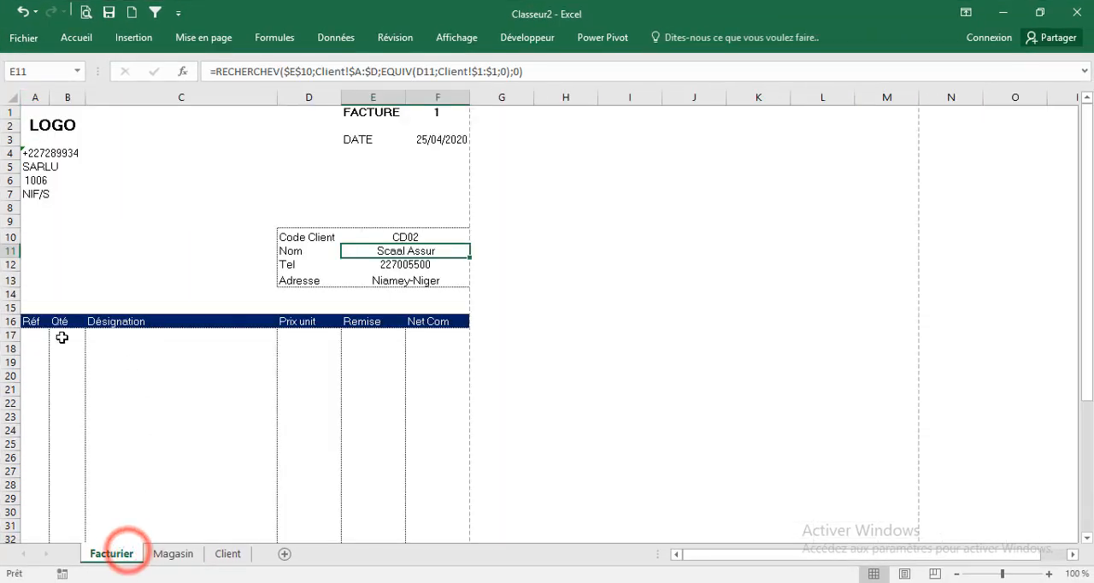
left_click_drag(39, 334, 44, 461)
scroll(185, 205, "up", 4)
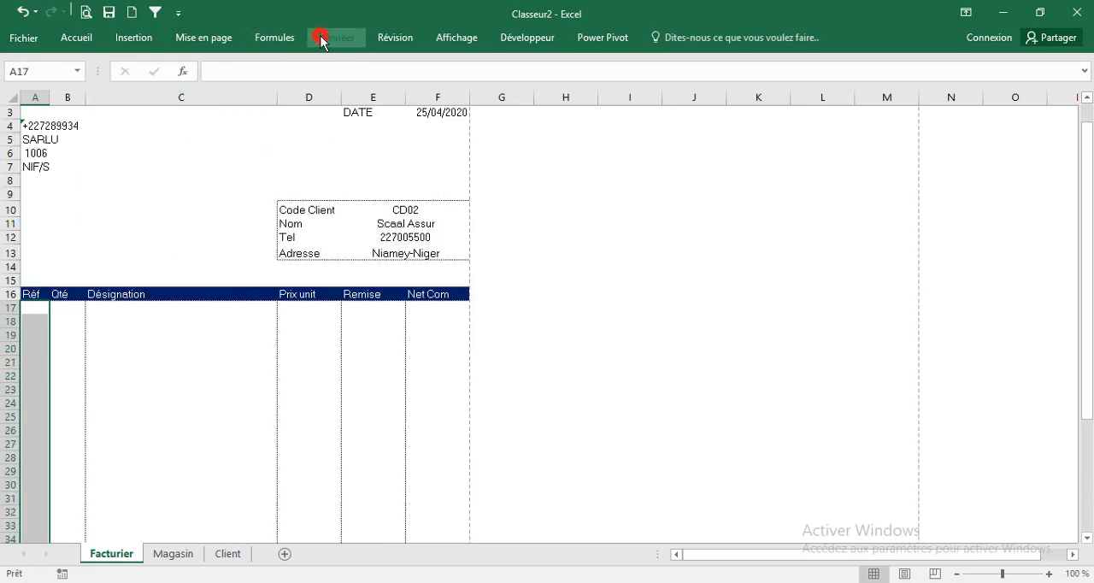
left_click(321, 39)
left_click(616, 102)
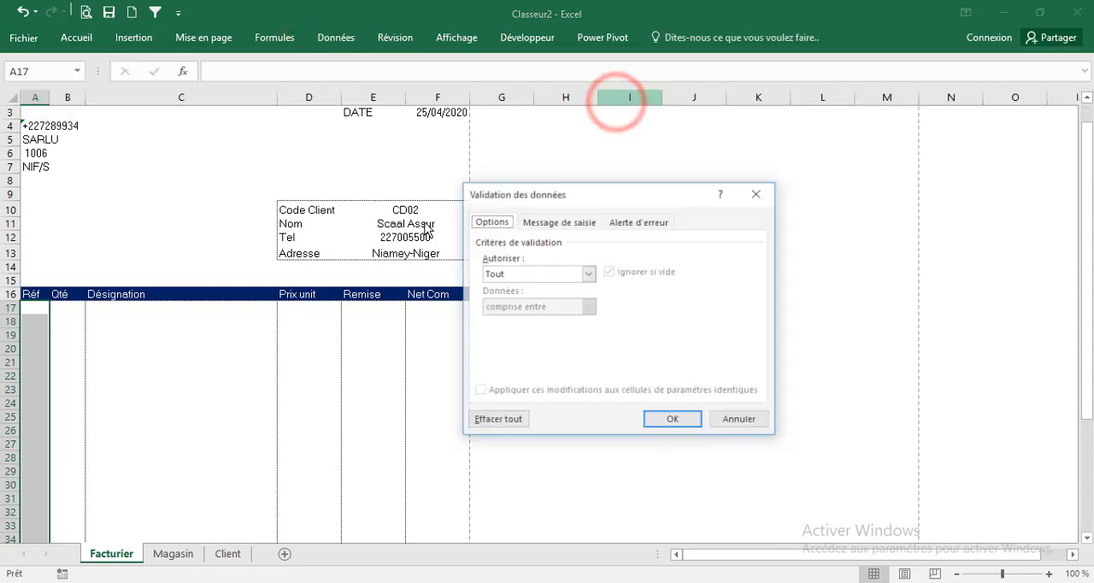
left_click(517, 273)
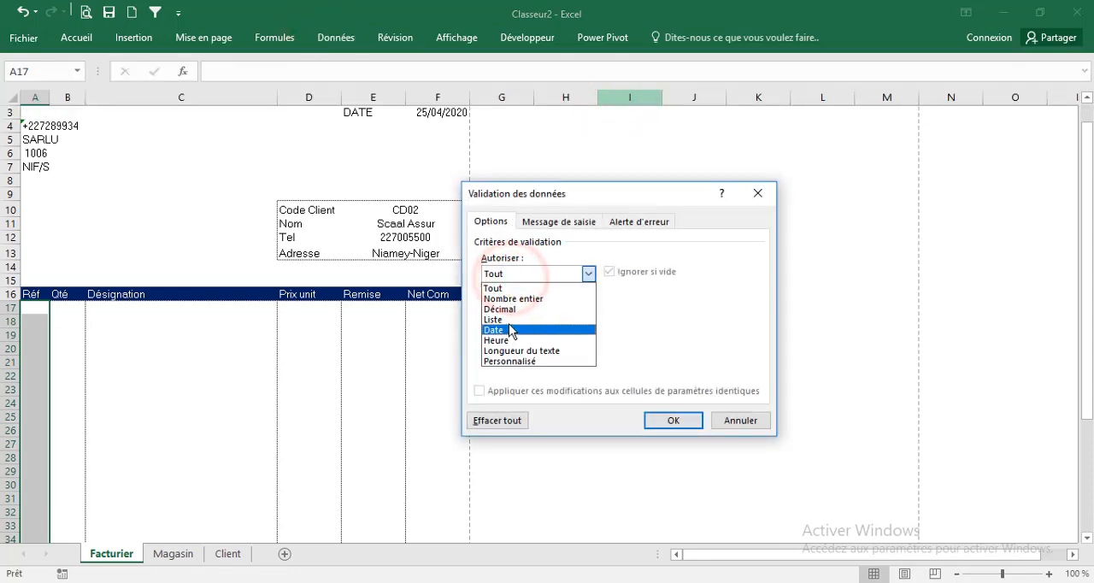
left_click(496, 320)
Use Magasin!$A$2:$A$624 as the validation list source, apply it and check the drop-down list in A17
left_click(733, 339)
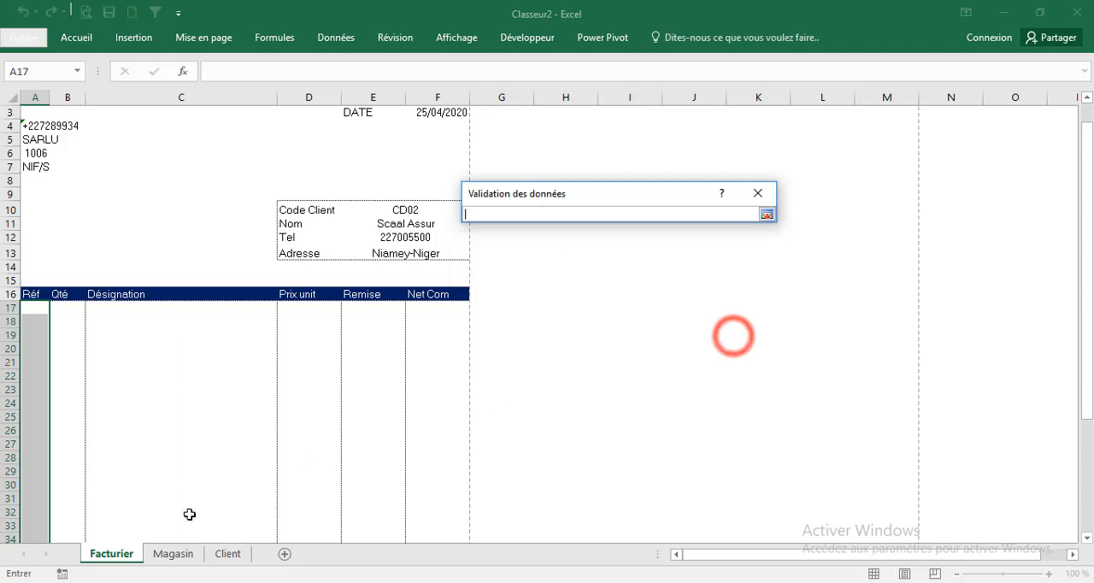
left_click(175, 555)
left_click_drag(56, 128, 60, 547)
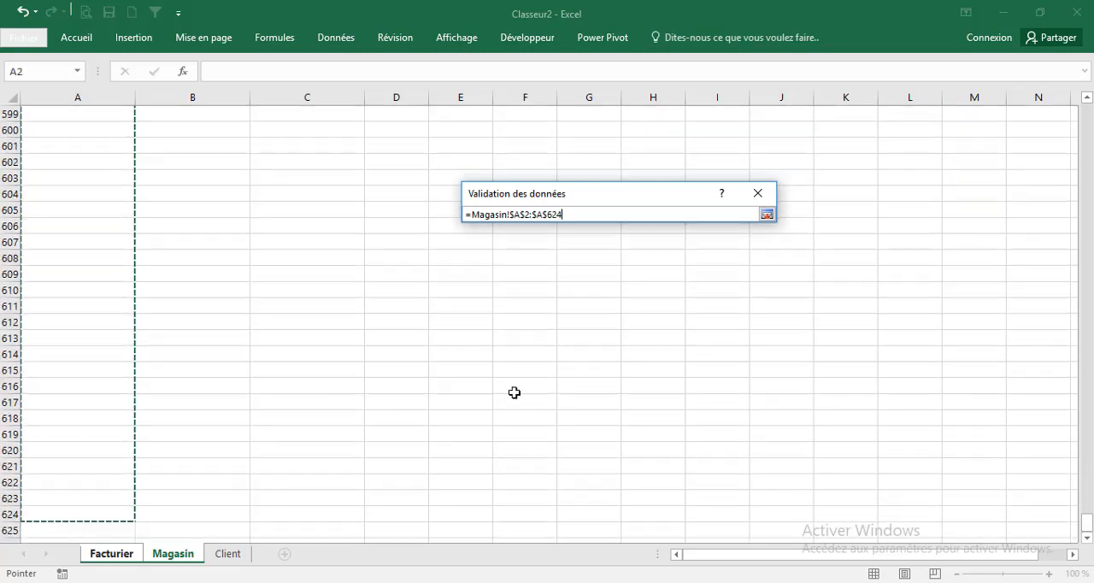
left_click(766, 213)
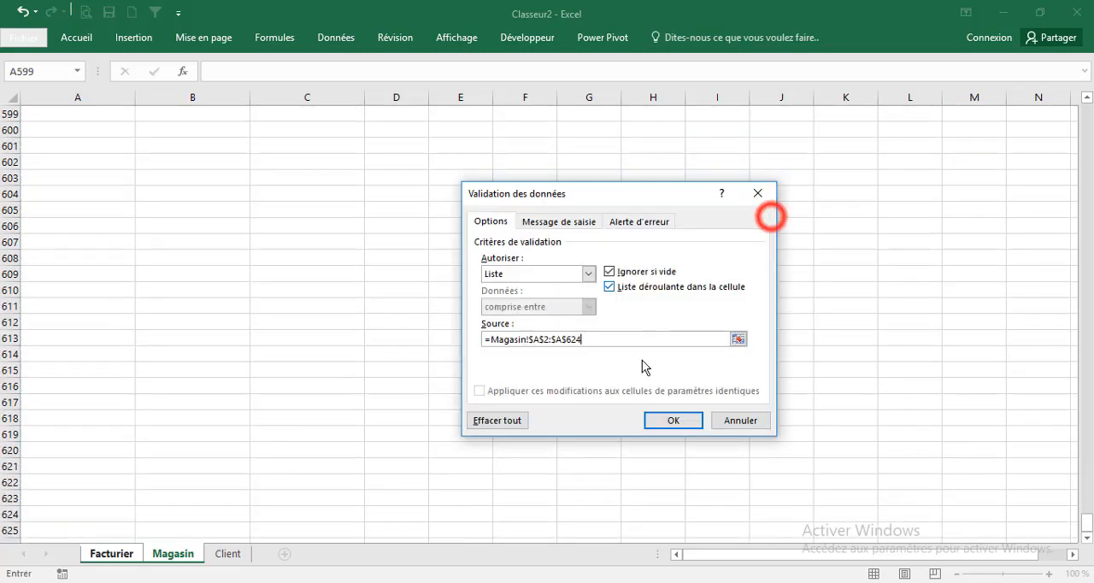
left_click(659, 420)
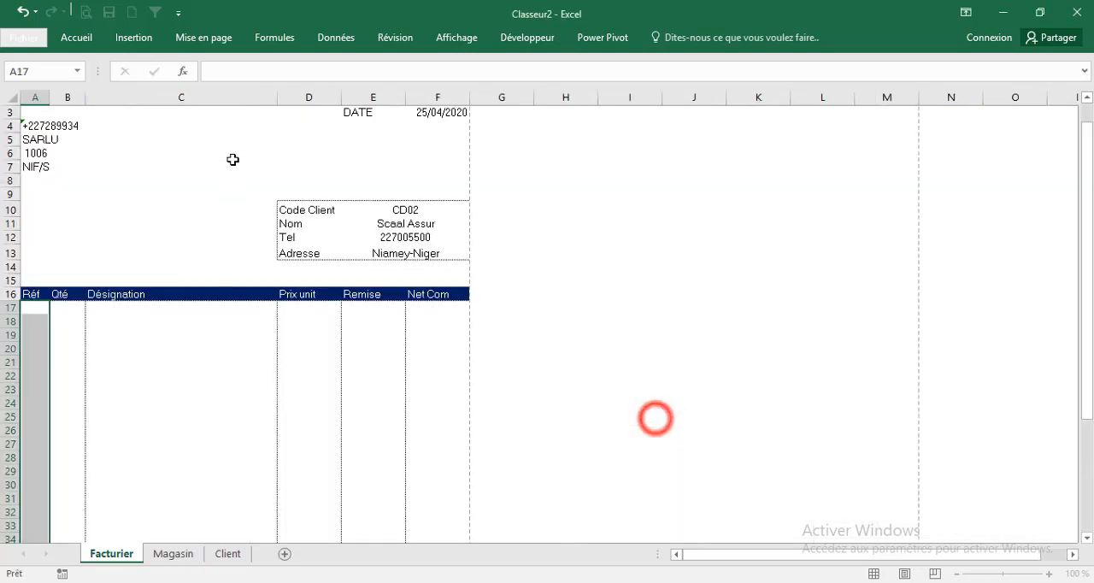
left_click(57, 308)
left_click(96, 322)
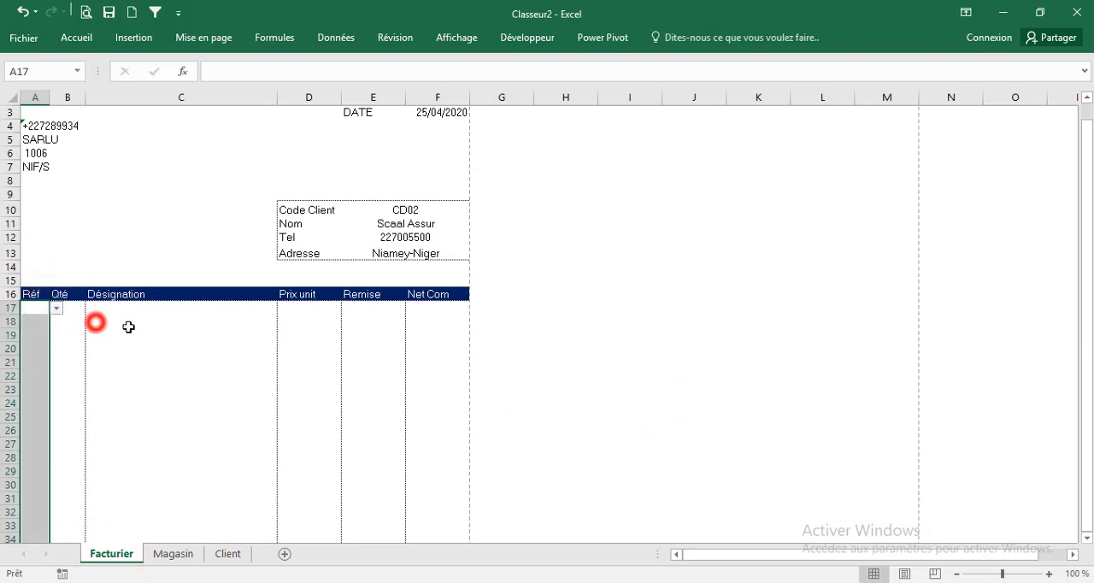
Start a RECHERCHEV formula in the Désignation cell C17 with A17 as the lookup value
left_click(112, 309)
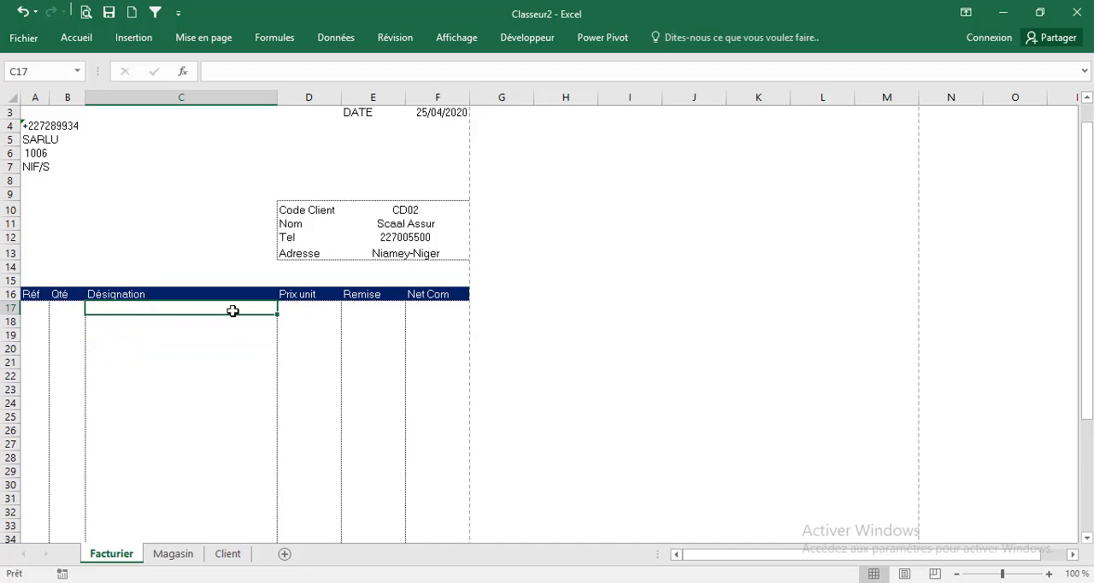
type("=re")
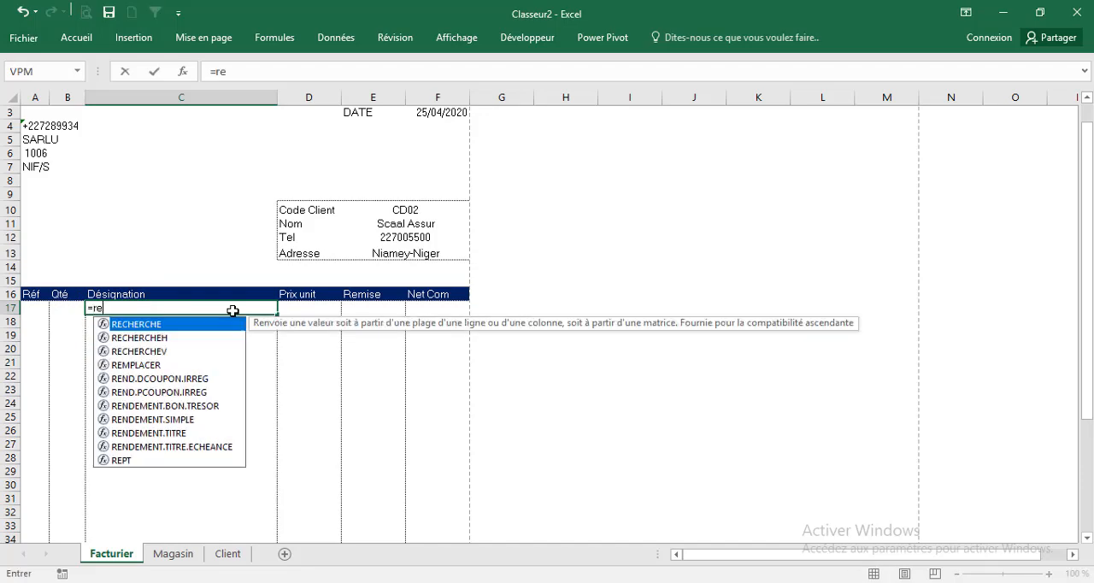
key("Down")
key("Down")
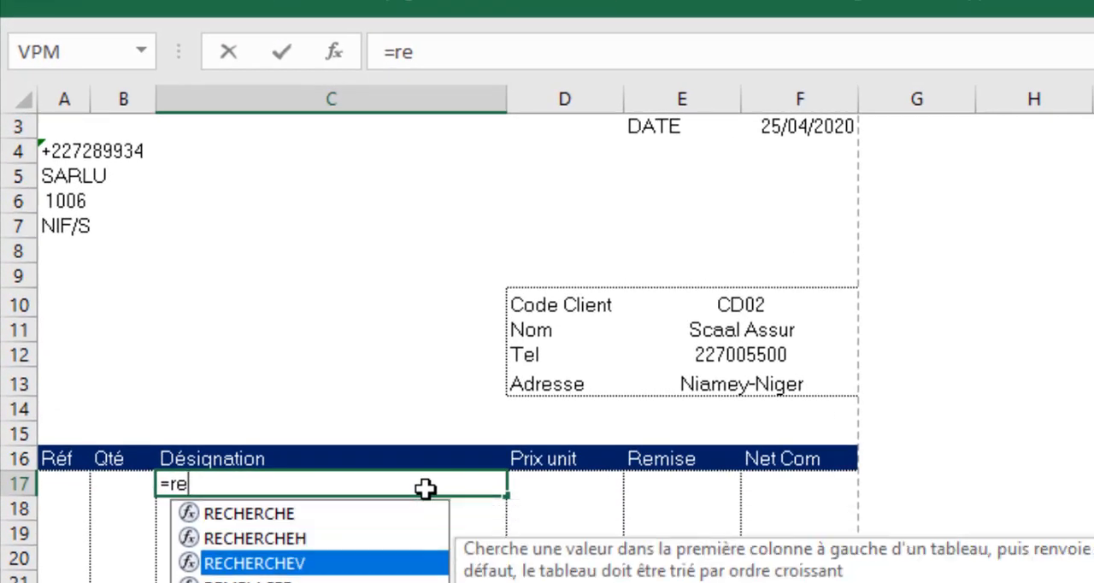
key("Tab")
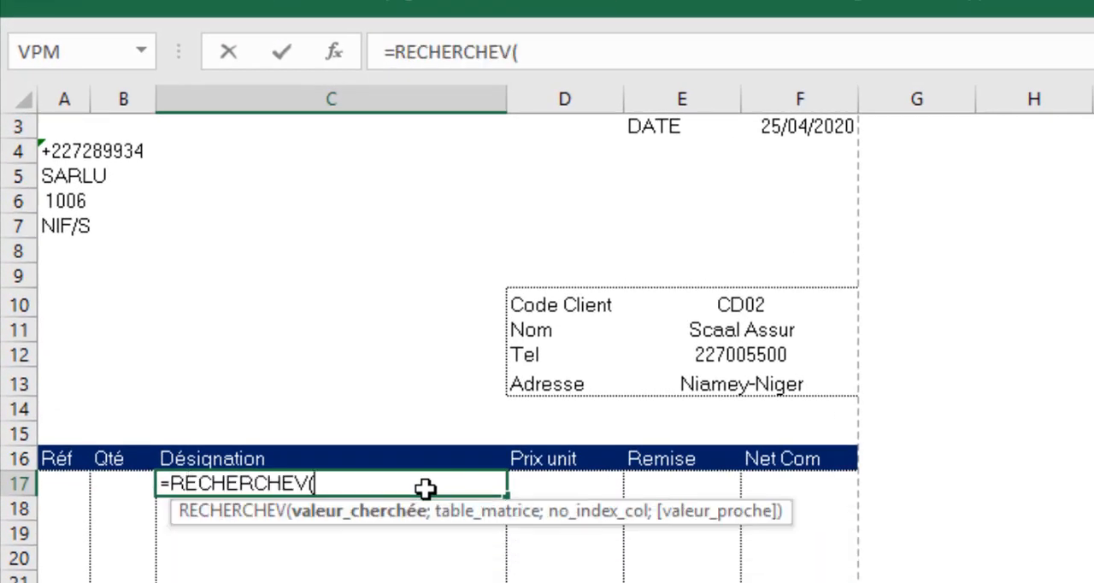
left_click(53, 483)
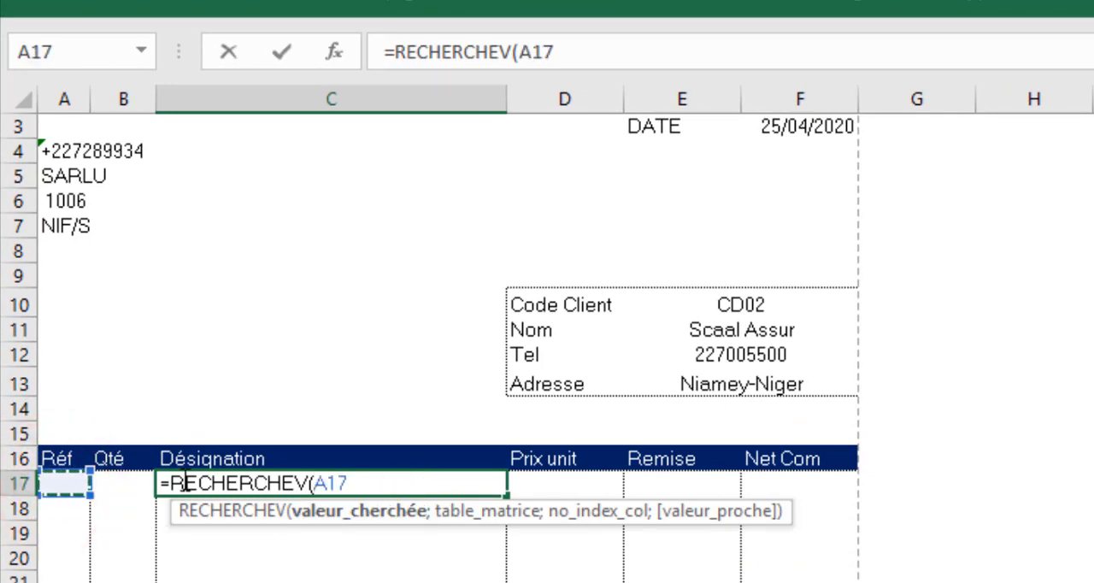
type(";")
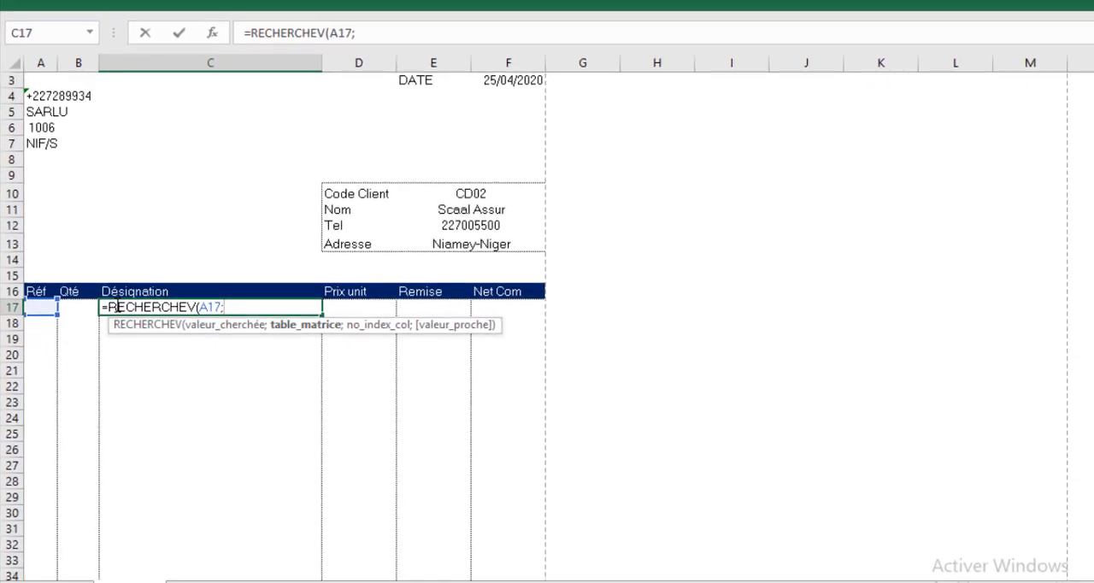
Set the formula's lookup table to Magasin columns A to C as the absolute reference Magasin!$A:$C
left_click(188, 552)
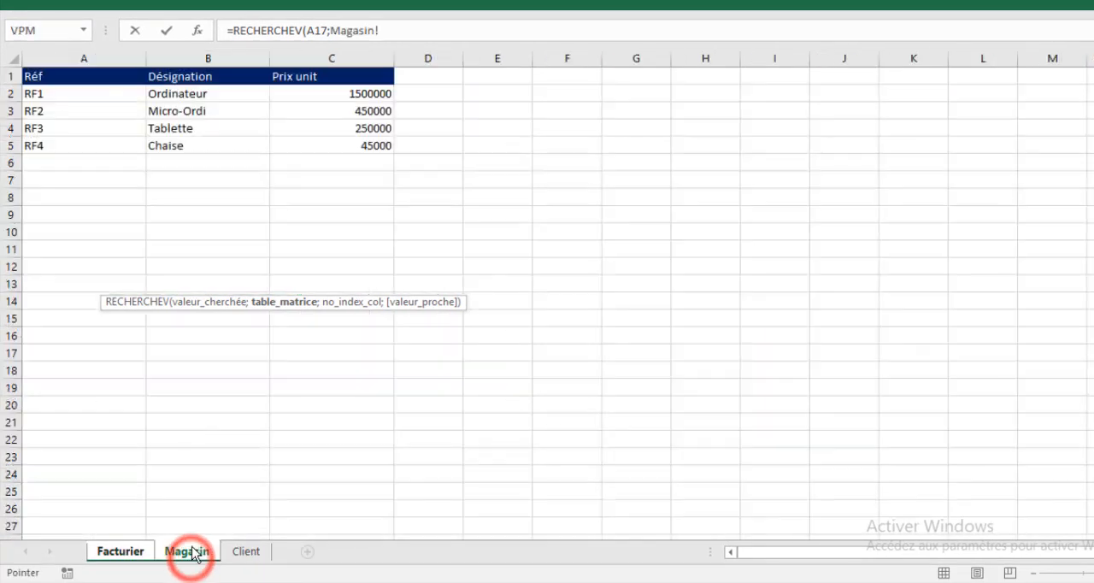
left_click(82, 66)
left_click_drag(111, 65, 344, 66)
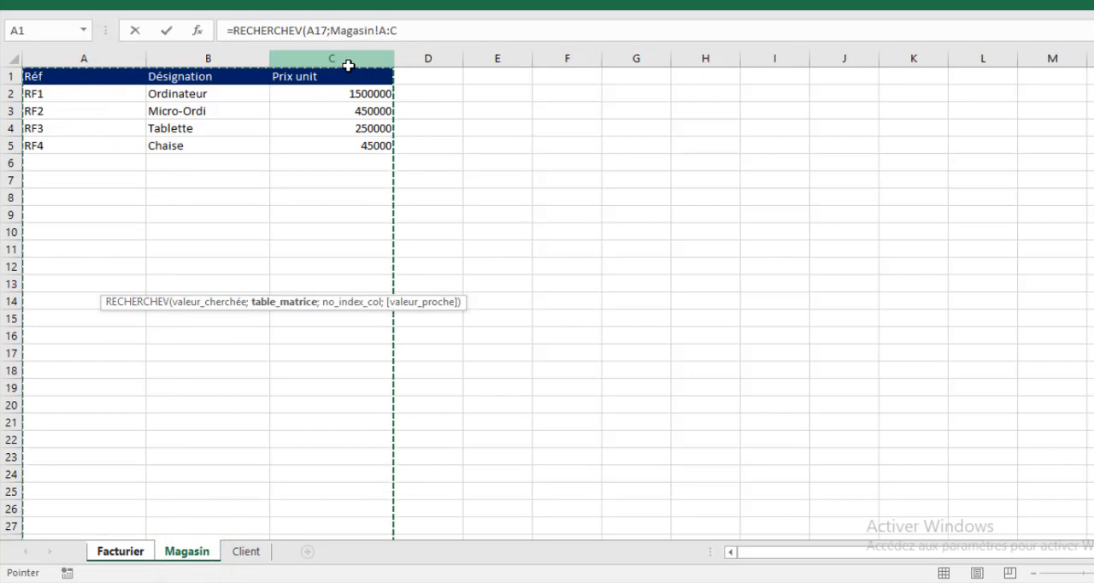
key("F4")
type(";")
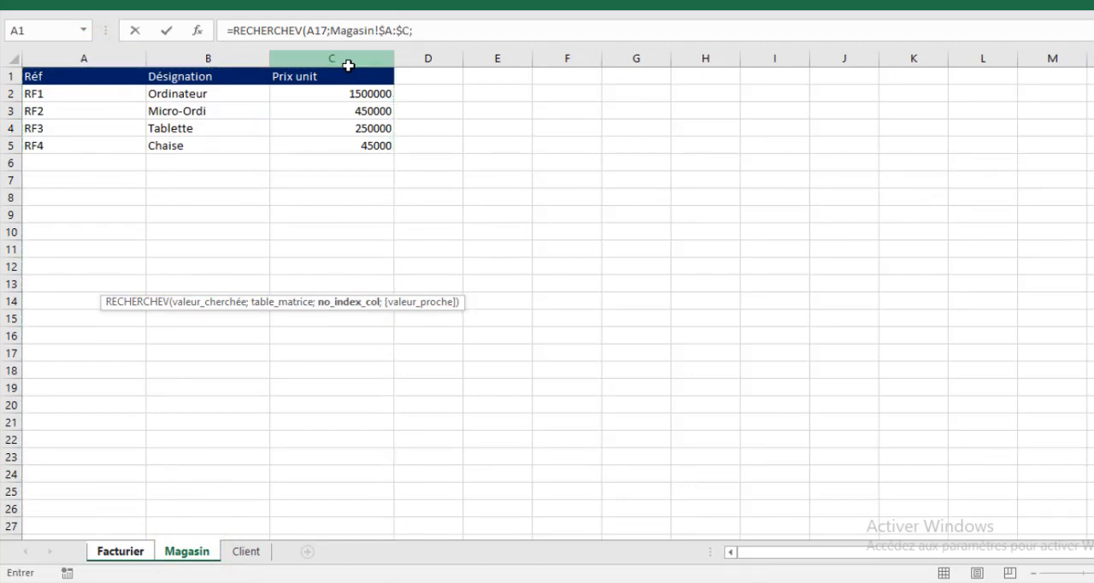
type("equi")
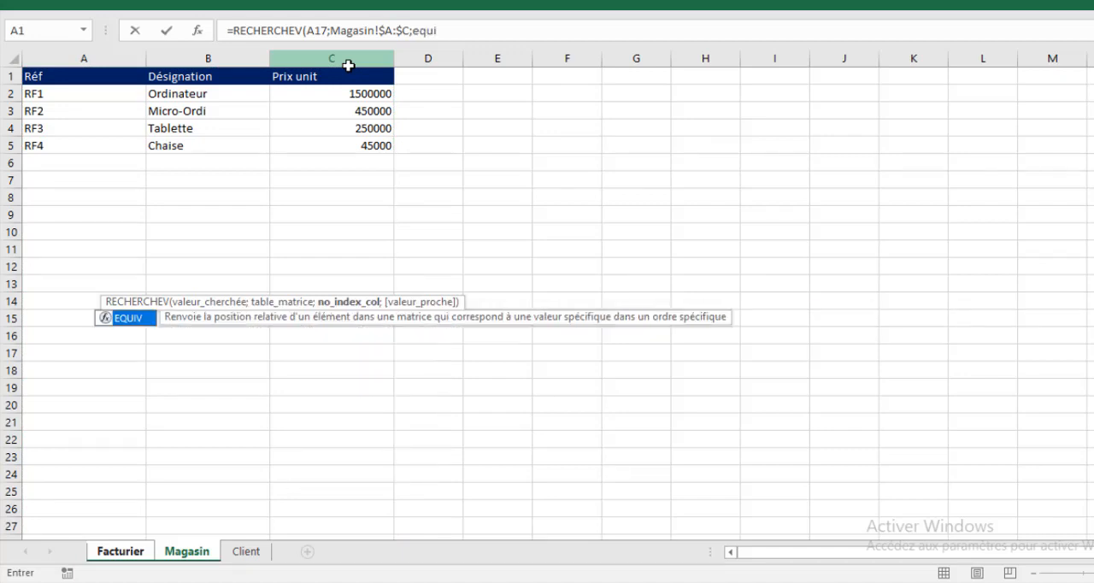
Nest an EQUIV function as the RECHERCHEV column index, with the Désignation header Facturier!C$16 as its lookup value
key("Tab")
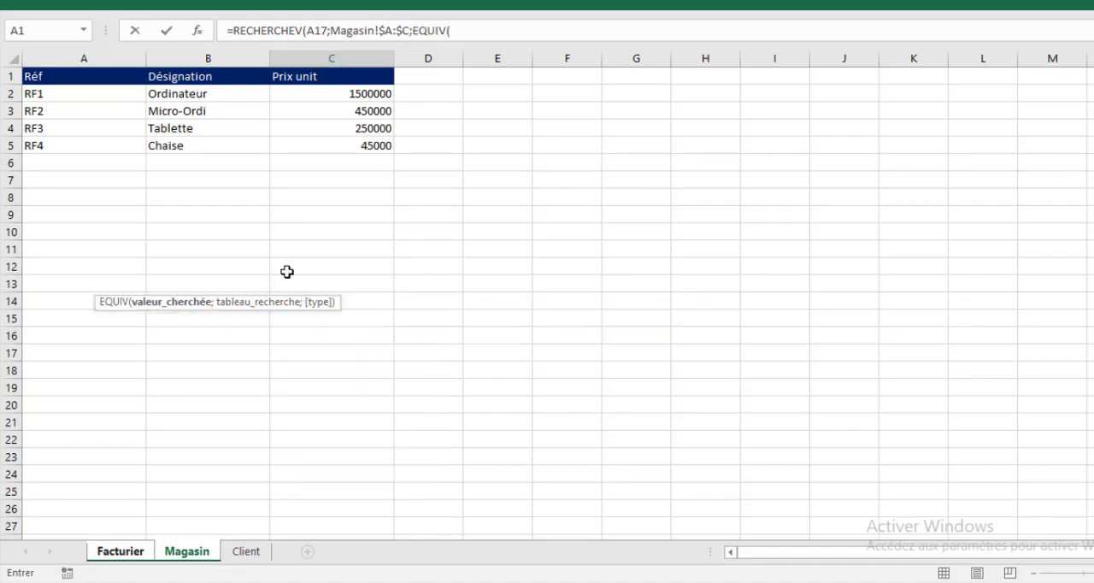
left_click(146, 551)
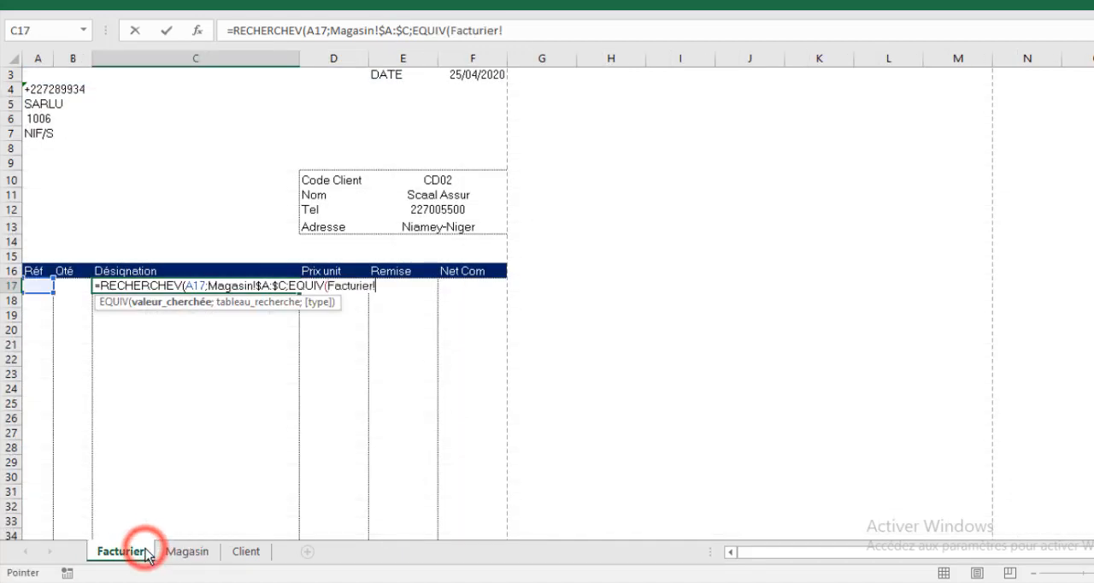
left_click(106, 272)
key("F4")
key("F4")
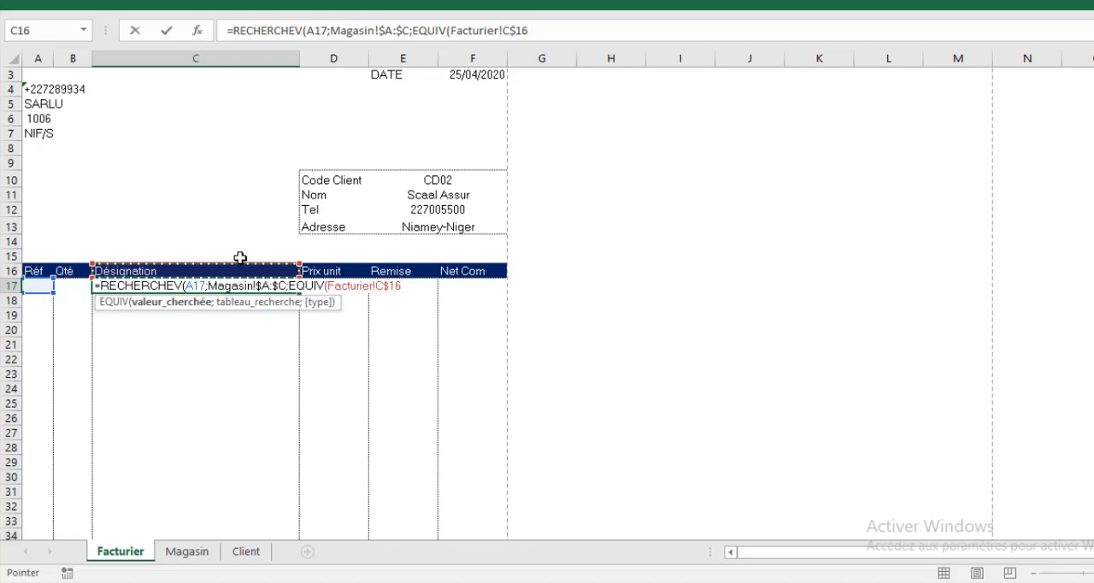
type(";")
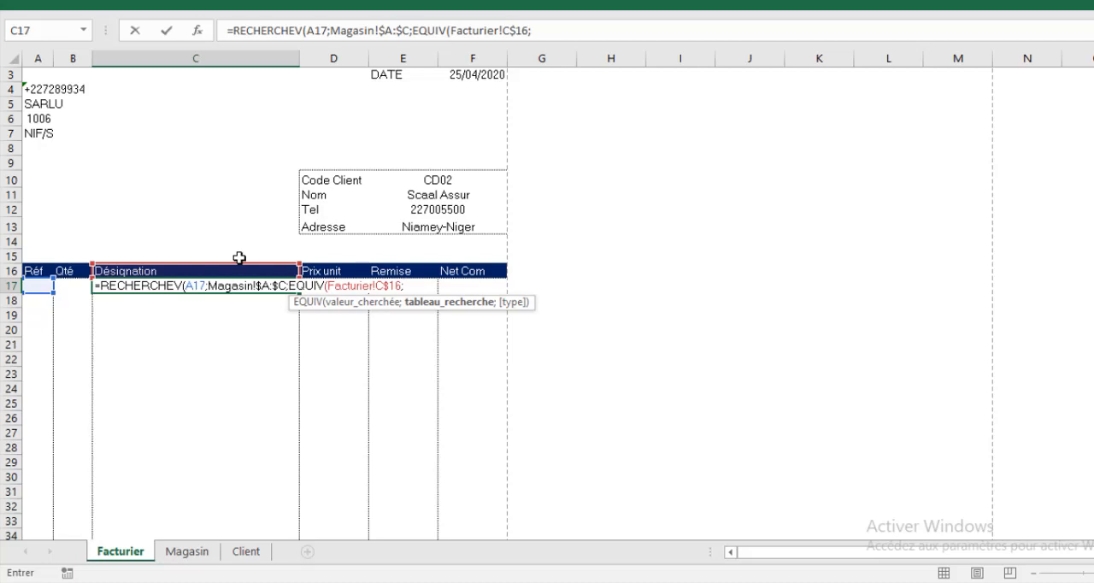
Set EQUIV's lookup array to Magasin!$1:$1 with match type 0, and complete the C17 RECHERCHEV formula with 0 for exact match
left_click(182, 552)
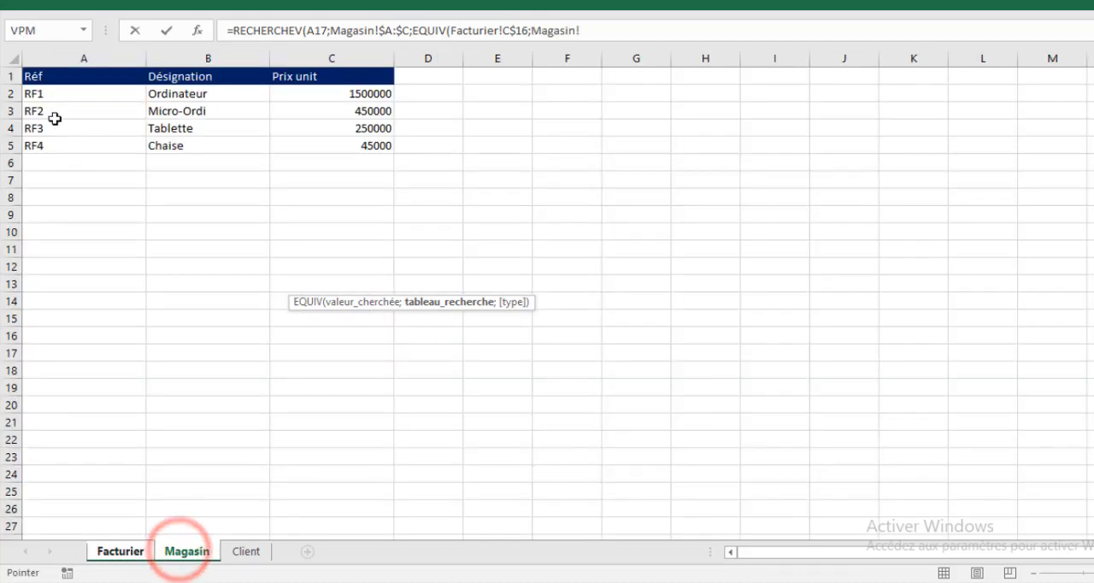
left_click(7, 76)
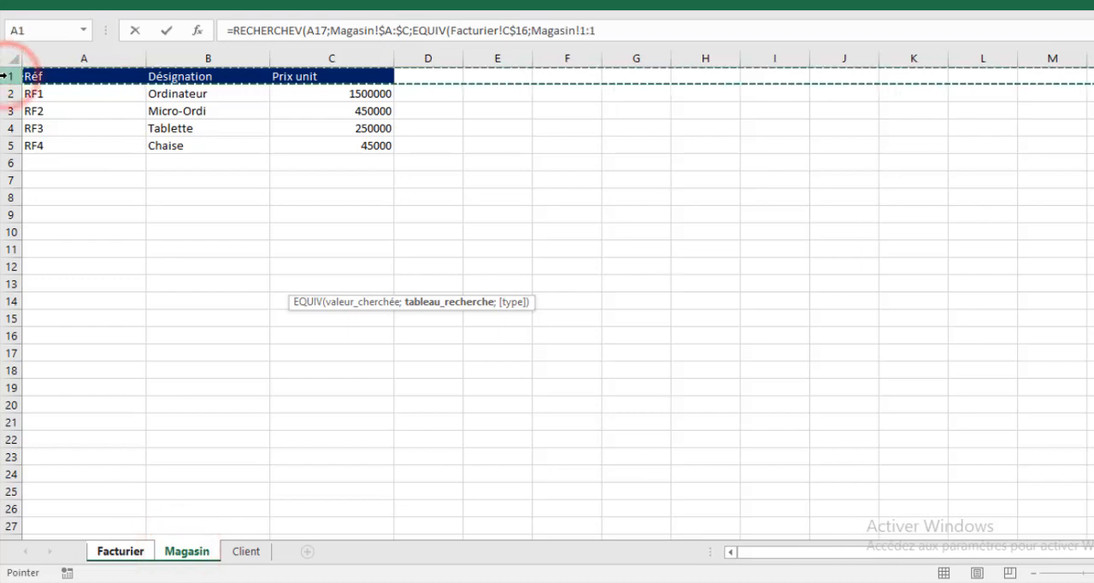
key("F4")
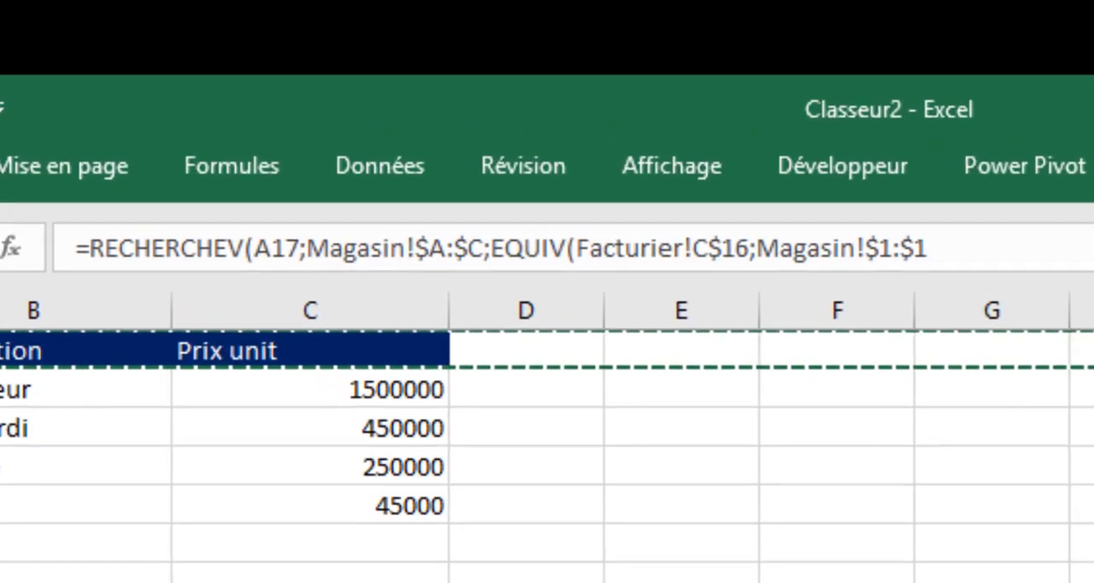
type(";0)")
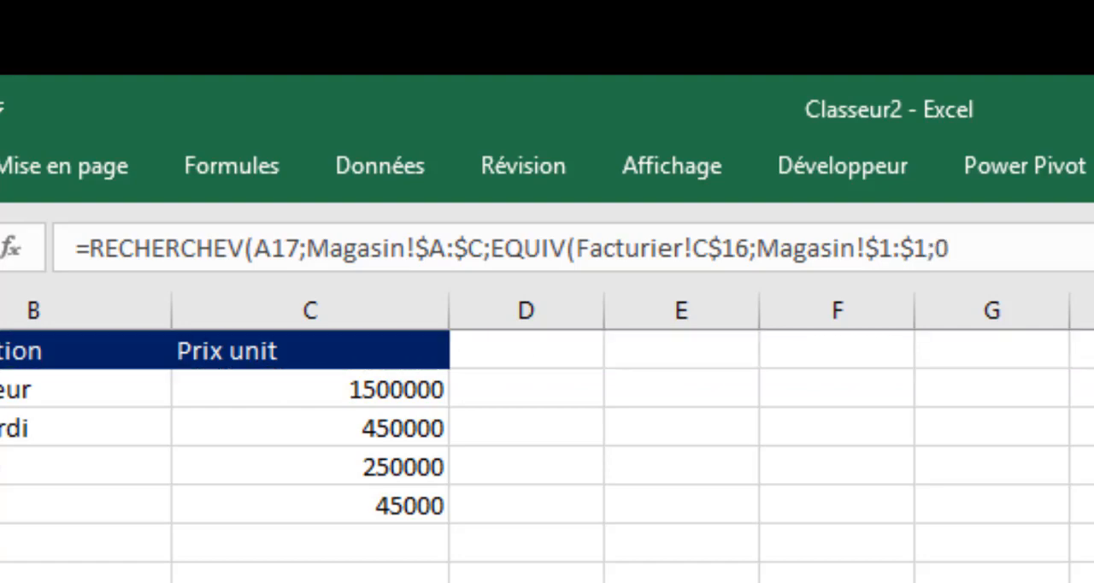
type(";0)")
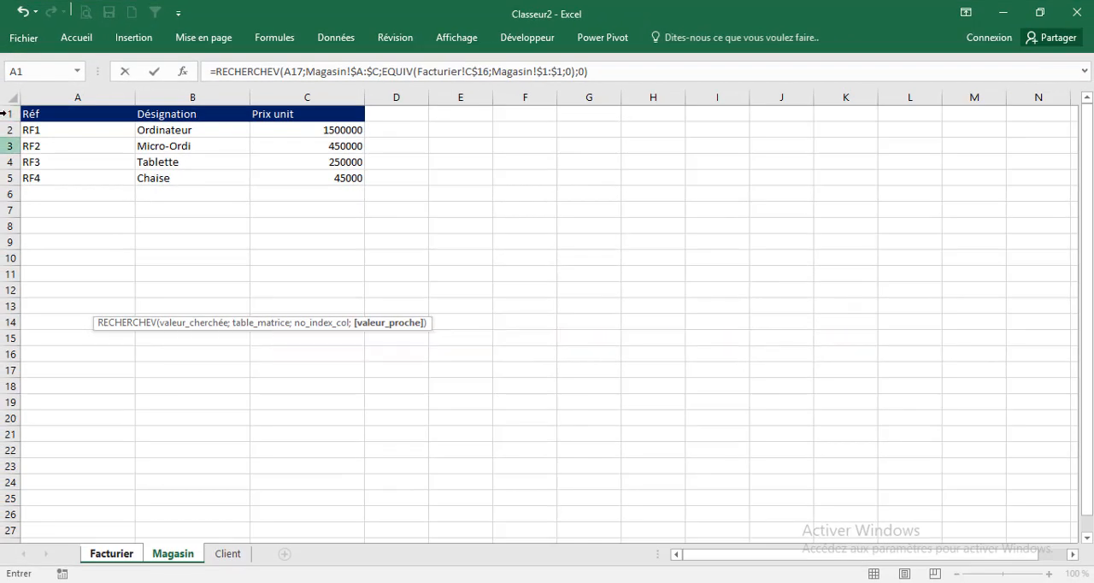
key("Return")
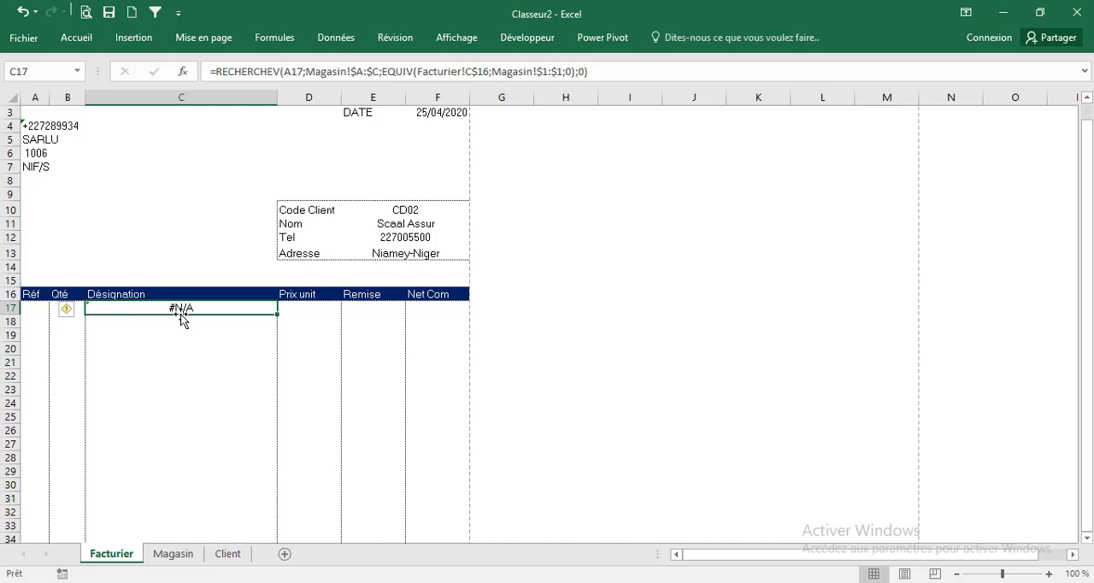
Test the C17 lookup by choosing reference RF1 and then RF2 in A17
left_click(47, 312)
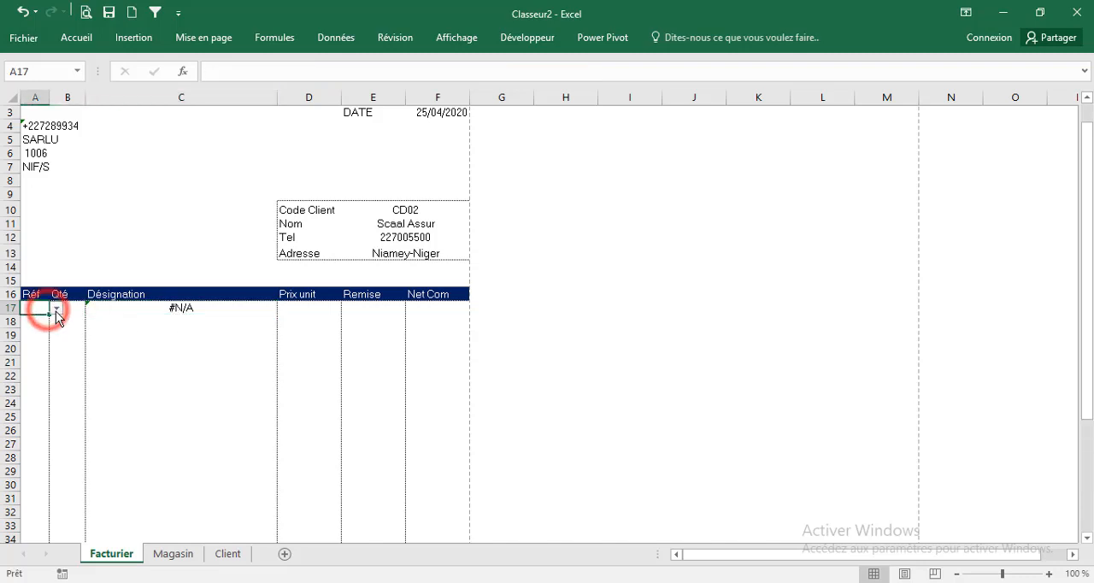
left_click(56, 308)
left_click(38, 320)
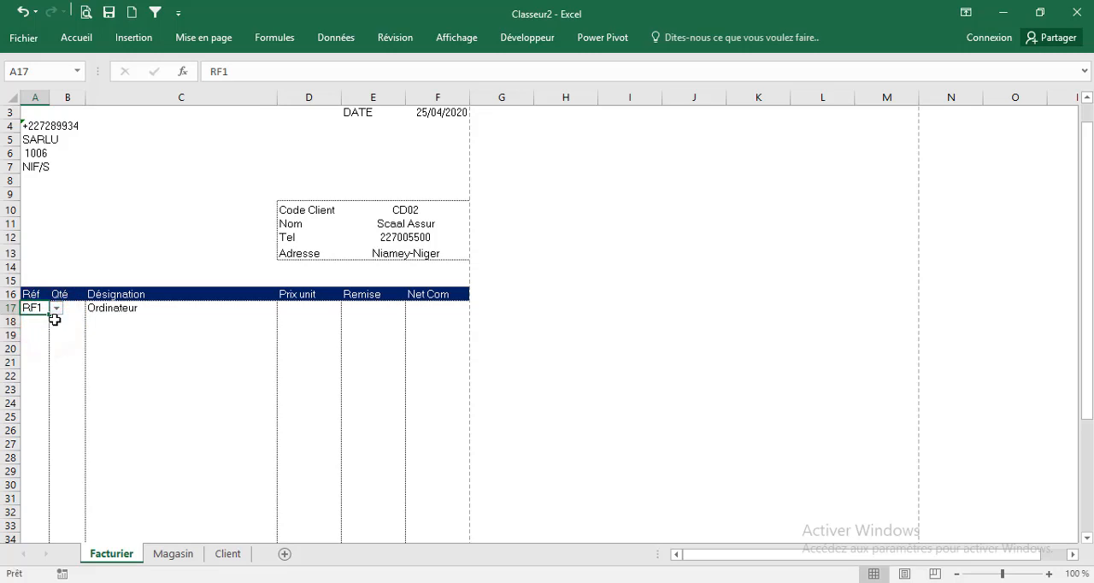
left_click(57, 310)
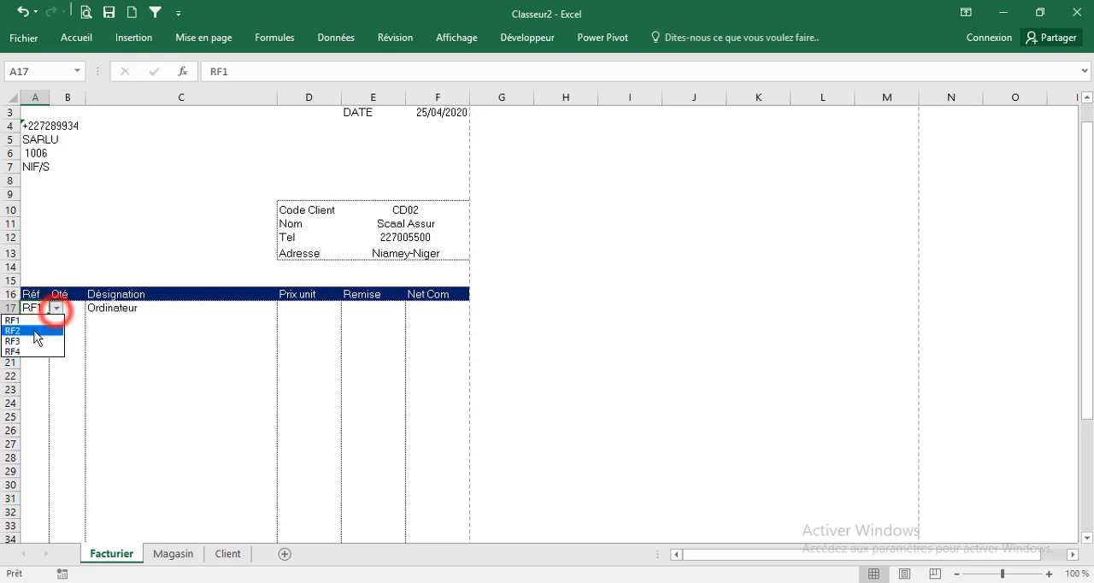
left_click(34, 332)
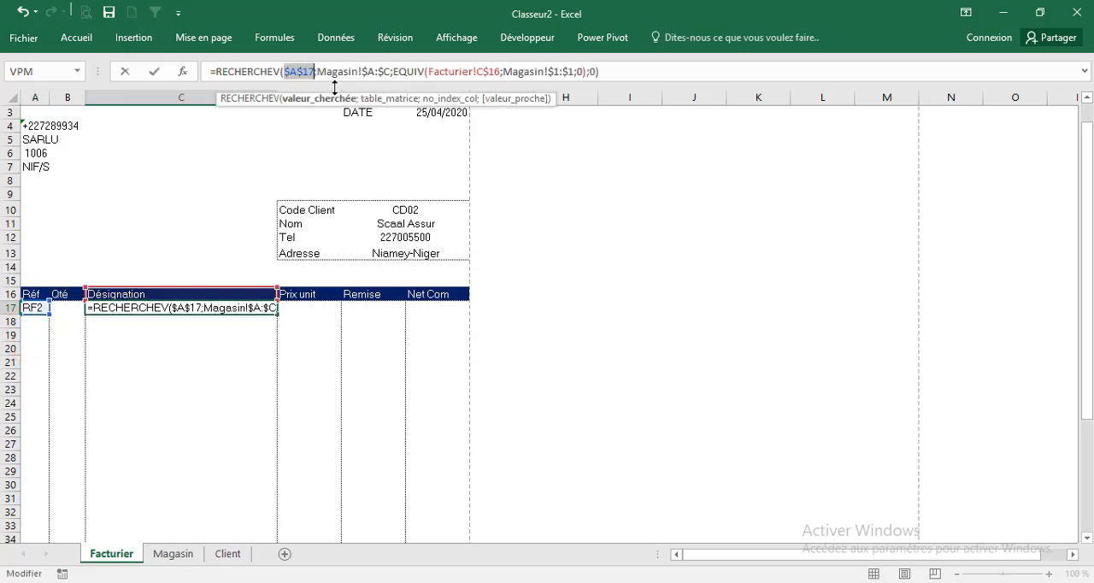
Change the lookup value in C17's formula to $A17 and fill the formula across C17:D41 without formatting
key("Escape")
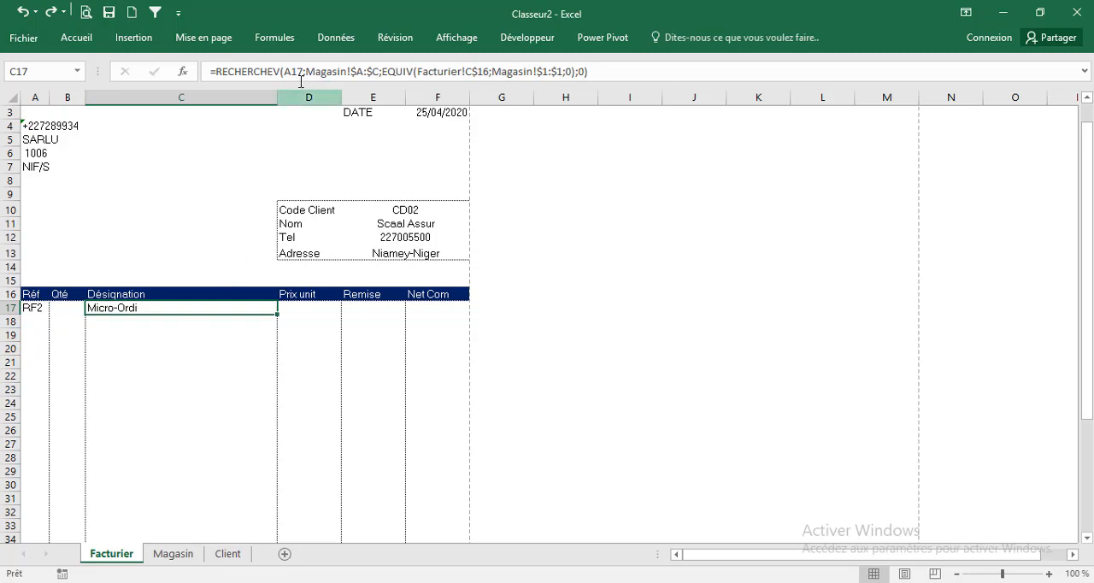
left_click(296, 71)
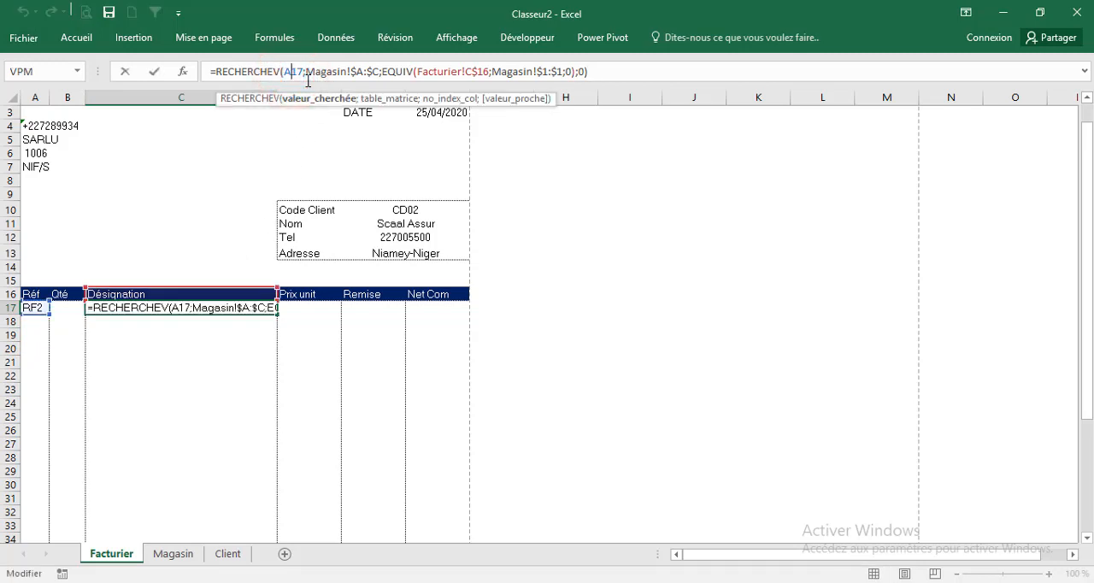
key("F4")
key("F4")
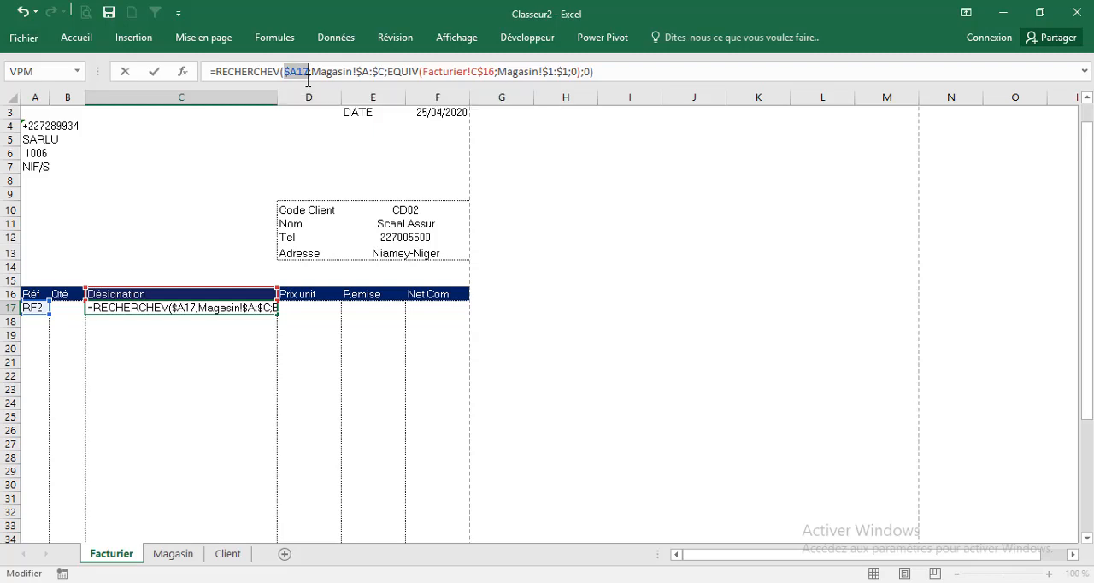
key("ctrl+Return")
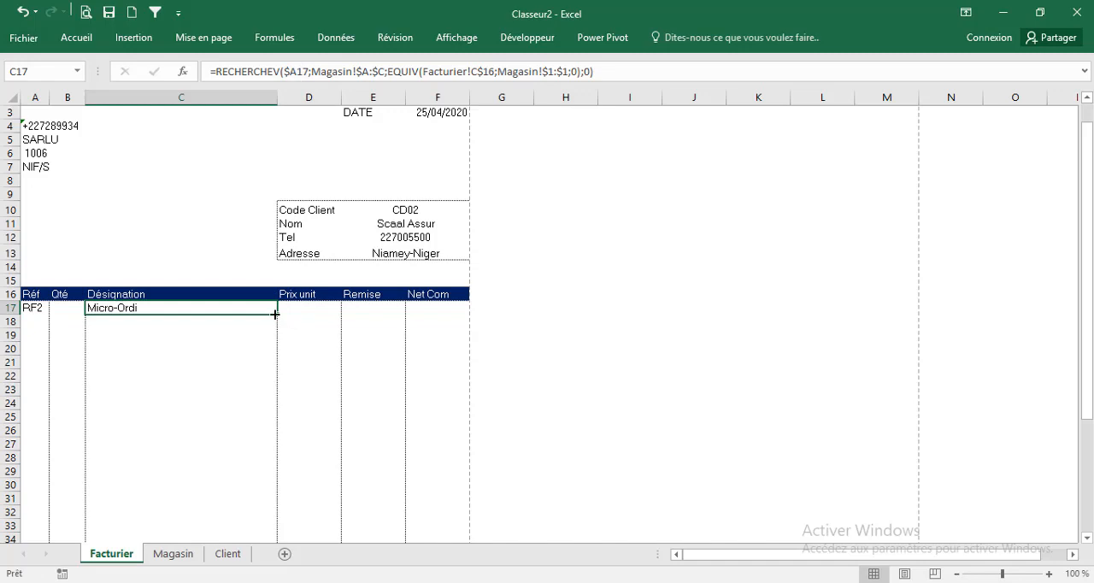
left_click_drag(275, 314, 336, 475)
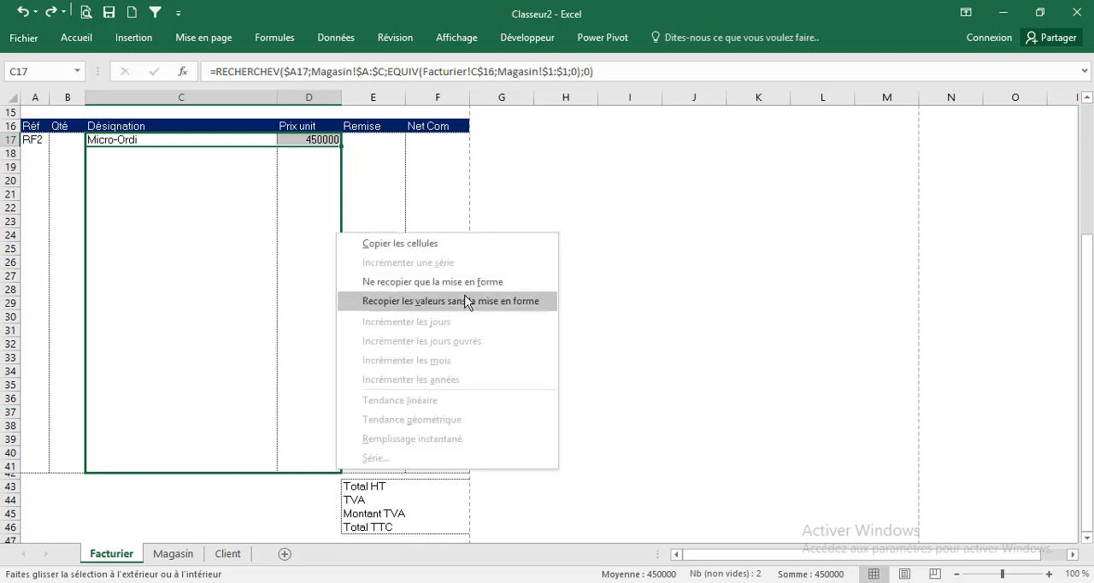
left_click(465, 297)
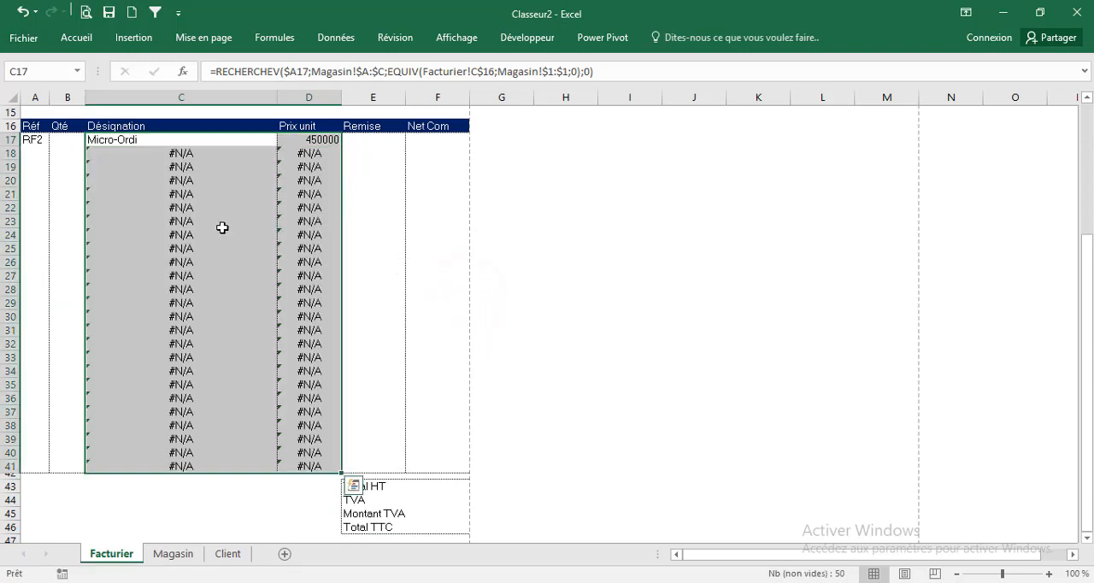
Wrap the RECHERCHEV formula in C17 in SIERREUR, with an empty string "" as the value if error
left_click(107, 139)
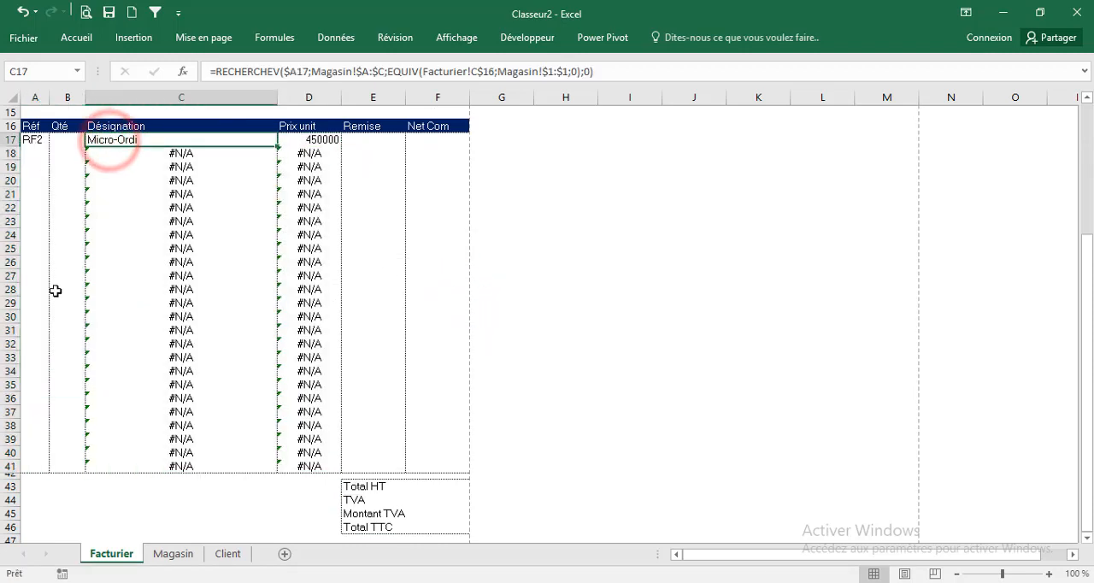
left_click(215, 72)
type("s")
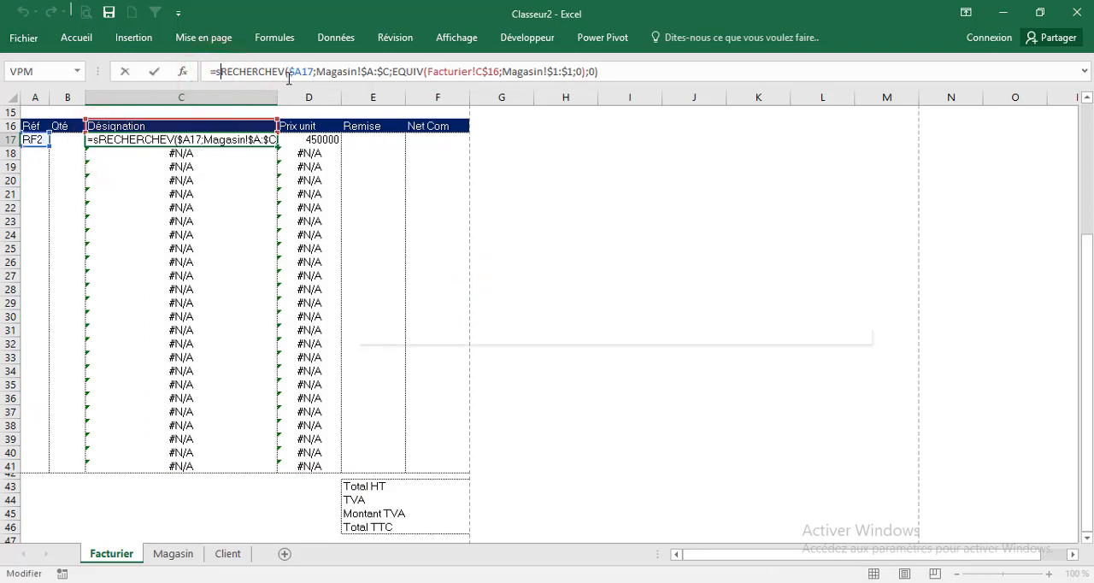
type("i")
key("Down")
key("Down")
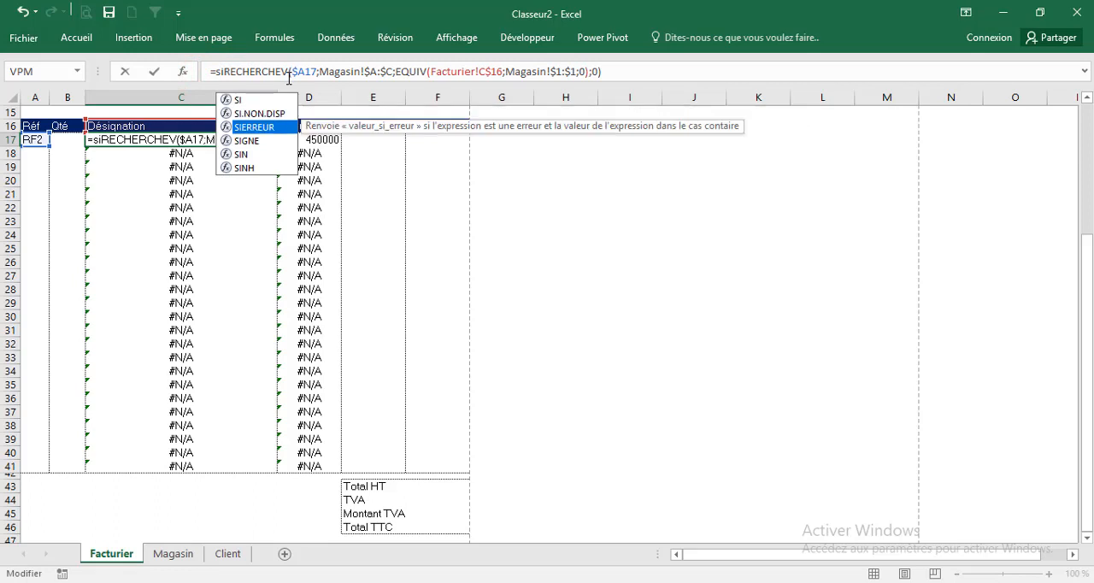
key("Tab")
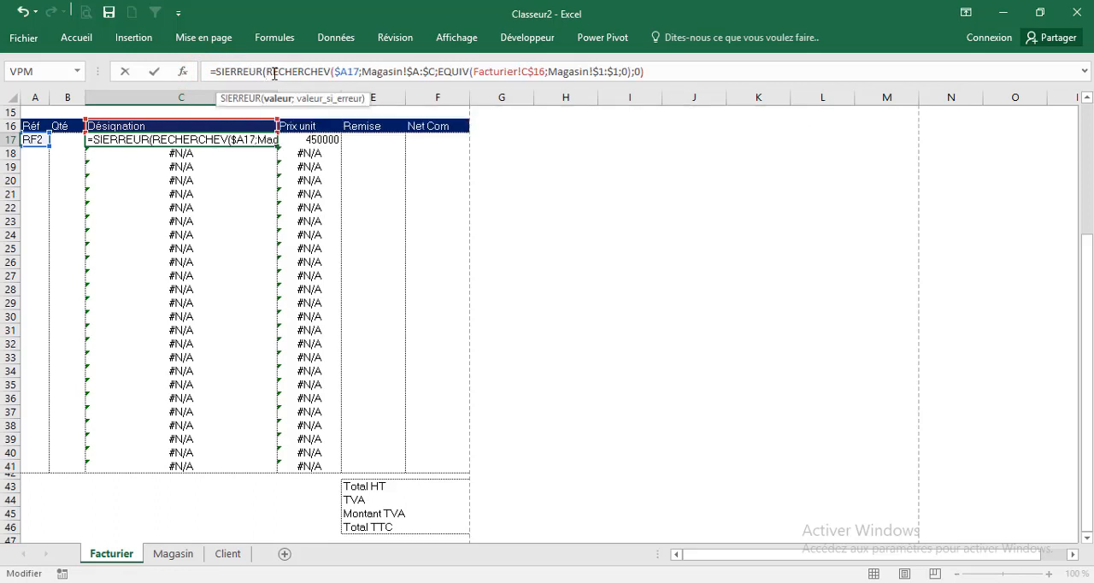
left_click(651, 74)
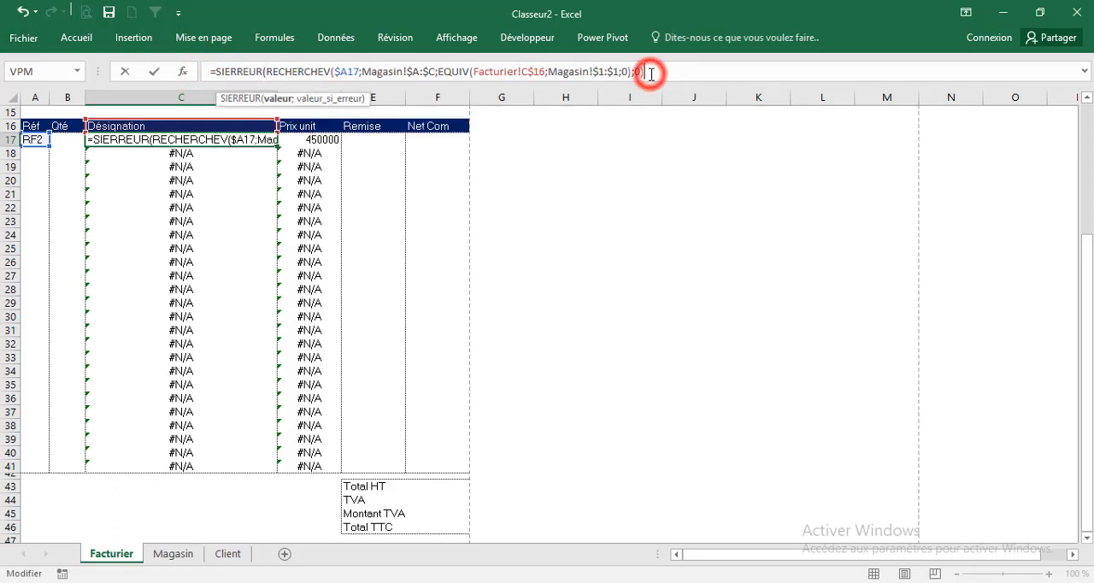
type(";")
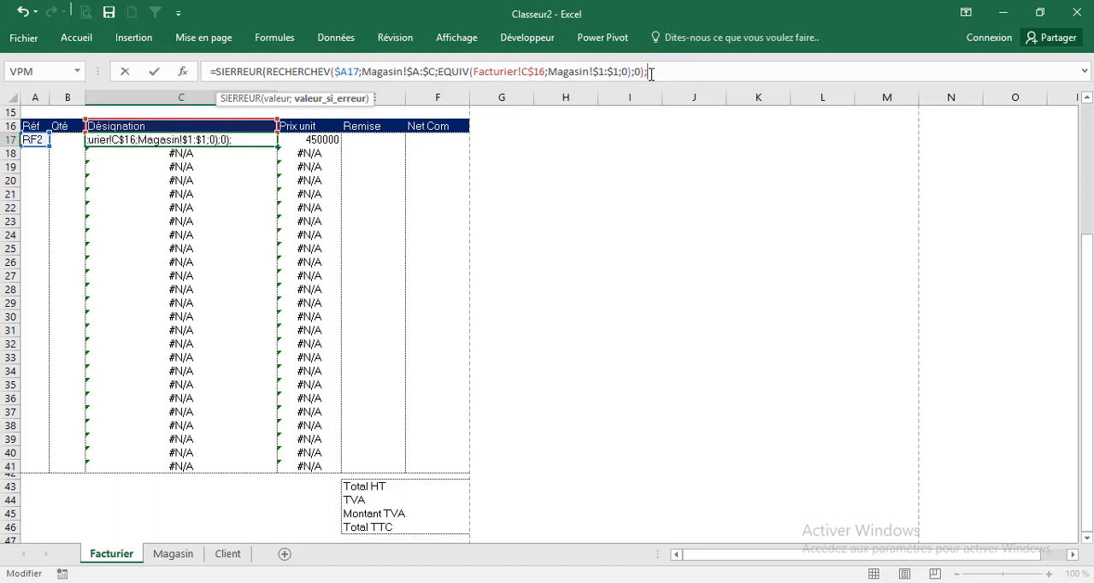
type("\"\")")
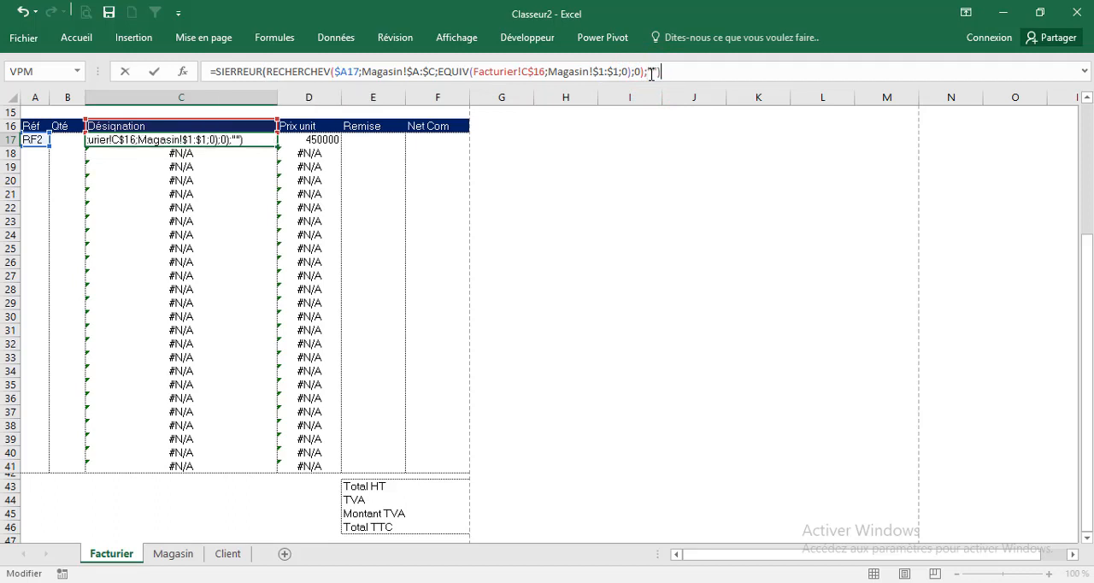
key("Return")
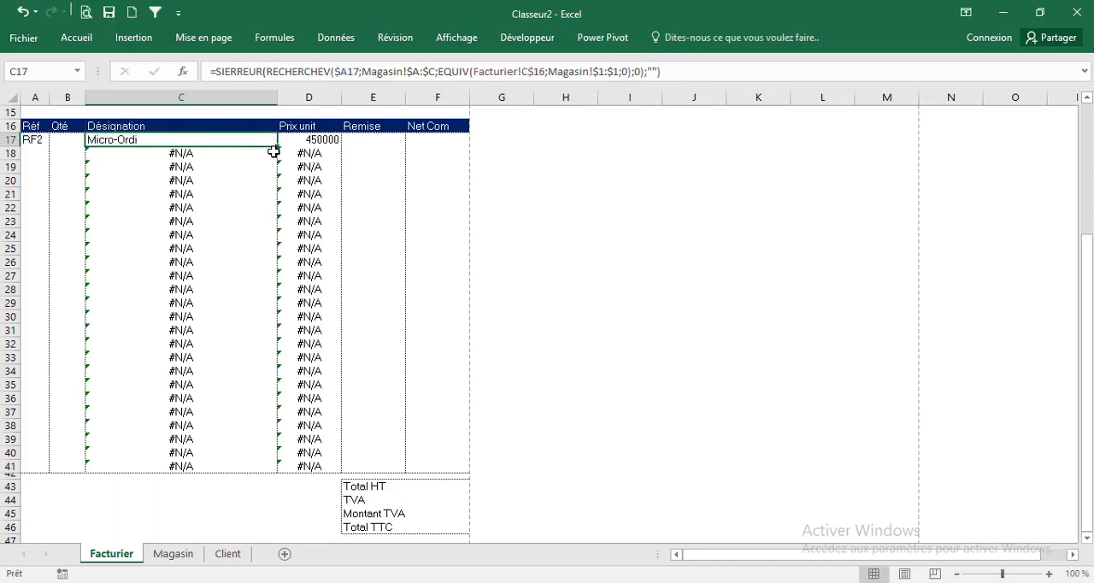
Fill the SIERREUR formula from C17 across C17:D41 without formatting, and check the Désignation cells below row 17
left_click_drag(278, 149, 343, 472)
left_click(430, 300)
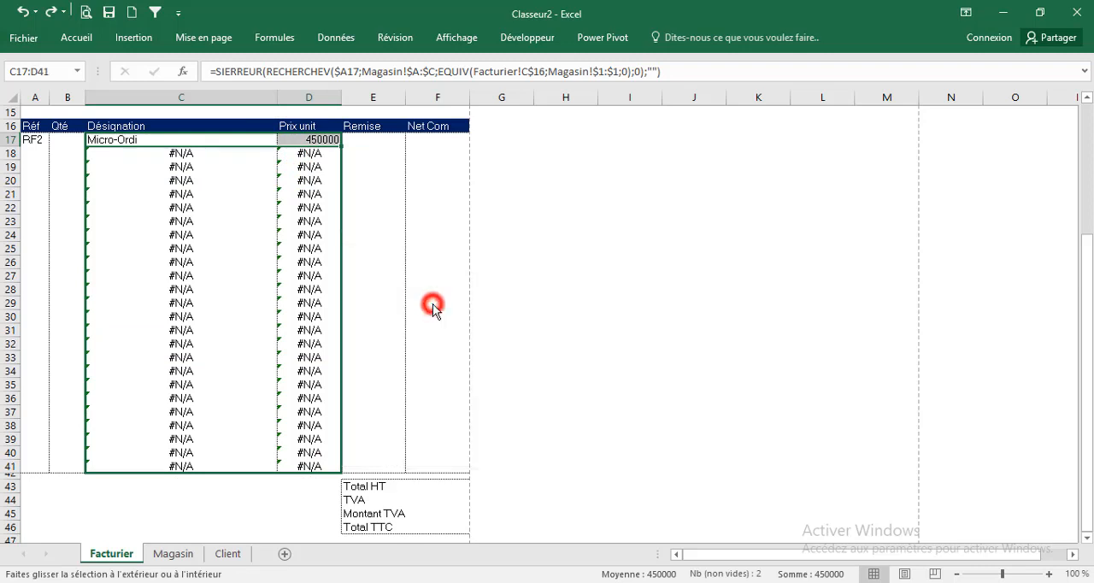
left_click(156, 189)
left_click(183, 248)
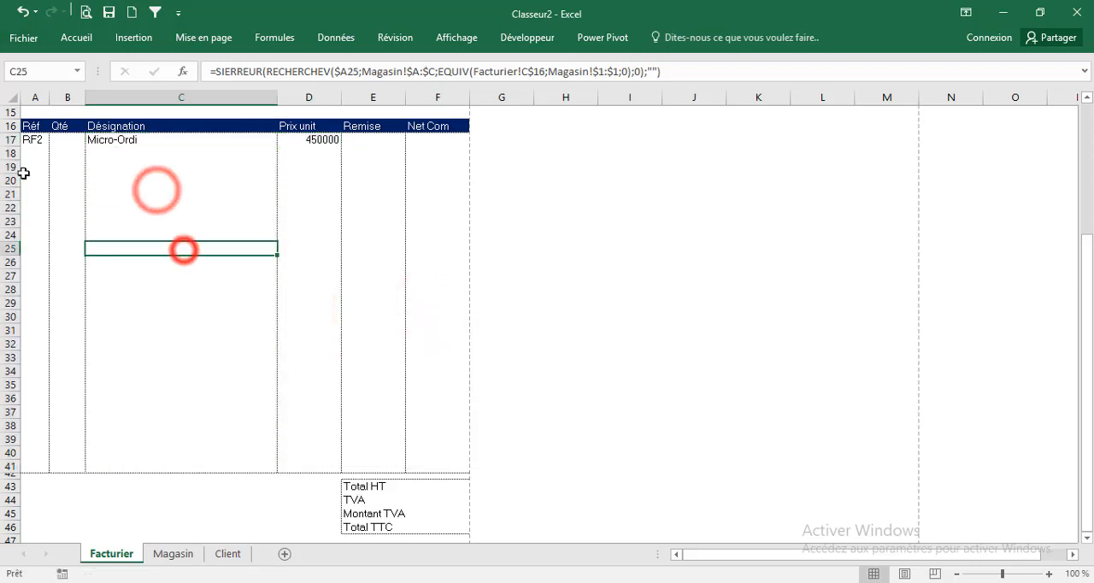
Choose RF4 and then RF1 as the Réf in A17, and enter 2 as the Qté in B17
left_click(31, 141)
left_click(57, 139)
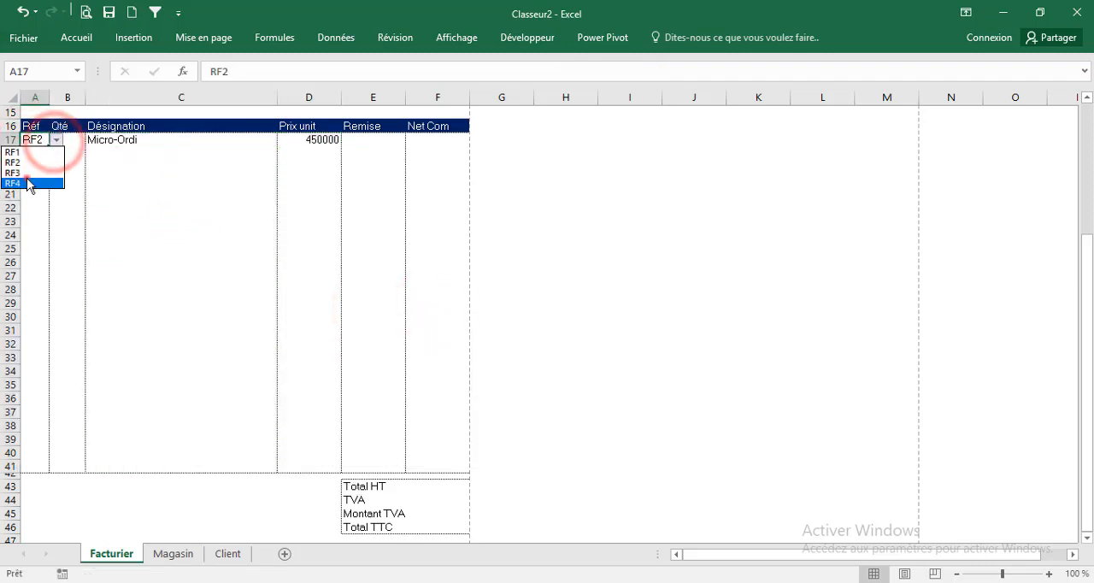
left_click(29, 181)
left_click(56, 140)
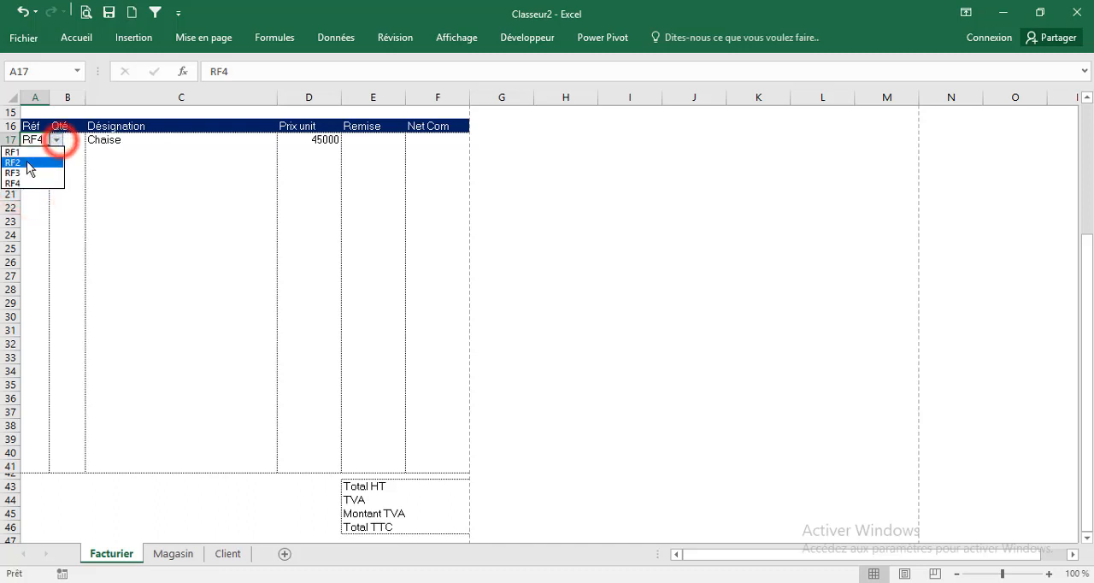
left_click(25, 151)
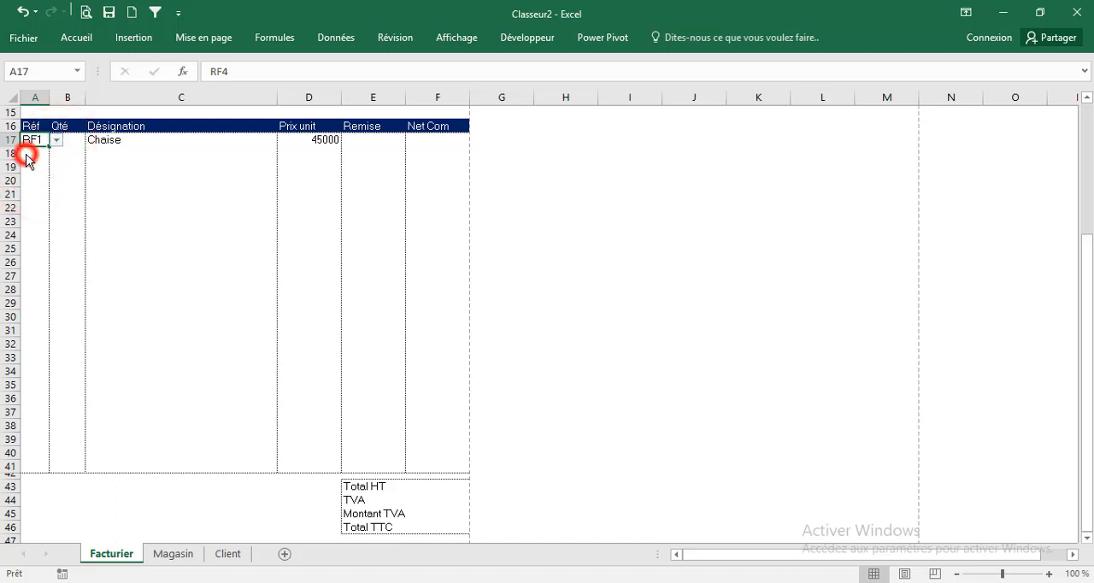
left_click(76, 138)
type("2")
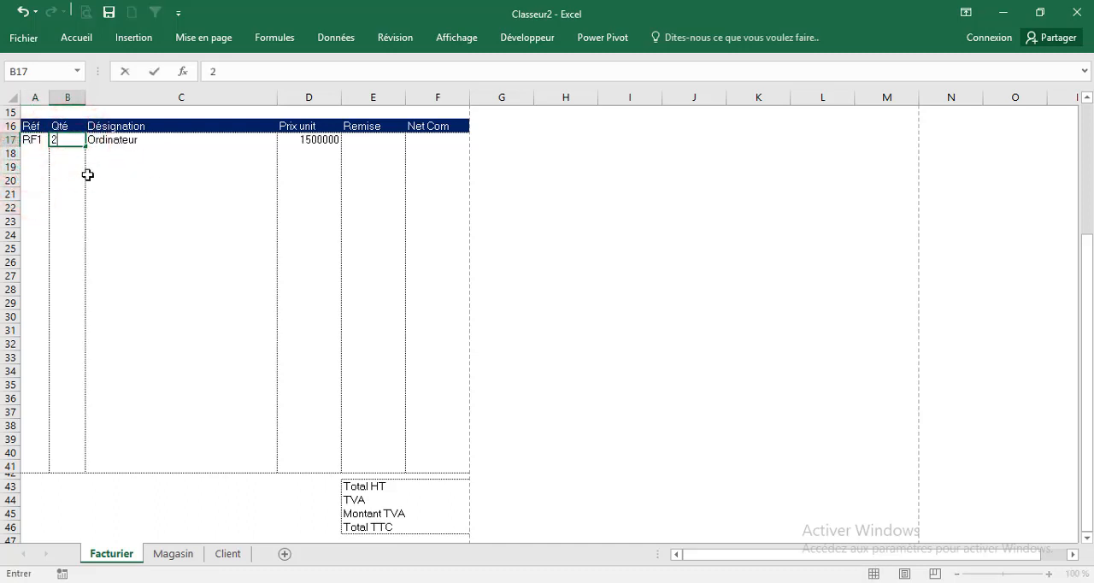
Format the Remise cells E17:E41 of the invoice table in the percentage style
left_click(67, 170)
left_click(366, 141)
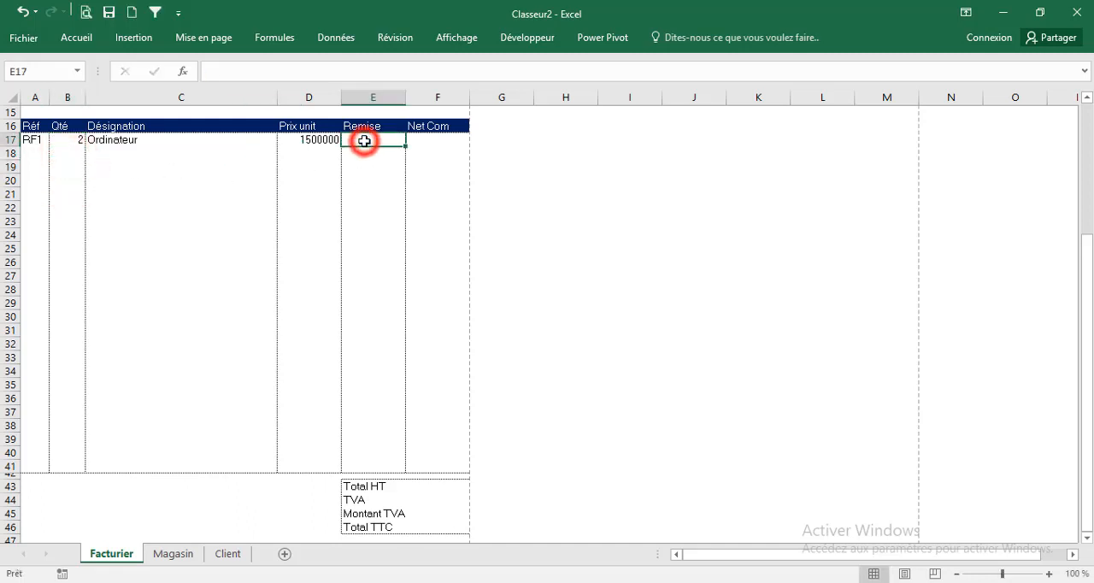
left_click_drag(364, 144, 384, 467)
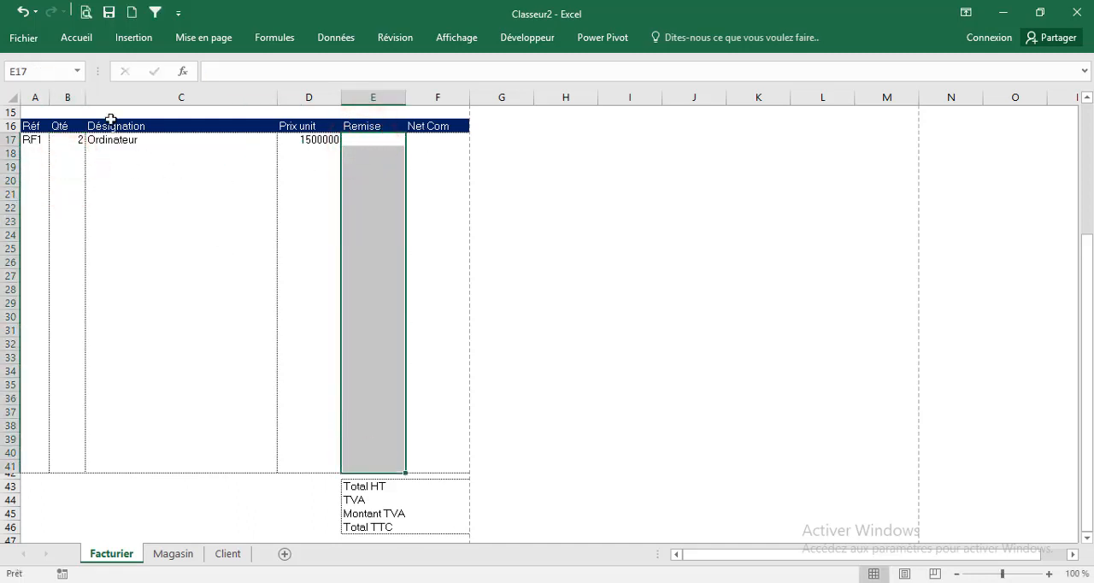
left_click(86, 39)
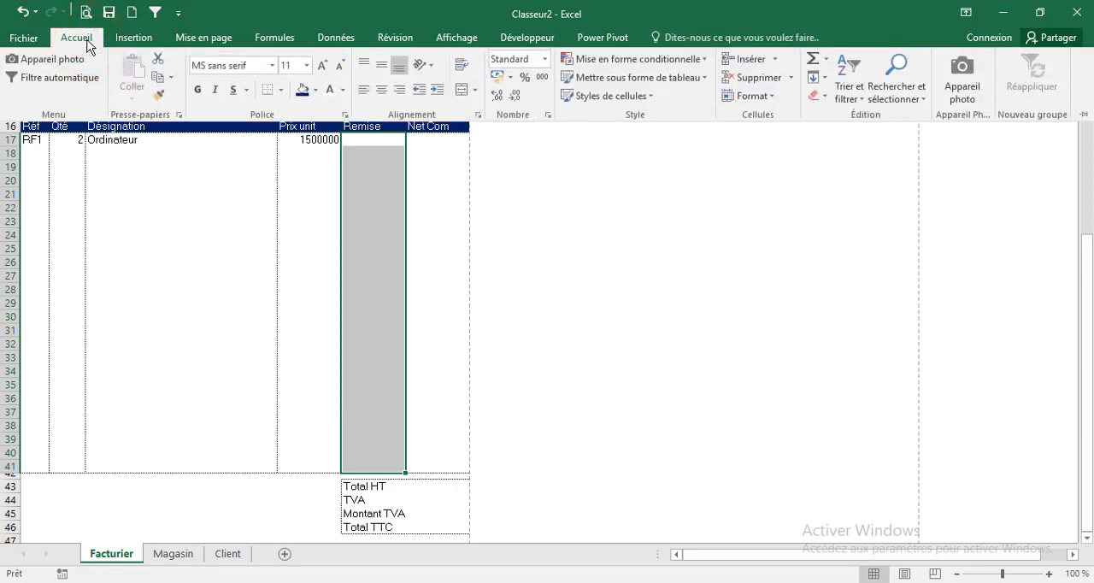
left_click(523, 80)
Enter a 5% Remise in E17 for the first invoice line and select its Net Com cell F17
left_click(368, 139)
left_click(383, 141)
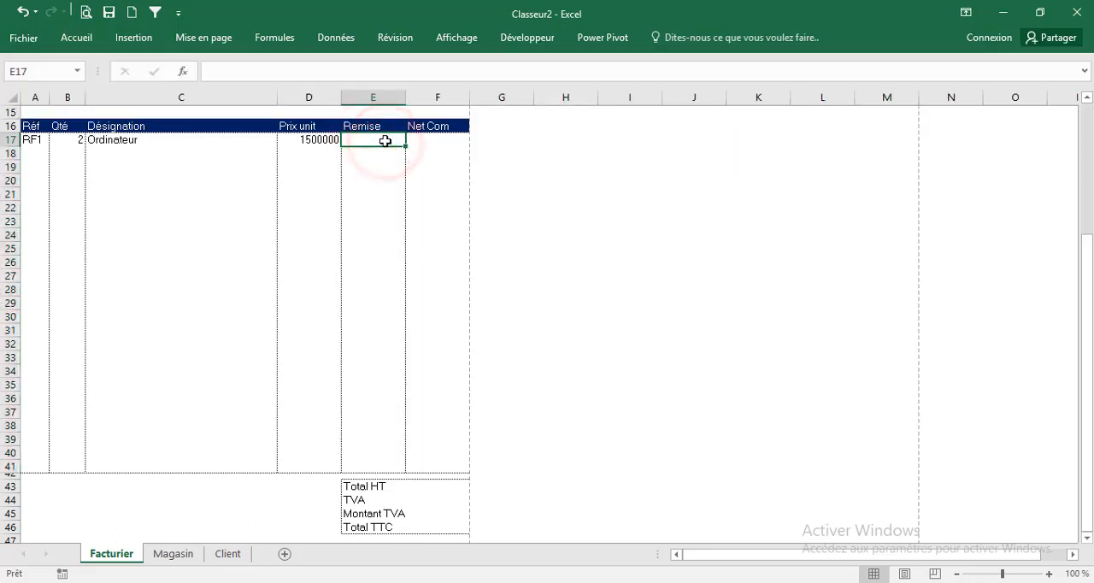
type("5")
left_click(386, 154)
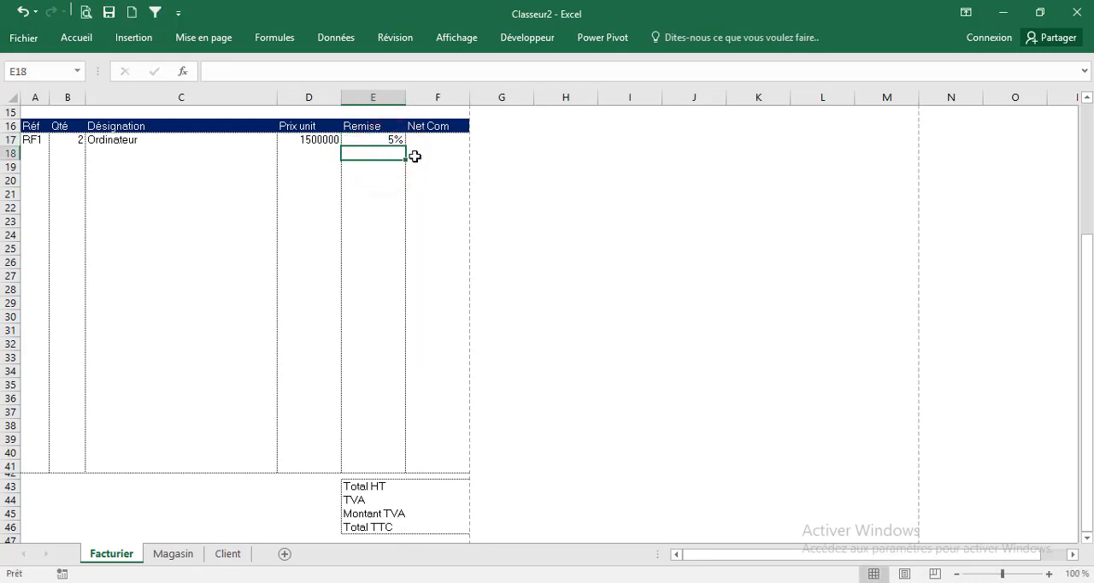
left_click(418, 140)
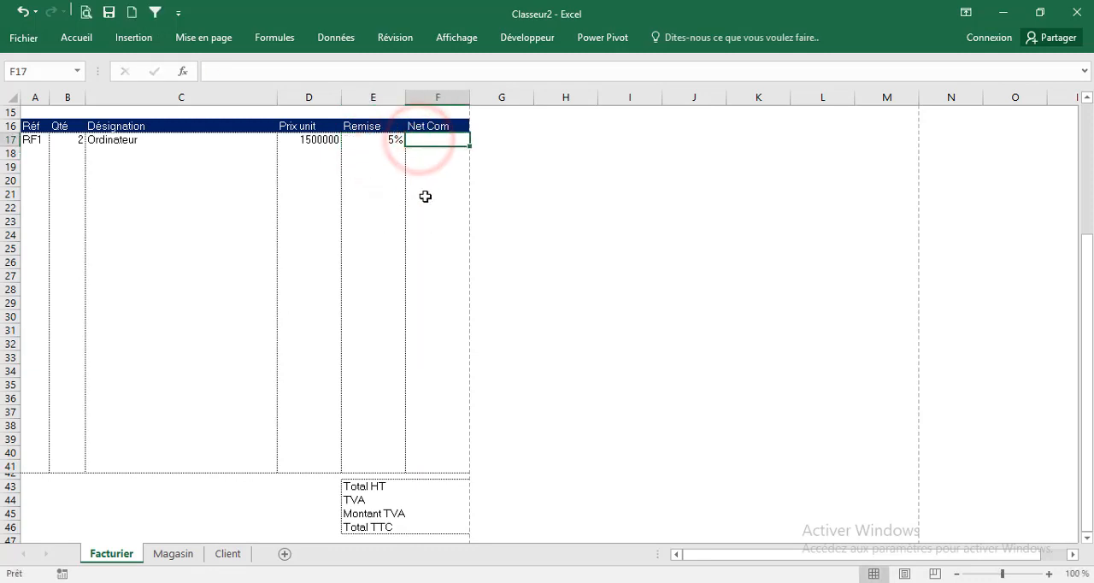
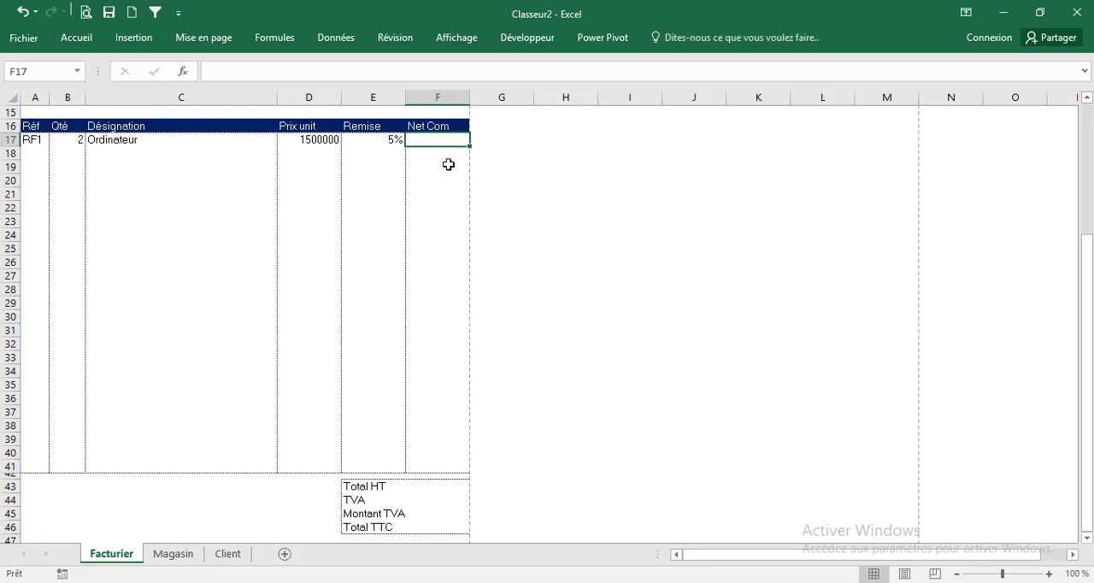
Enter the Net Com formula =D17*B17-D17*B17*E17 in F17 for the first invoice line
type("=")
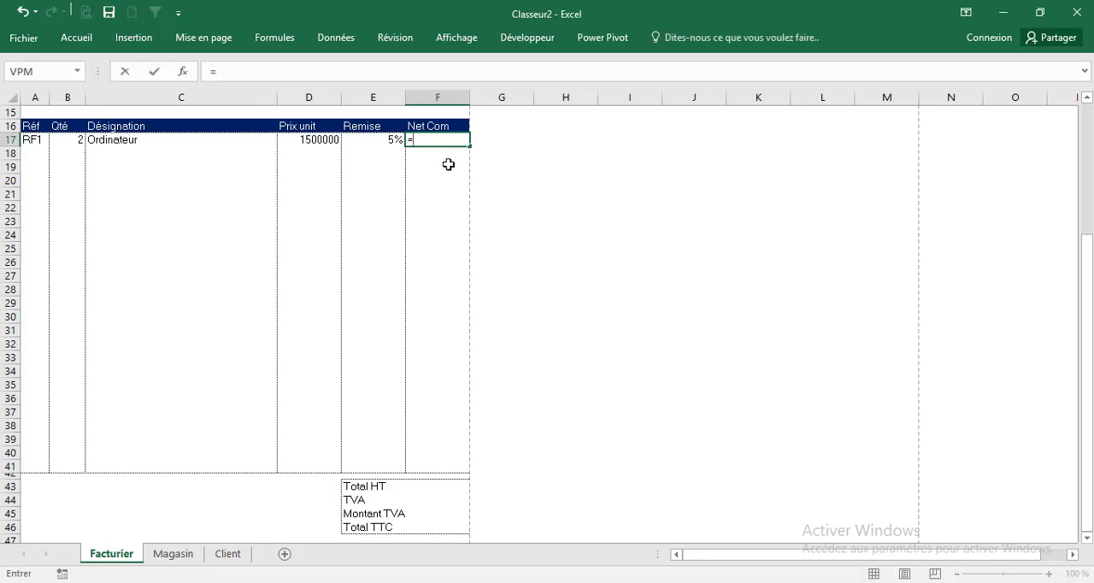
key("Left")
key("Left")
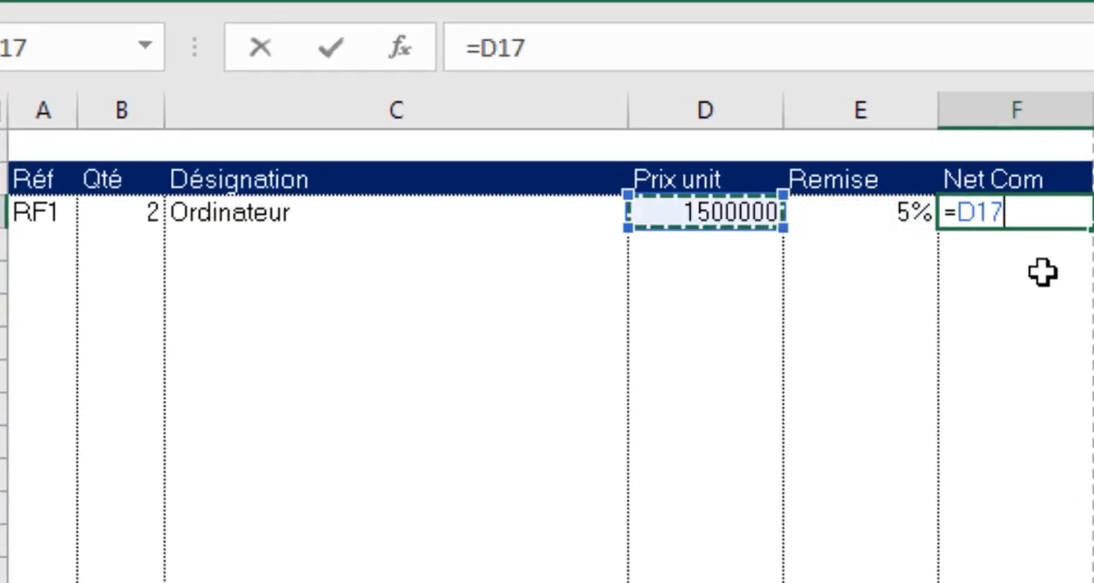
type("*")
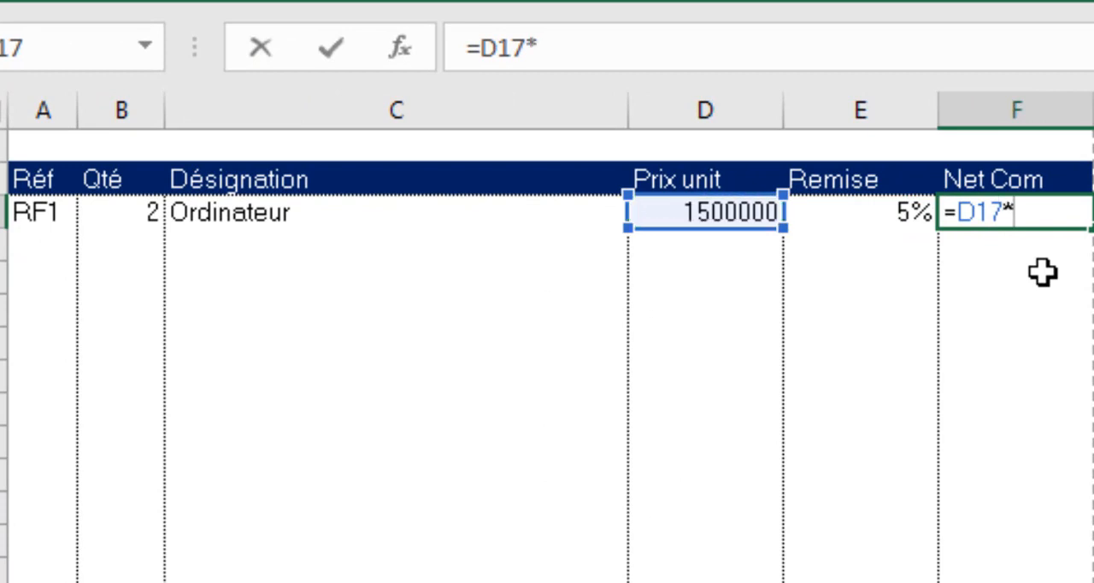
key("Left")
key("Left")
key("Left")
key("Left")
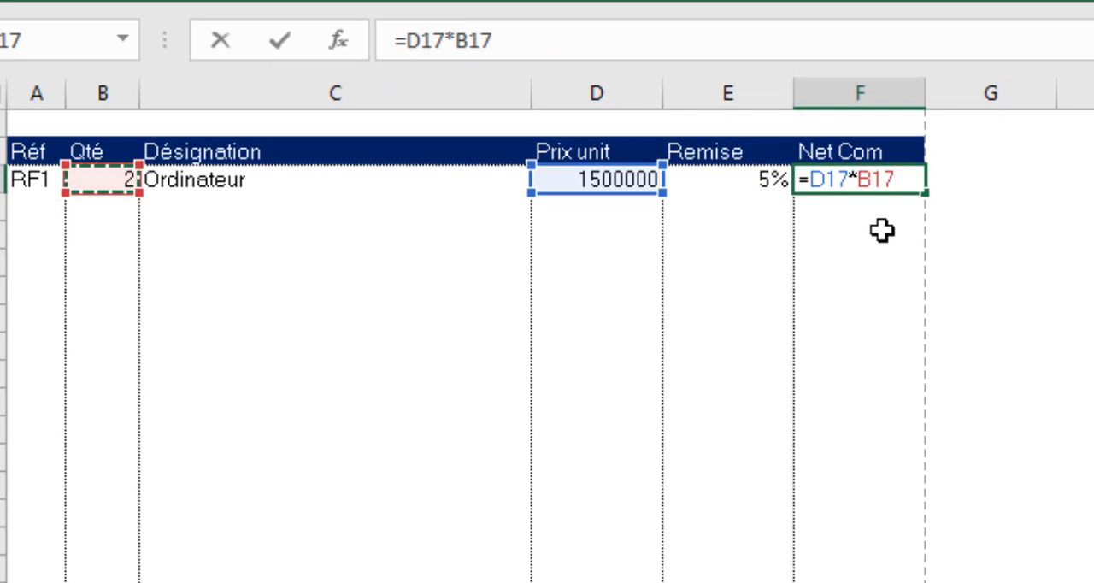
type("-")
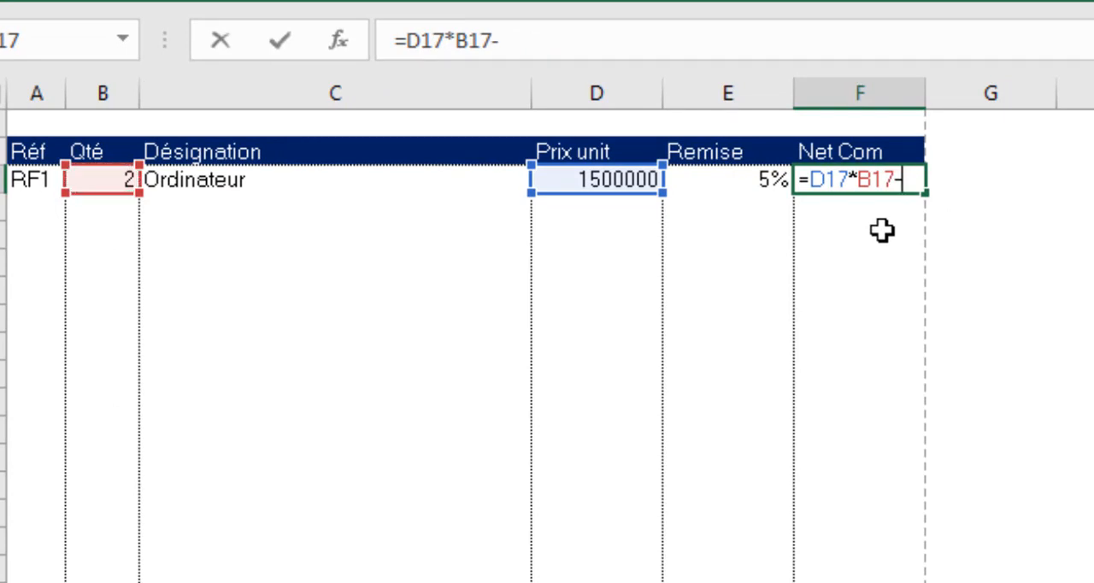
key("Left")
key("Left")
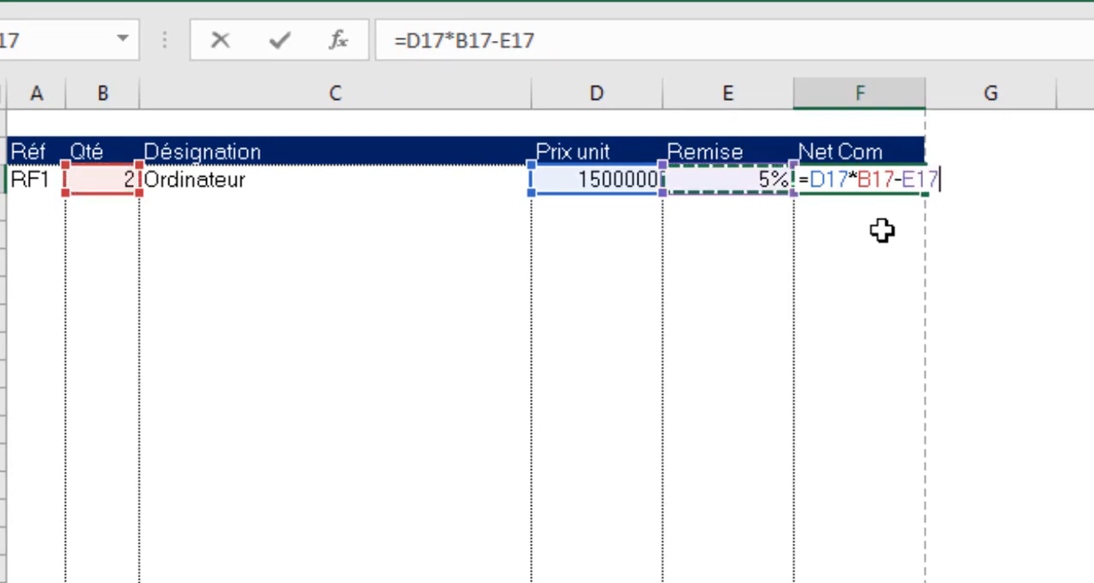
type("*")
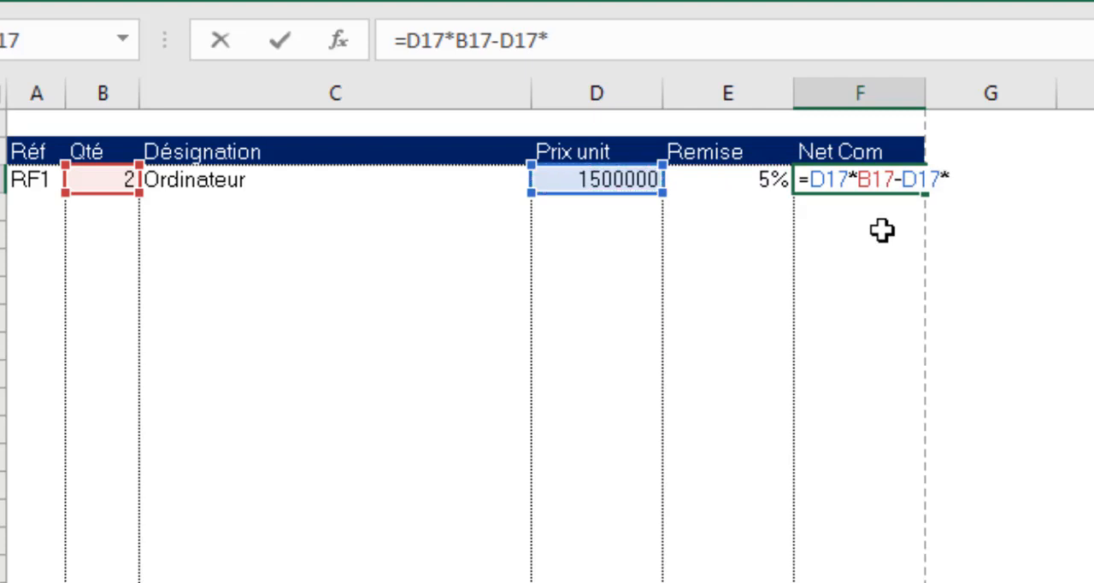
key("Left")
key("Left")
key("Left")
key("Left")
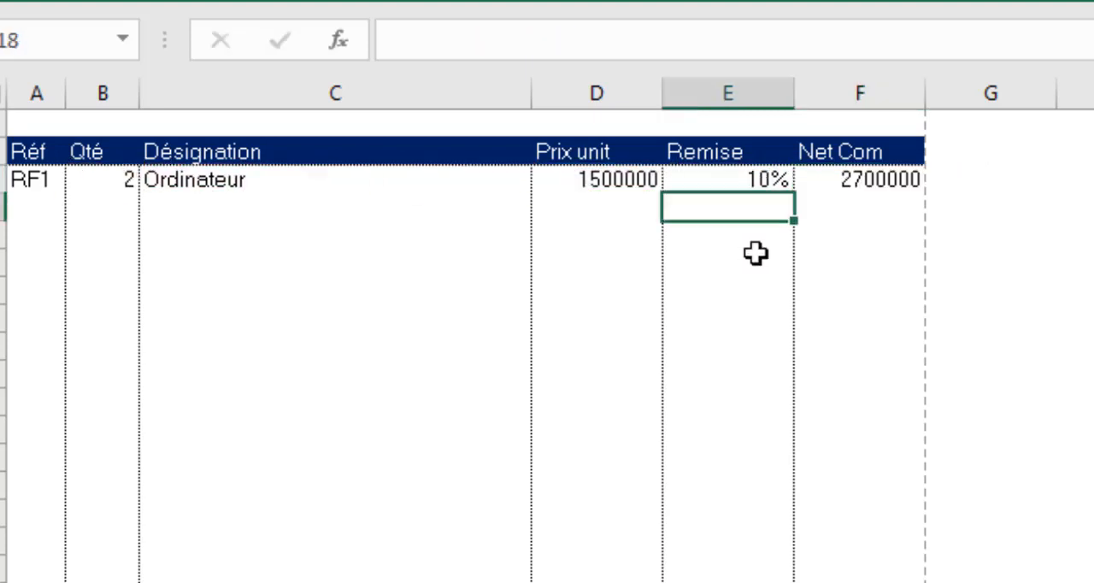
Fill the Net Com formula from F17 down through F41
left_click(894, 189)
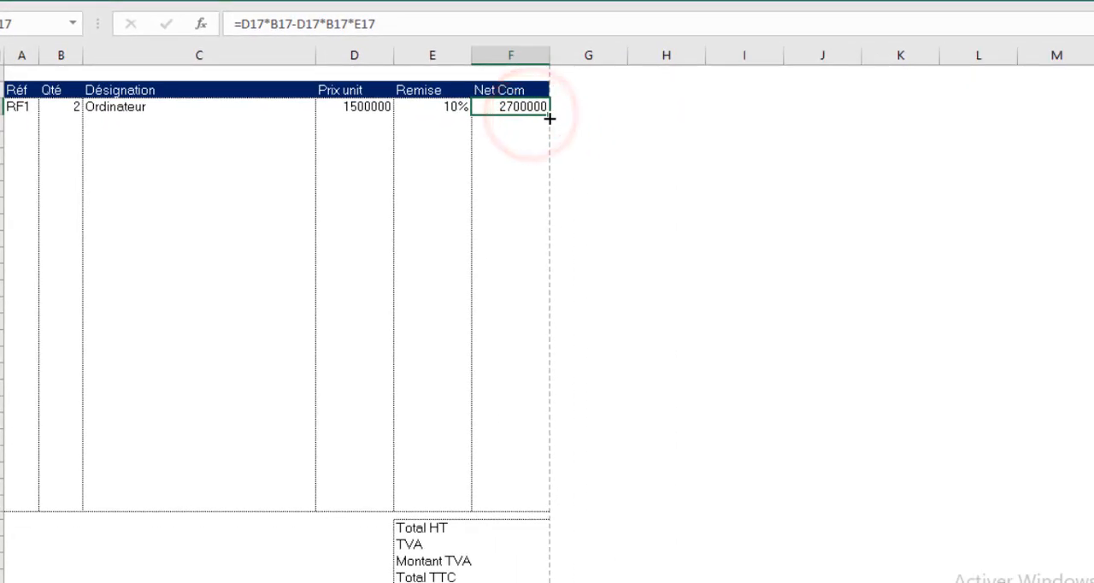
left_click_drag(549, 119, 560, 517)
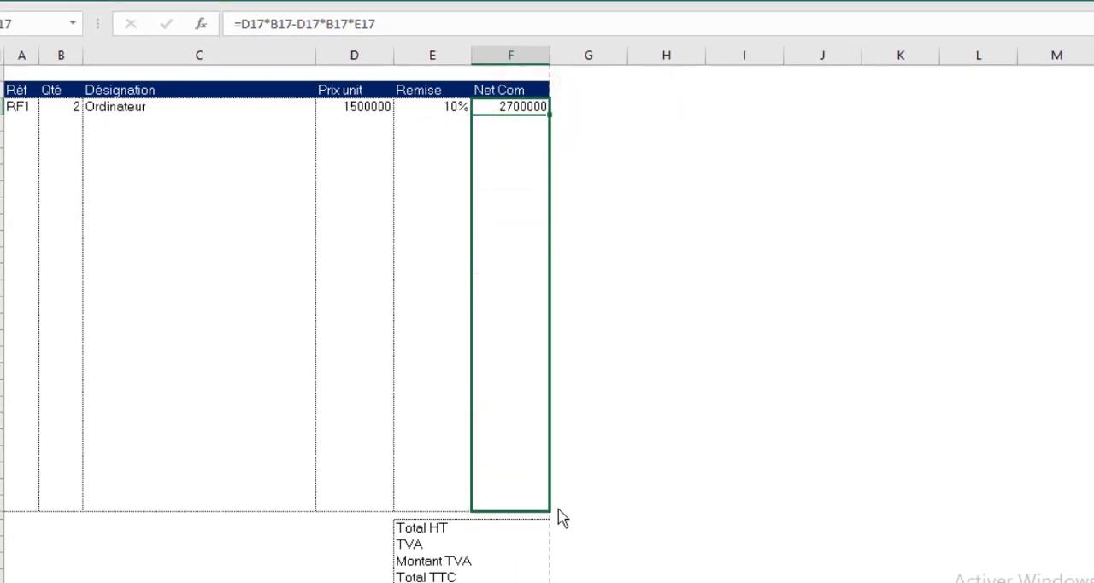
left_click(648, 310)
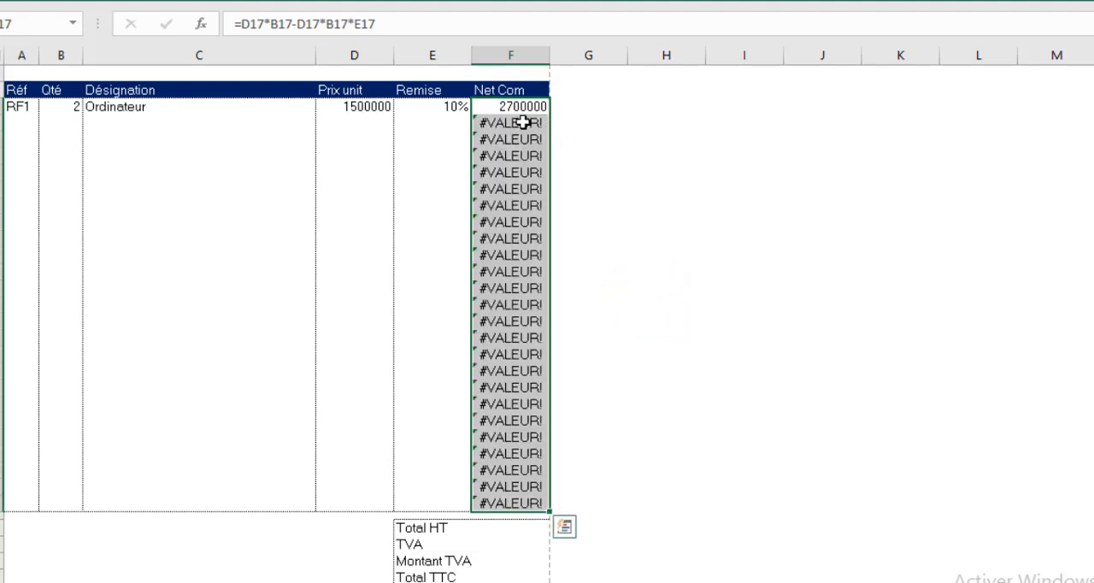
Wrap the Net Com formula in SIERREUR with "" as the error value and apply it to all of F17:F41
left_click(241, 24)
type("si")
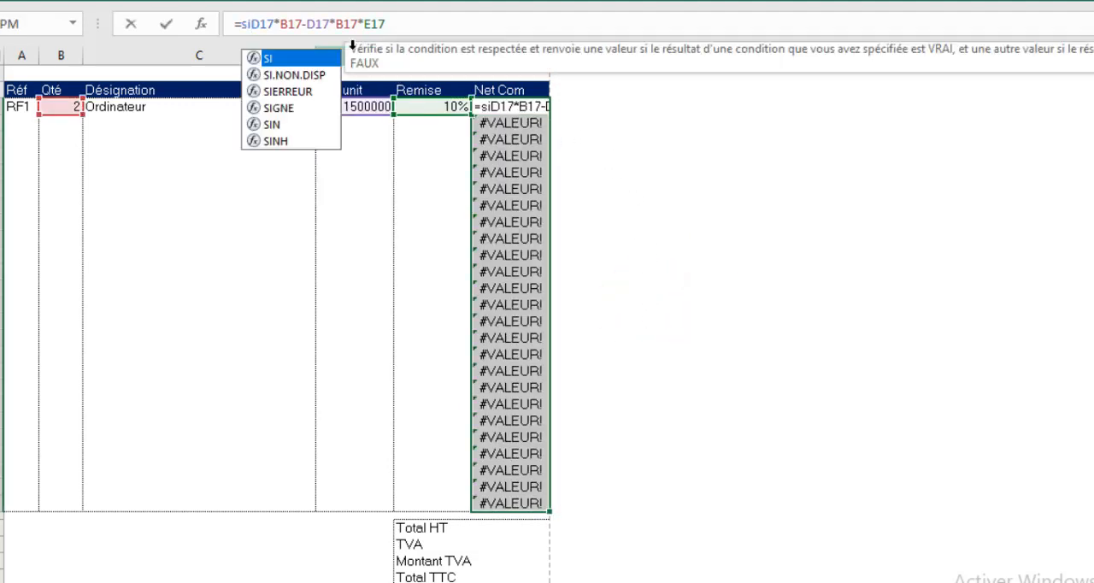
key("Down")
key("Down")
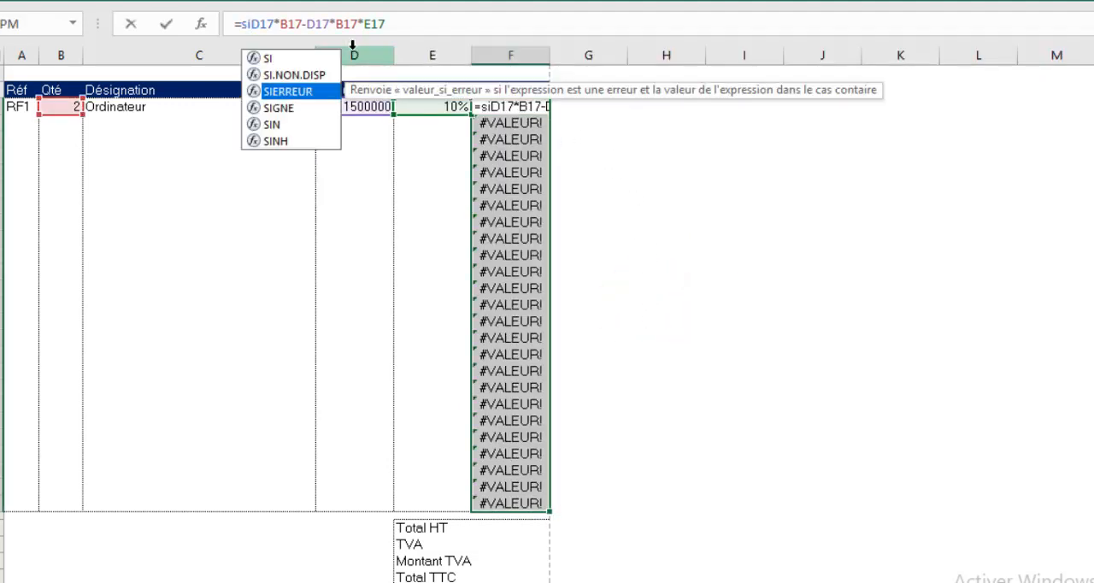
key("Tab")
left_click(457, 22)
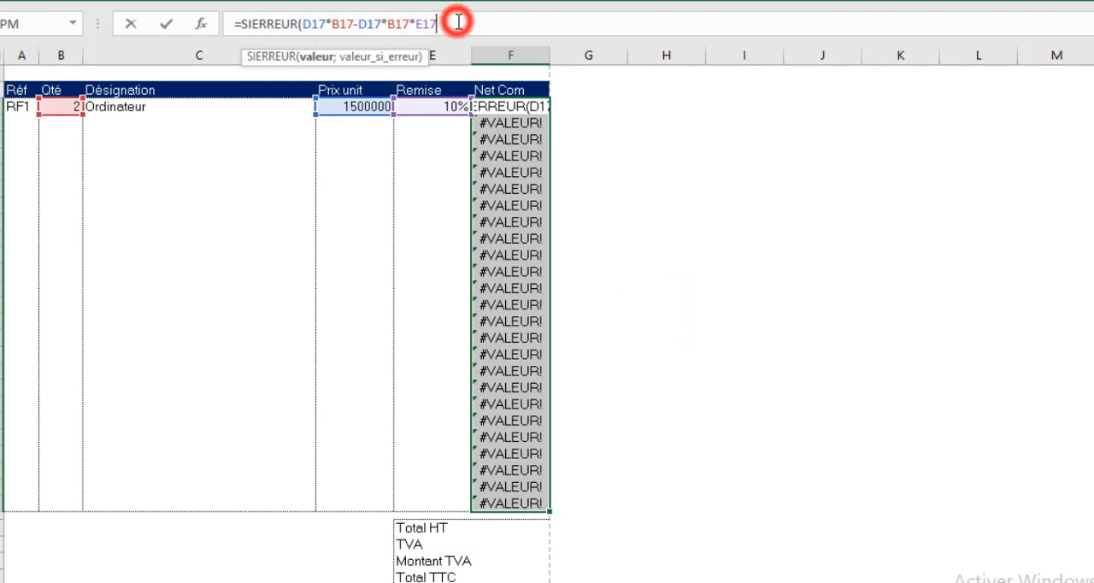
type(";")
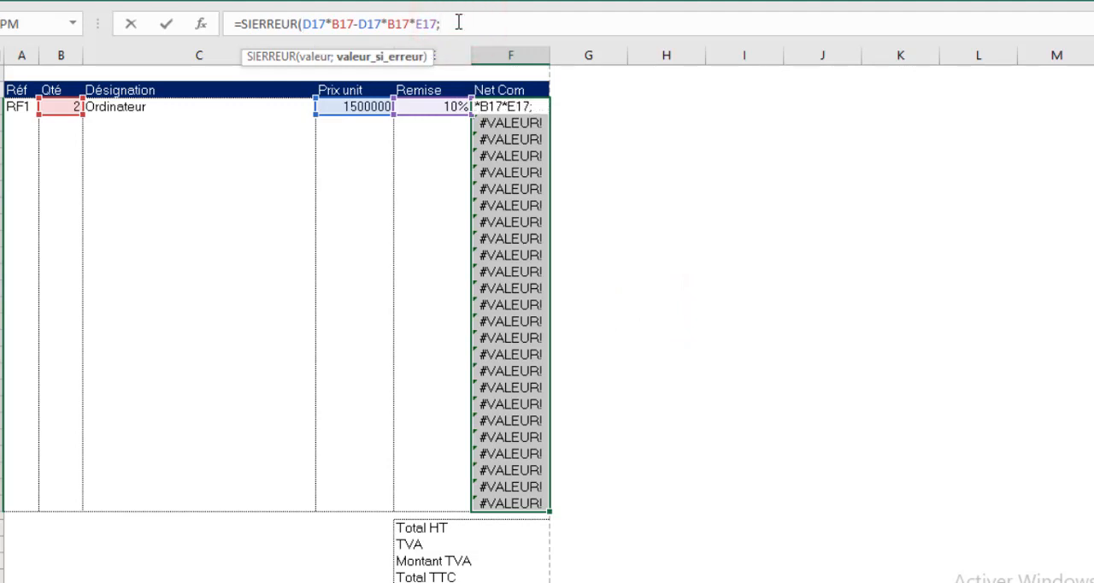
type("\"\")")
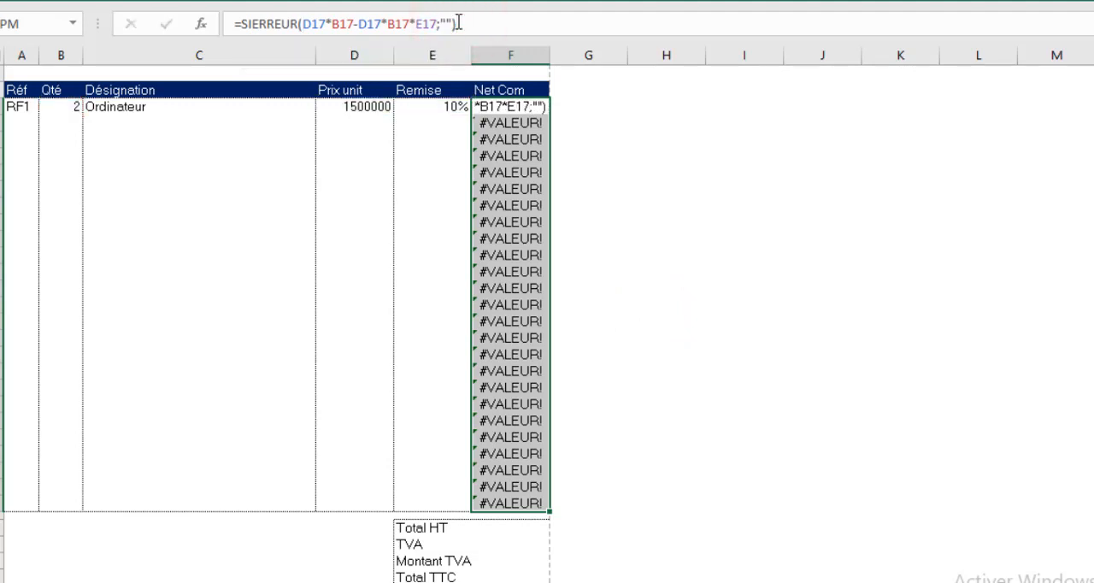
key("ctrl+Return")
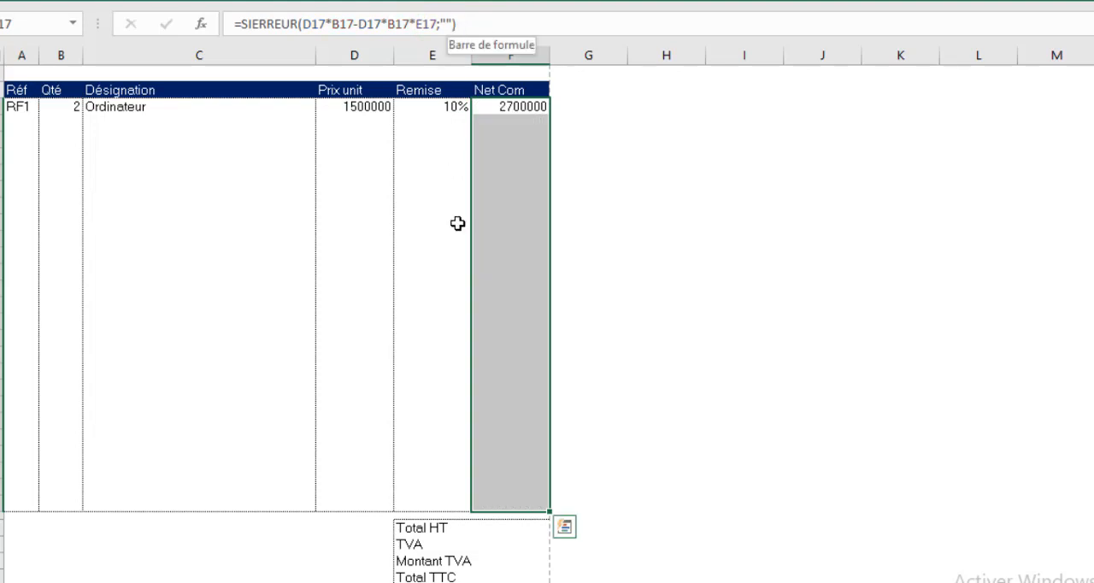
Clear the Réf and Qté in A17:B17 and the Remise in E17
left_click(494, 167)
left_click(36, 107)
left_click_drag(36, 107, 43, 107)
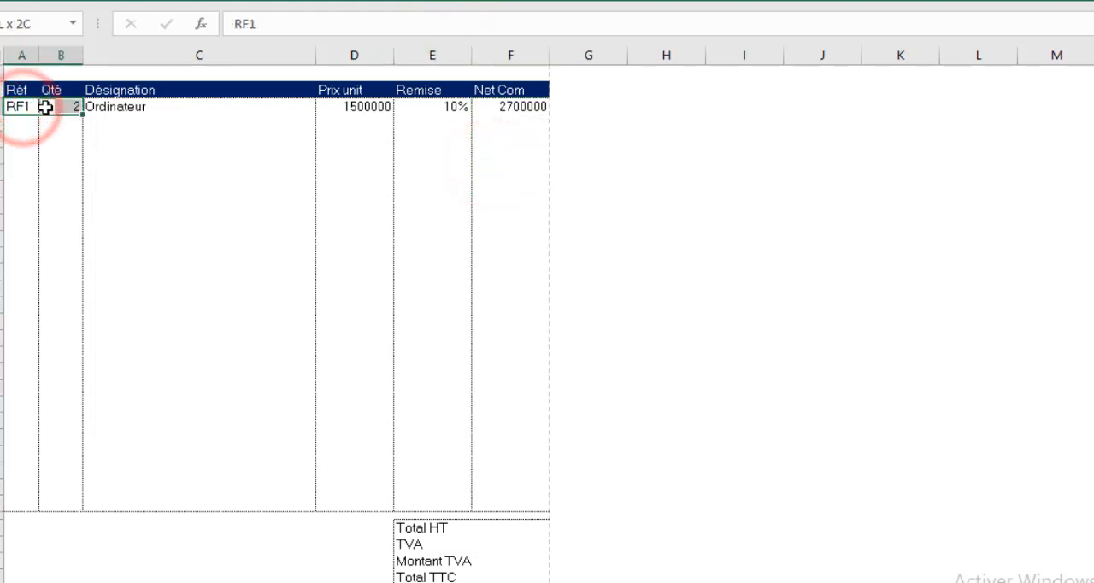
key("Delete")
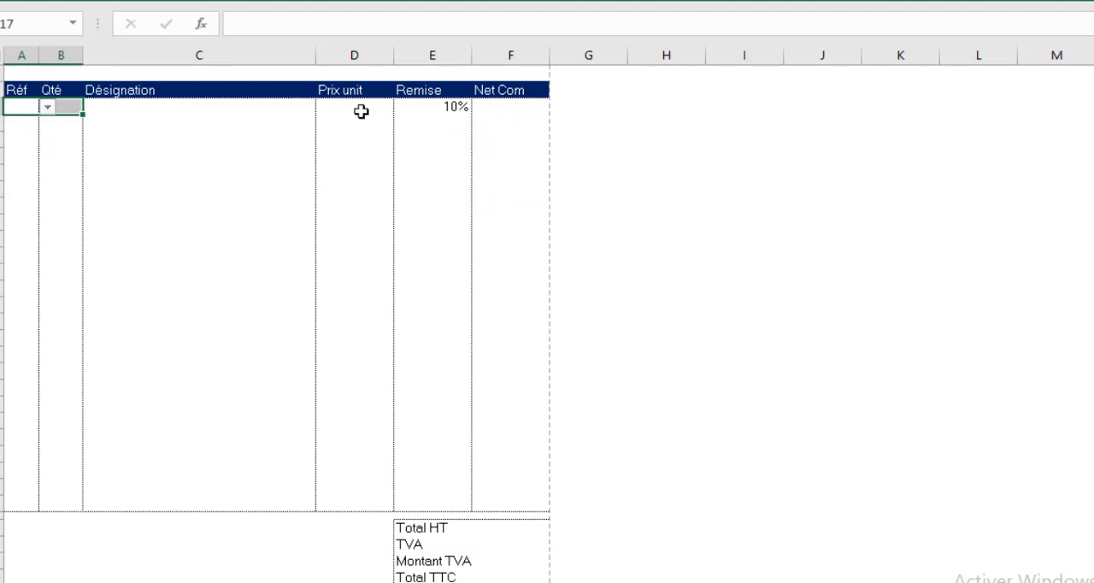
left_click(447, 107)
key("Delete")
left_click(412, 140)
Choose RF1 as the Réf in A17 and RF4 as the Réf in A18
left_click(19, 107)
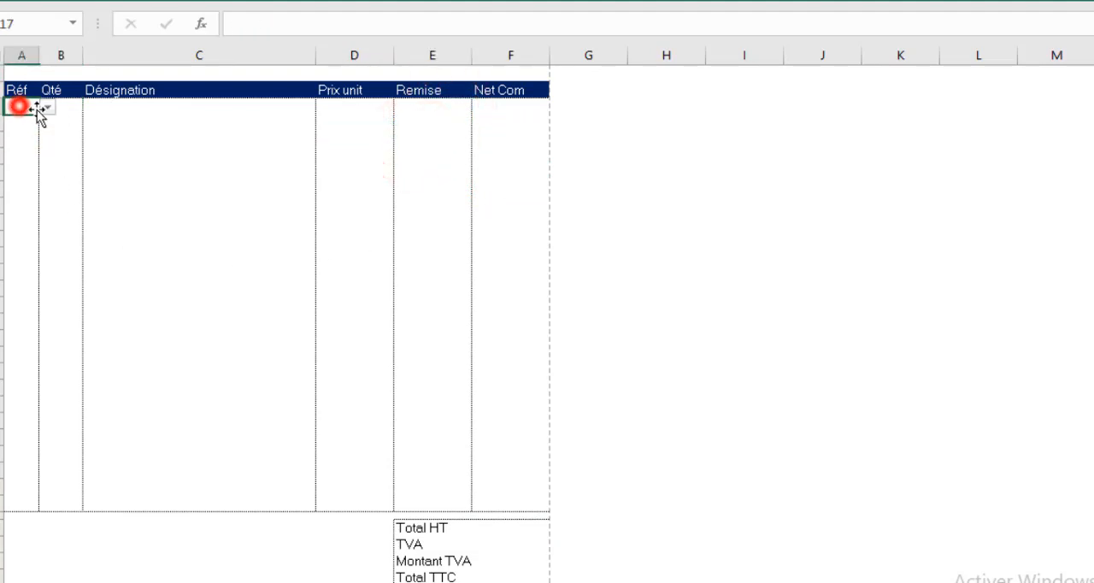
left_click(47, 107)
left_click(38, 124)
left_click(26, 123)
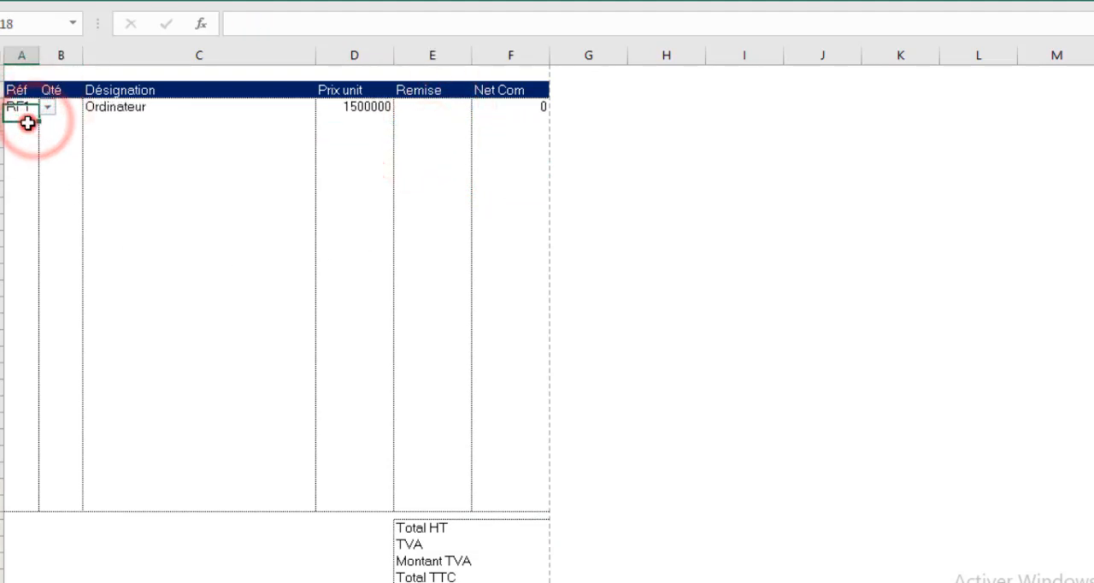
left_click(47, 124)
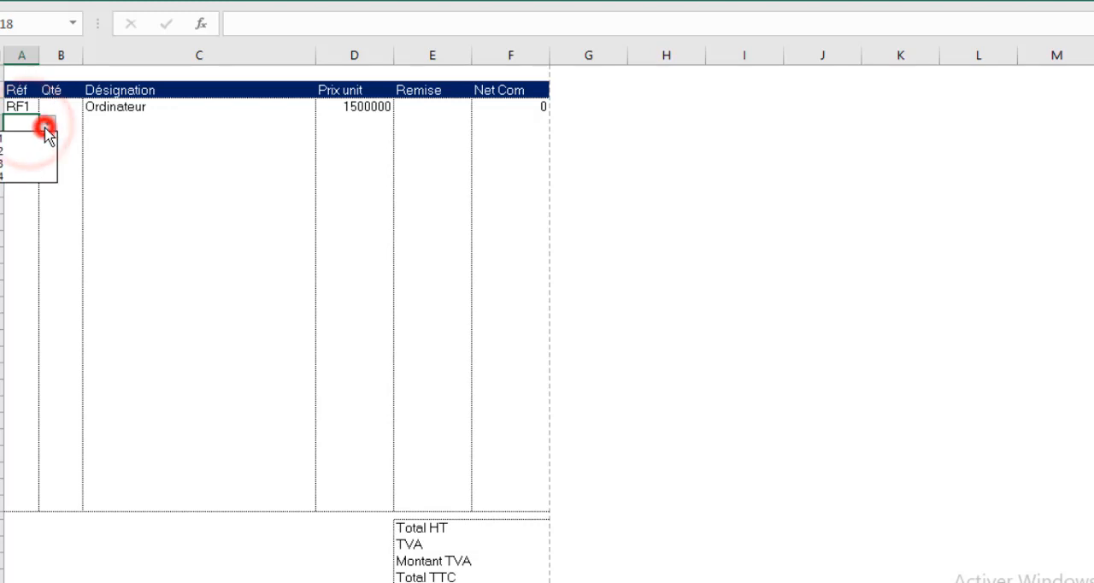
left_click(29, 176)
Enter Qté 10 in B17 and 5 in B18, and a 10% Remise in E17
left_click(62, 106)
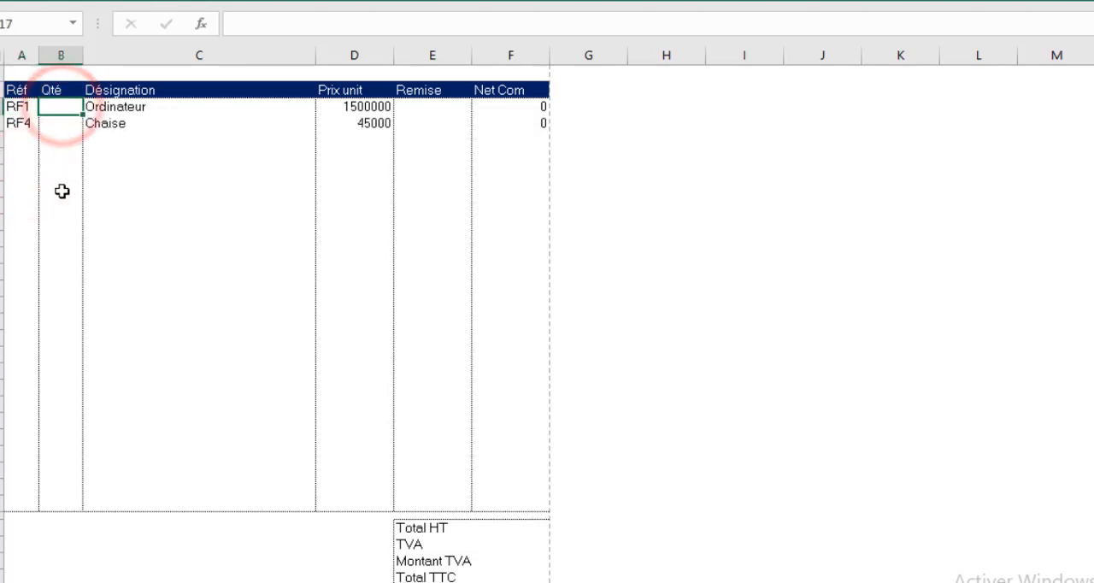
type("10")
key("Return")
type("5")
left_click(426, 105)
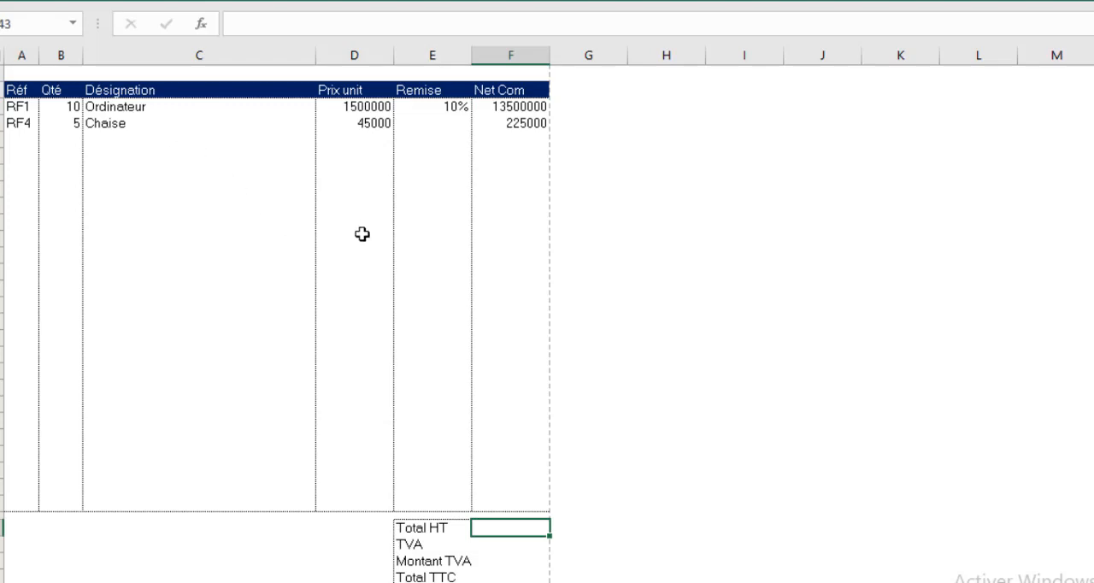
Calculate the Total HT in F43 with the automatic sum =SOMME(F17:F42)
left_click(66, 1)
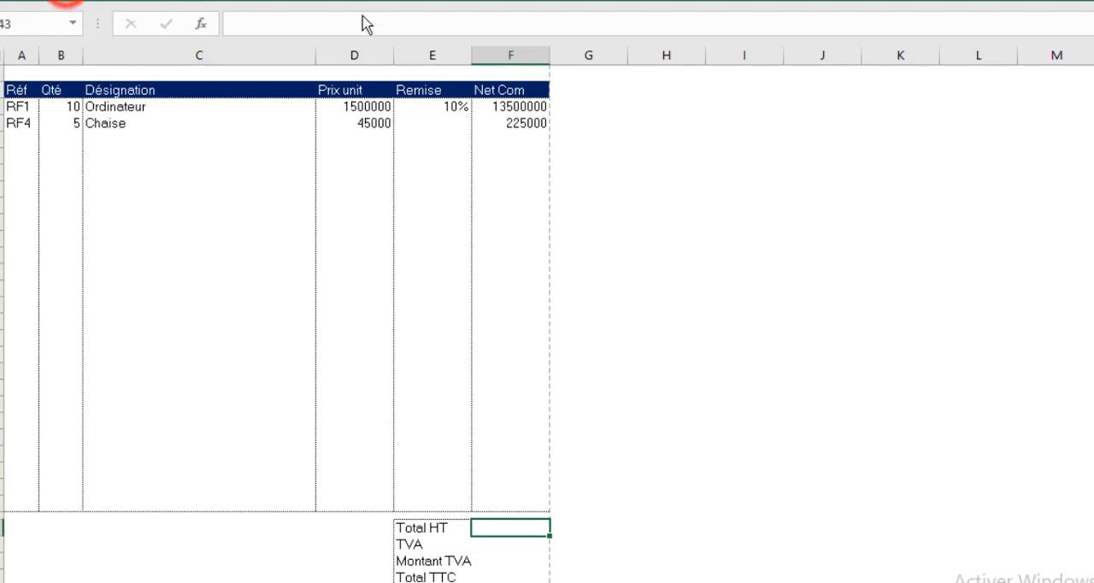
left_click(961, 9)
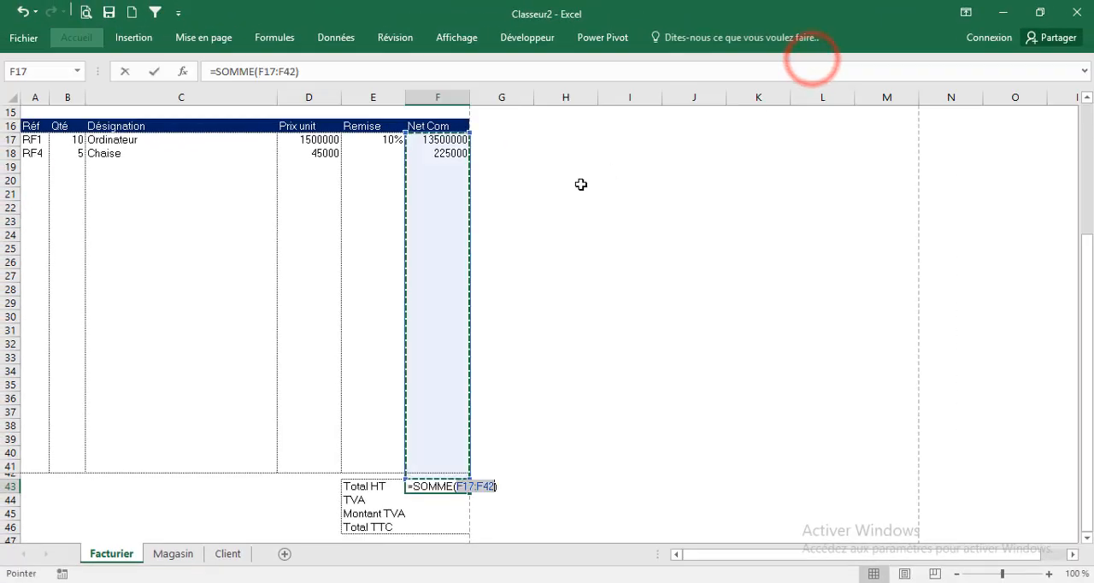
key("Return")
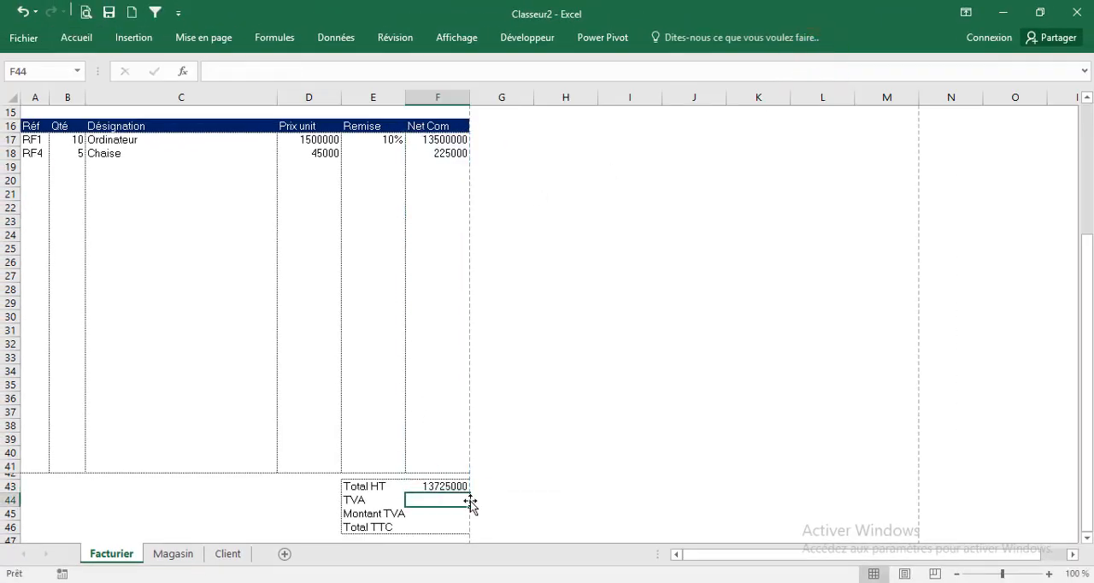
Format the TVA cell F44 in the percentage style and enter 19%
left_click(72, 38)
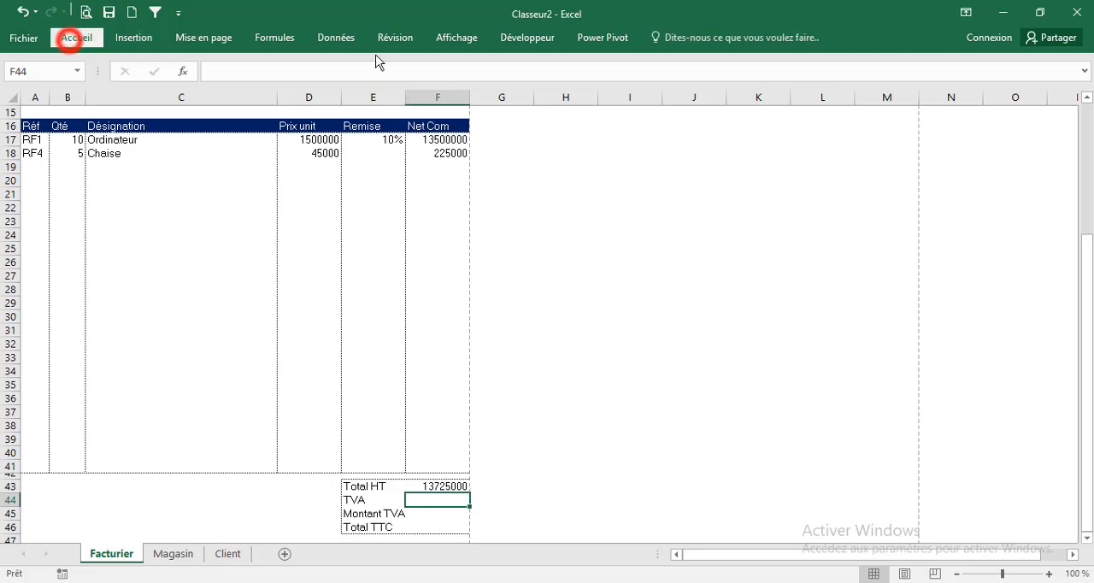
left_click(525, 77)
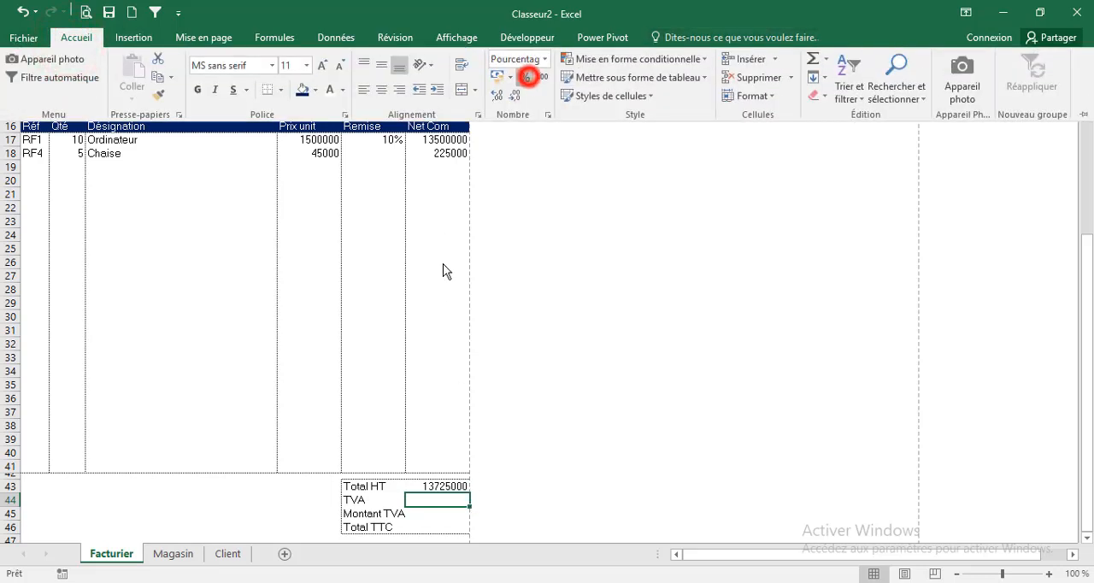
type("19")
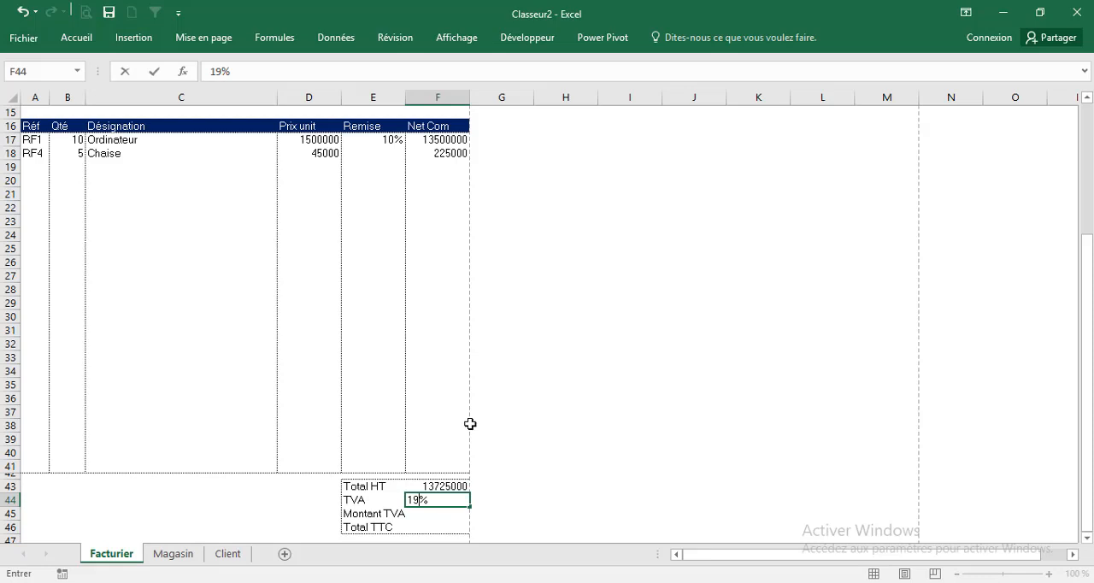
Calculate the Montant TVA in F45 with the formula =F43*F44
left_click(438, 513)
type("=")
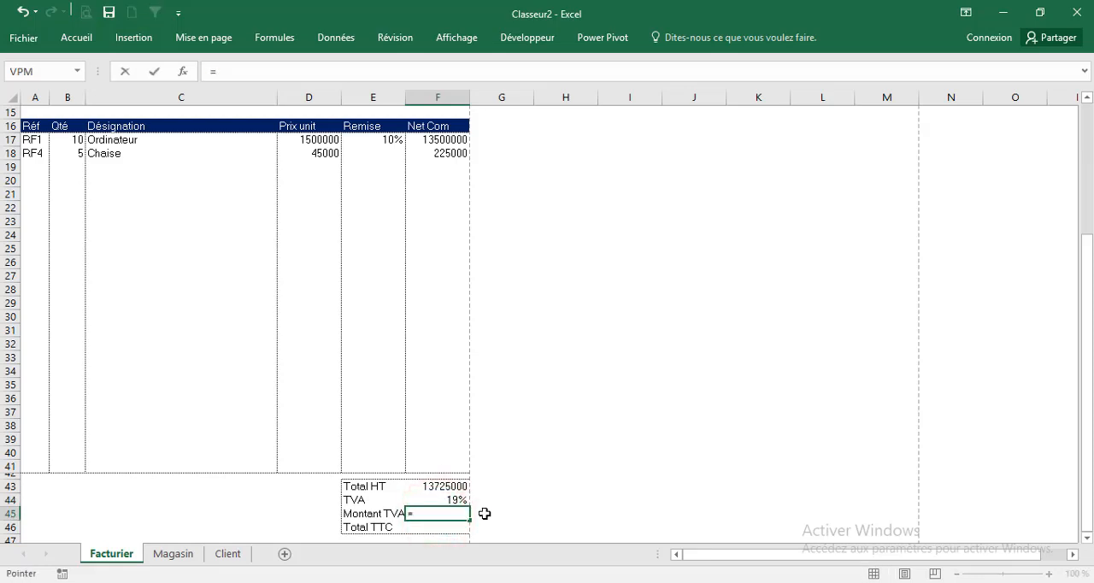
key("Up")
key("Up")
type("*")
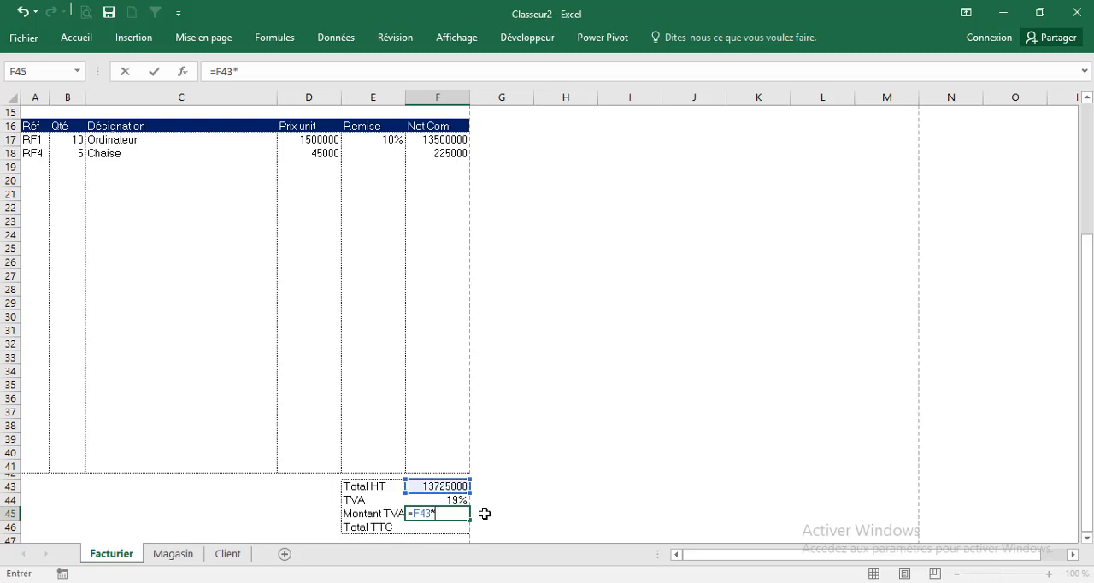
key("Up")
key("ctrl+Return")
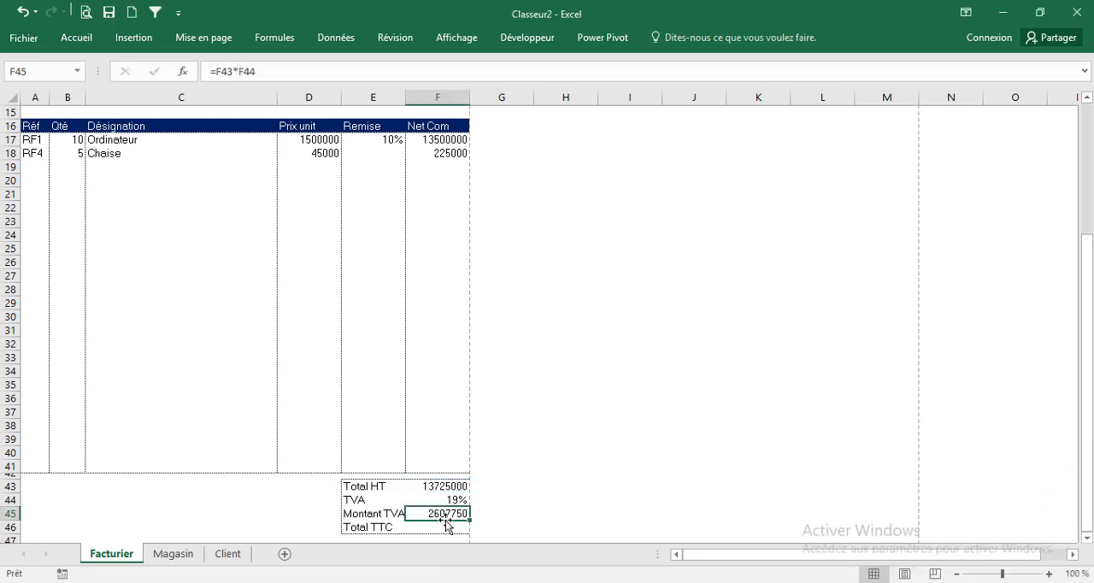
Calculate the Total TTC in F46 with the formula =F43+F45
left_click(435, 529)
type("=")
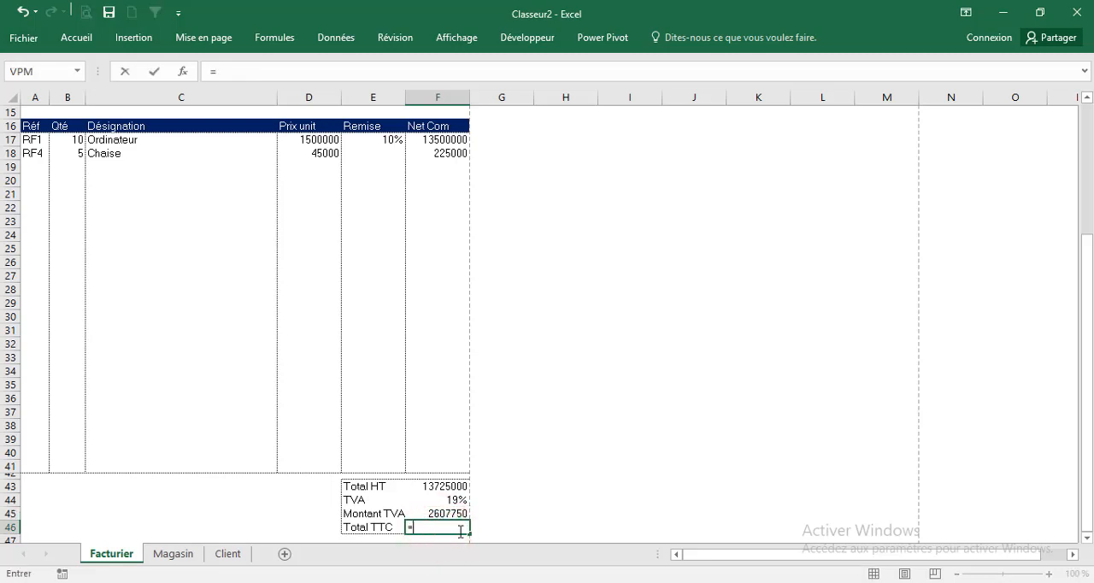
left_click(454, 488)
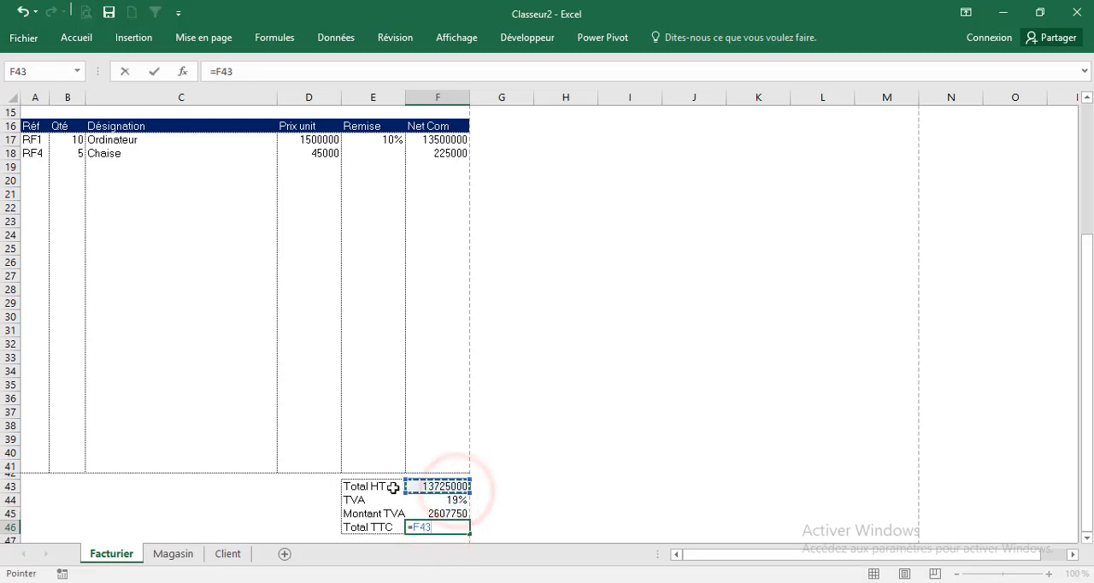
type("+")
left_click(426, 515)
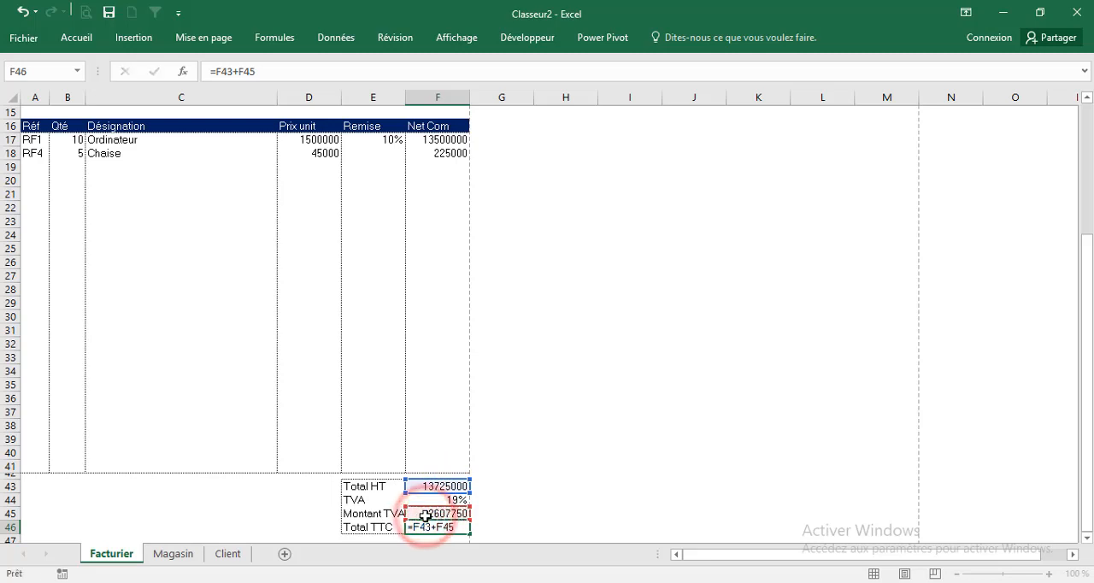
Confirm the Total TTC formula and fill invoice row 19 with reference RF2, quantity 5 and a 5% Remise
key("Return")
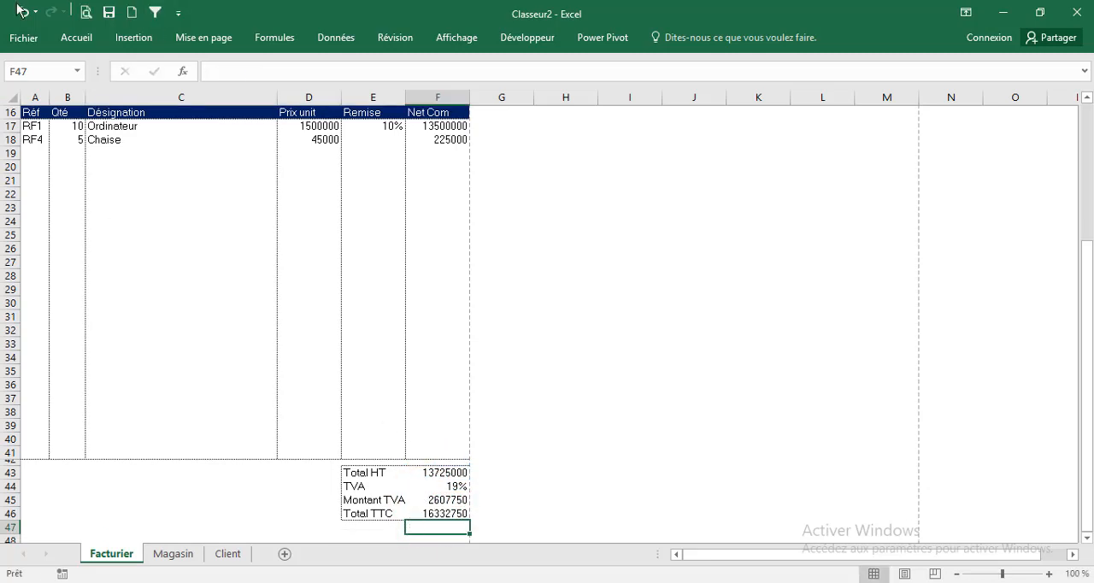
left_click(32, 153)
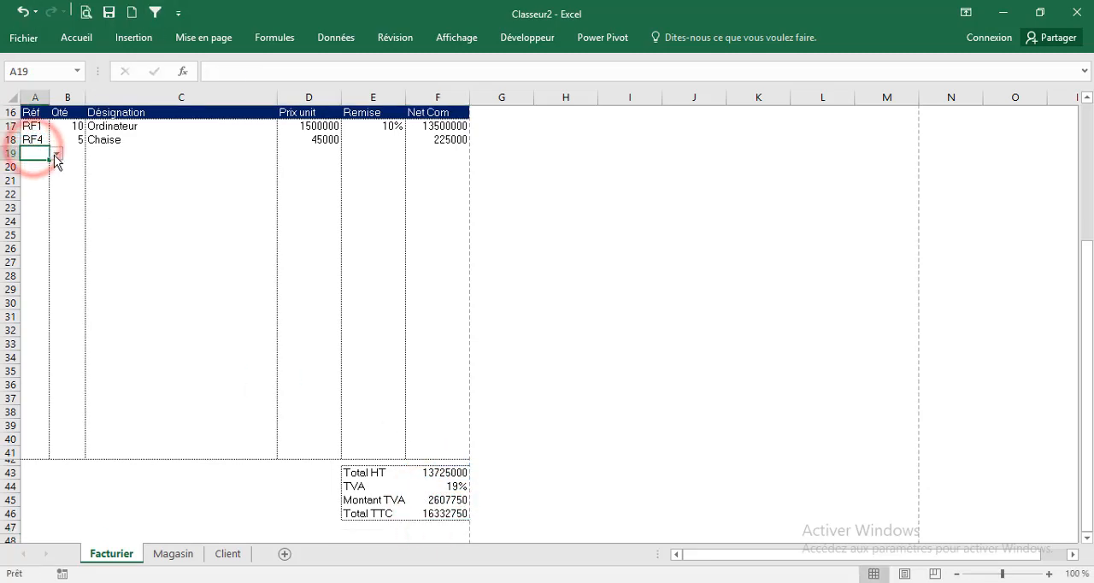
left_click(56, 154)
left_click(36, 175)
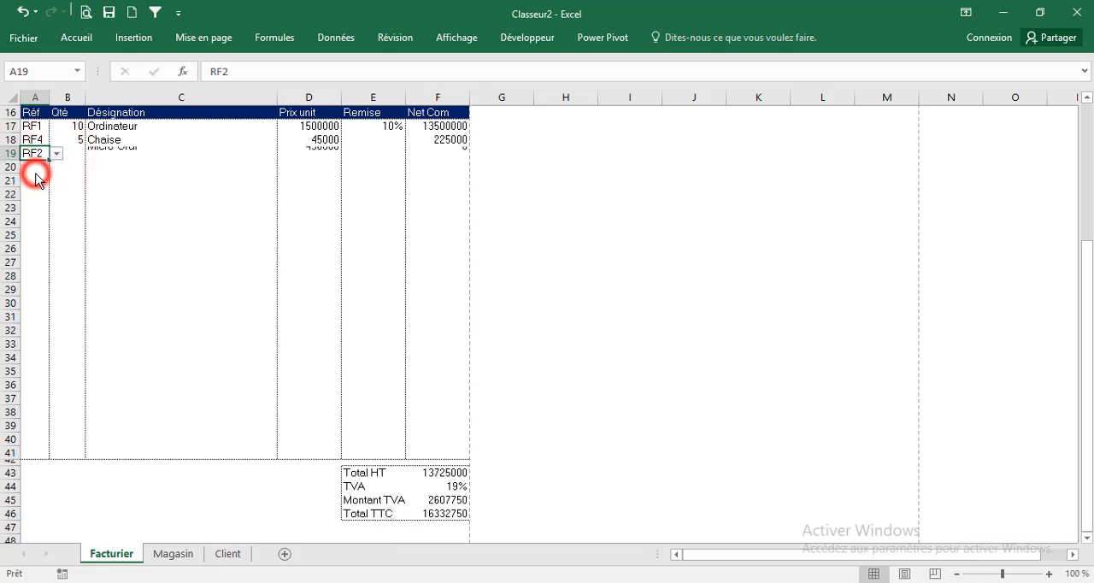
left_click(77, 153)
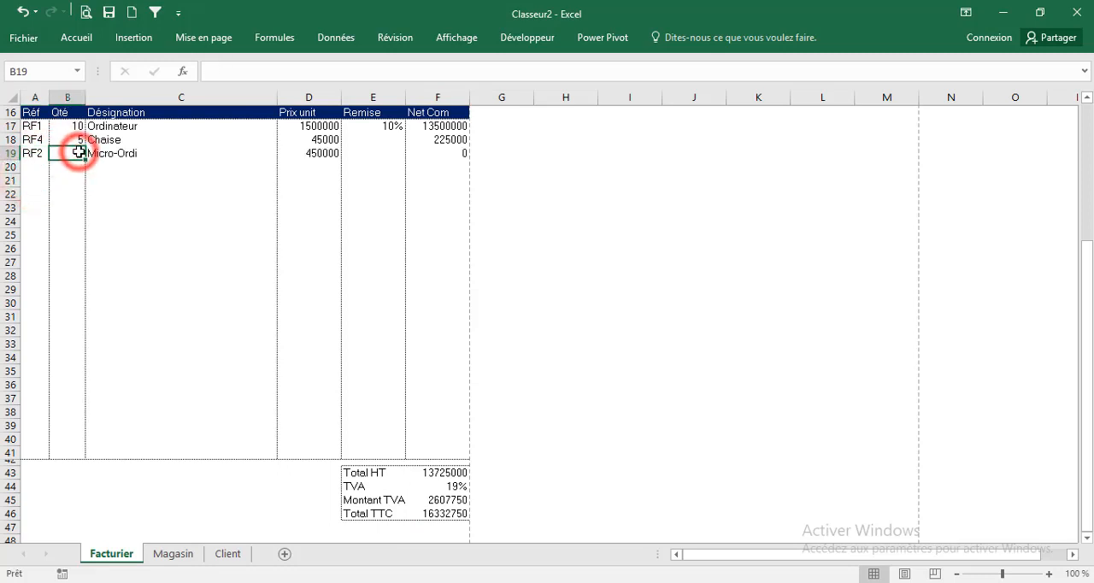
type("5")
left_click(91, 177)
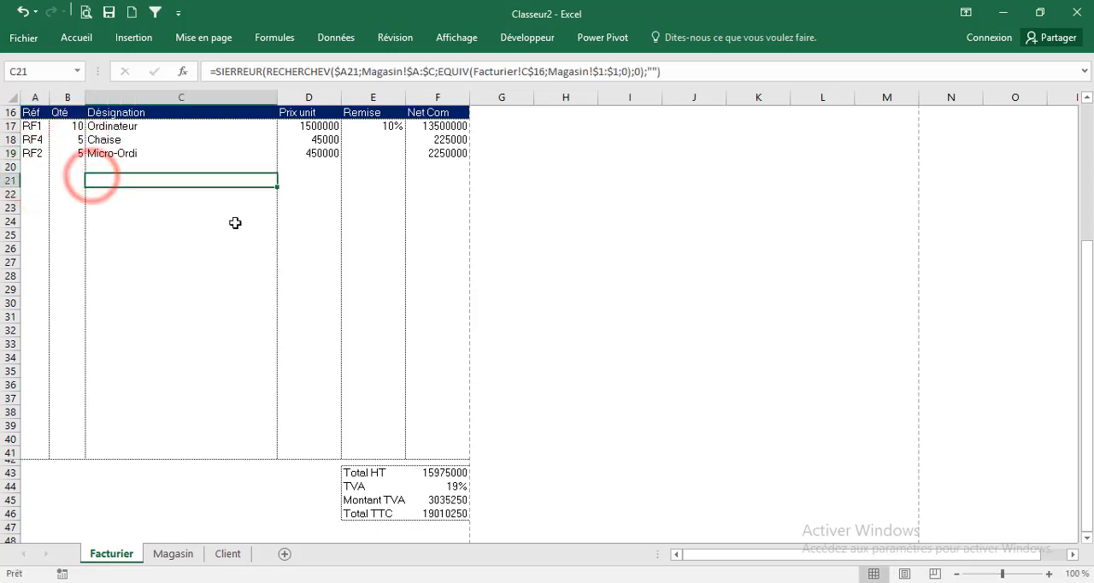
left_click(381, 154)
type("5%")
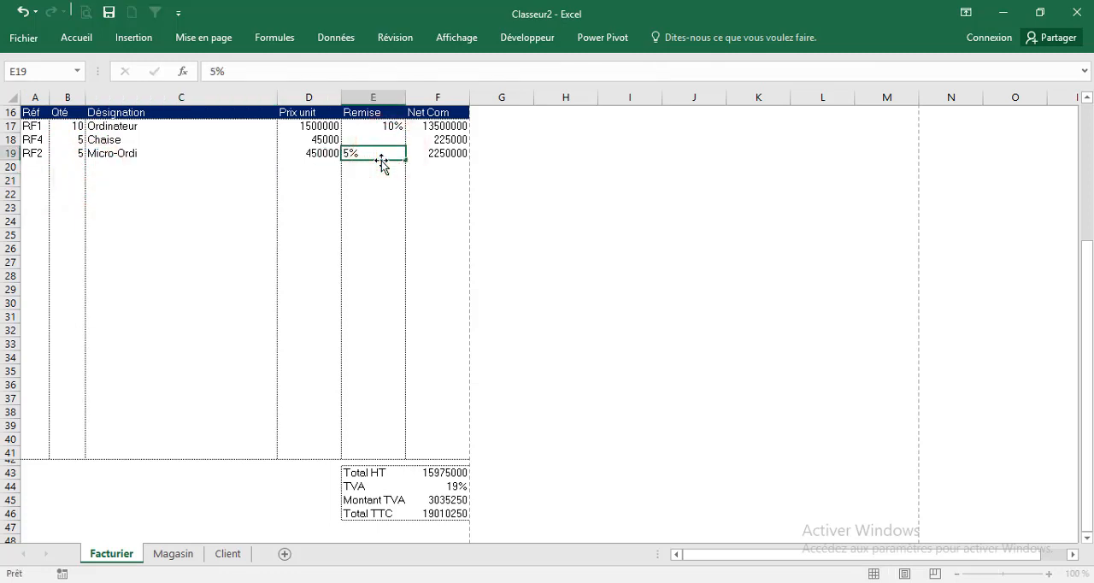
key("Return")
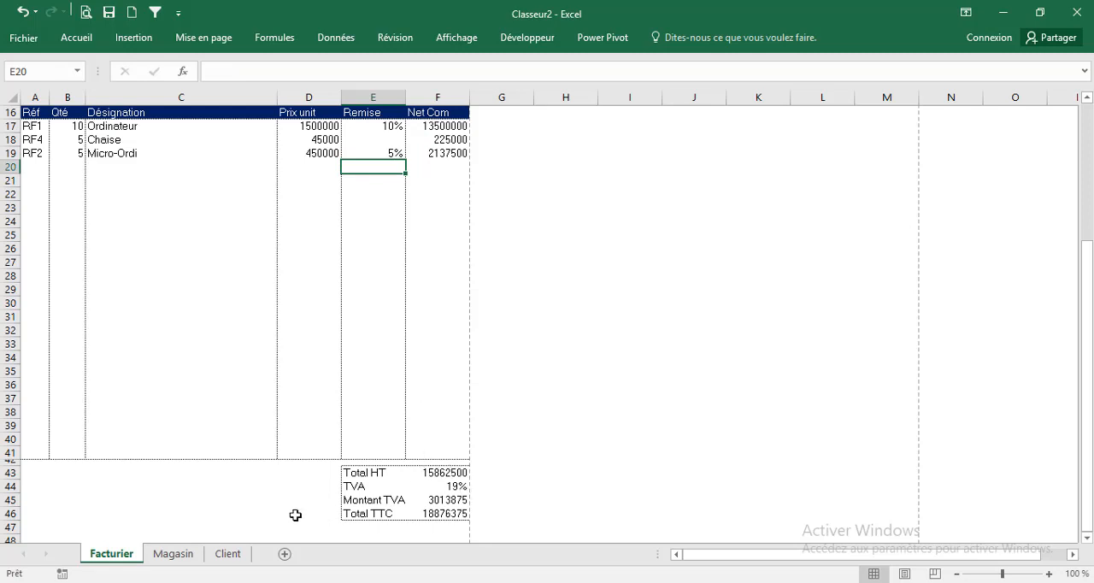
Add a new worksheet right after Facturier and name it Sauvegarde
scroll(410, 447, "up", 5)
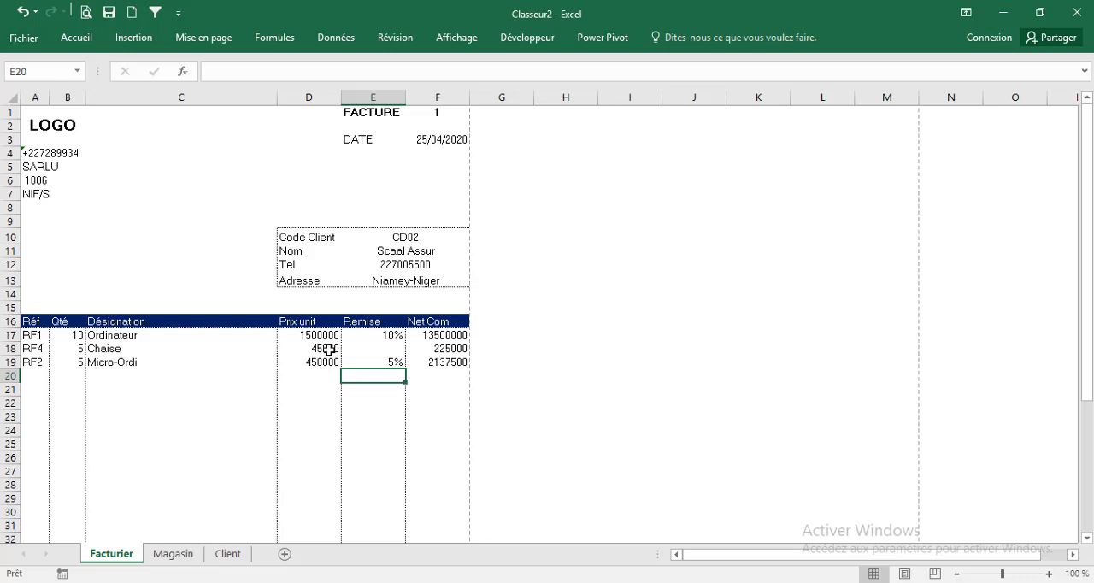
left_click(284, 555)
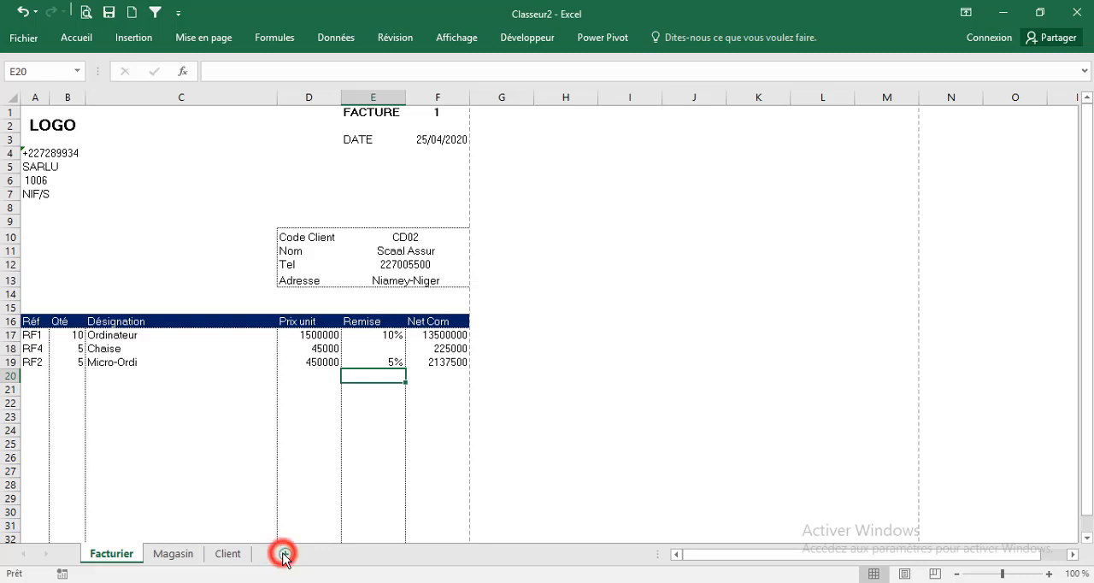
left_click(171, 555)
double_click(171, 556)
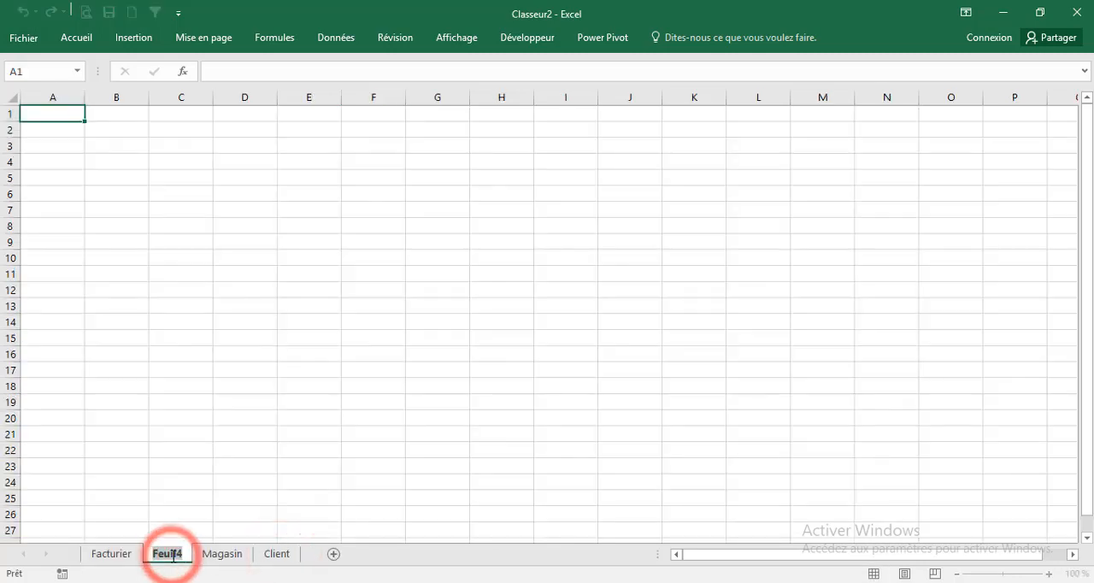
type("Sauvegarde")
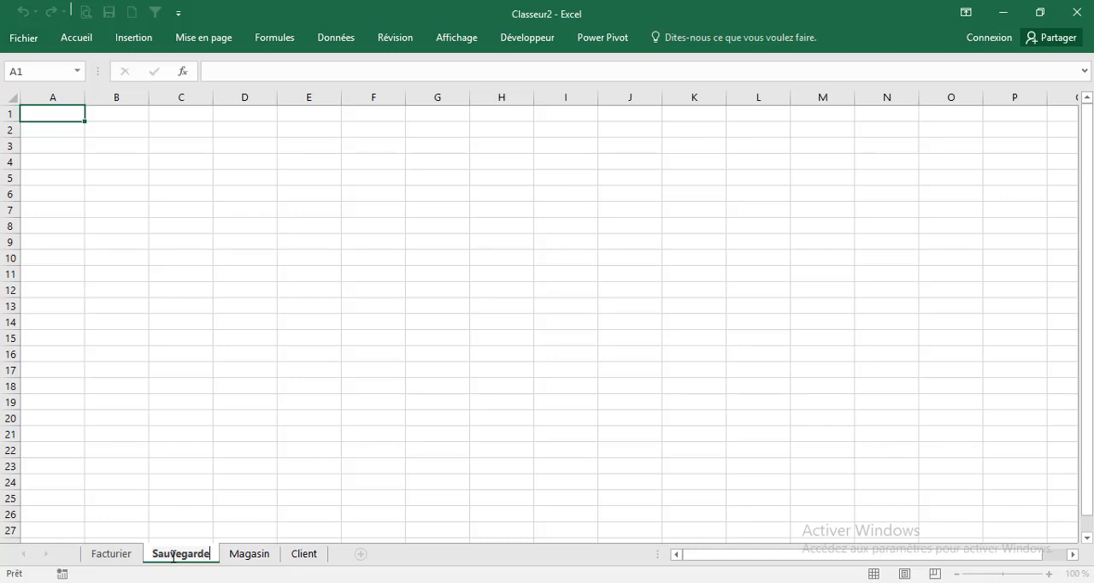
left_click(193, 421)
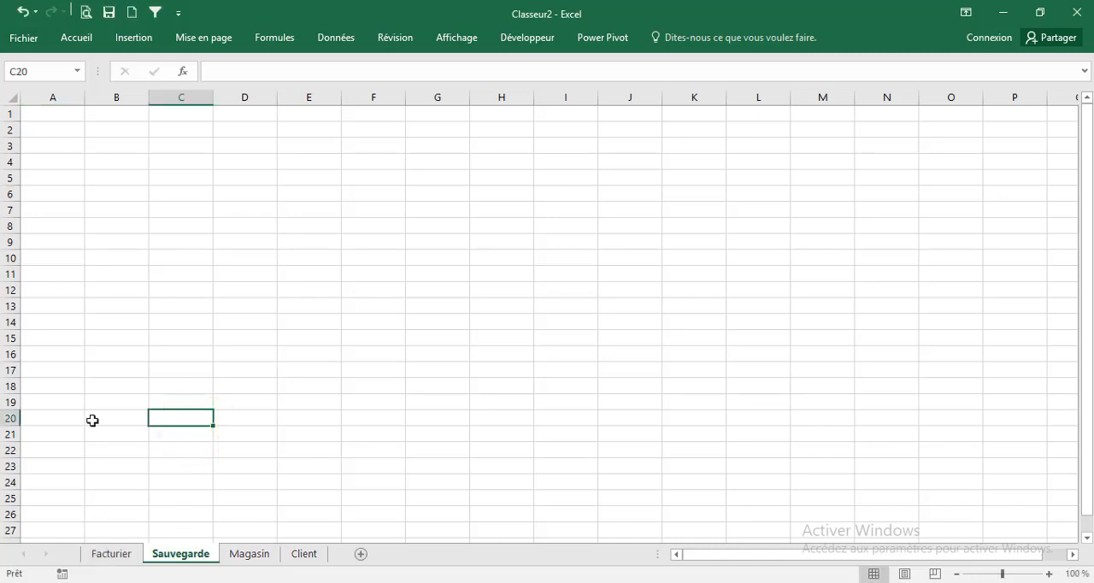
Enter the headers Date, N°, Nbre Articles and Client in cells A1 to D1 of the Sauvegarde sheet
left_click(39, 113)
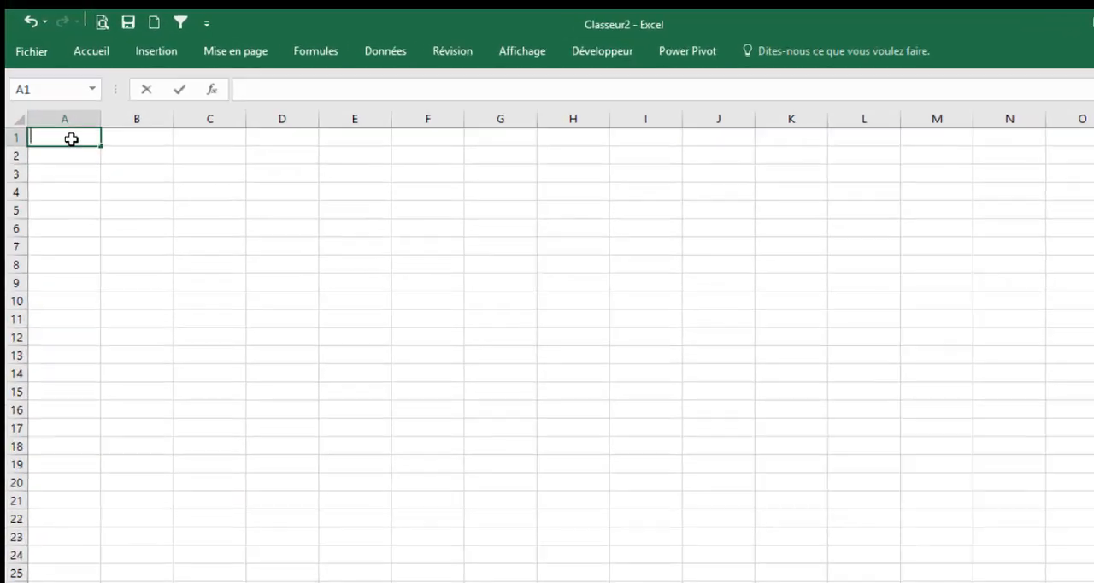
type("Date")
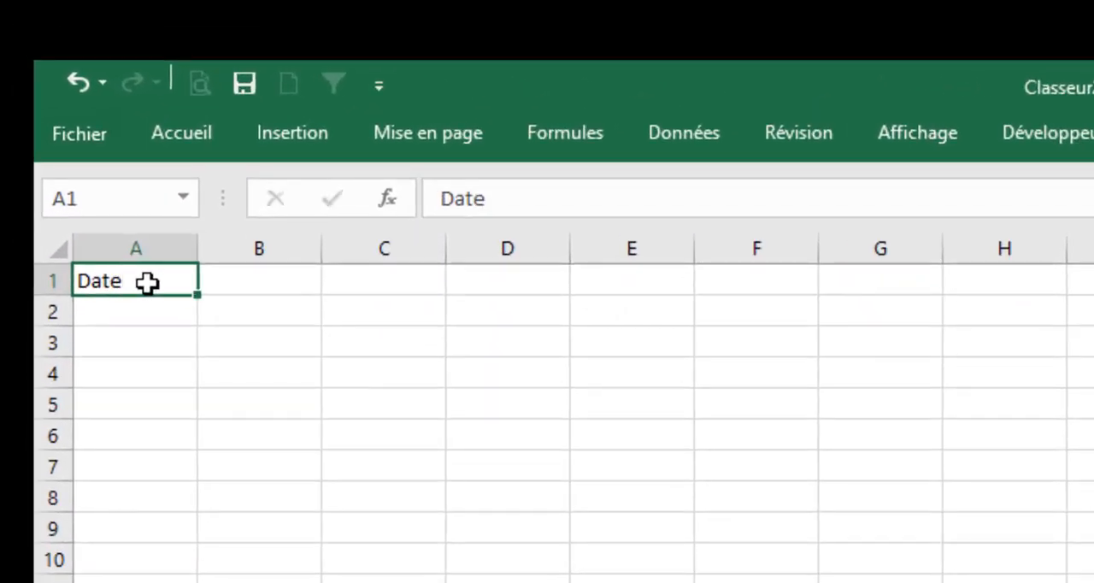
key("Tab")
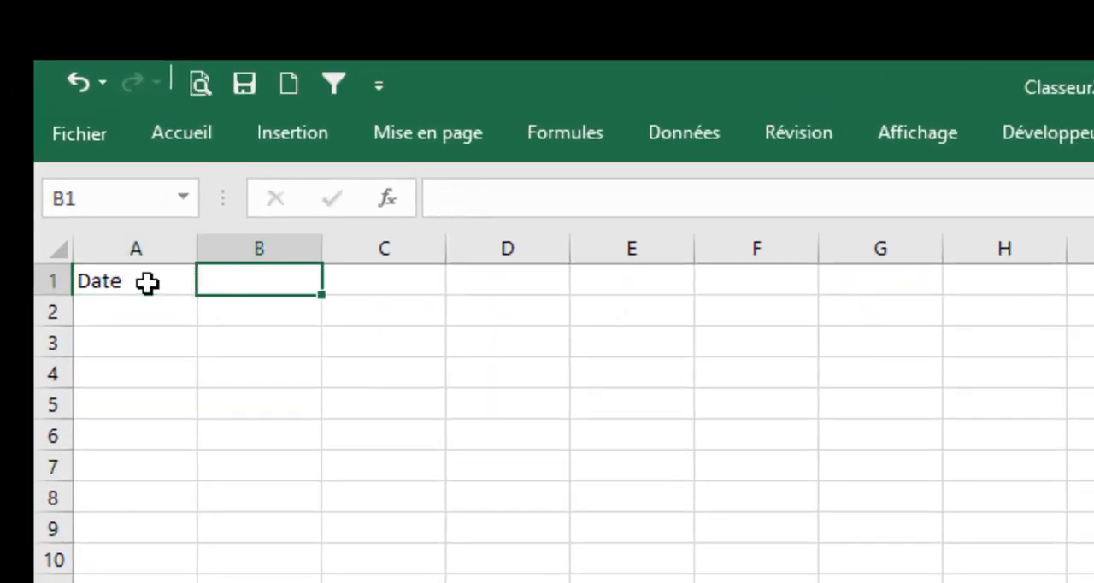
type("N")
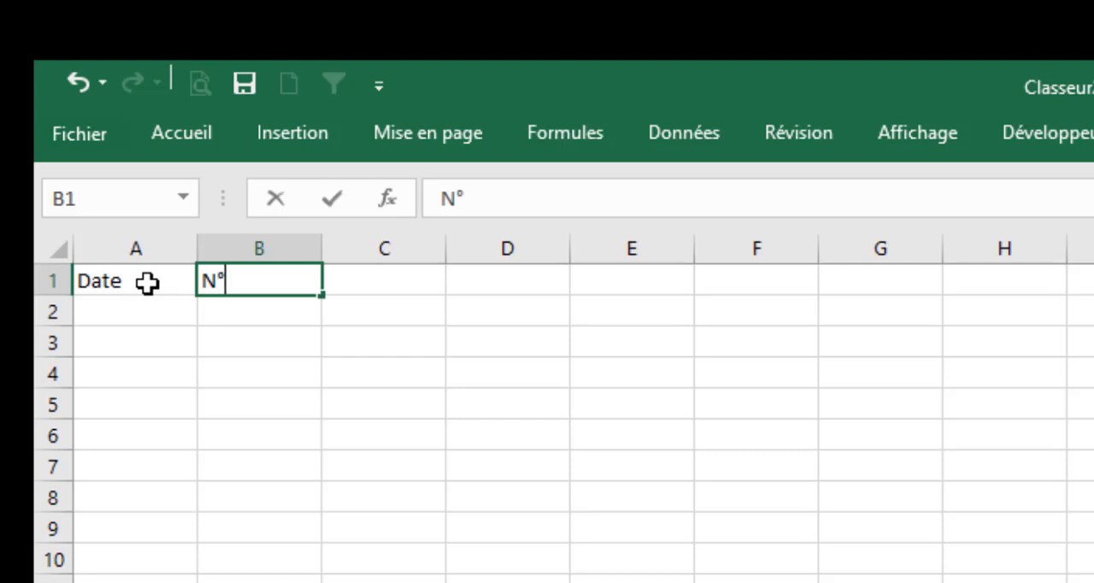
type("°")
key("Tab")
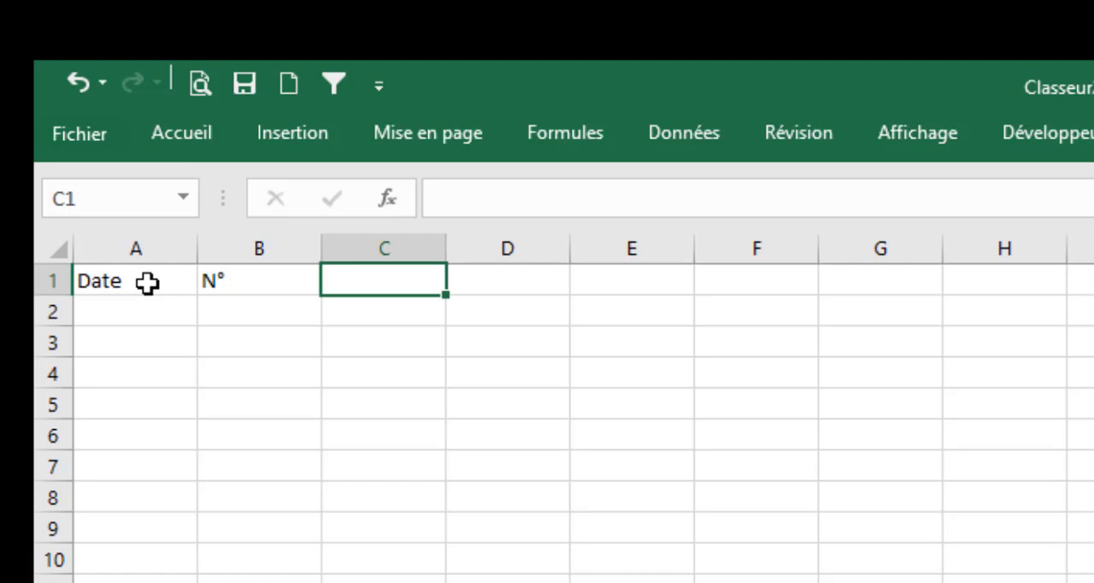
type("Nbre")
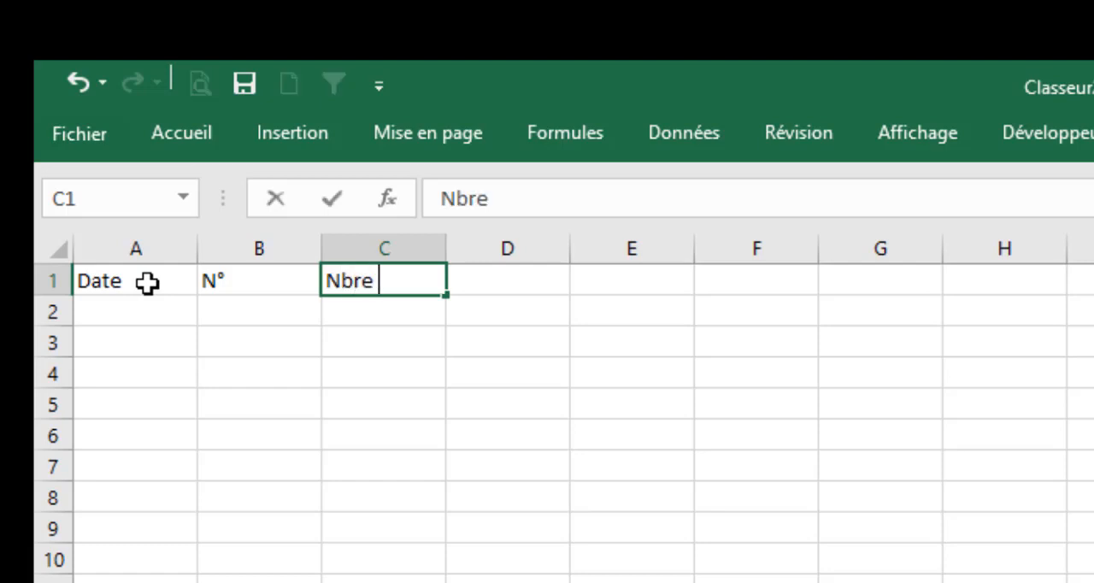
type(" Art")
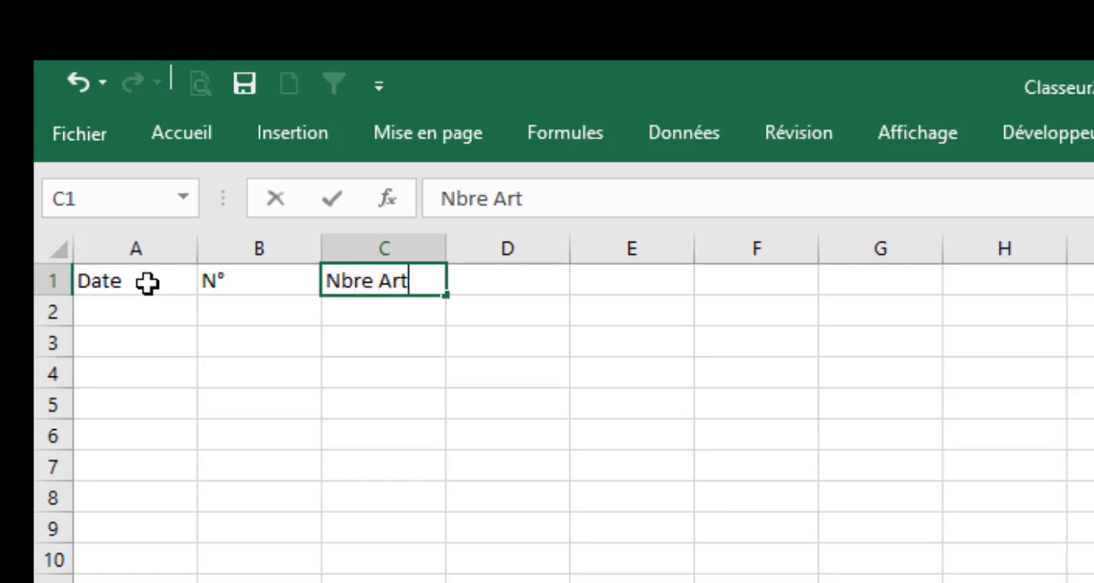
type("icles")
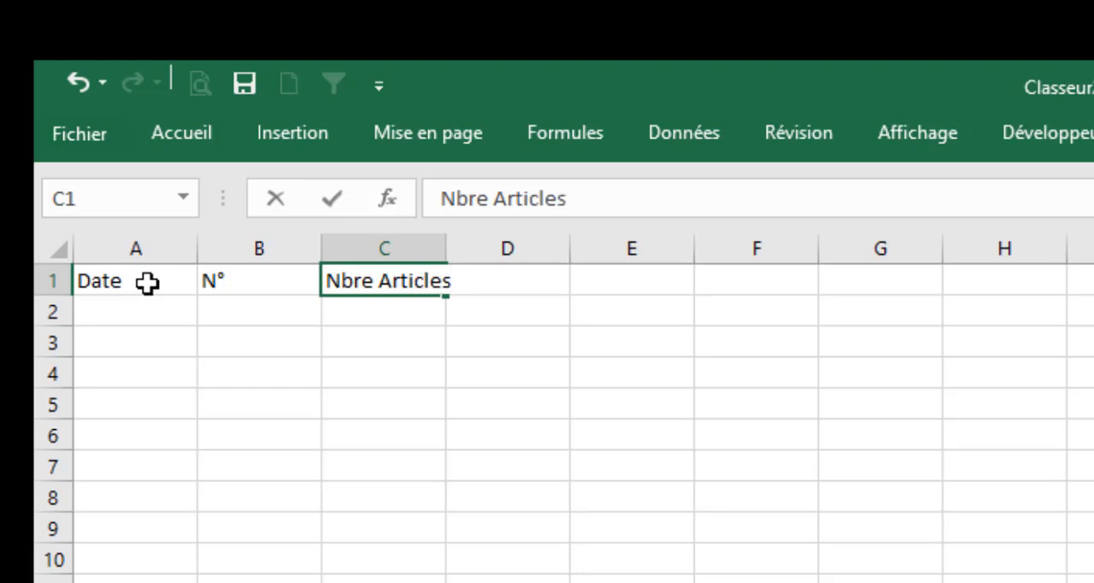
key("Tab")
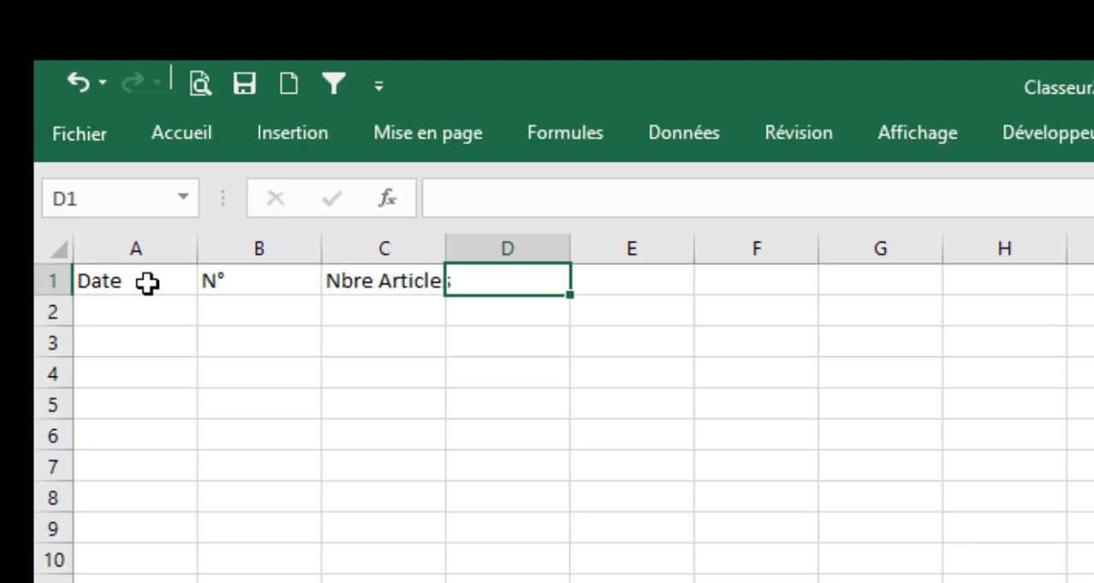
type("C")
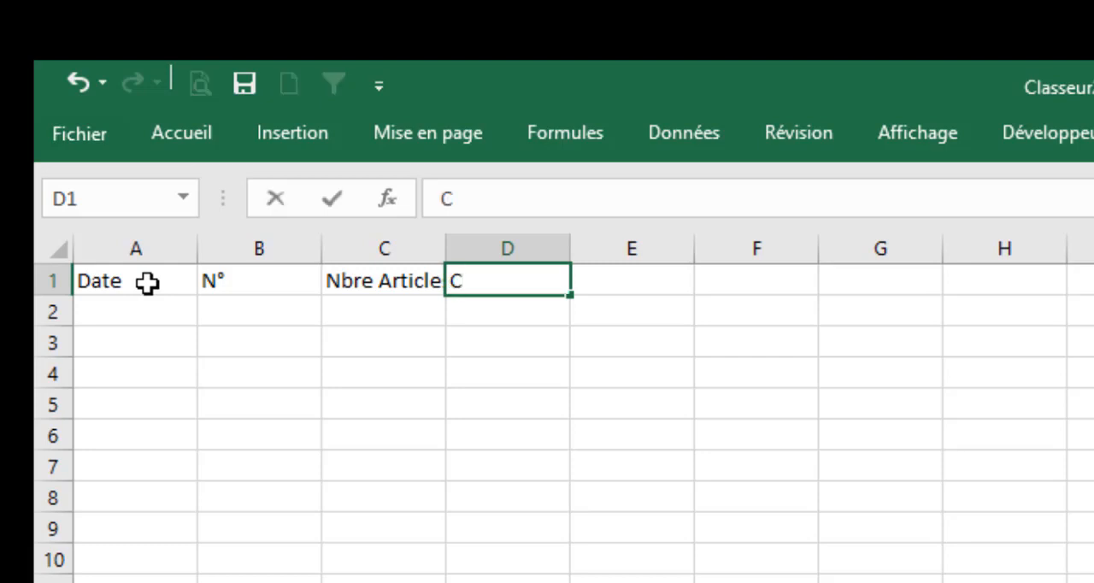
type("lient")
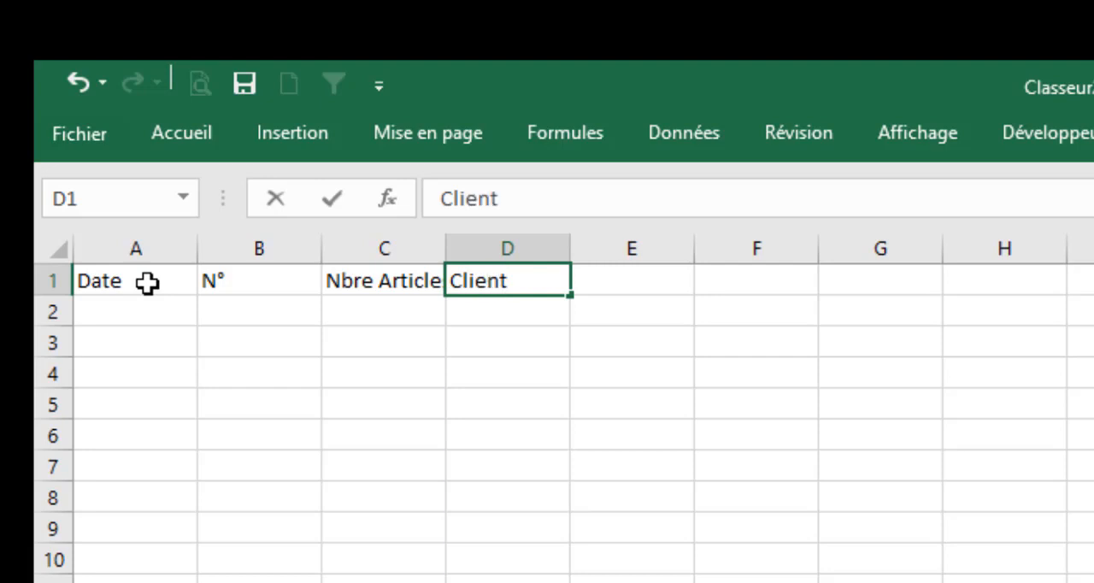
key("Tab")
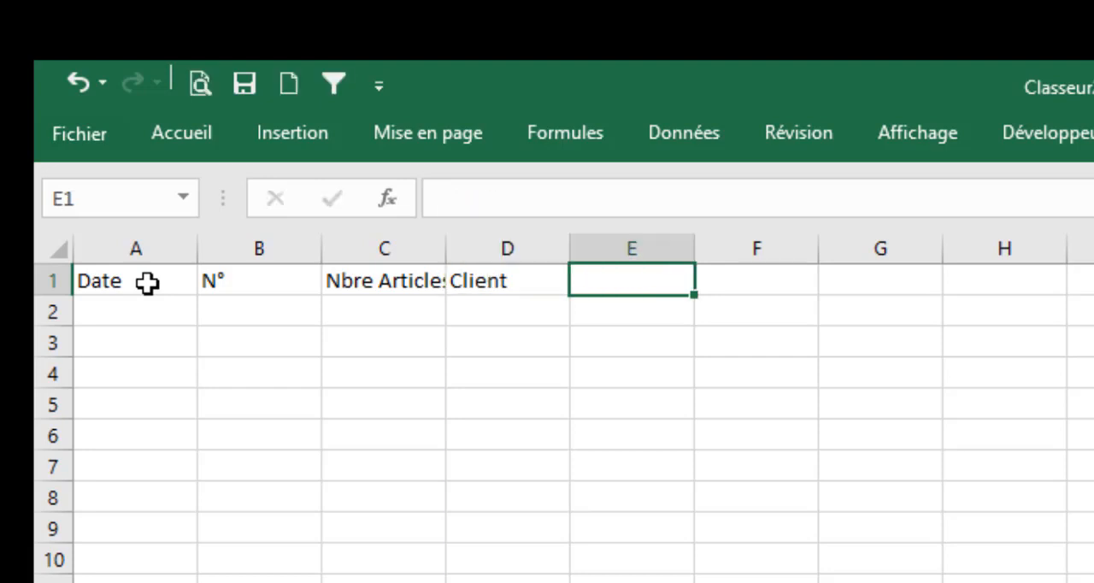
Enter the headers Montant HT, TVA and Montant TTC in cells E1 to G1
type("Mon")
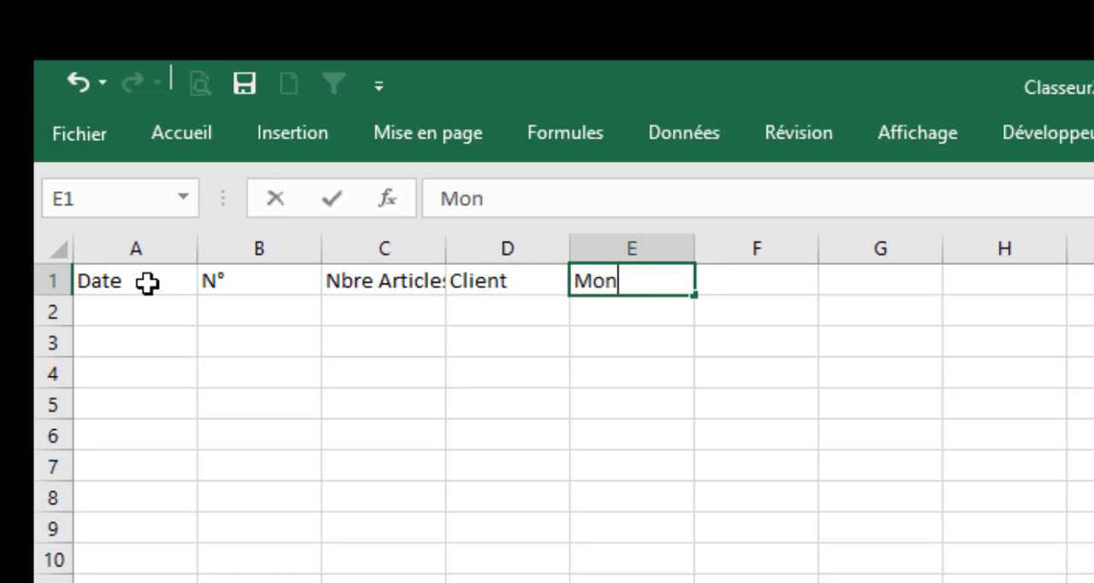
type("tant HT")
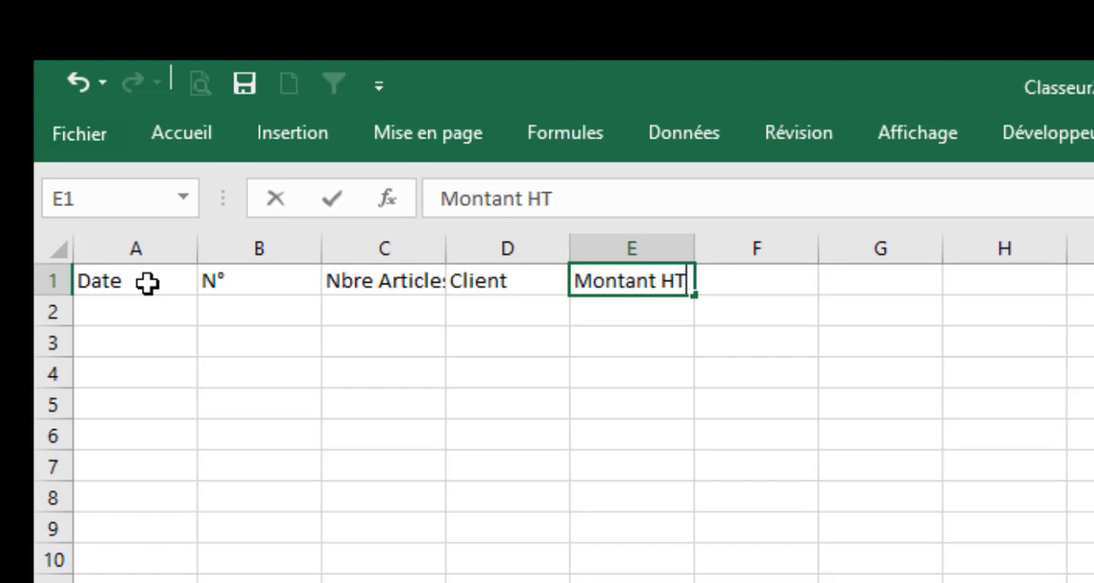
key("Tab")
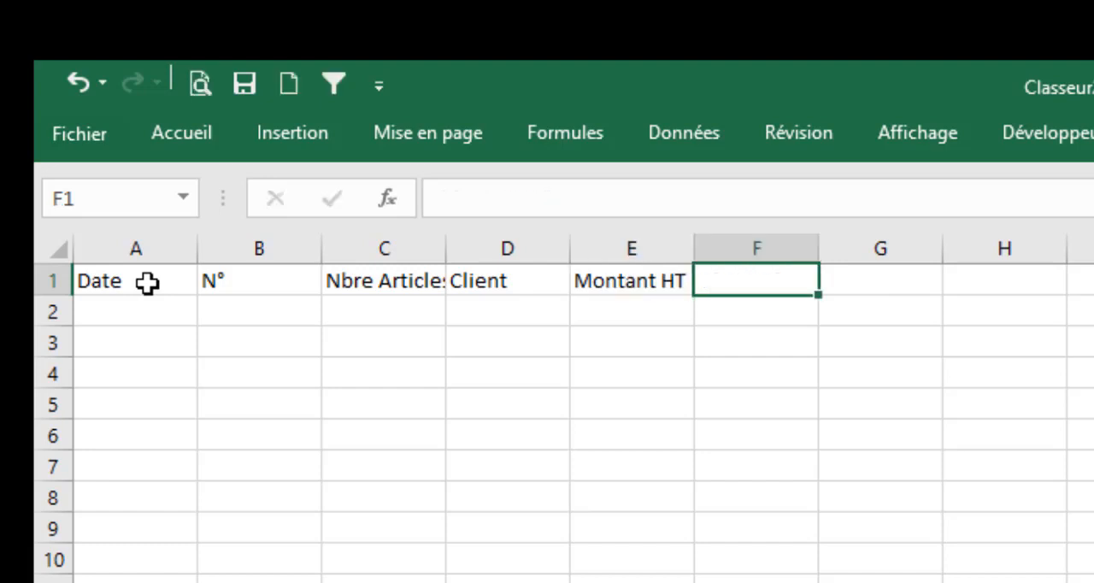
type("TVA")
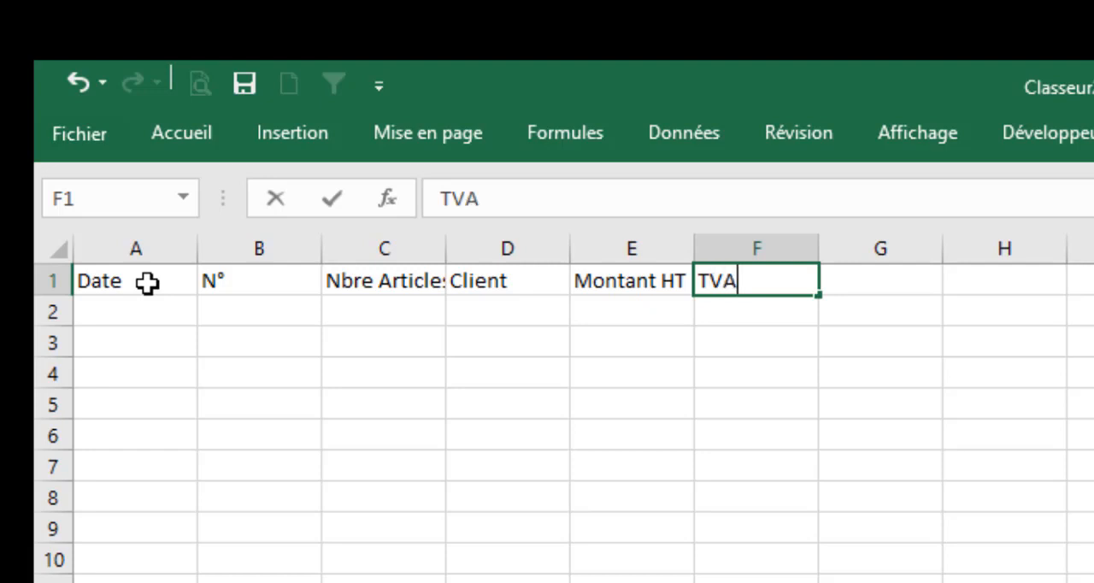
key("Tab")
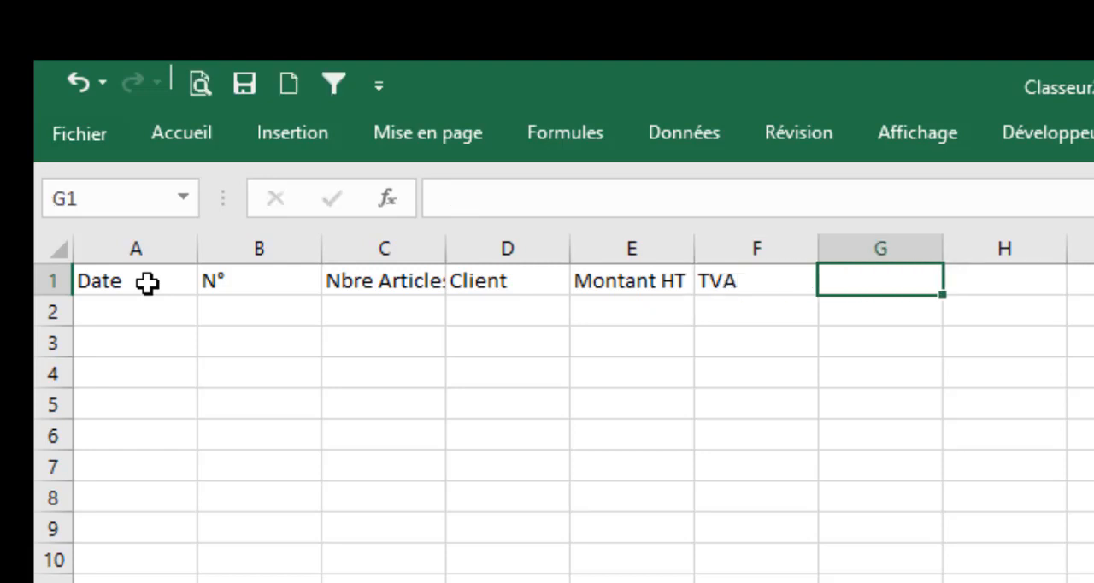
type("Mont")
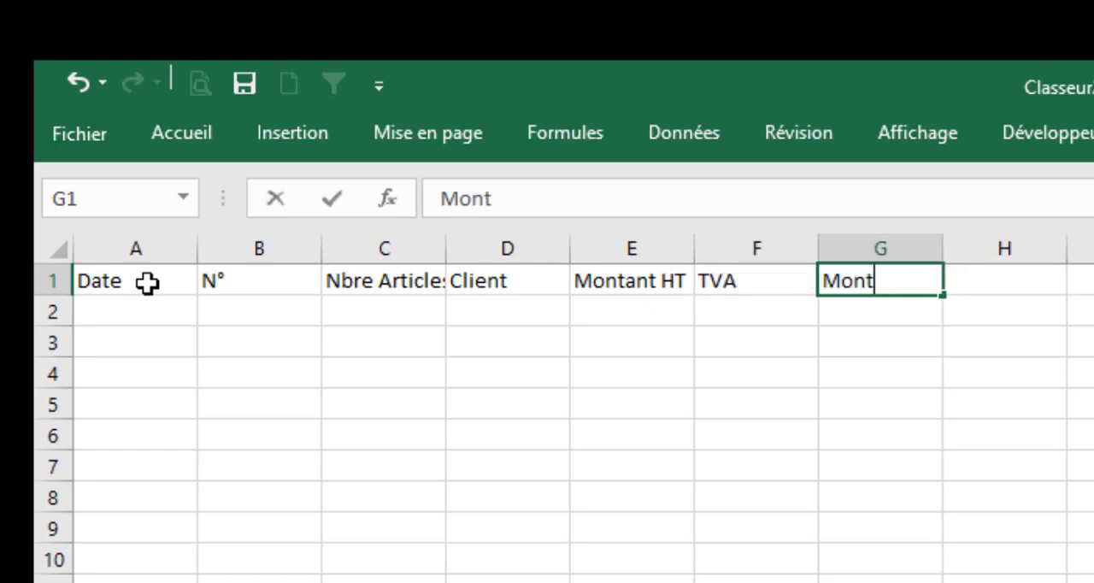
type("ant")
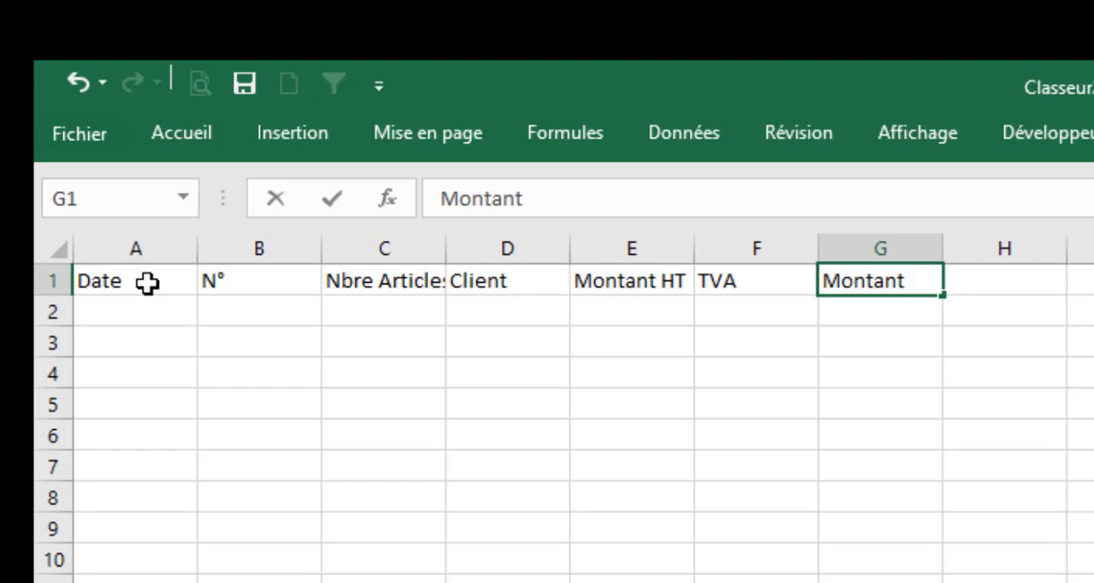
type(" TTC")
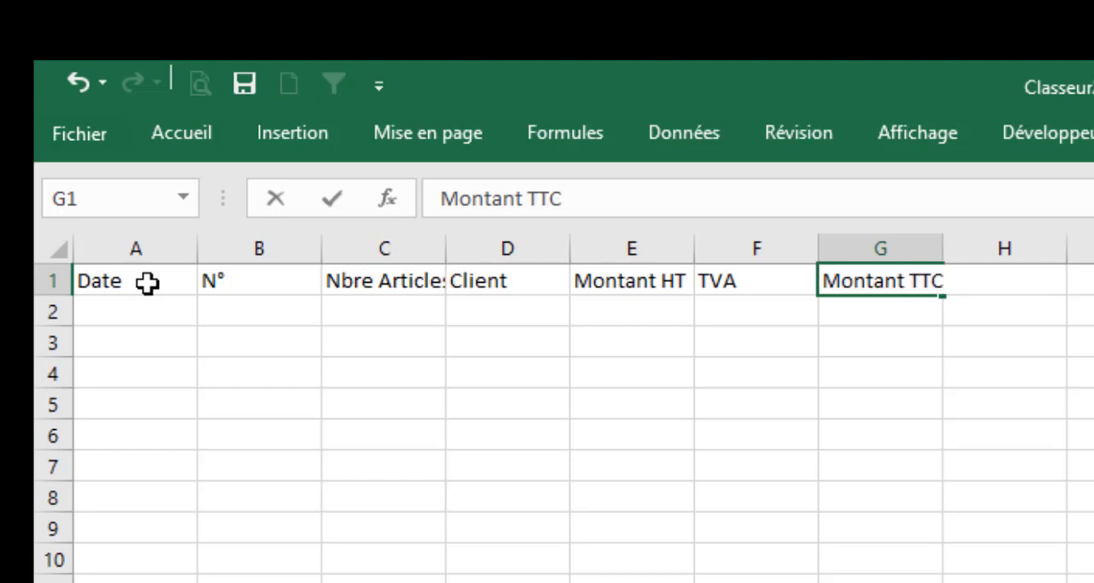
left_click(324, 325)
Format the header range A1:G1 with a dark blue fill and white text
left_click_drag(85, 282, 891, 283)
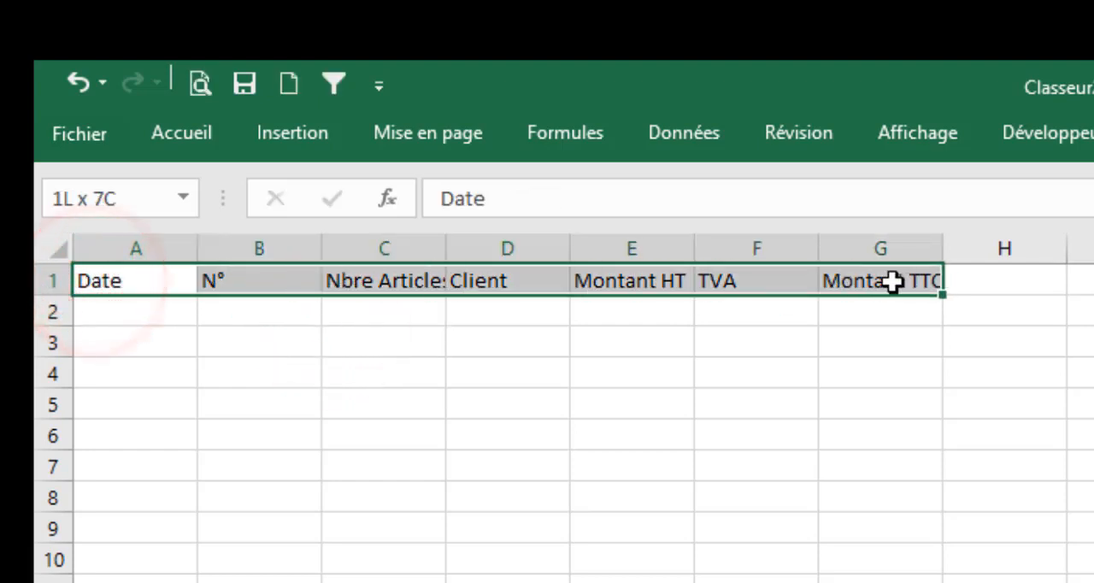
left_click(158, 135)
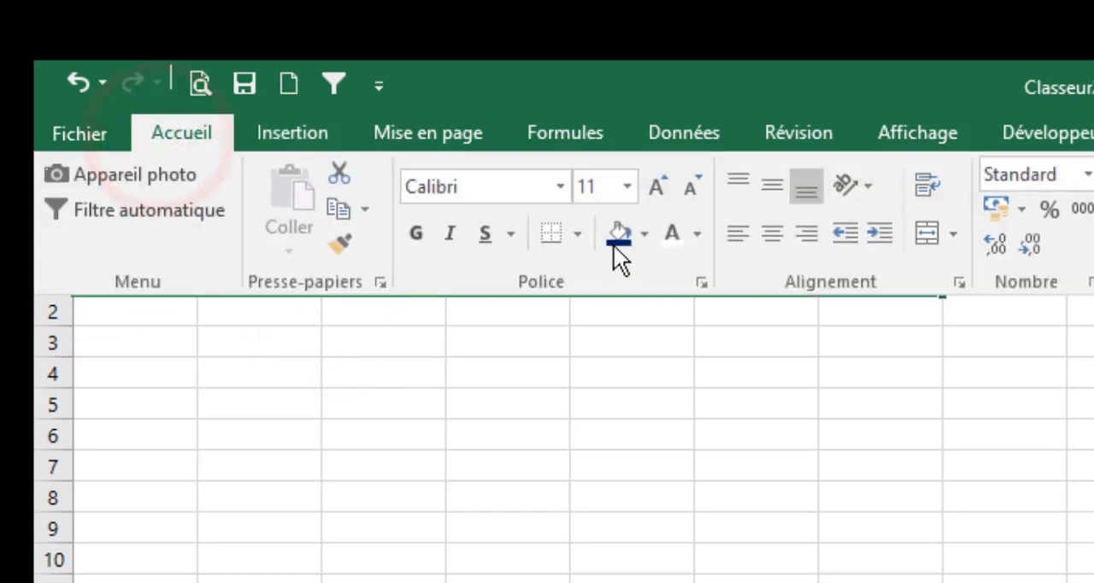
left_click(613, 244)
left_click(665, 236)
left_click(660, 387)
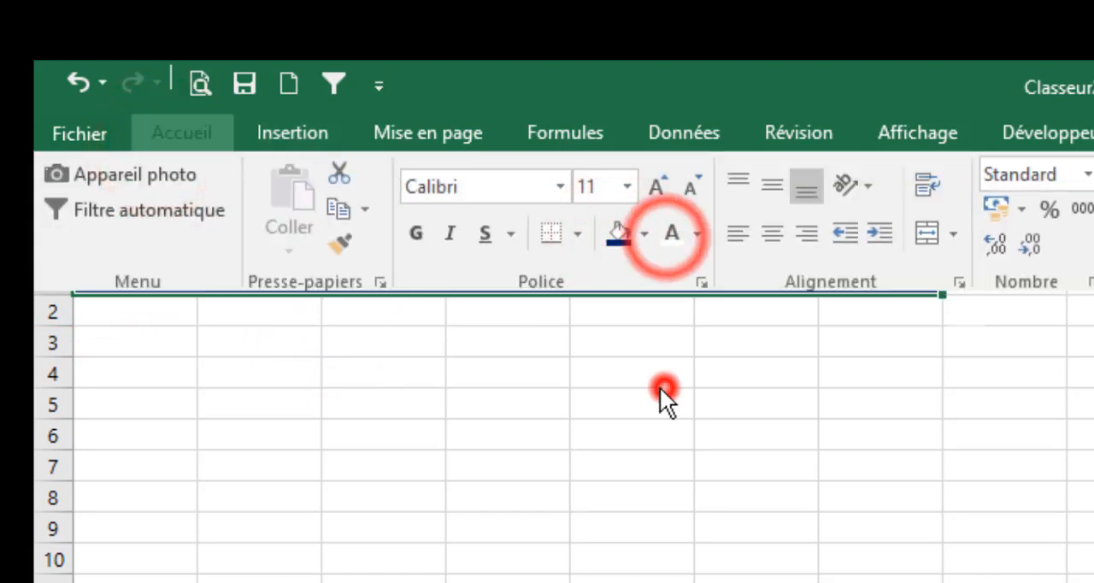
Widen columns A to G equally so that every header fits its column
left_click_drag(140, 249, 1040, 254)
left_click(588, 384)
left_click(598, 579)
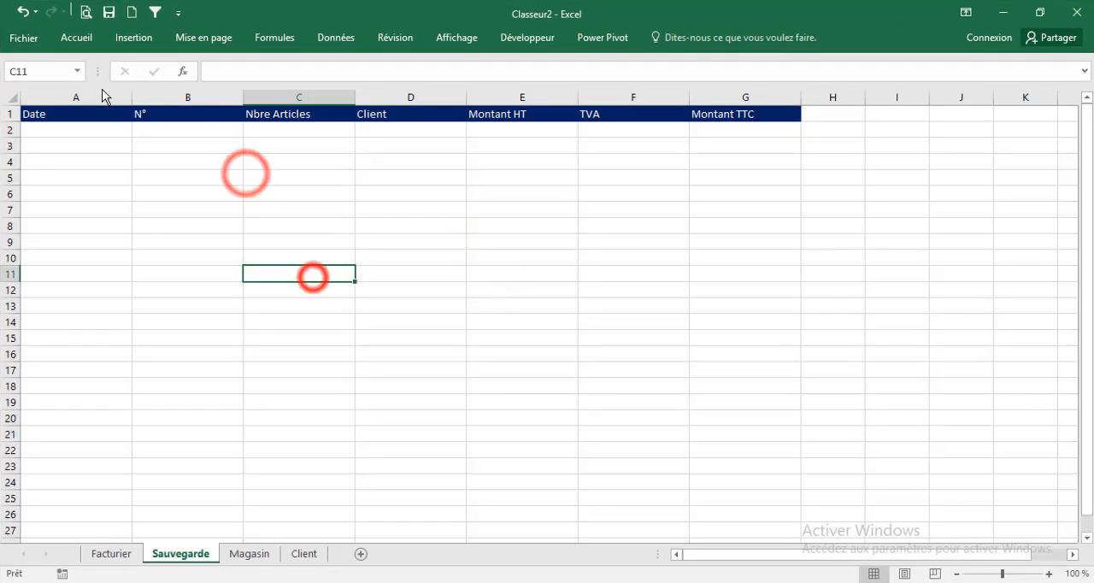
Centre the contents of all cells on the Sauvegarde sheet horizontally and vertically, and hide the sheet's gridlines
left_click(11, 97)
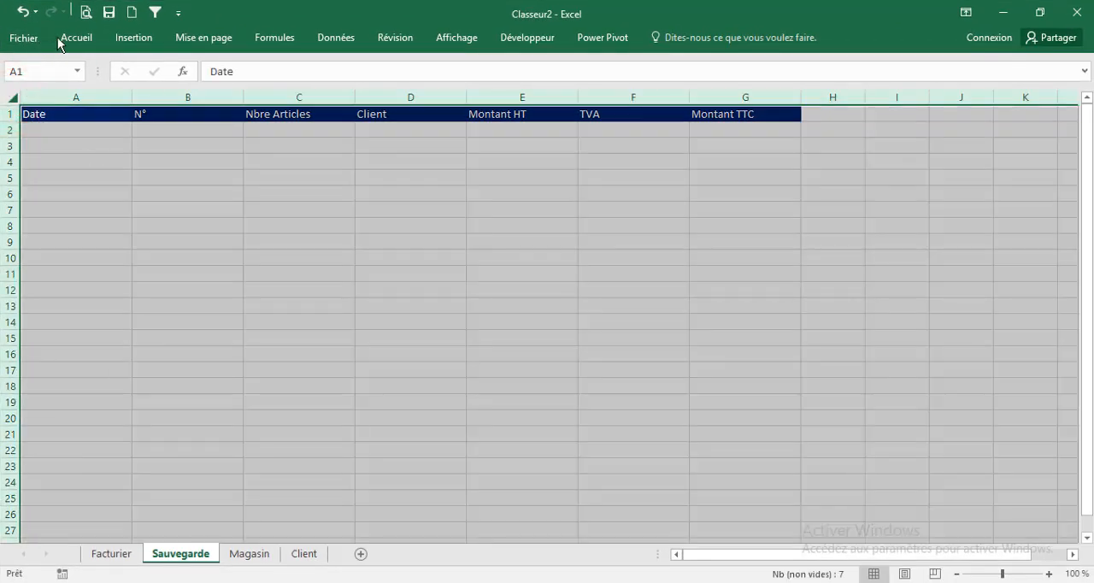
left_click(72, 37)
left_click(381, 65)
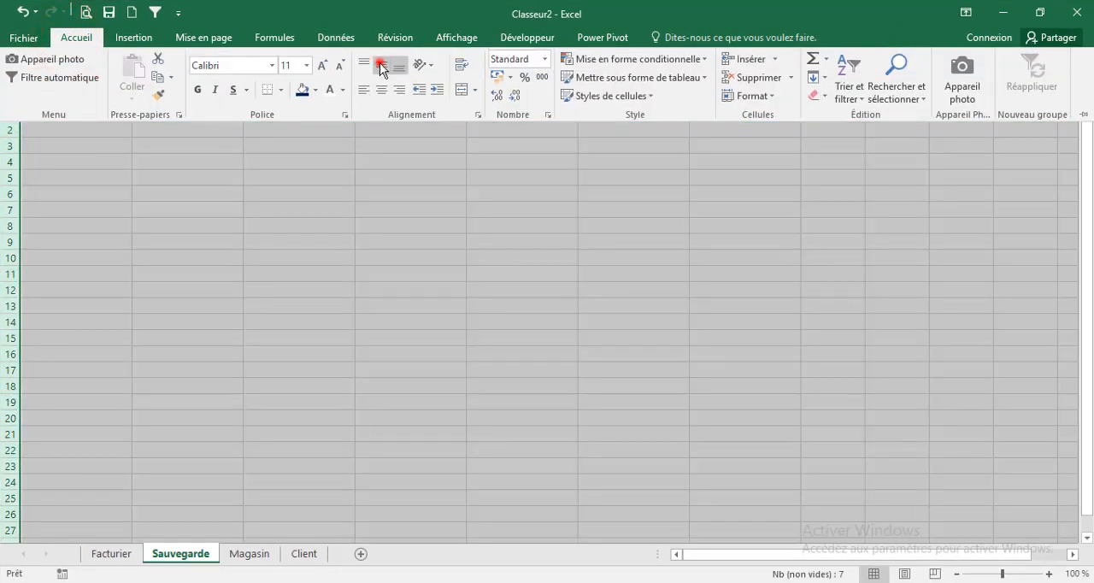
left_click(380, 90)
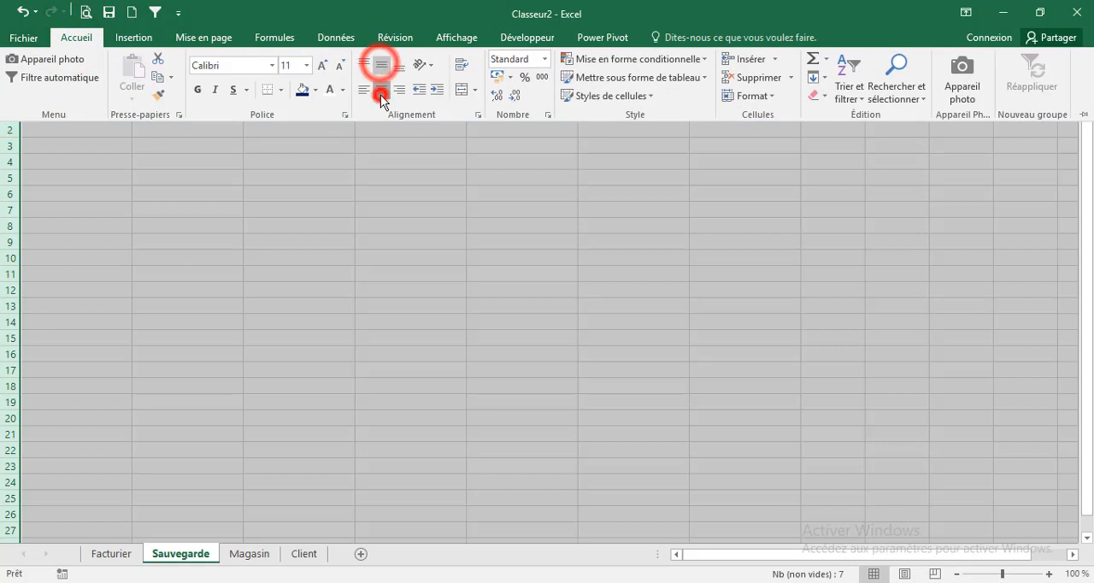
left_click(457, 38)
left_click(209, 92)
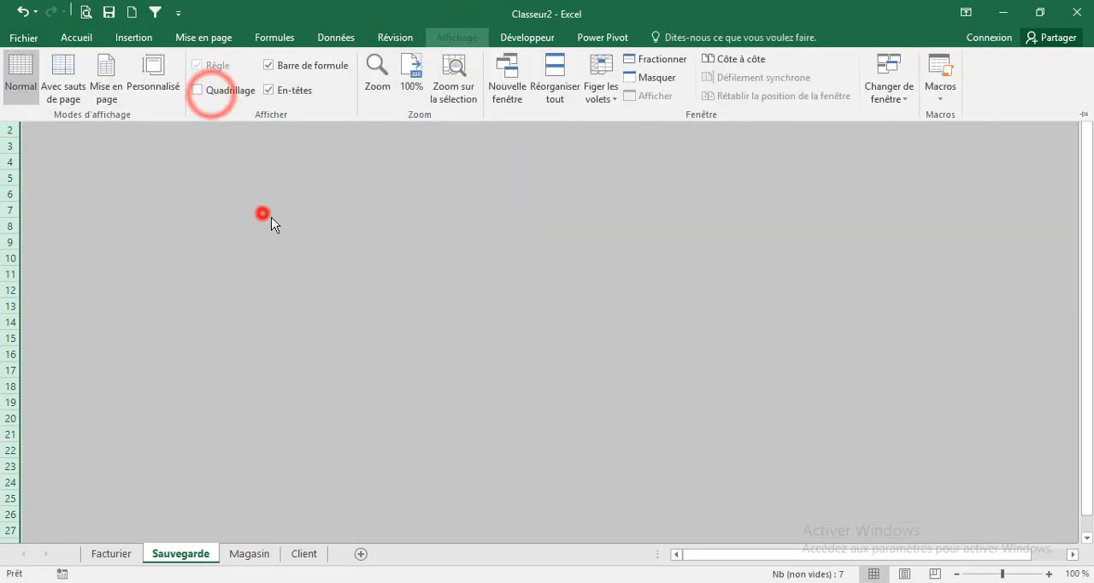
left_click(262, 213)
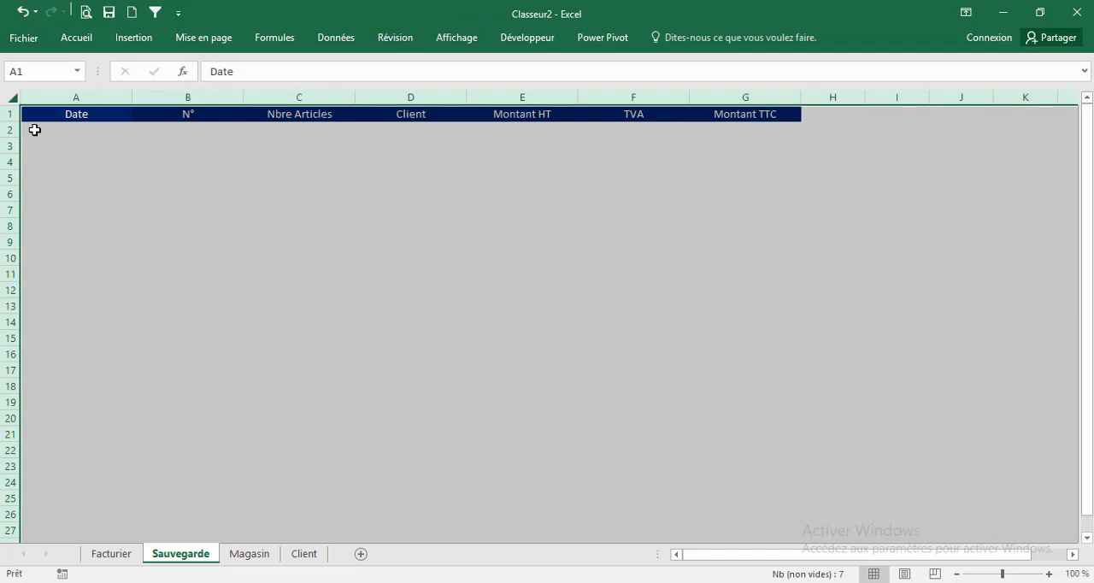
Apply a dotted outline and dotted inner vertical borders to the range A2:F2000 of the Sauvegarde sheet
left_click_drag(34, 130, 643, 449)
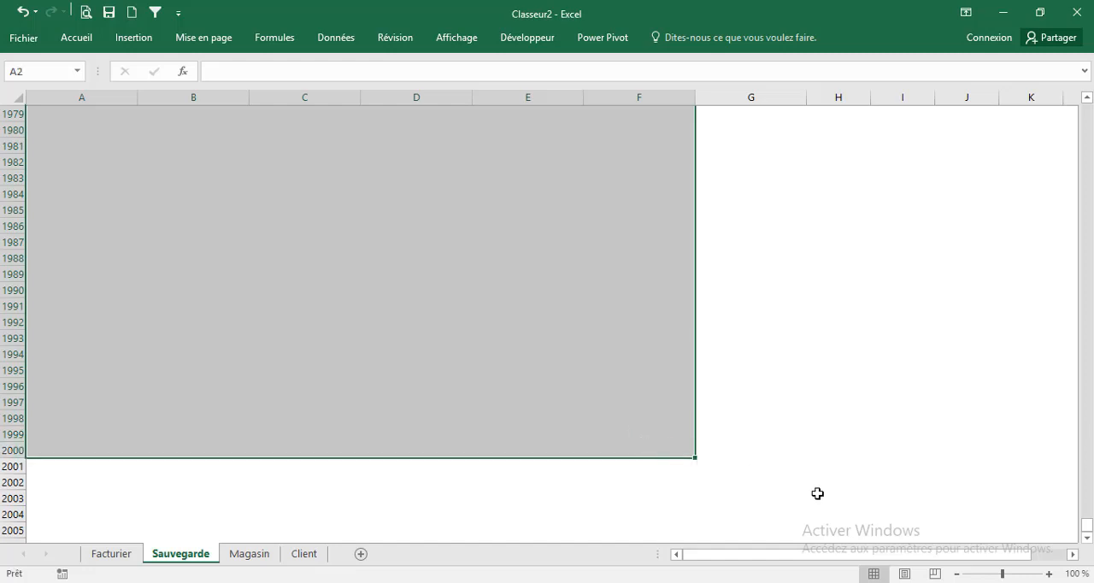
left_click(76, 38)
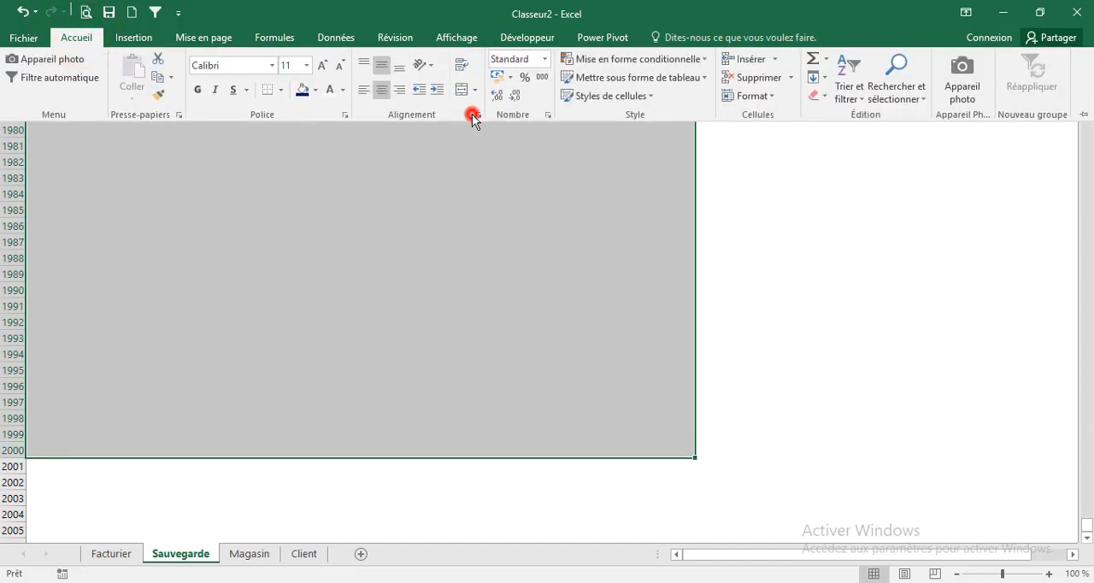
left_click(472, 115)
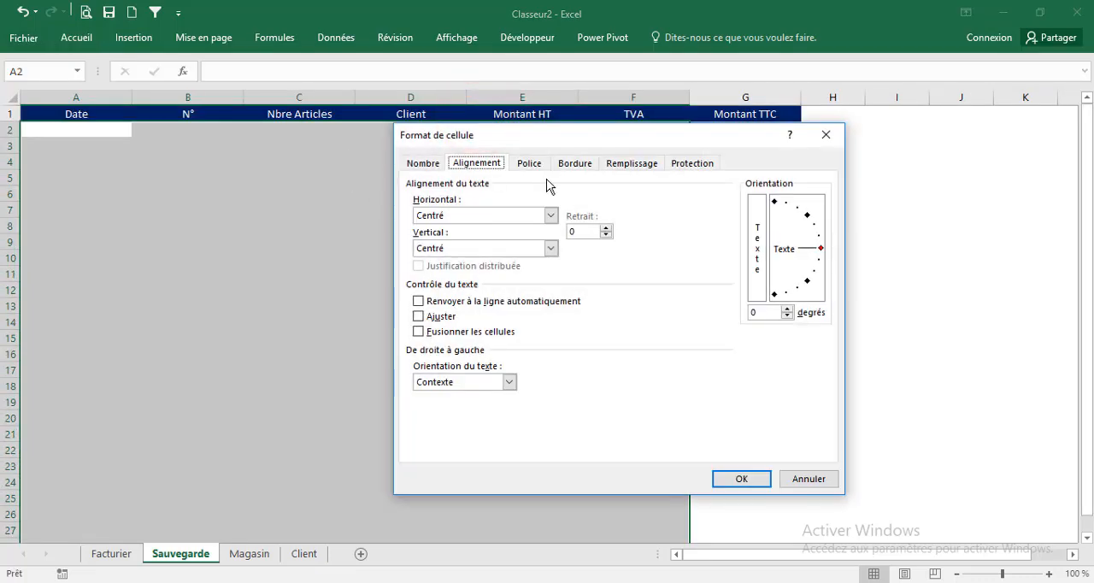
left_click(571, 164)
left_click(451, 226)
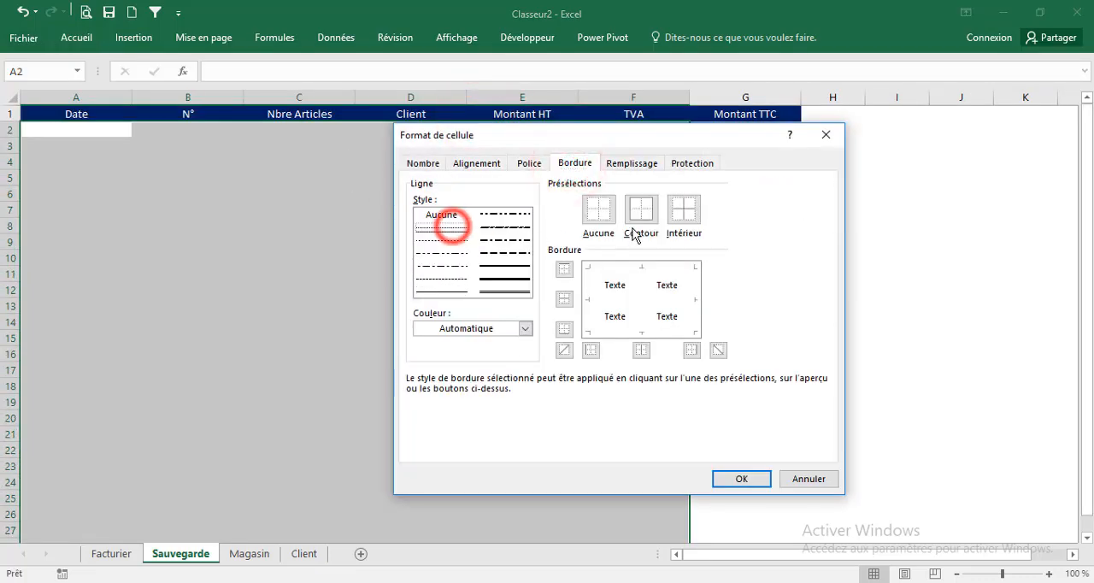
left_click(640, 212)
left_click(638, 283)
left_click(635, 268)
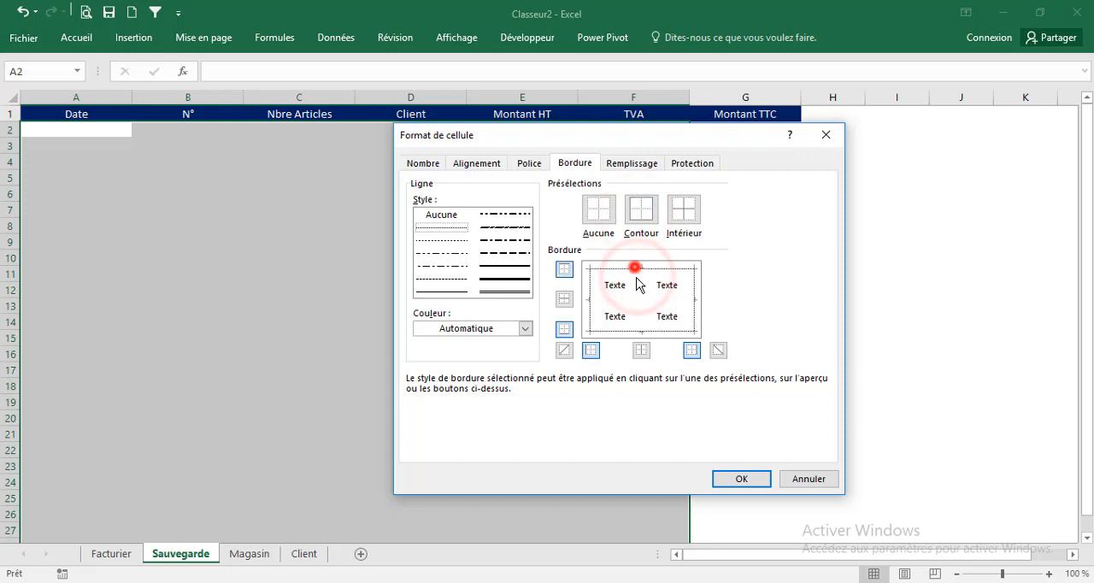
left_click(645, 311)
left_click(723, 479)
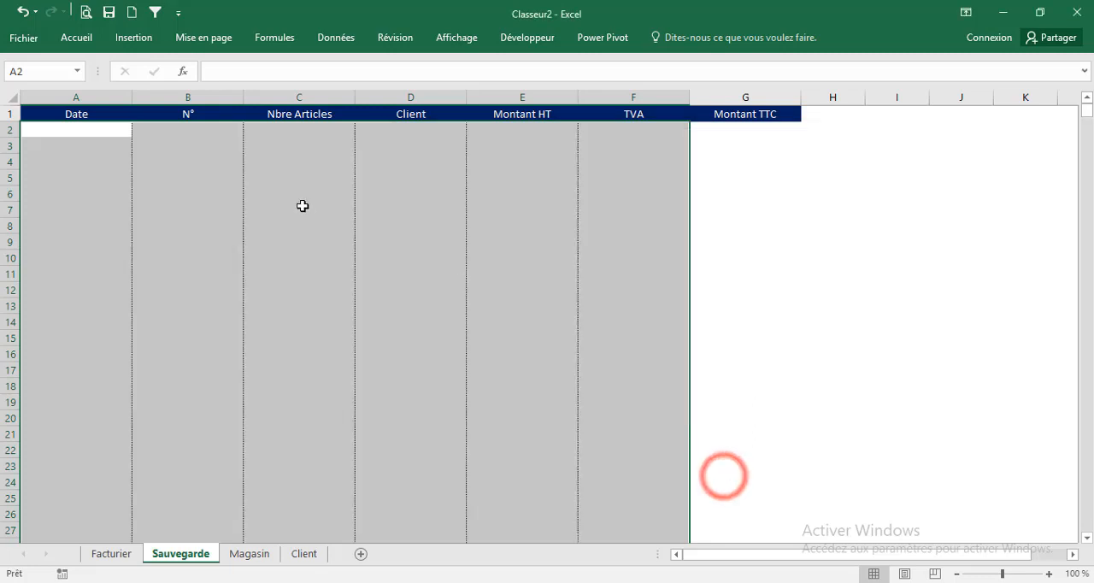
left_click(301, 203)
Copy the formatting of the TVA column F onto the Montant TTC column G
left_click(638, 95)
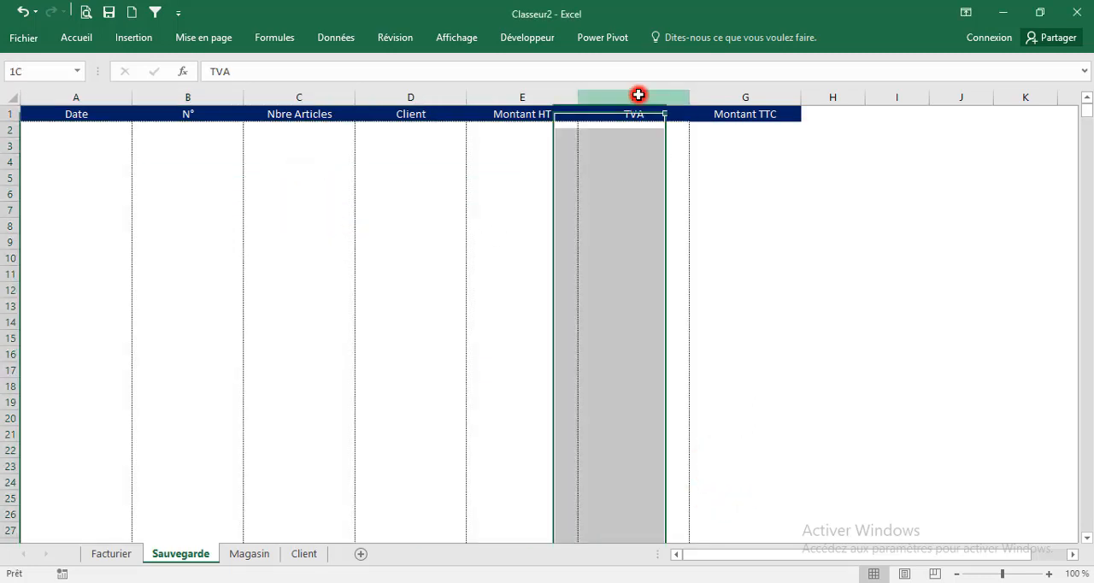
left_click(72, 40)
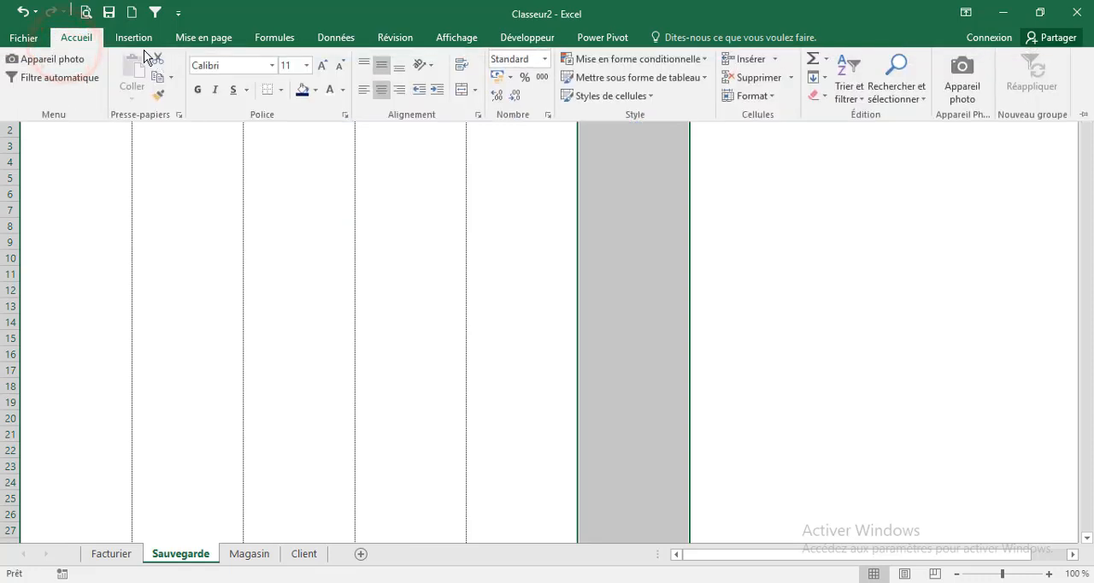
left_click(155, 100)
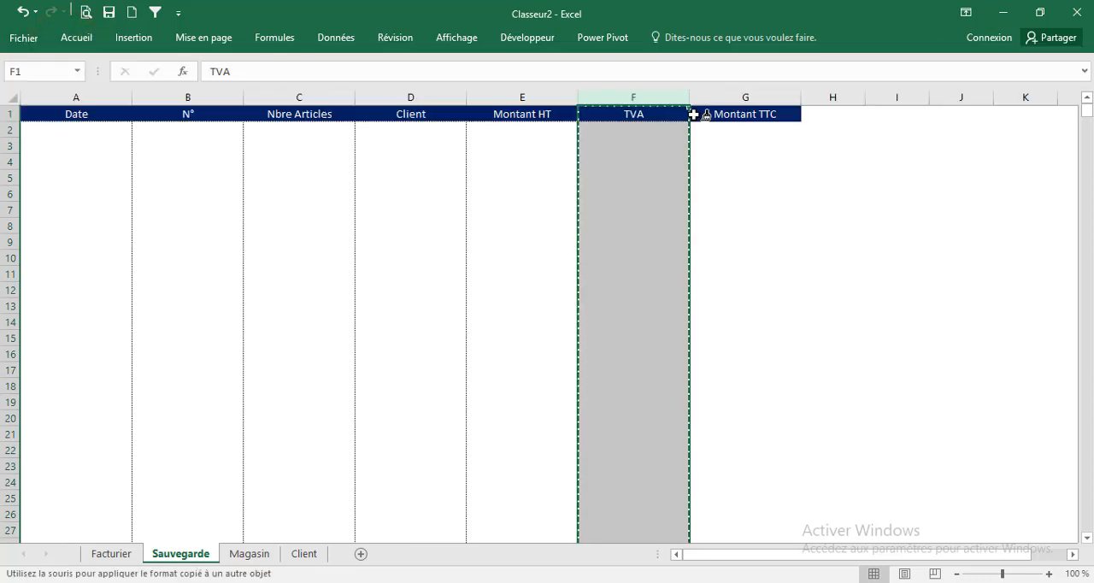
left_click(733, 97)
left_click(657, 273)
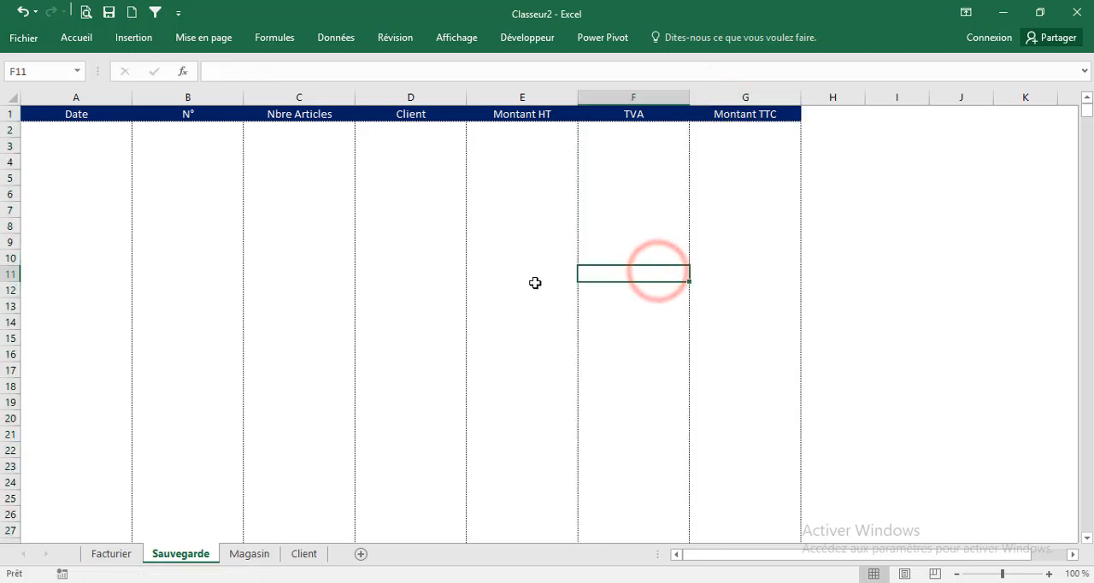
left_click(216, 173)
left_click(240, 242)
left_click(296, 329)
left_click(628, 150)
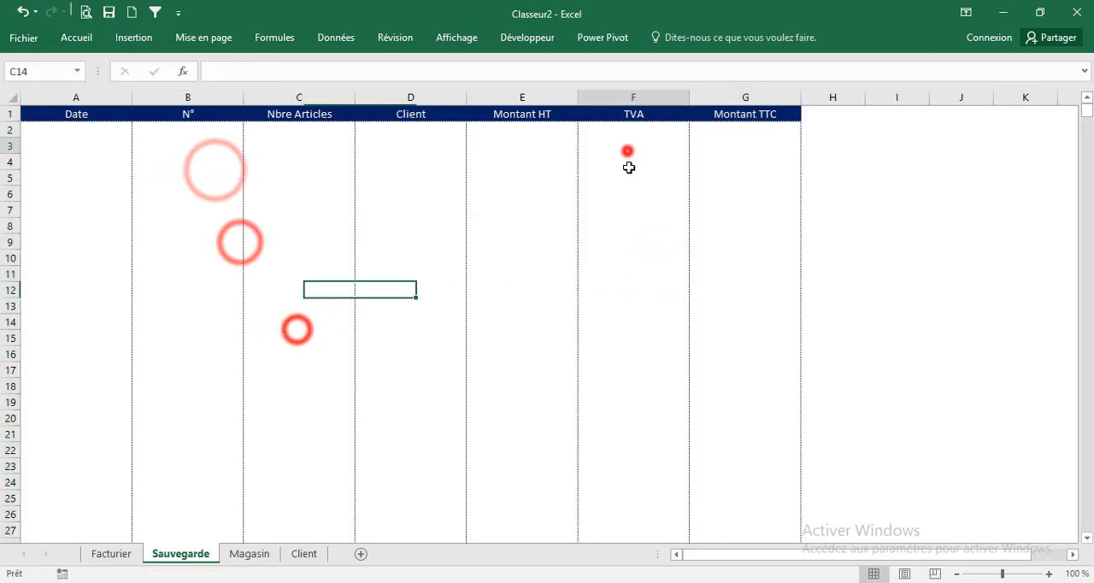
left_click(569, 222)
left_click(235, 187)
left_click(242, 312)
left_click(306, 239)
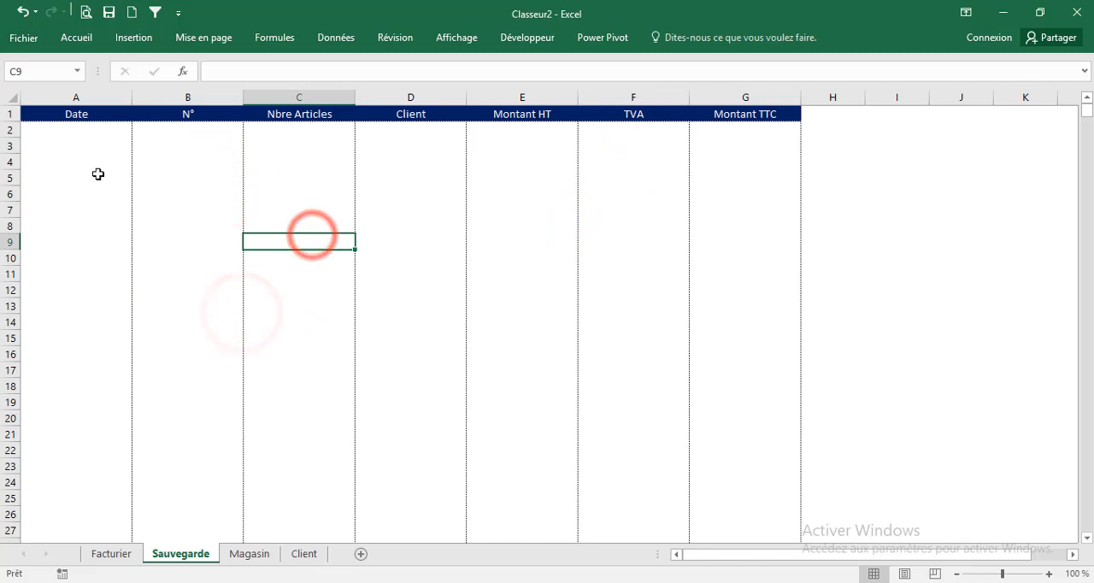
Place an ActiveX command button about 125 by 24 points on the Facturier sheet, beside the invoice heading over columns G and H
left_click(111, 554)
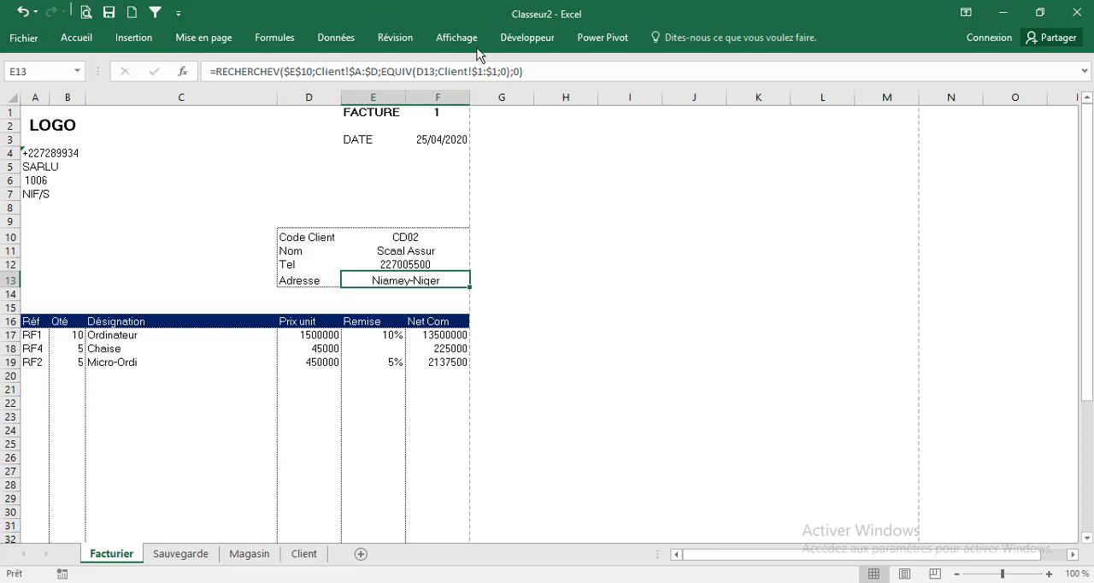
left_click(533, 39)
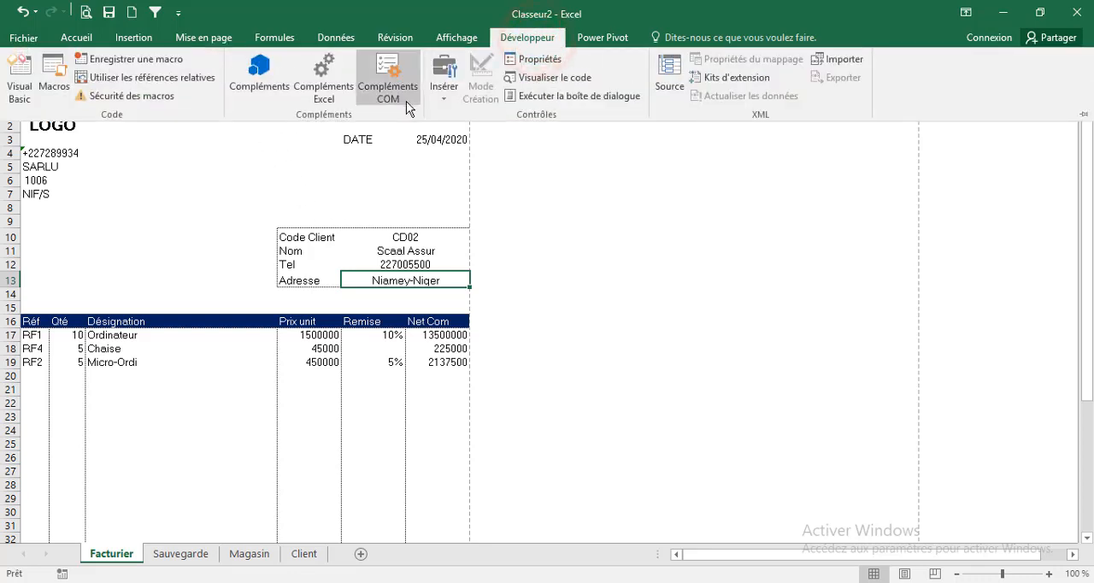
left_click(444, 94)
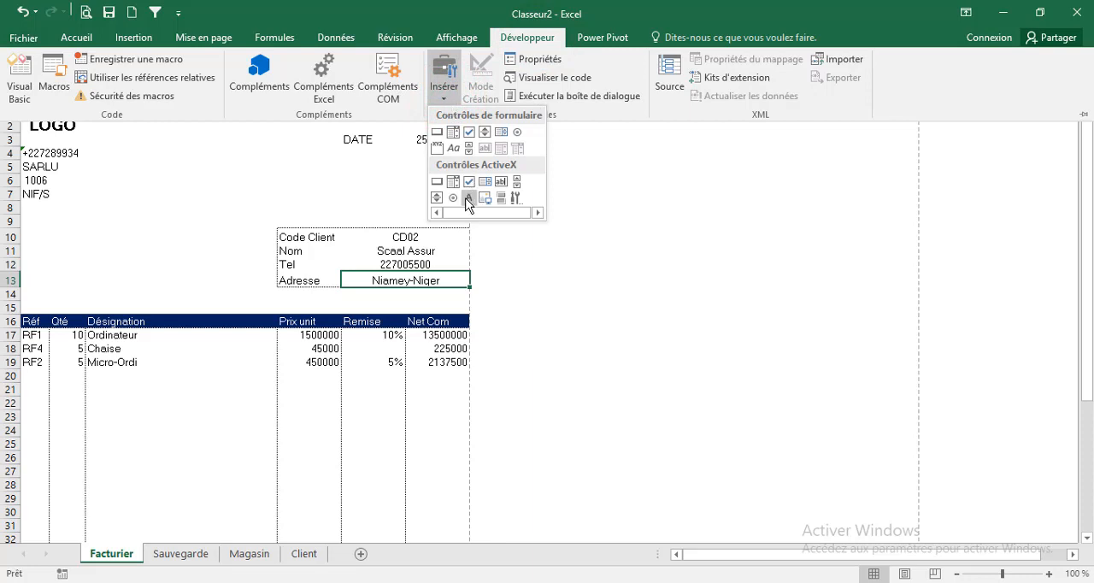
left_click(436, 182)
left_click_drag(512, 142, 647, 157)
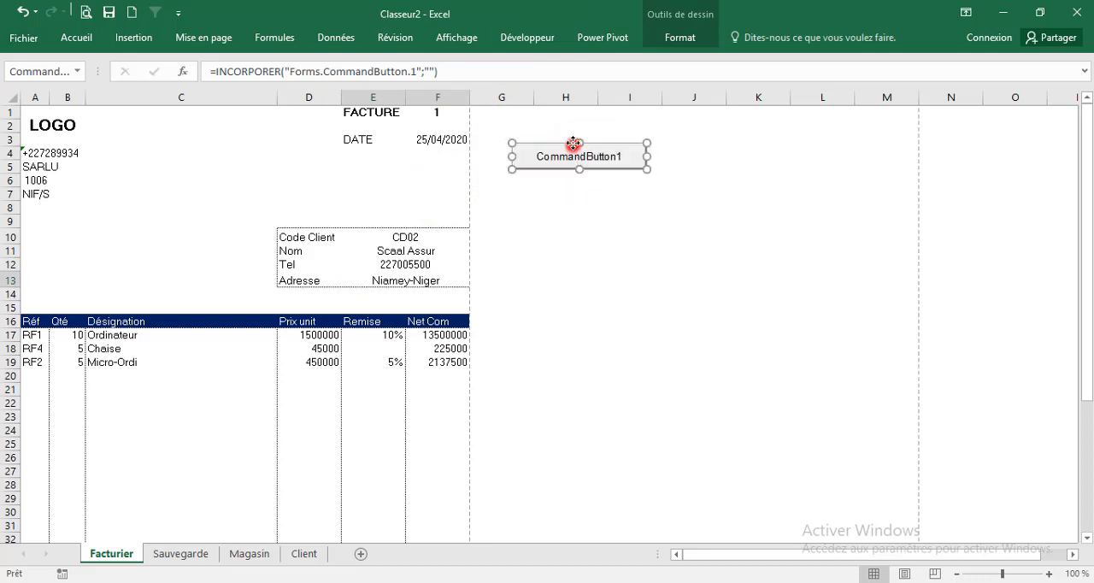
left_click_drag(573, 144, 539, 113)
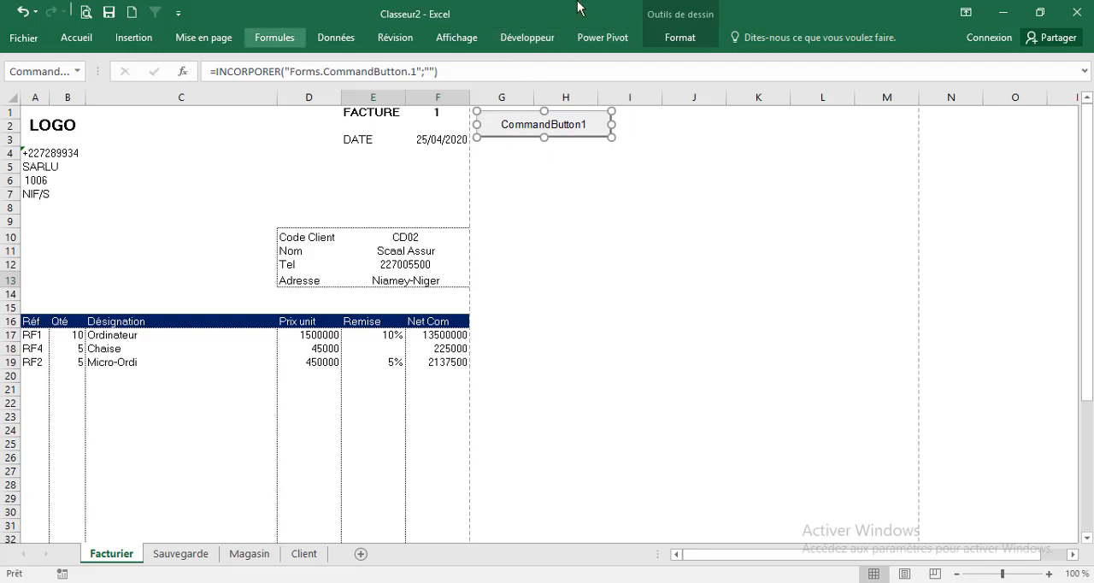
Open the command button's properties and set its name to Sauver
left_click(528, 38)
left_click(517, 75)
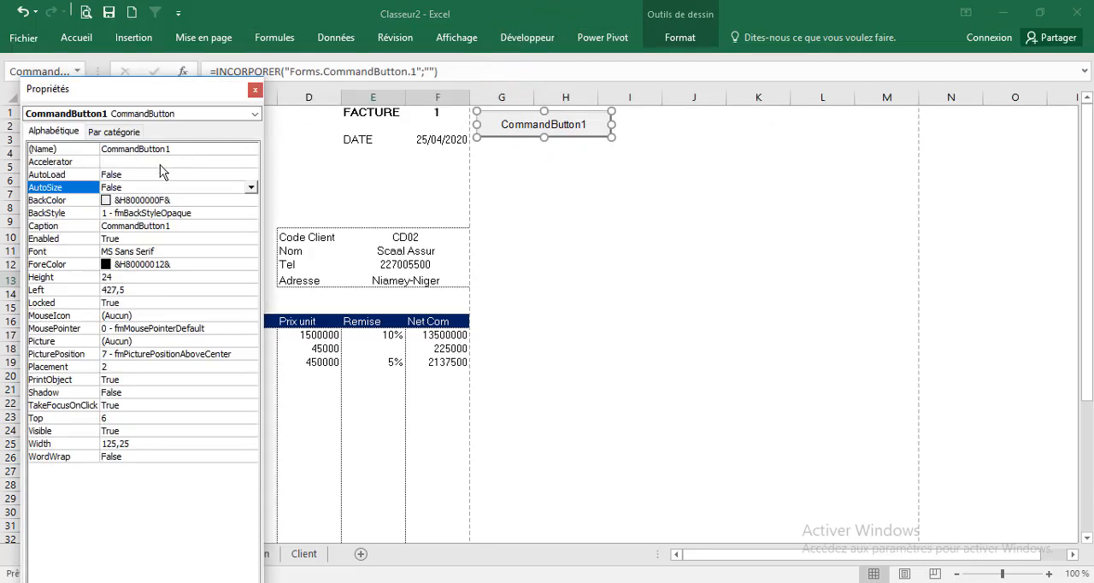
left_click(182, 149)
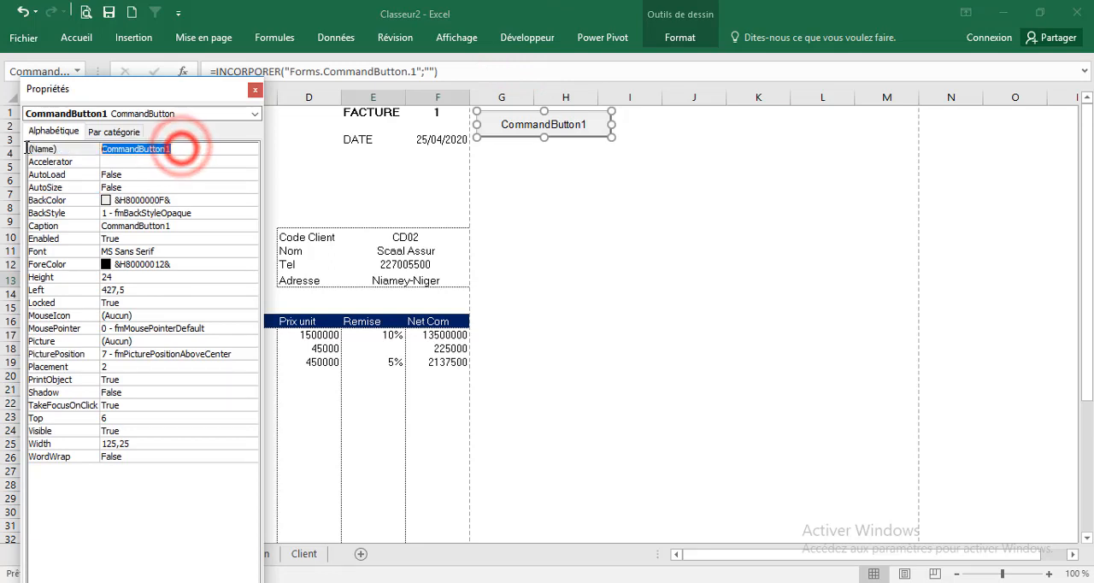
type("Sauver")
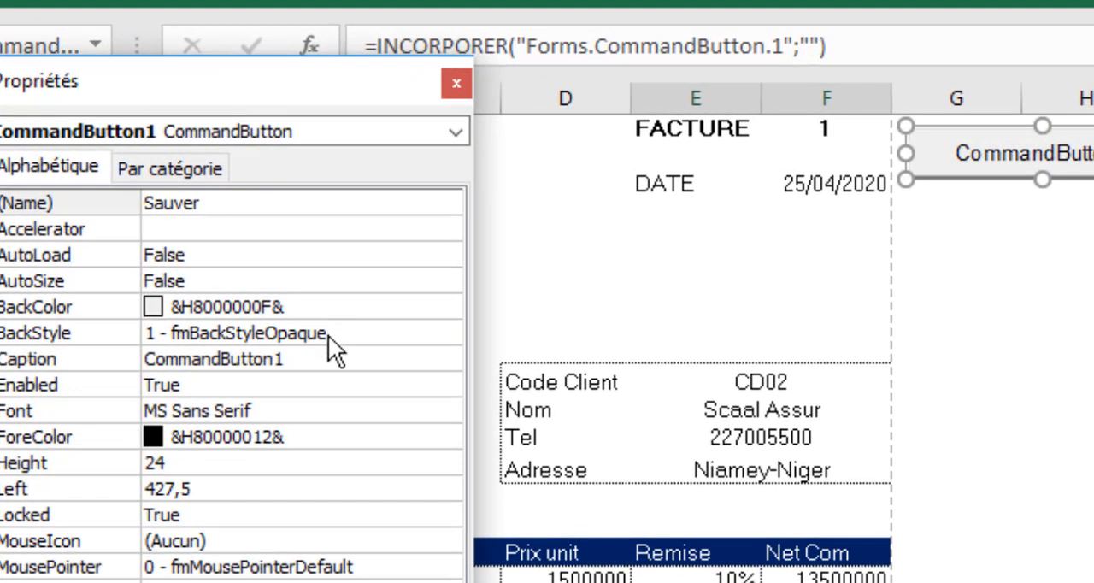
left_click(192, 215)
Set the command button's caption to Sauvegarde
left_click(341, 366)
double_click(355, 359)
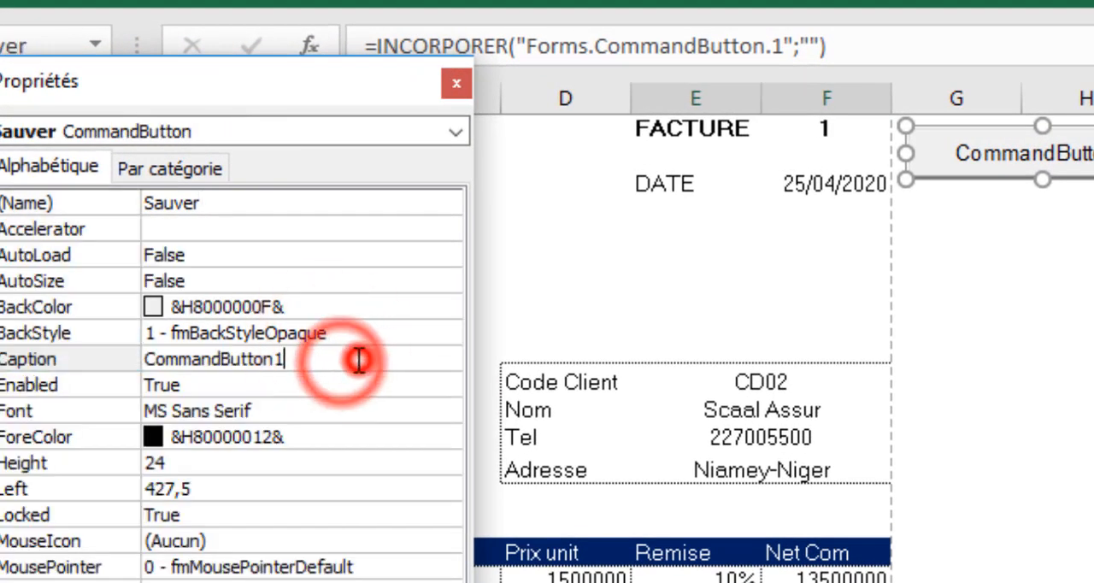
type("SAU")
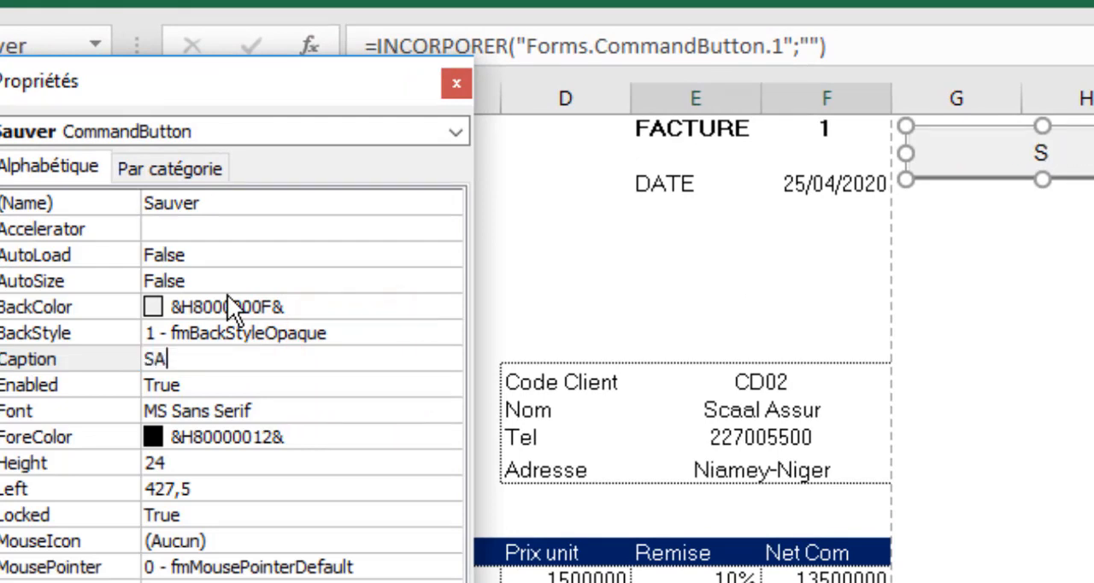
key("BackSpace")
key("BackSpace")
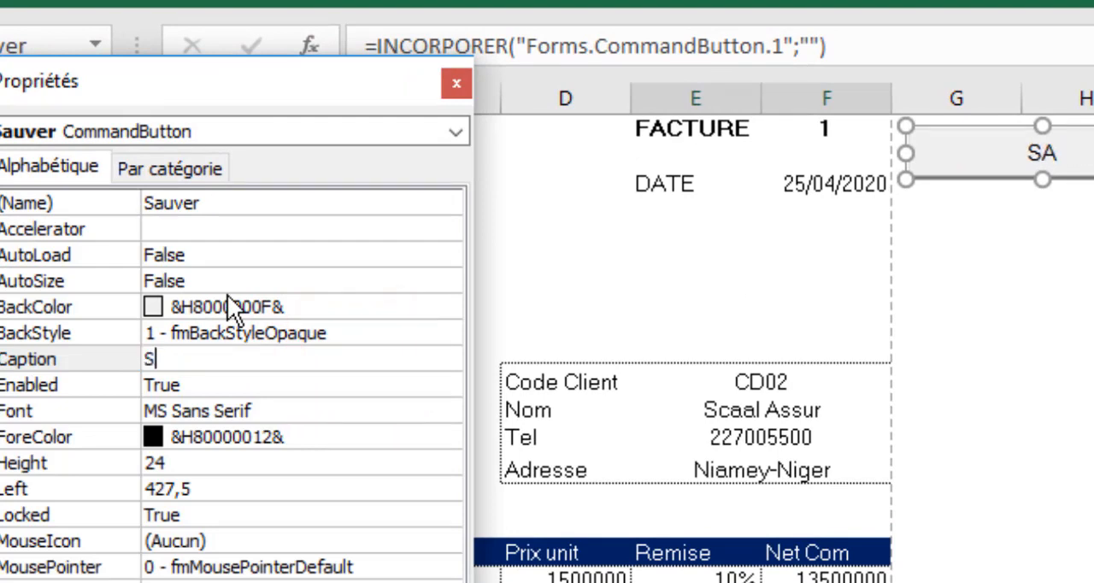
type("auvegarde")
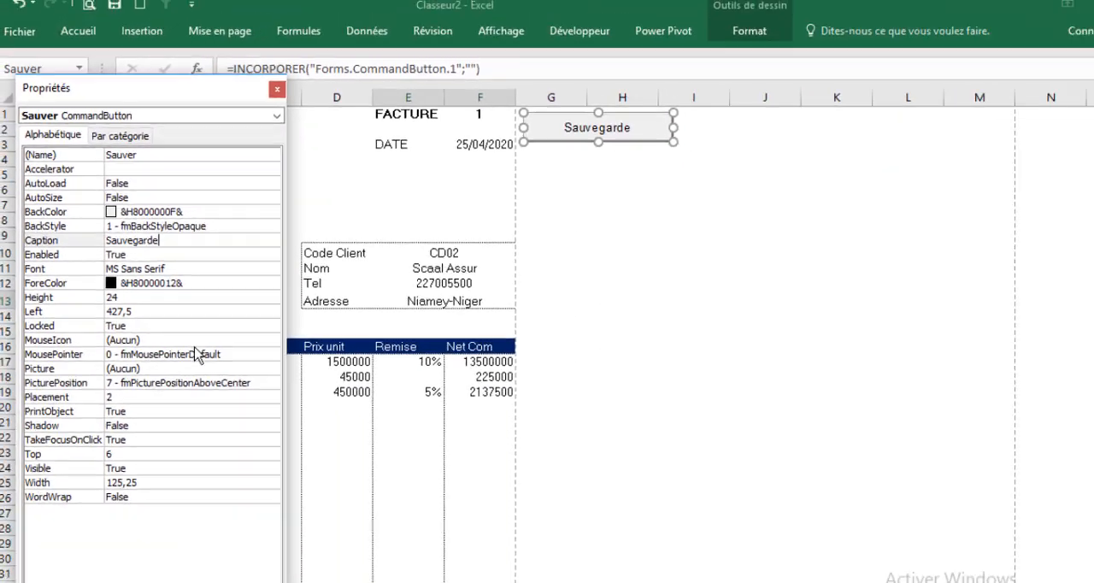
left_click(229, 410)
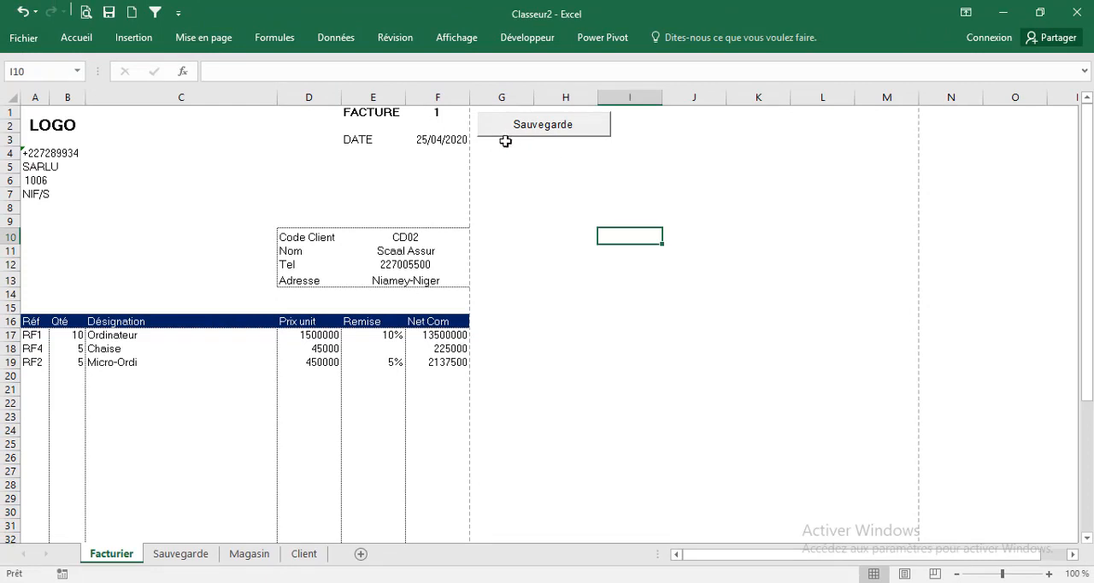
Create the Sauver button's click procedure in a reduced Visual Basic editor window and return to the Sauvegarde sheet
left_click(521, 151)
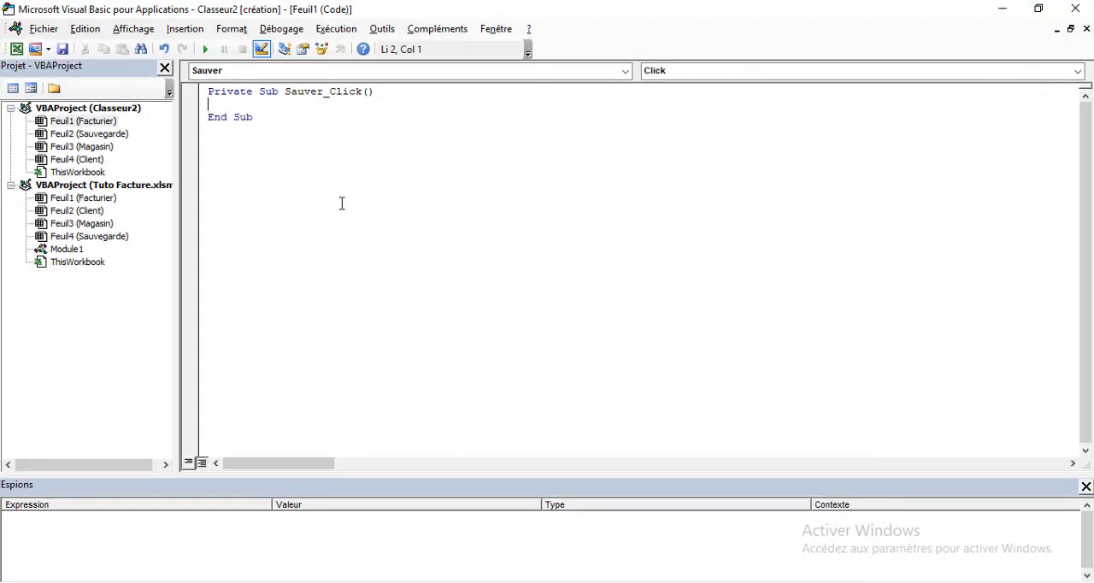
left_click(1039, 8)
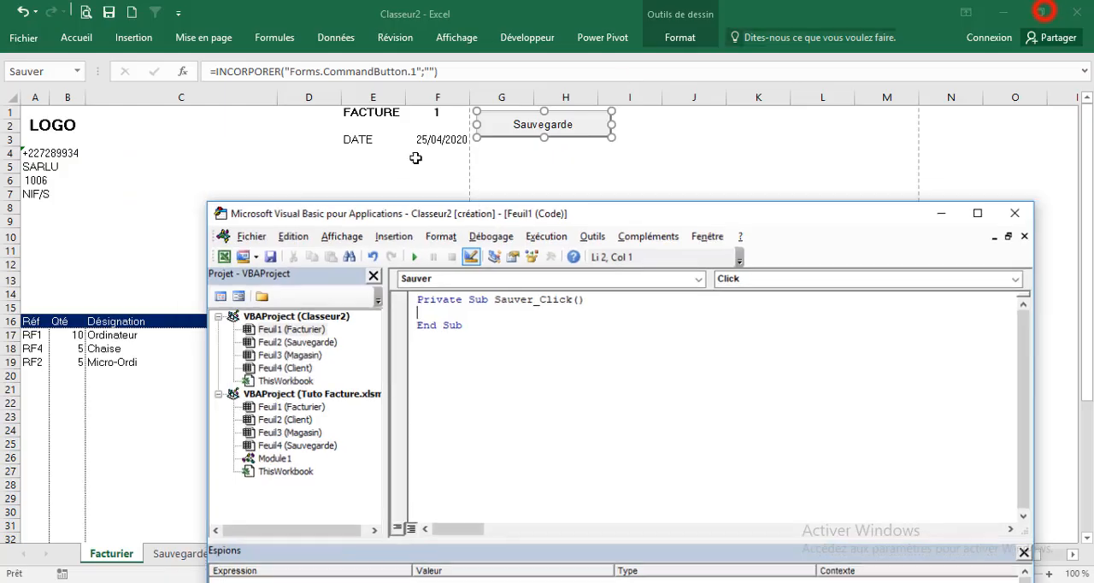
left_click_drag(494, 224, 579, 183)
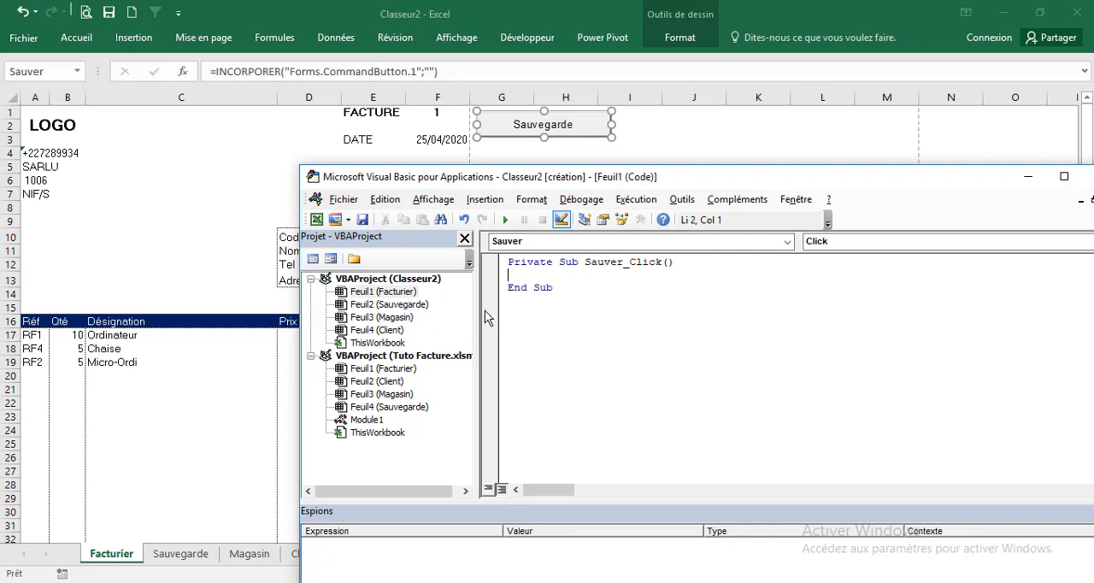
left_click(265, 308)
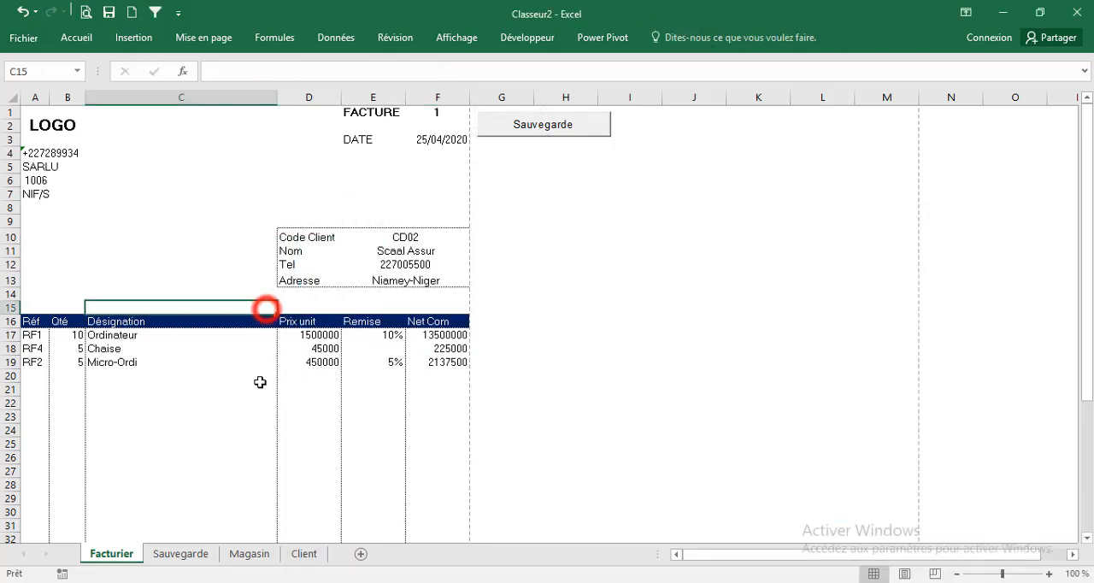
left_click(209, 554)
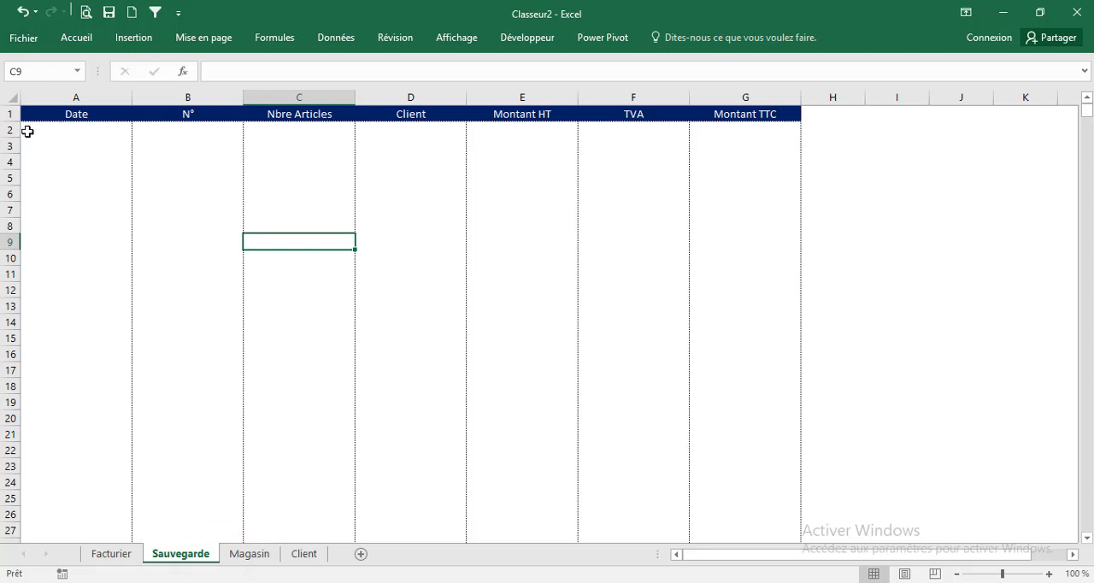
Examine the rows beneath the headings in columns A to G of the Sauvegarde sheet
left_click_drag(25, 129, 784, 128)
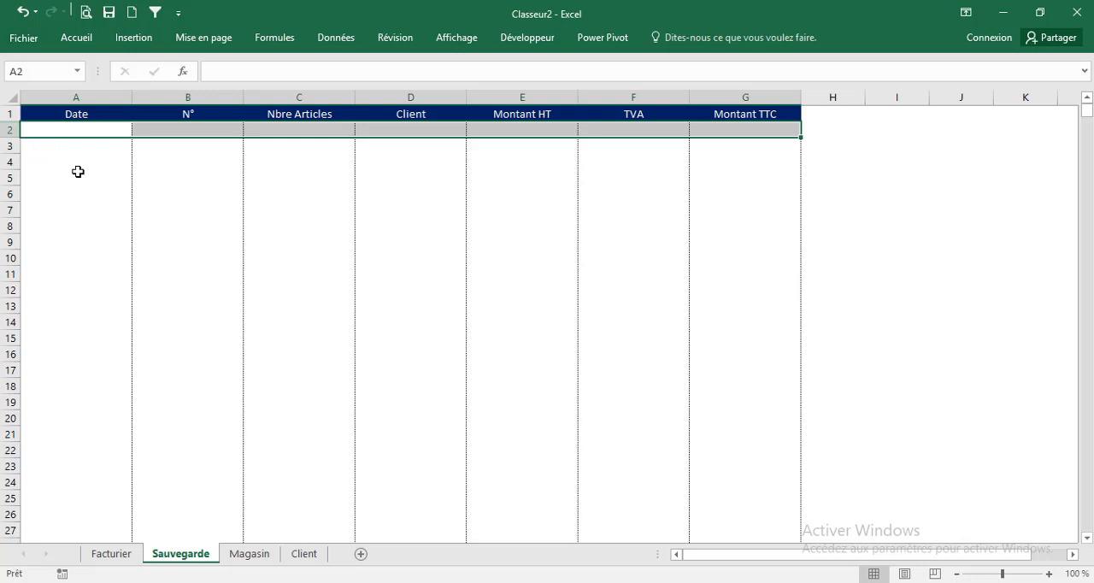
left_click(10, 130)
left_click_drag(10, 130, 744, 131)
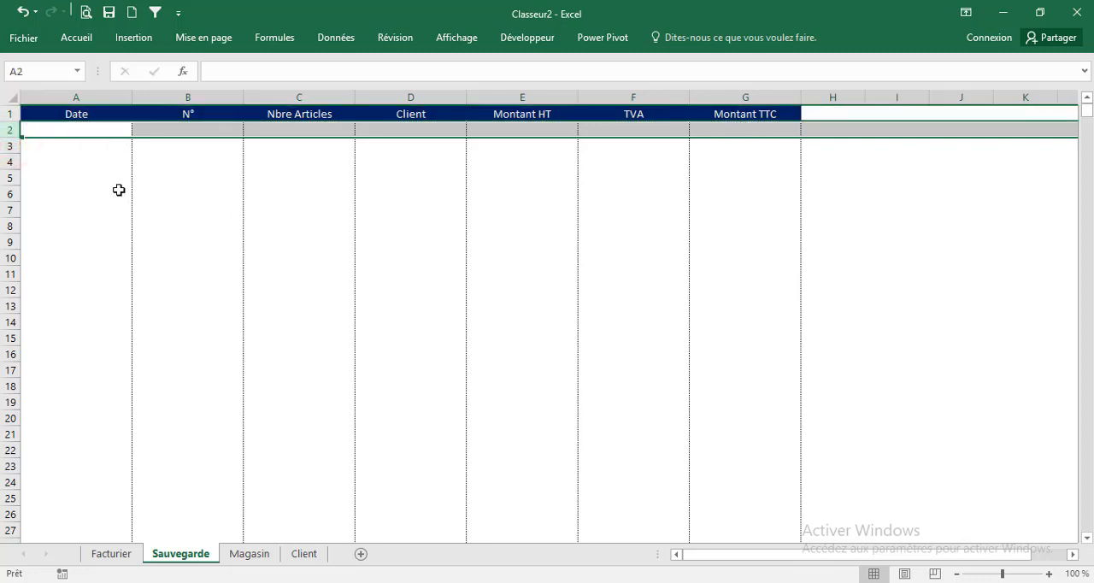
left_click(66, 142)
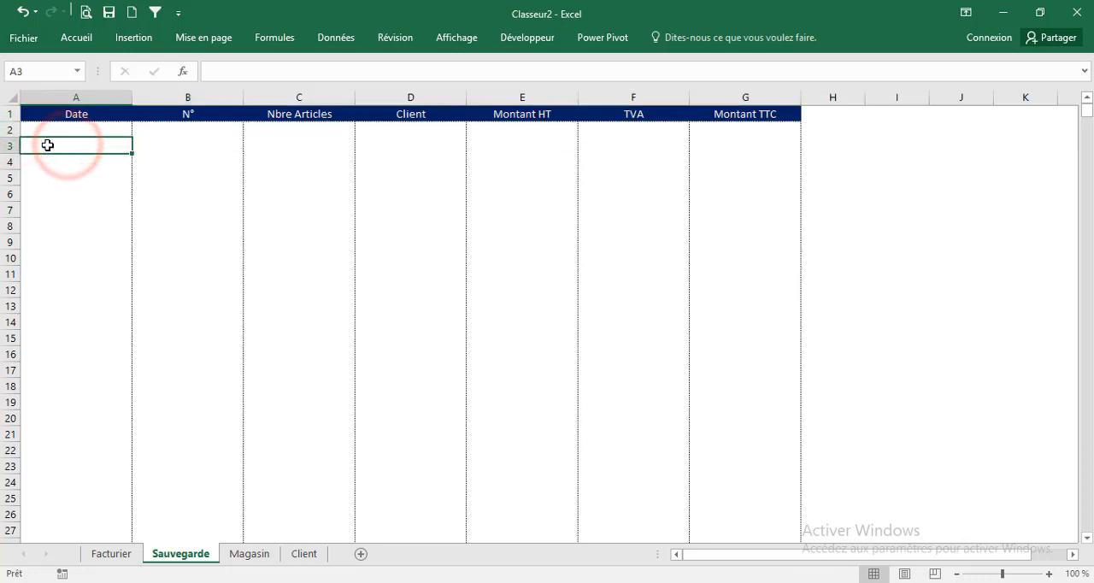
left_click(47, 146)
left_click_drag(47, 146, 777, 148)
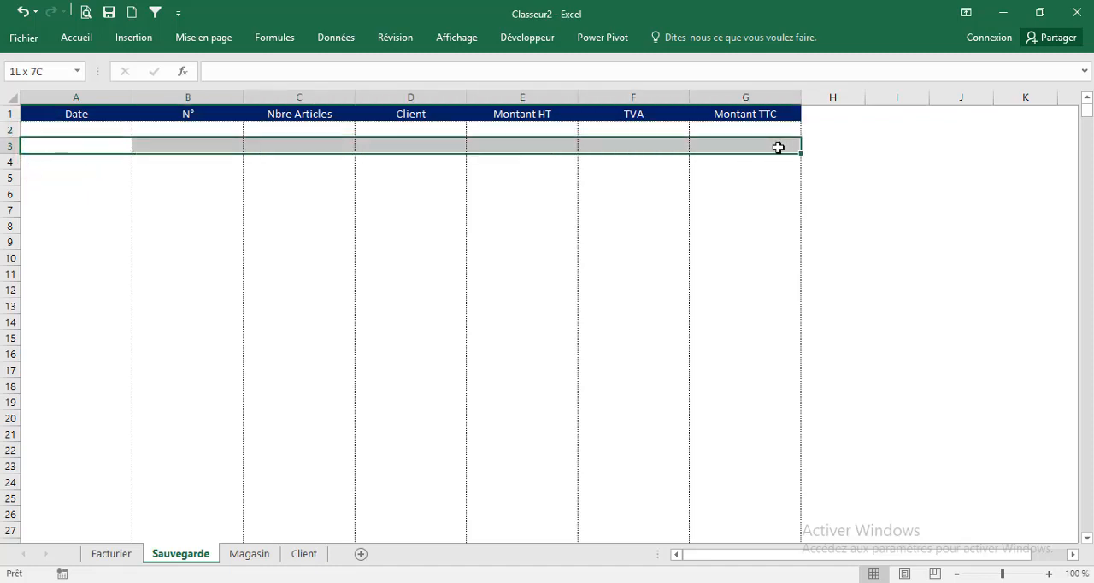
left_click_drag(27, 159, 750, 161)
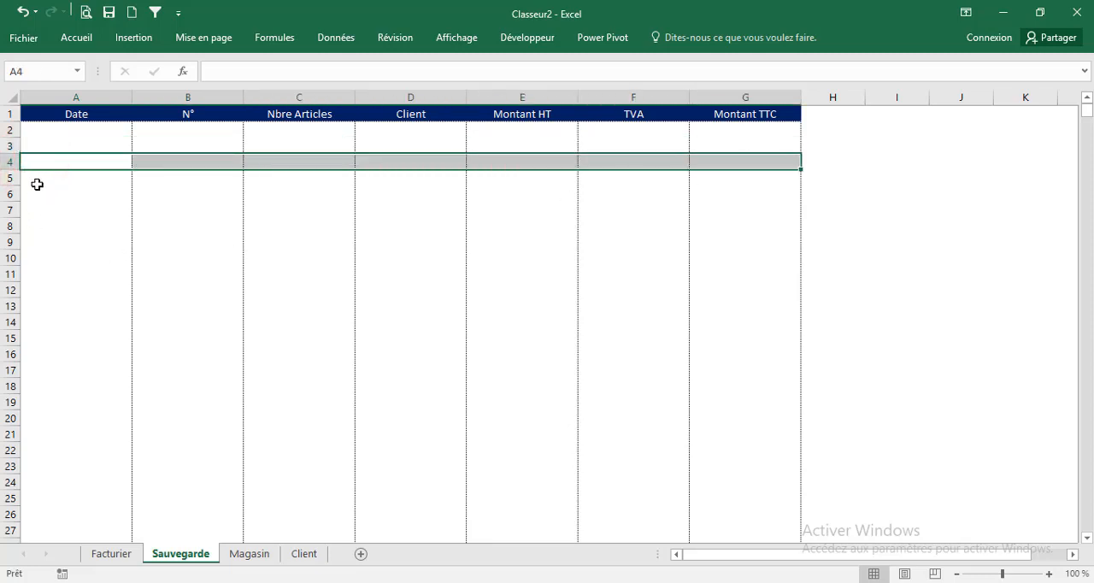
left_click_drag(37, 185, 785, 176)
left_click_drag(51, 196, 381, 203)
left_click(398, 163)
Switch to the Visual Basic editor and declare LasTrow As Integer in the Sauver_Click procedure
left_click(761, 582)
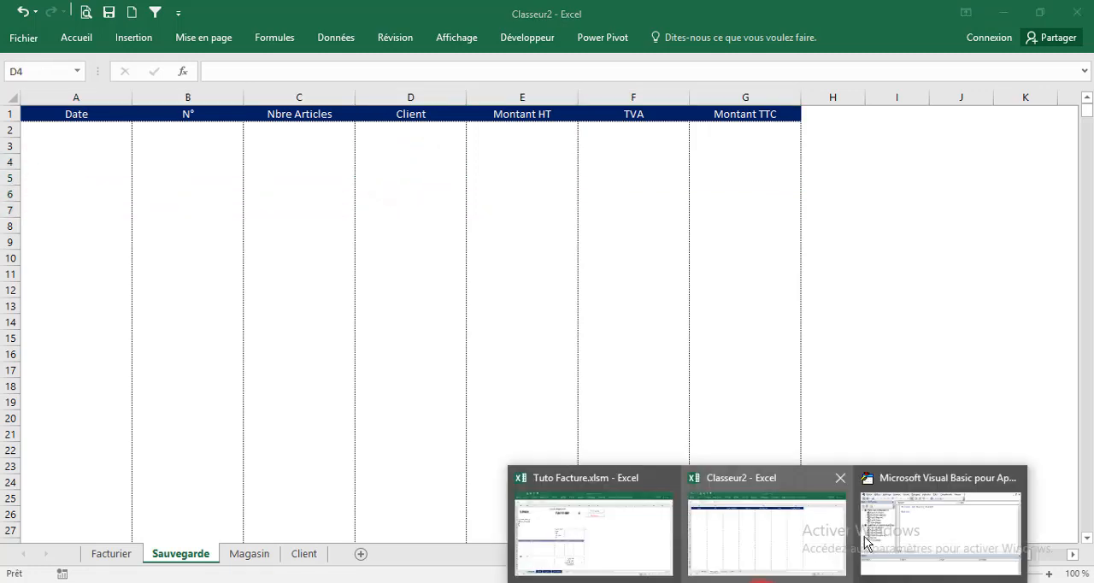
left_click(886, 530)
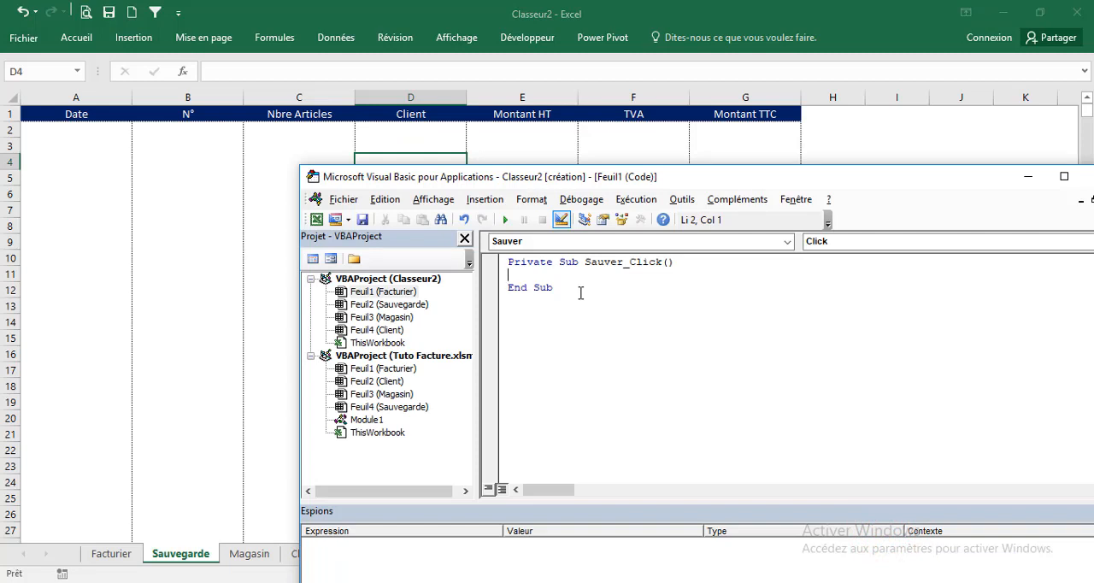
type("m LasTrow as integer")
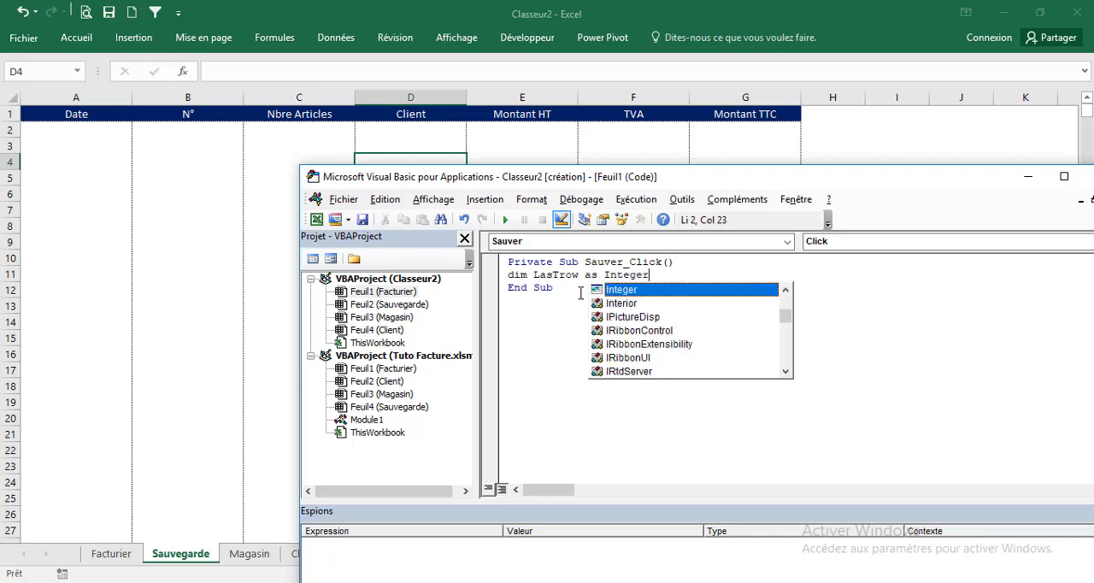
key("Return")
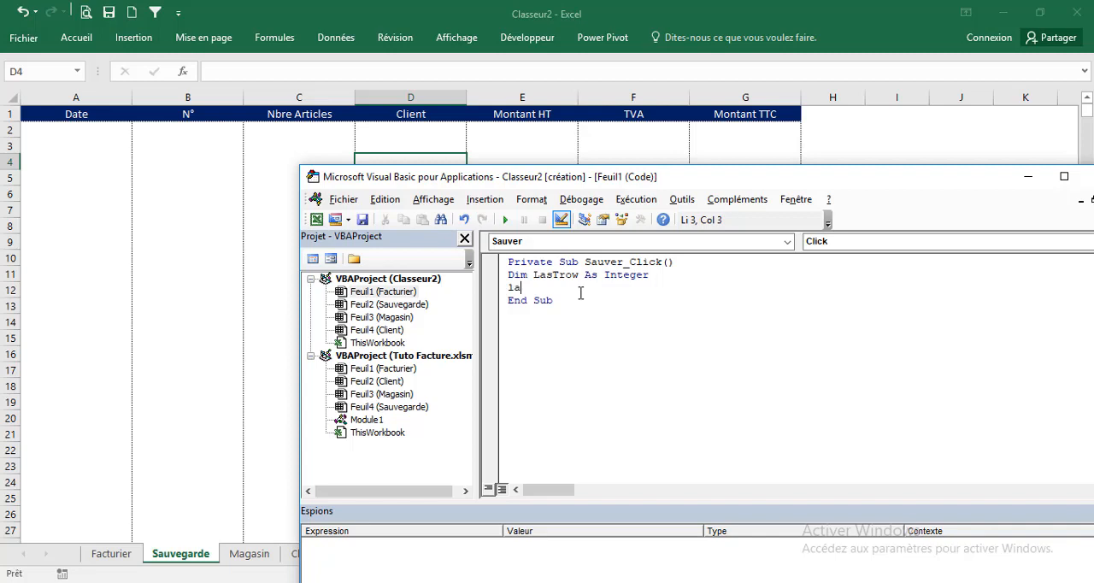
Begin assigning LasTrow in the Sauver_Click procedure with Sheets("Sauvegarde").Range("A500000")
type("row=")
left_click(98, 142)
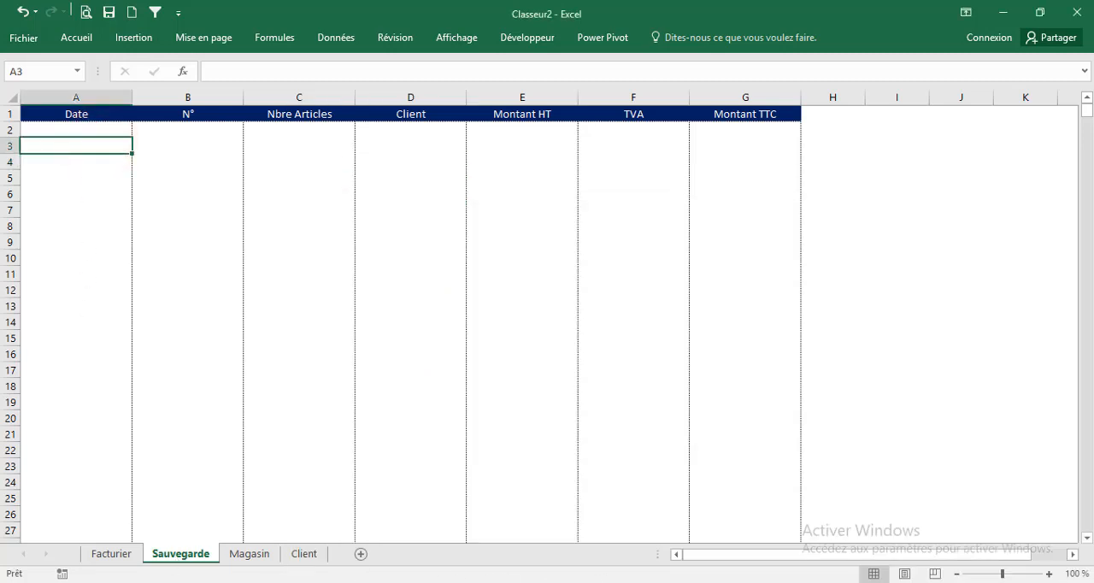
left_click(898, 518)
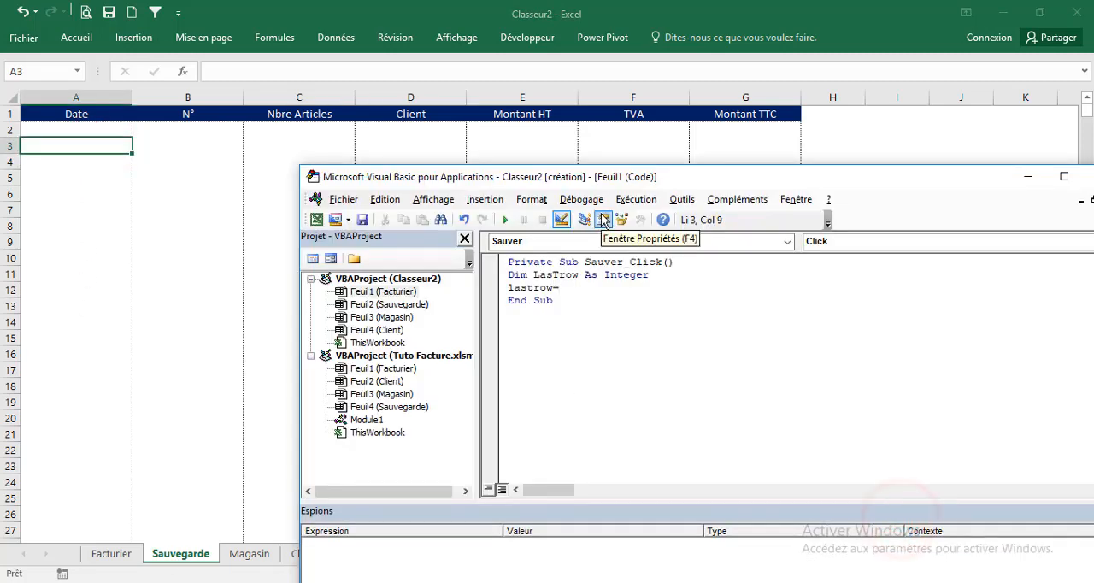
type("sheets(\"")
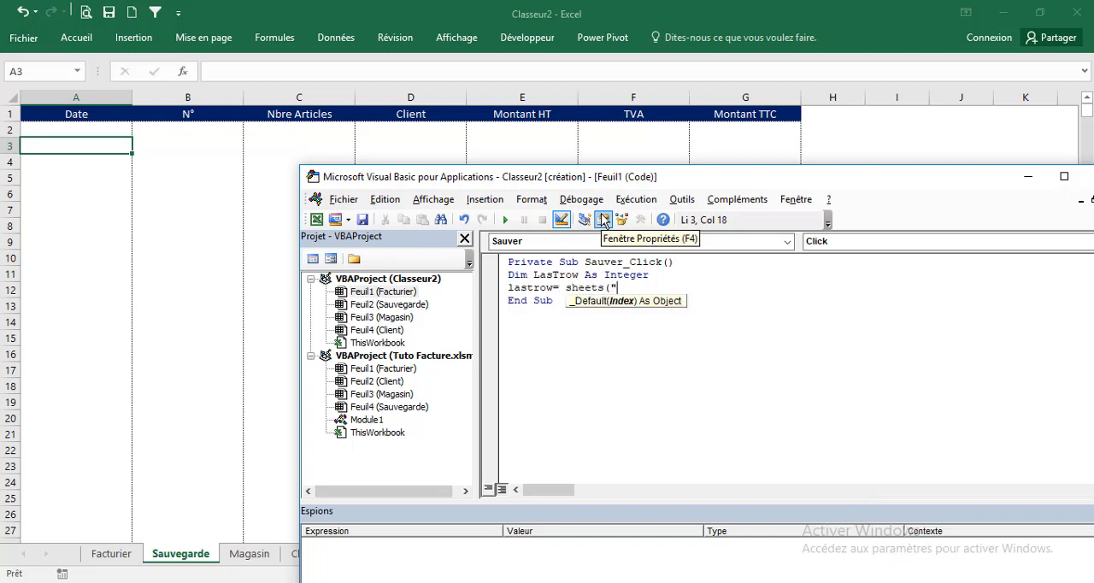
type("Sauvegarde\")")
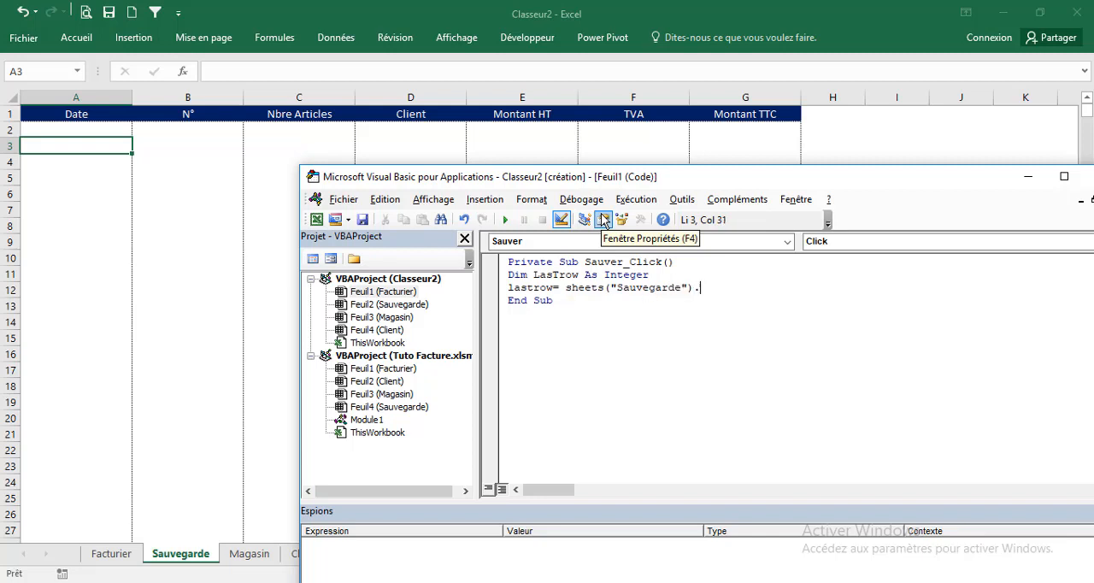
type(".range(\"A500000\")")
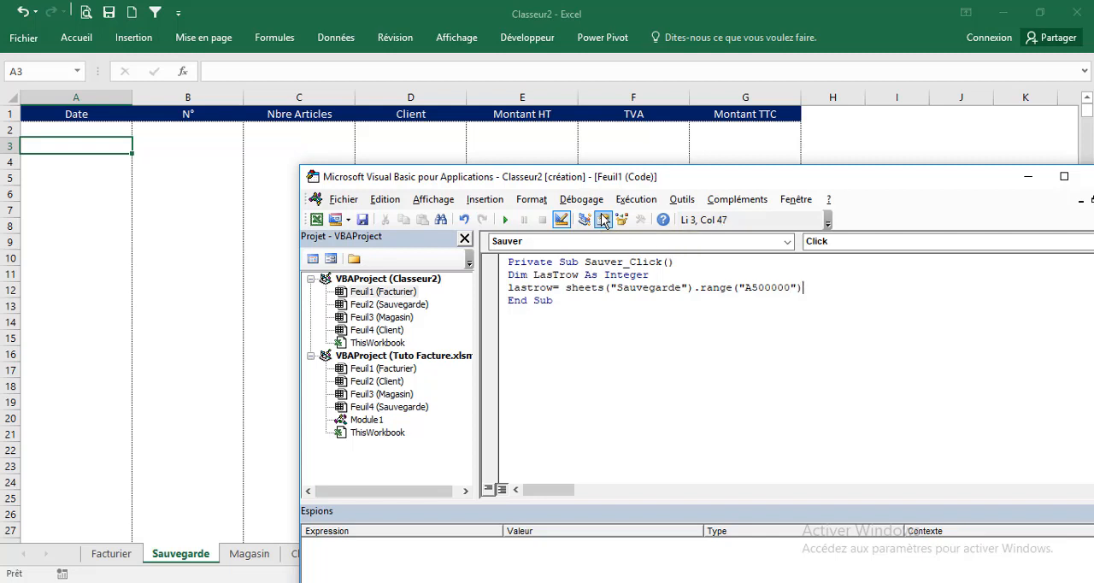
type(".end(xlup).row")
Complete the LasTrow assignment with .End(xlUp).Row + 1
type("+ 1")
key("Return")
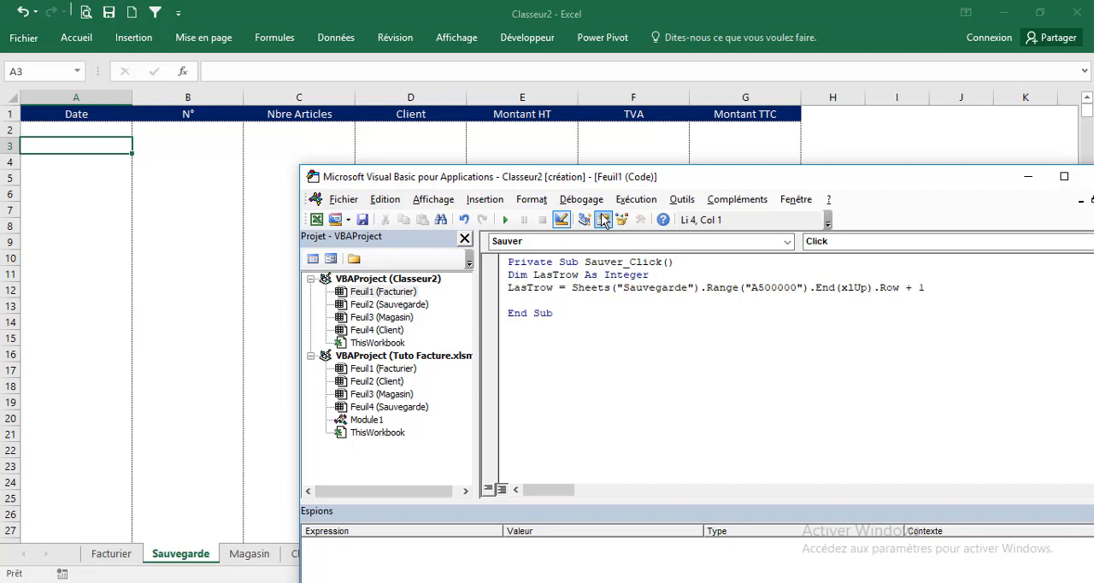
Add the line MsgBox LasTrow below the LasTrow assignment
type("msgbox =")
key("BackSpace")
type("lastrox")
left_click(605, 337)
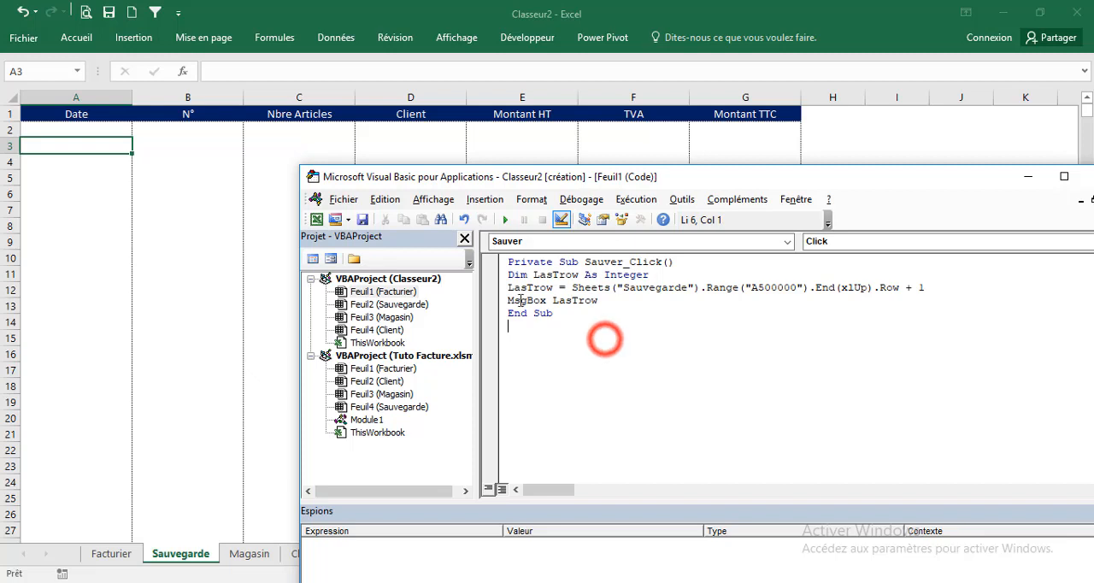
Run the Sauver_Click procedure to check the row number computed for the empty Sauvegarde table, and dismiss the message
left_click(12, 114)
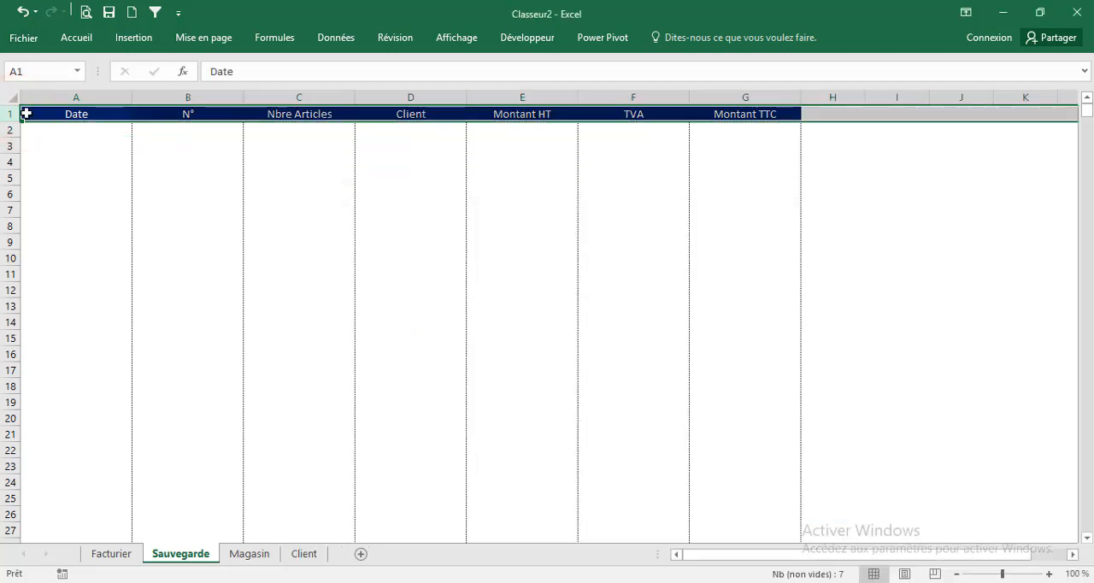
left_click(39, 113)
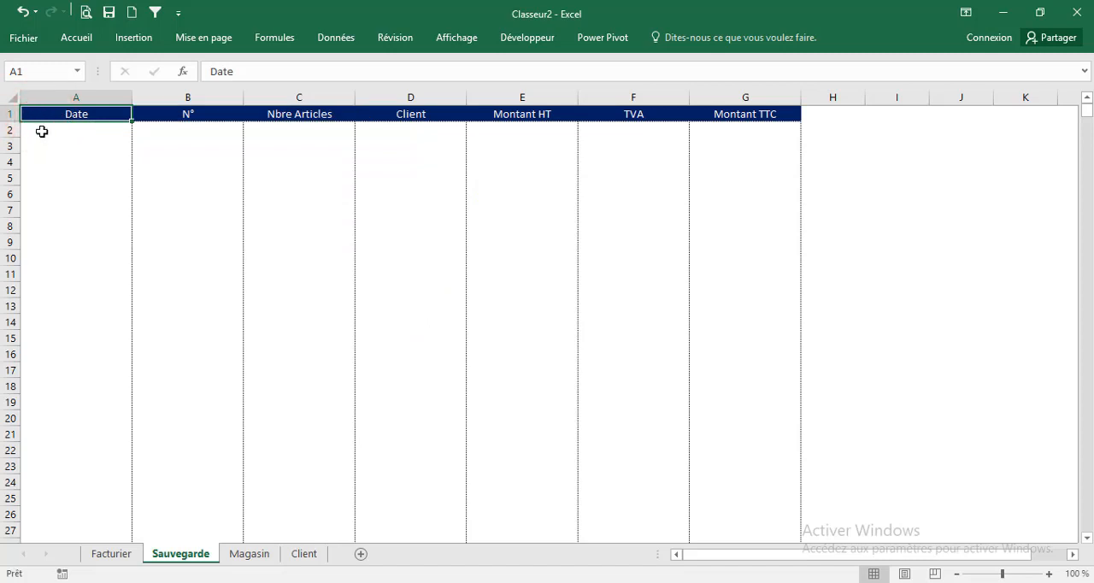
left_click(48, 132)
left_click(884, 542)
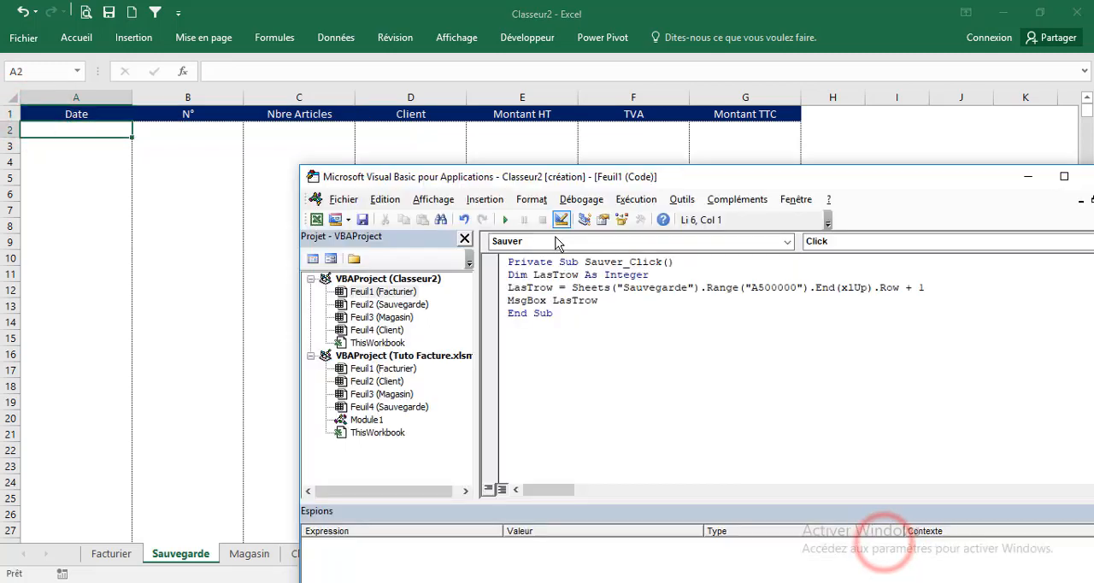
left_click(508, 222)
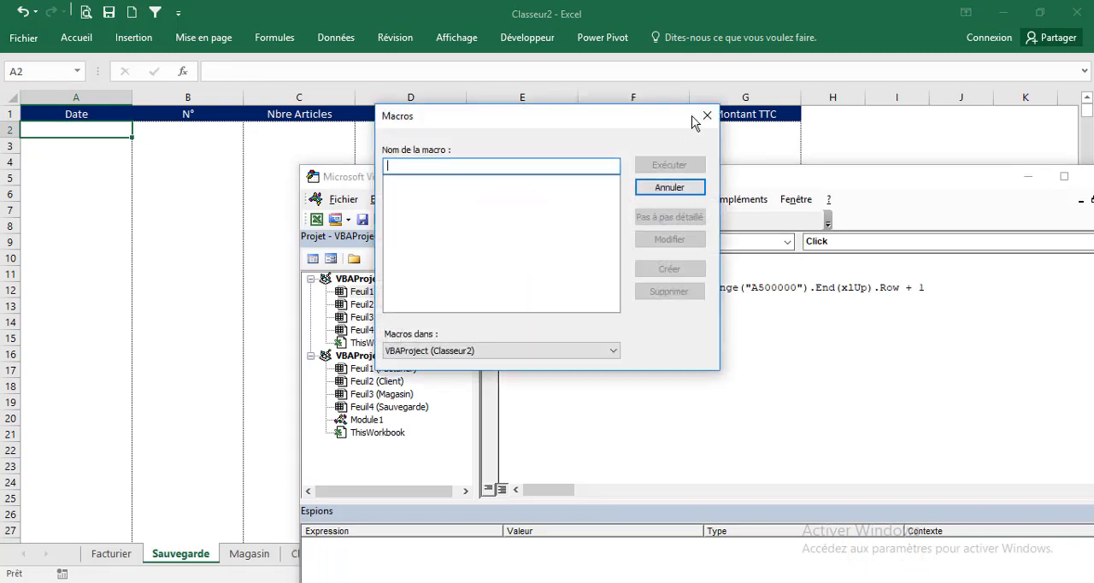
left_click(699, 115)
left_click(533, 284)
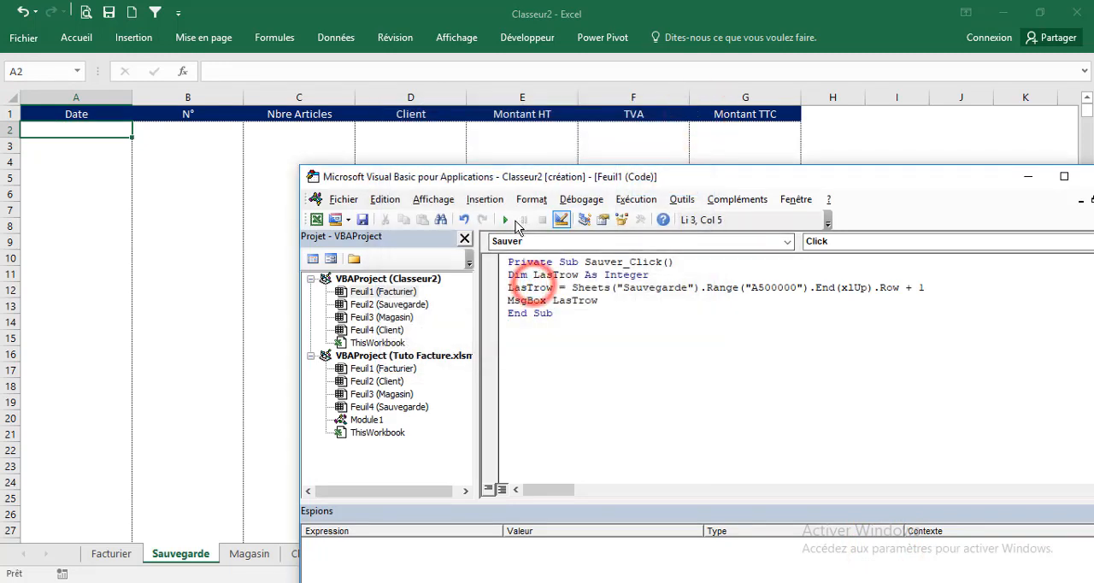
left_click(510, 221)
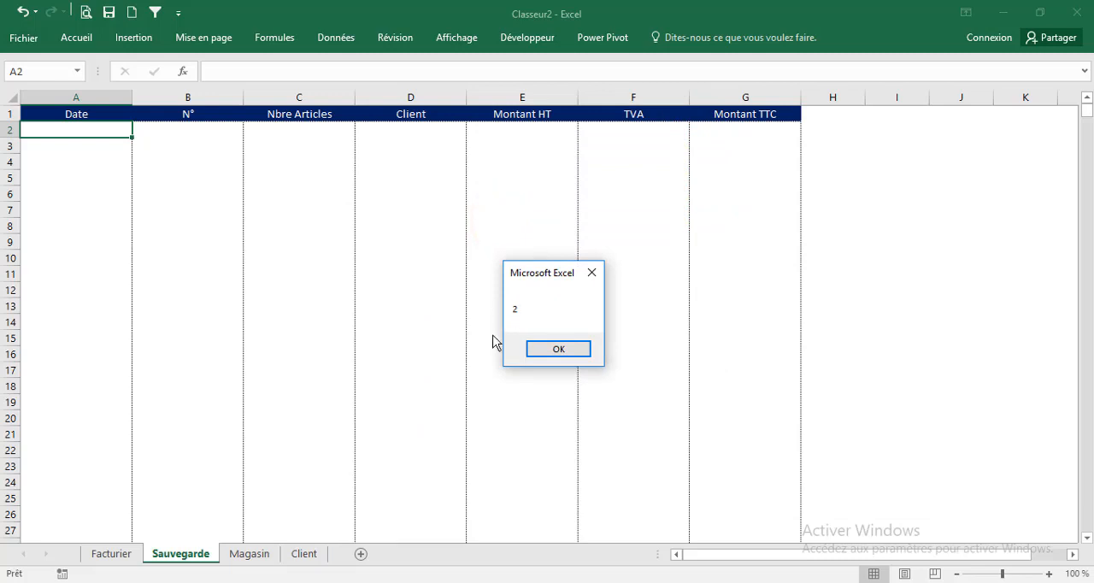
left_click(540, 347)
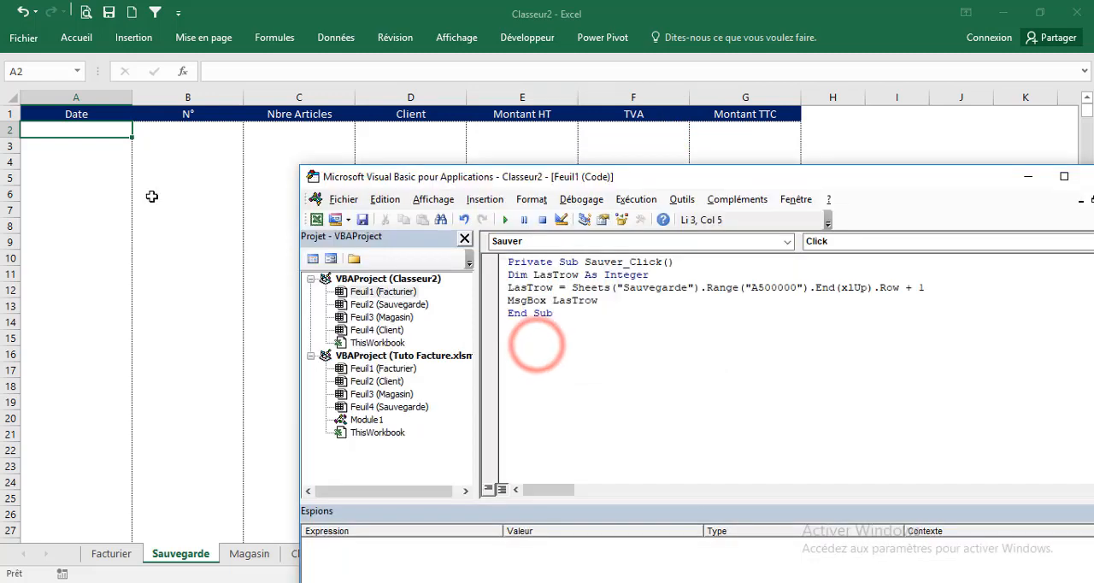
Enter the test value 152255 in cell A2 of the Sauvegarde sheet and run the Sauver_Click procedure again
left_click(88, 131)
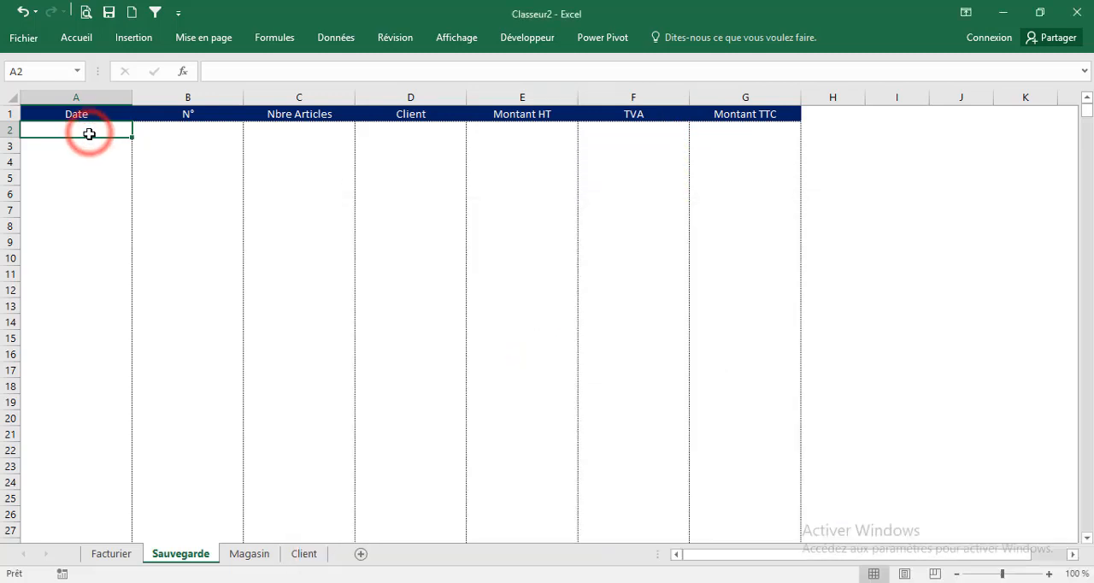
type("152255")
left_click(91, 177)
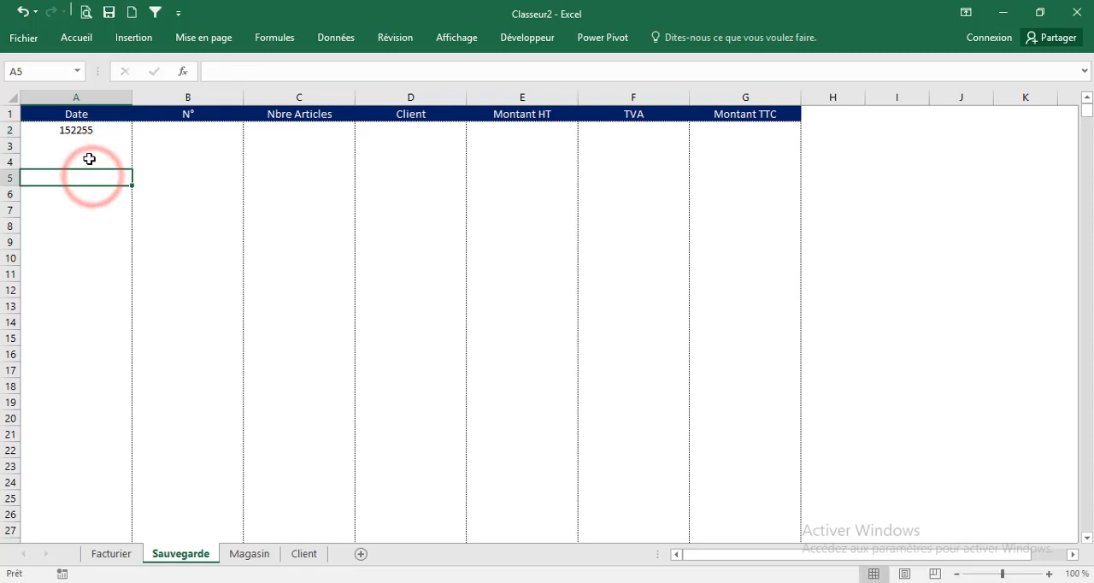
left_click(770, 578)
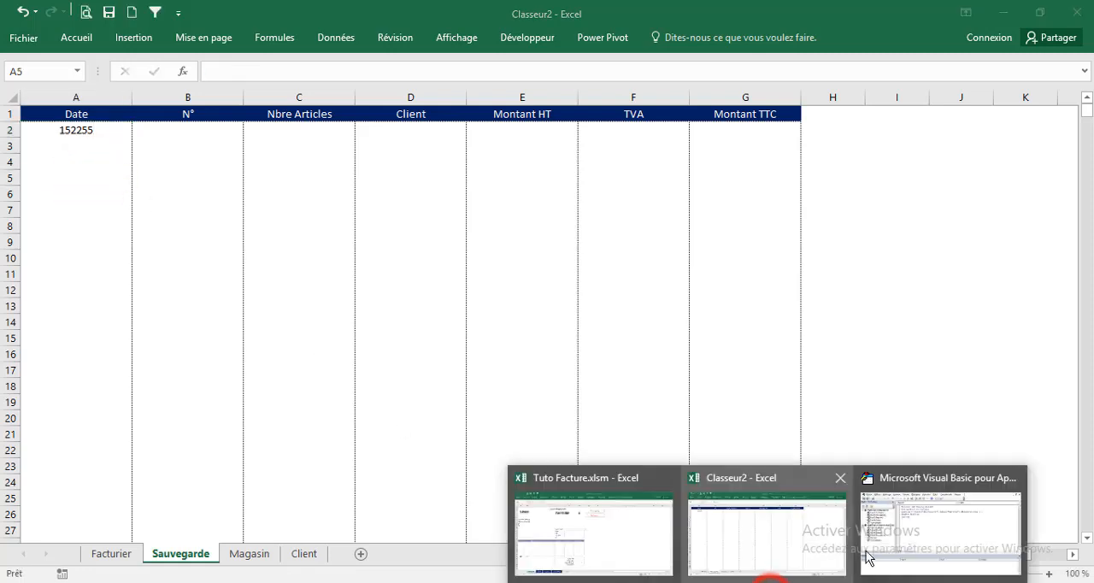
left_click(889, 540)
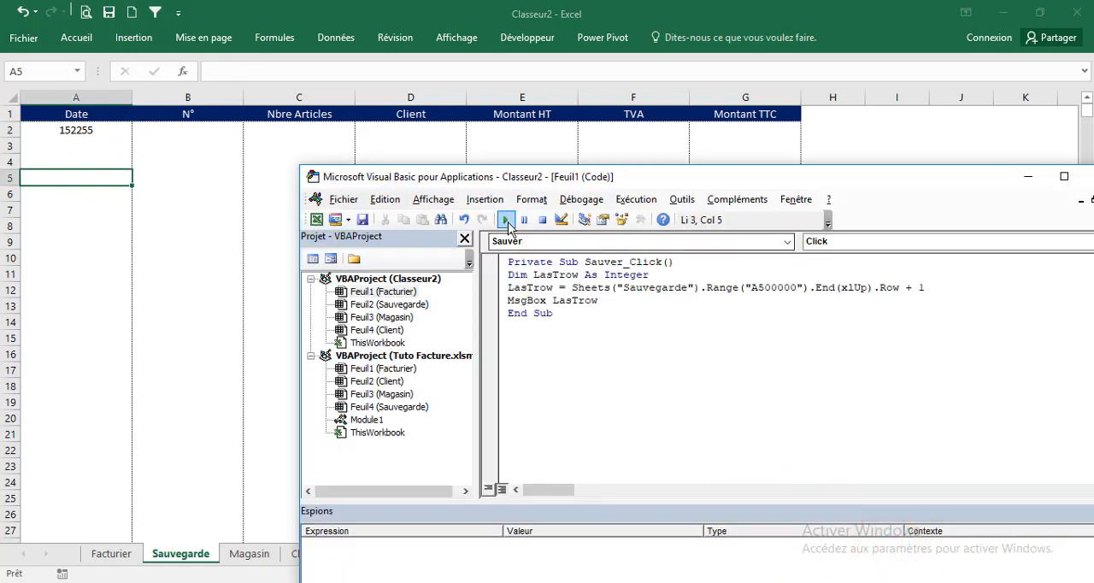
left_click(505, 219)
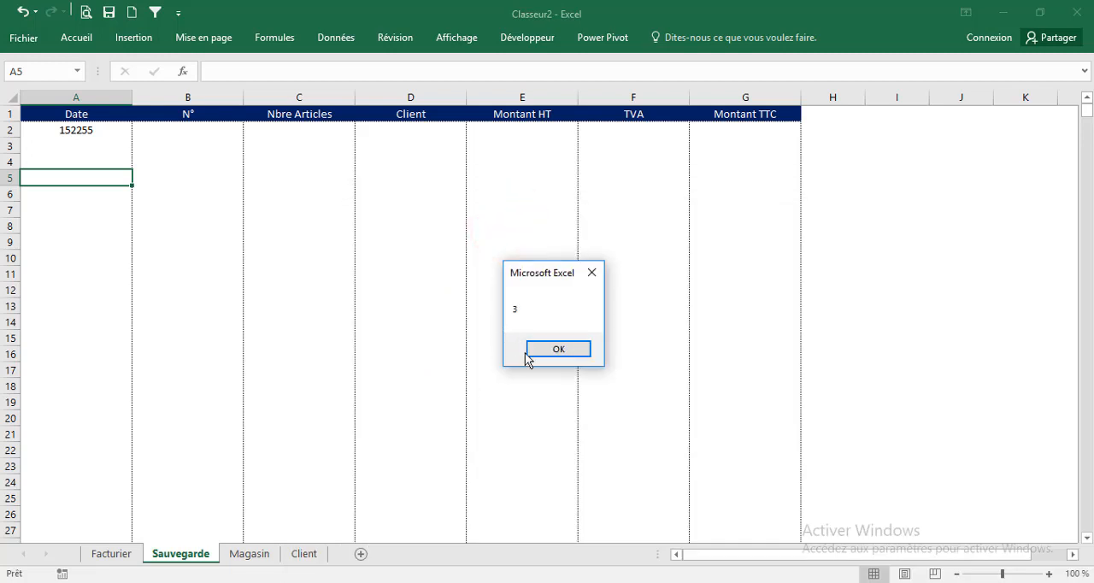
left_click(530, 352)
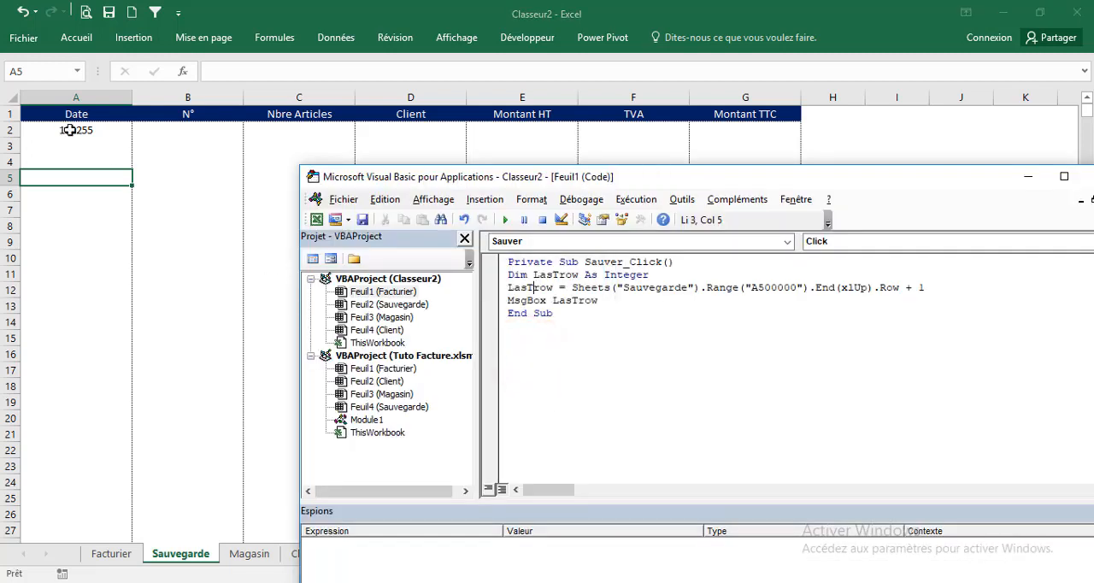
Clear the test value from cell A2 of the Sauvegarde sheet and delete the MsgBox LasTrow line from the procedure
left_click(69, 132)
key("Delete")
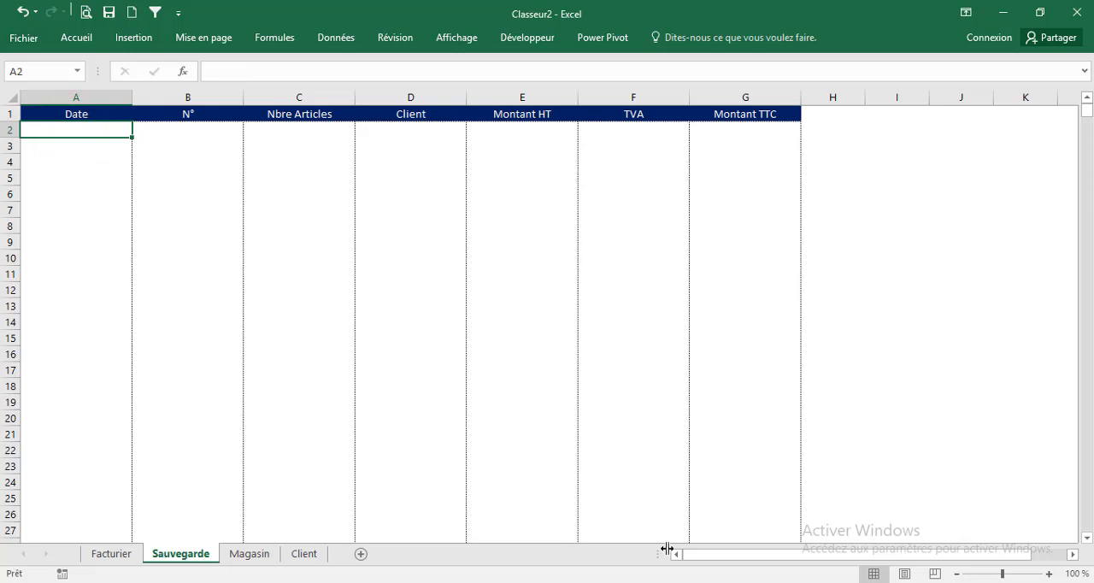
left_click(765, 581)
left_click(870, 547)
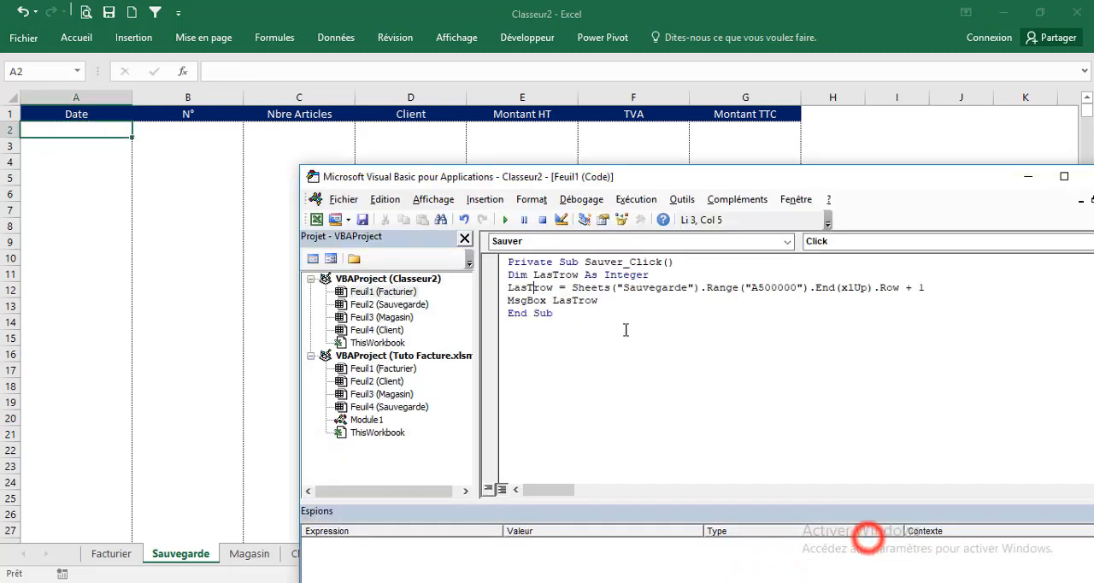
left_click_drag(612, 300, 507, 301)
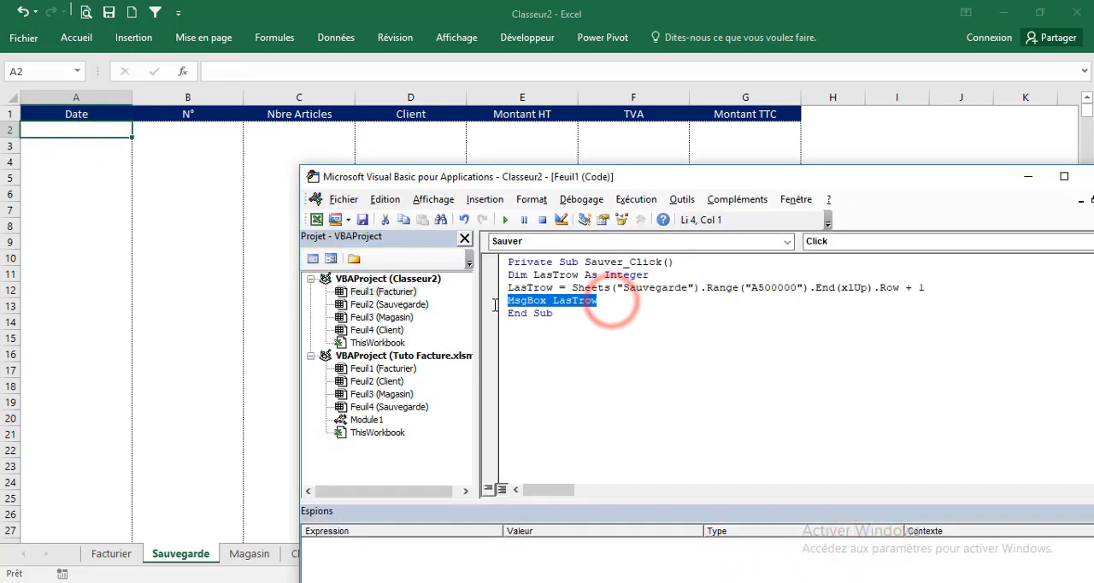
key("Delete")
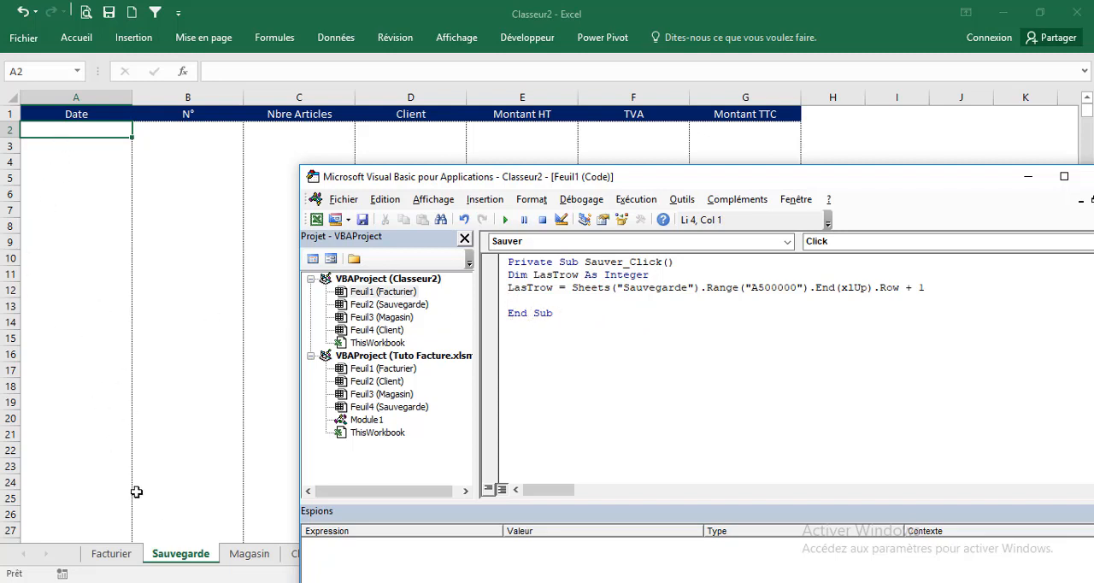
After checking the invoice date cell F3 on Facturier, start a code line with Sheets("Sauvegarde").Range("A" & LasTrow) below the LasTrow assignment
left_click(125, 555)
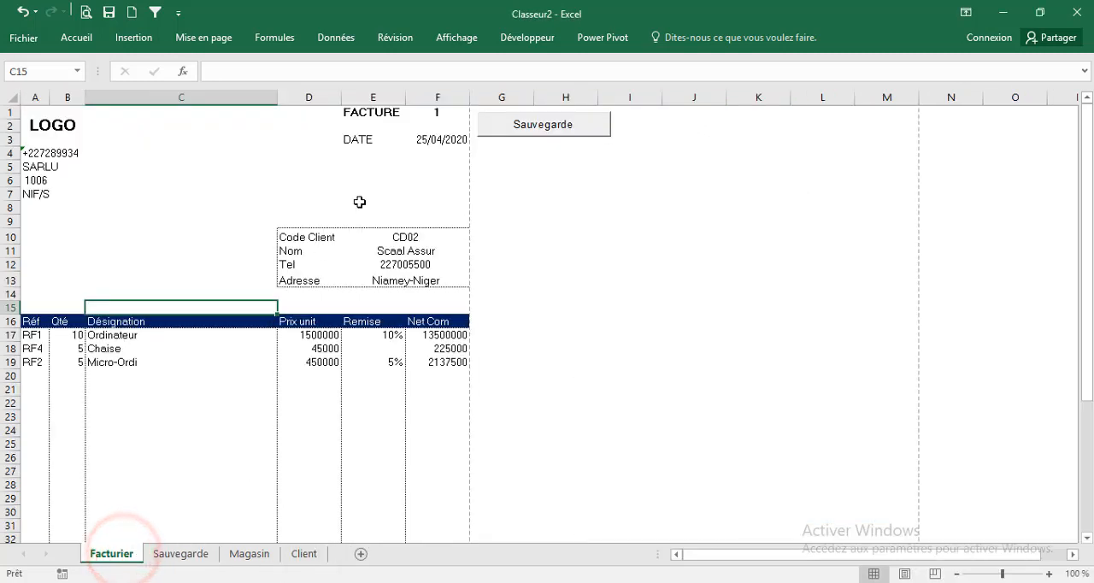
left_click(420, 143)
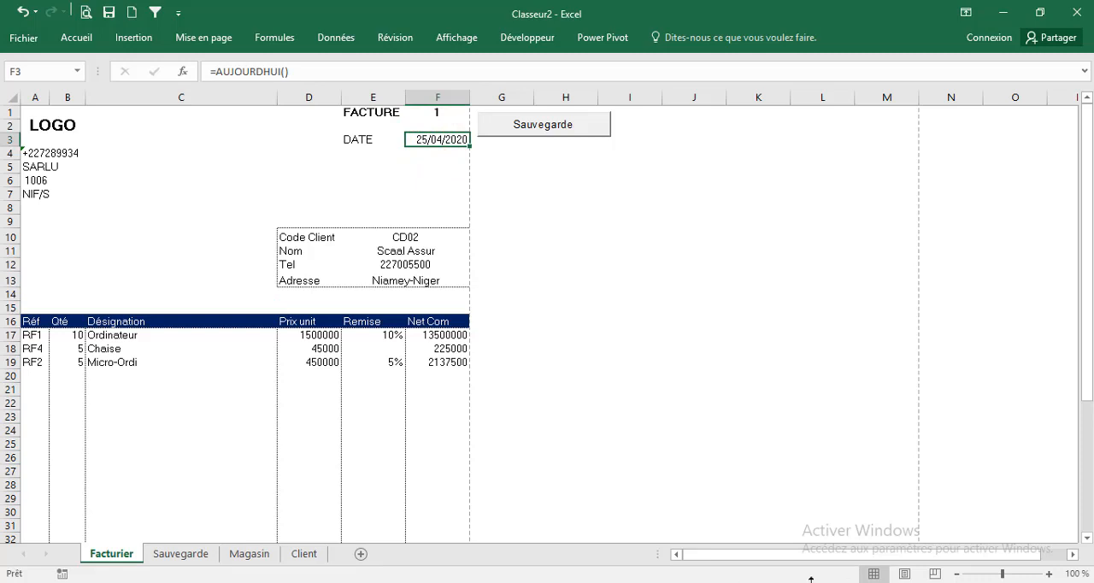
left_click(882, 537)
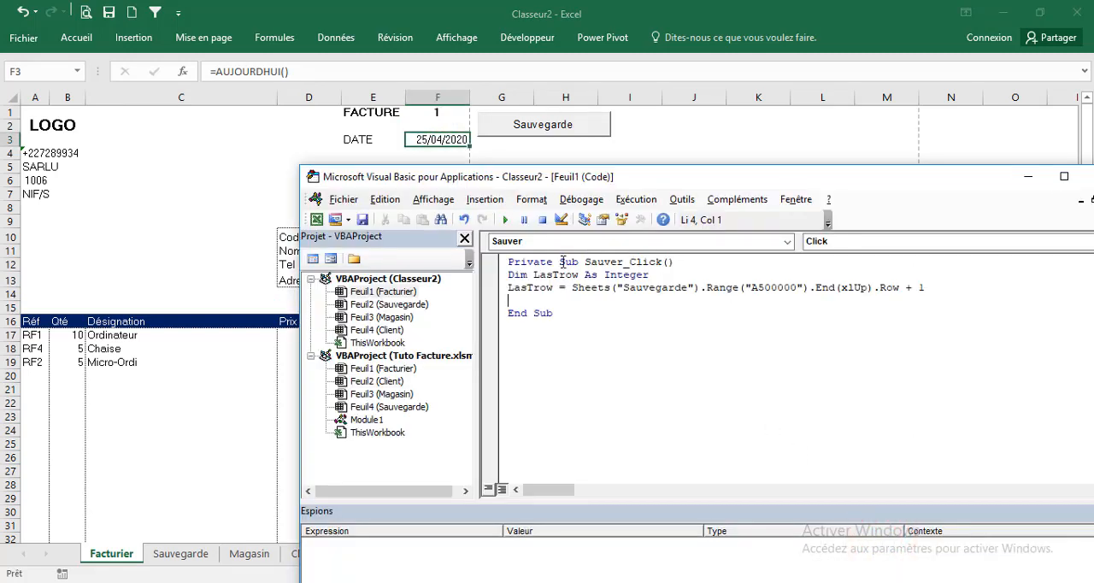
type("sheets(\"")
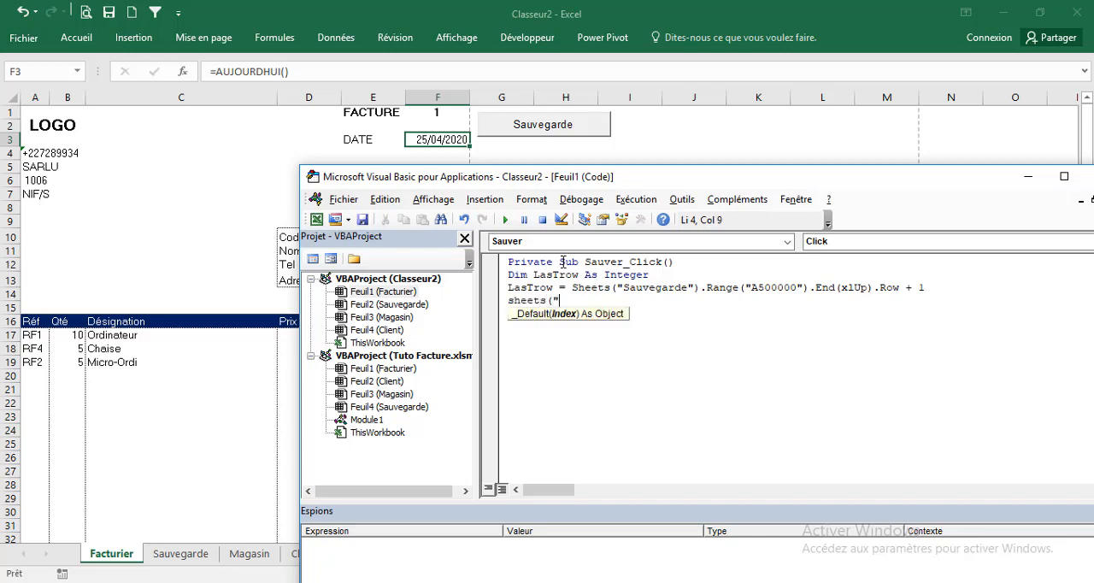
type("Sauvegarde\")")
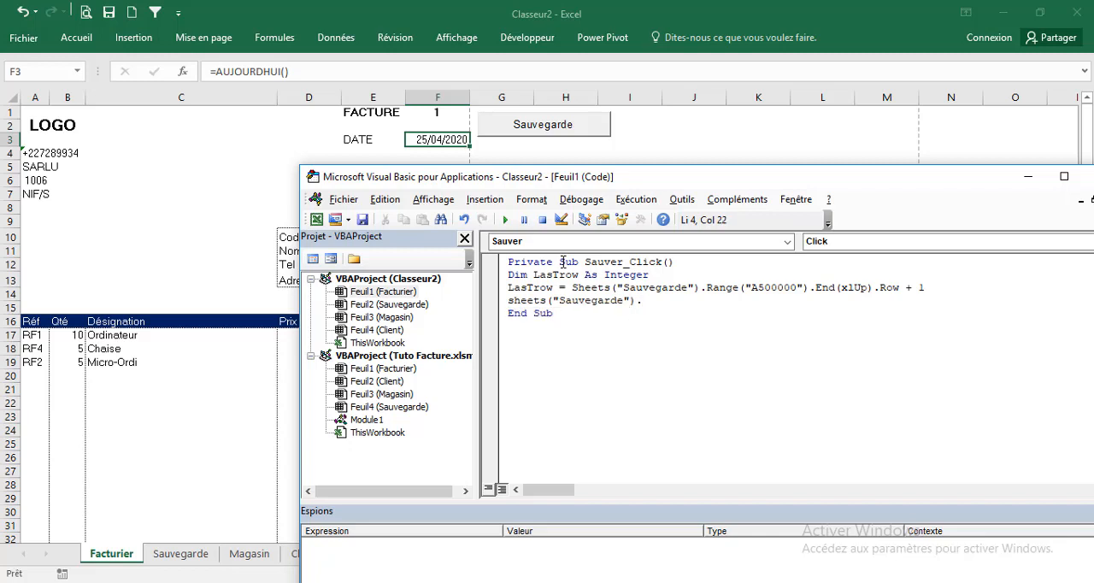
type(".range(\"A\" & lastrow).value")
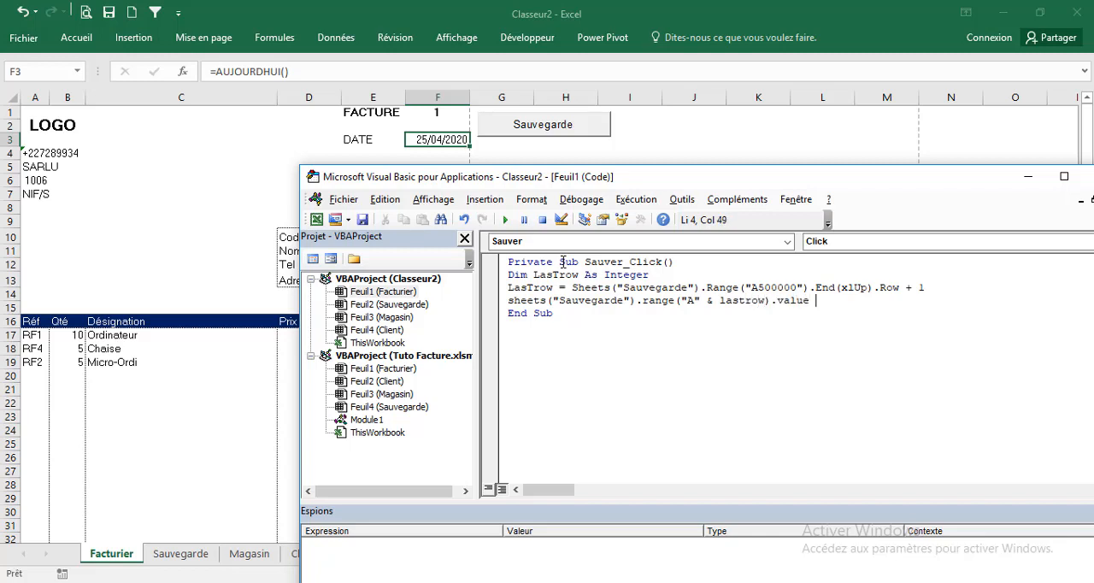
Complete the line so that the Value of column A is assigned from Sheets("Facturier").Range("F3").Value
type("= sheets(\"F")
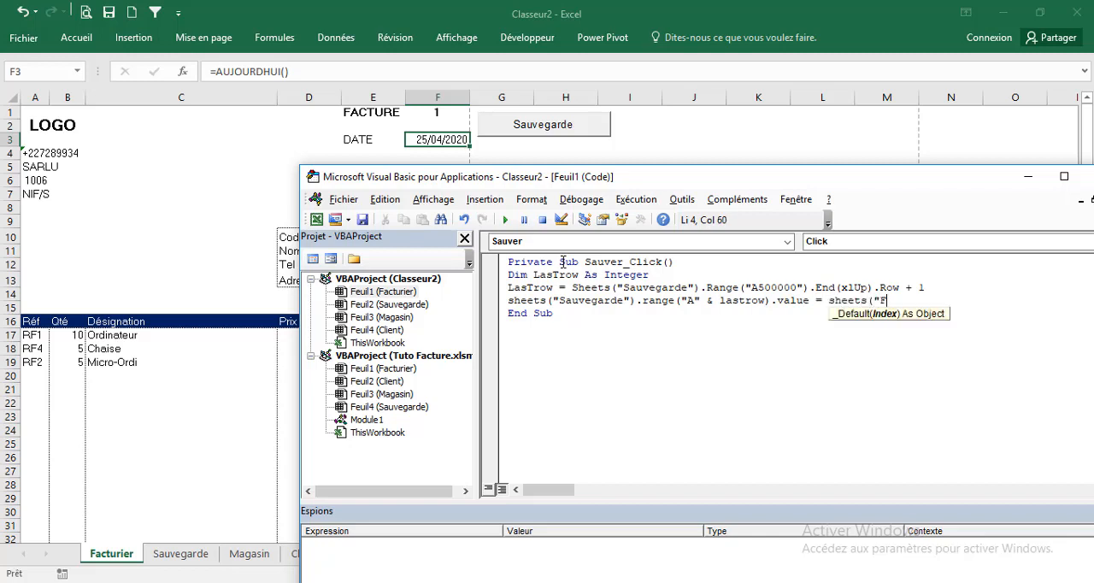
type("acturier\")")
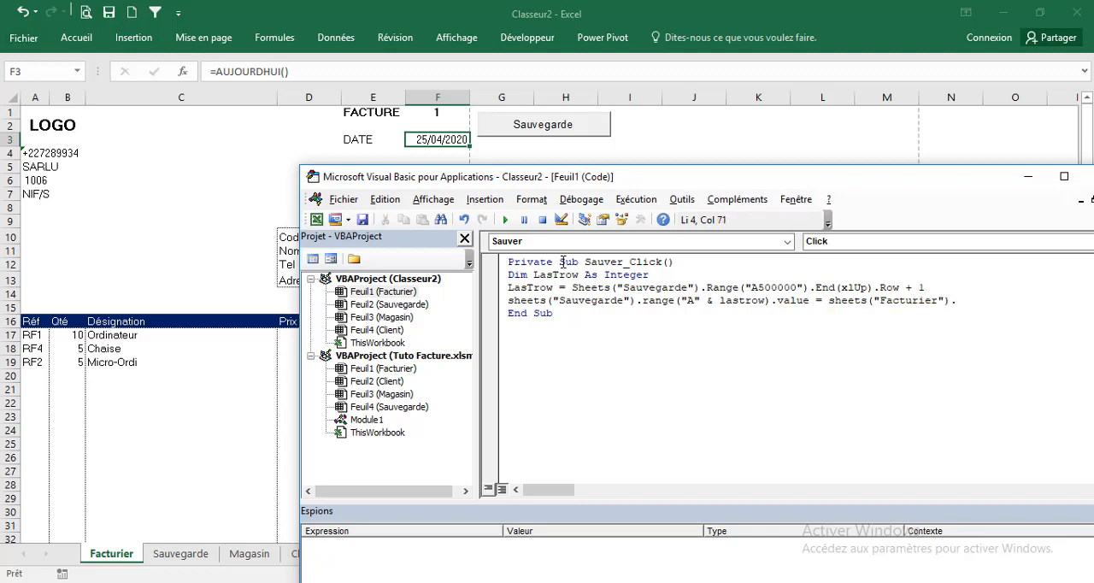
type(".range(\"F3\").val")
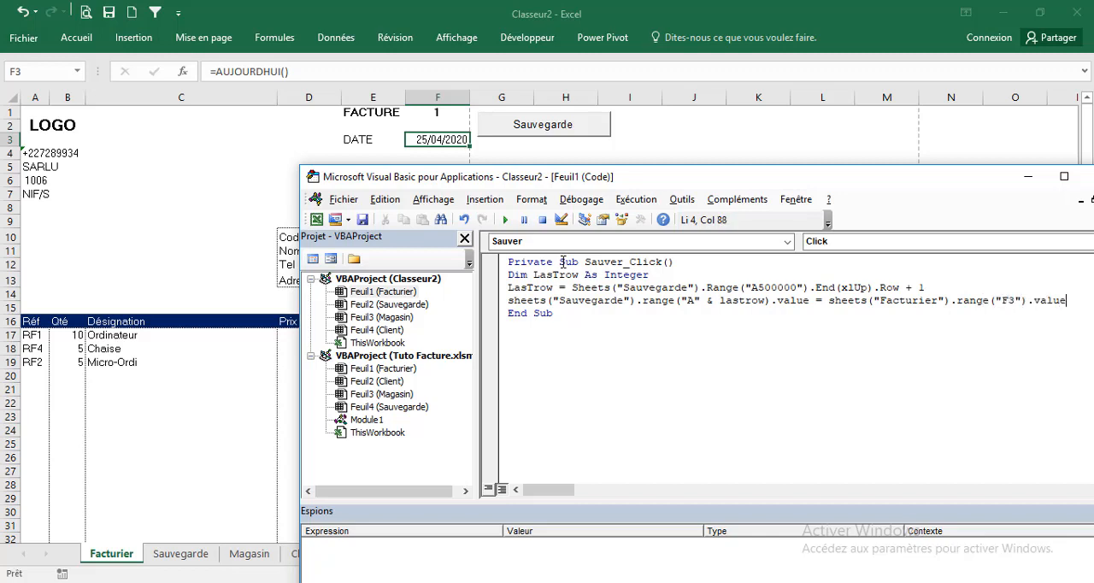
type("ue")
left_click(599, 313)
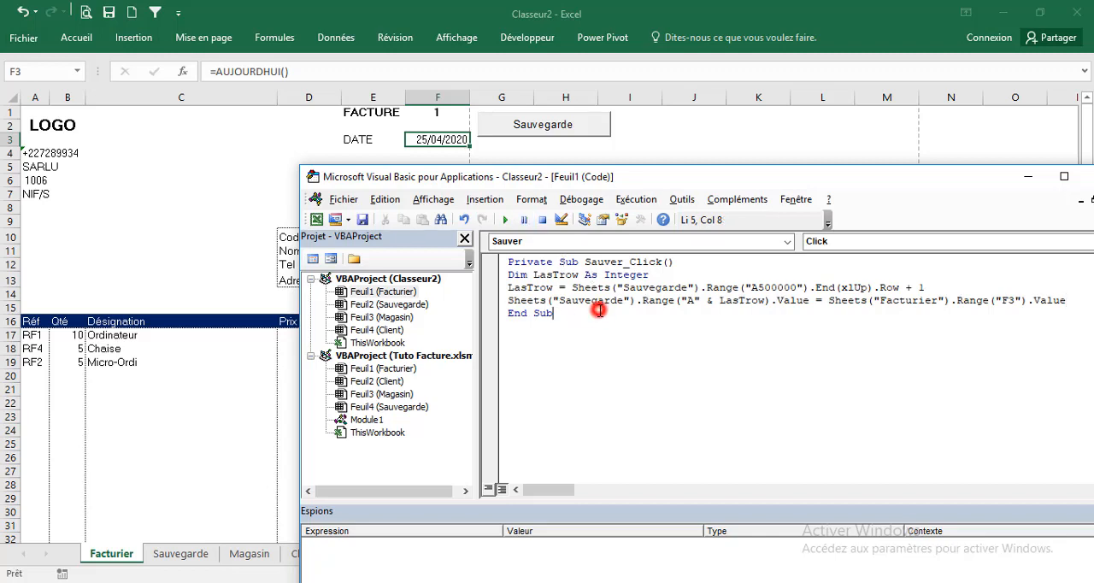
Test the Sauvegarde button on the Facturier sheet, and clear the recorded date from cell A2 of Sauvegarde
left_click(194, 202)
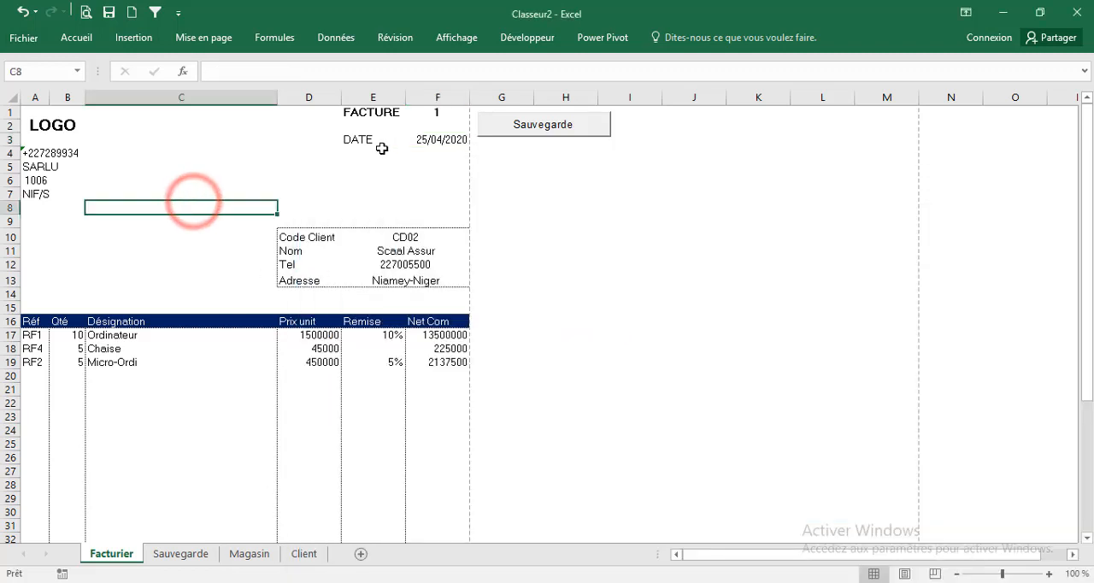
left_click(424, 140)
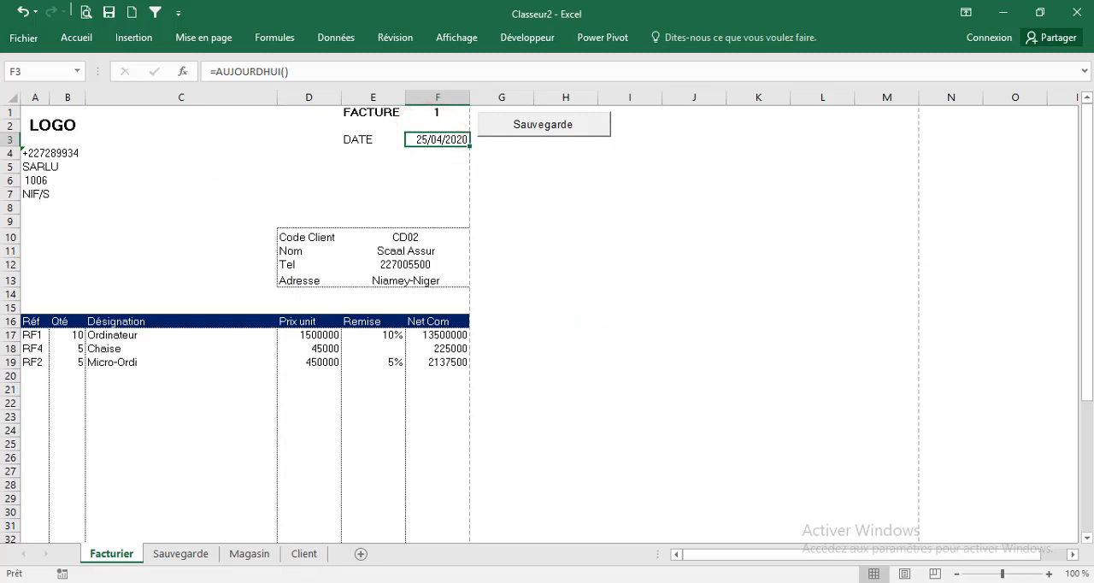
left_click(510, 129)
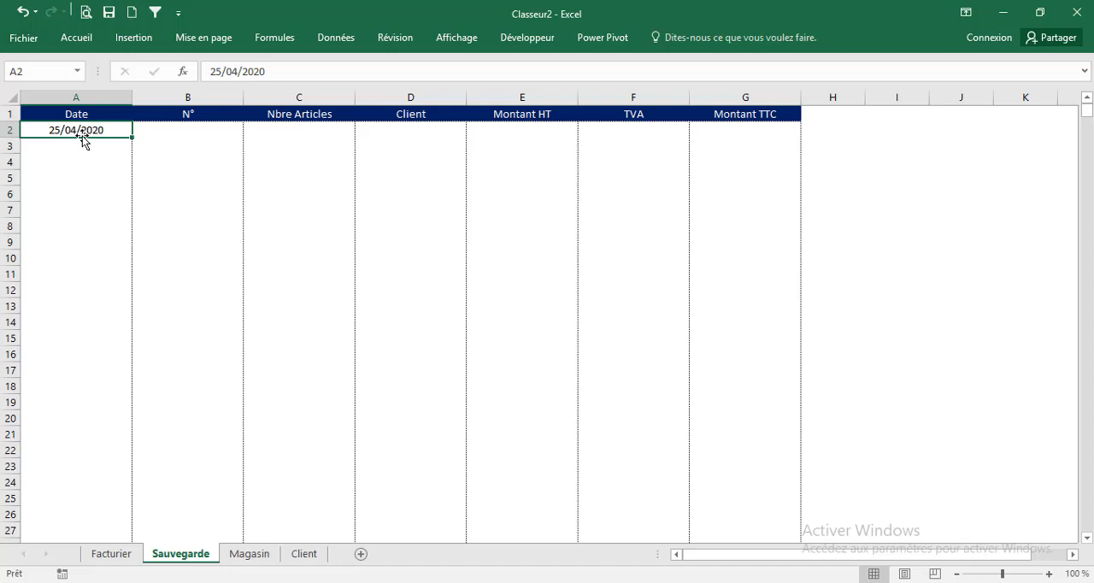
key("Delete")
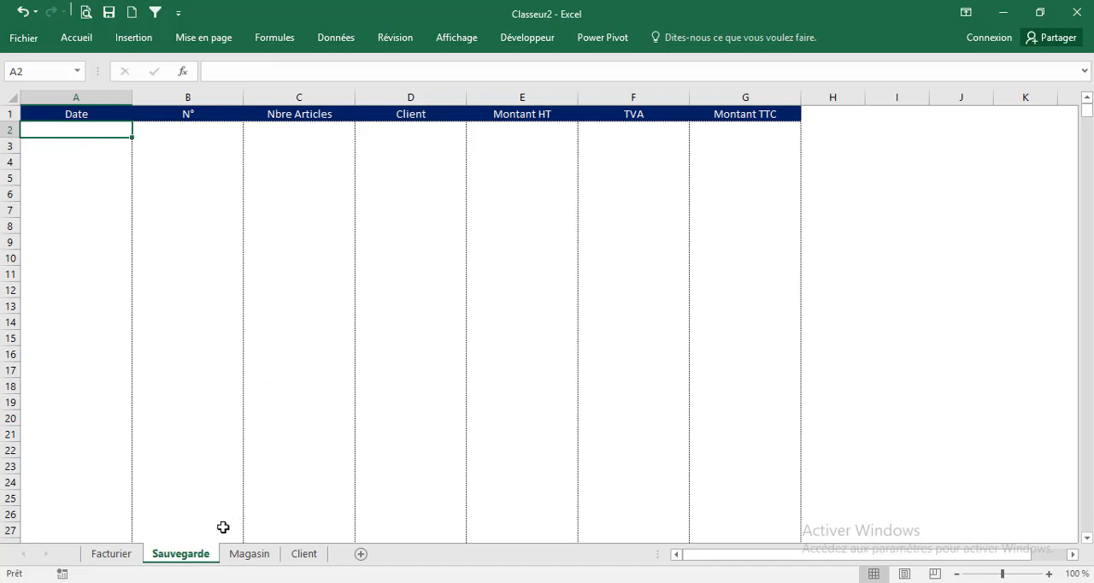
Duplicate the column A assignment line five times below itself in the Sauver_Click procedure
mouse_move(830, 542)
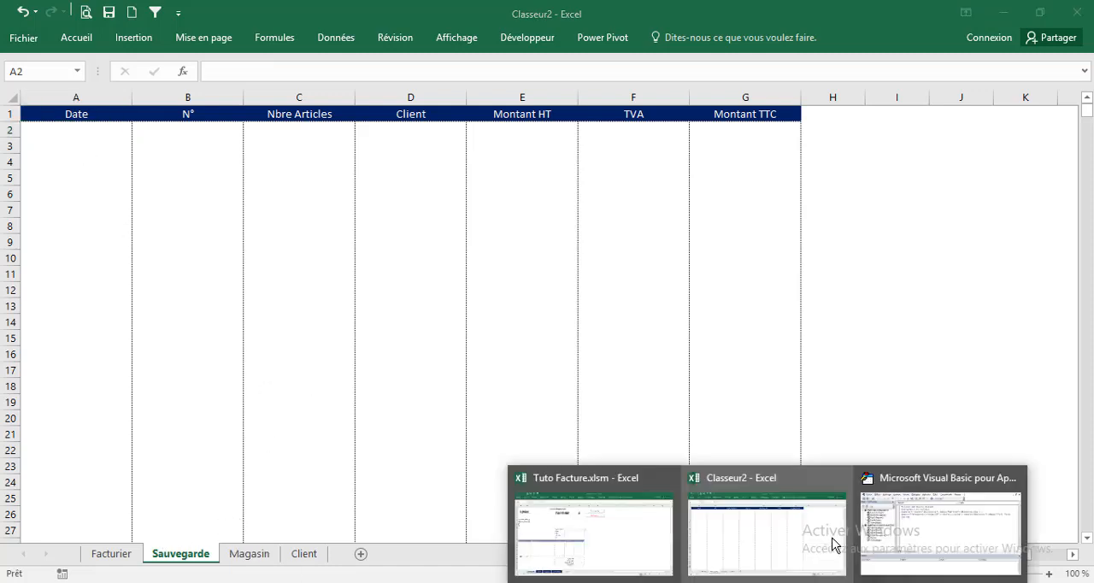
left_click(889, 523)
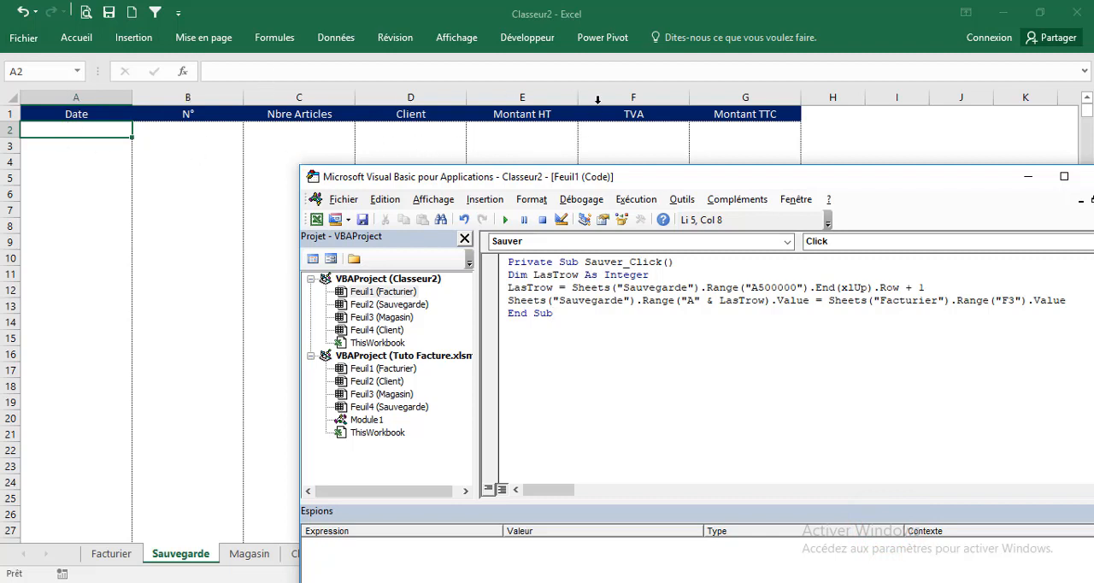
left_click(506, 300)
key("ctrl+c")
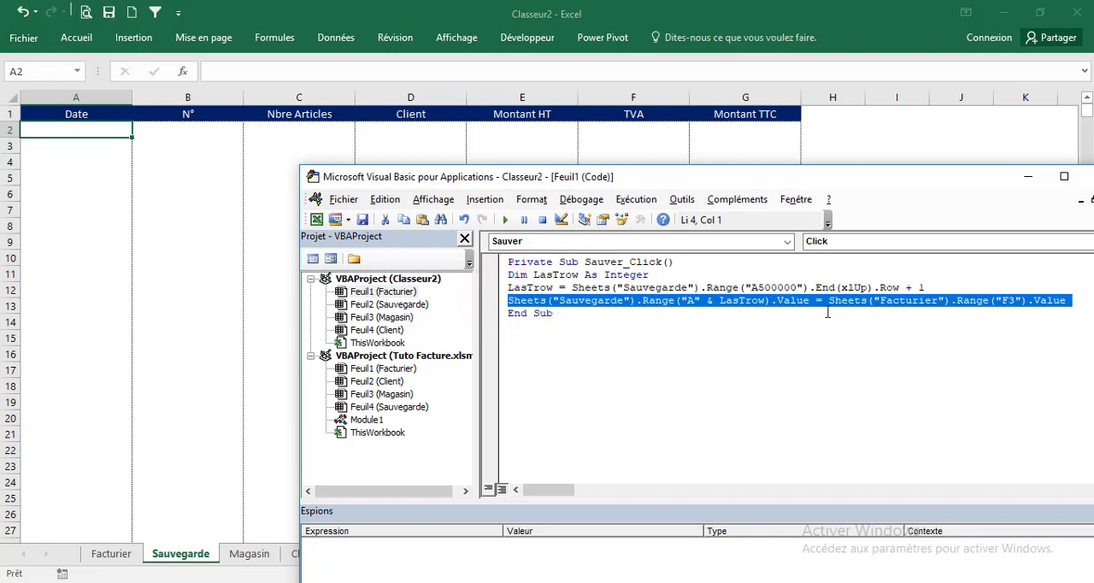
left_click(1074, 298)
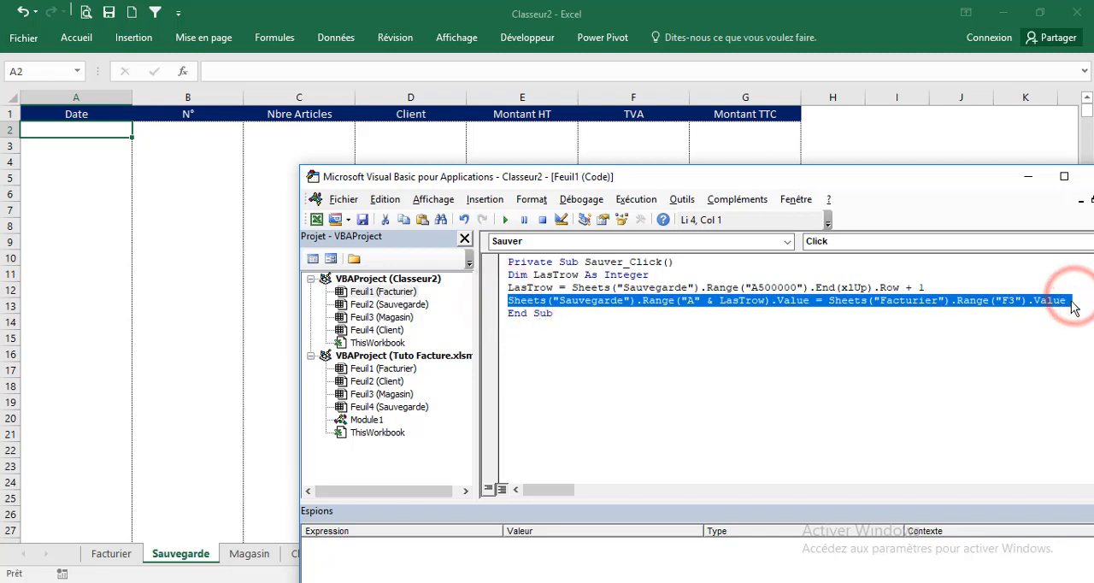
left_click(1074, 300)
key("Return")
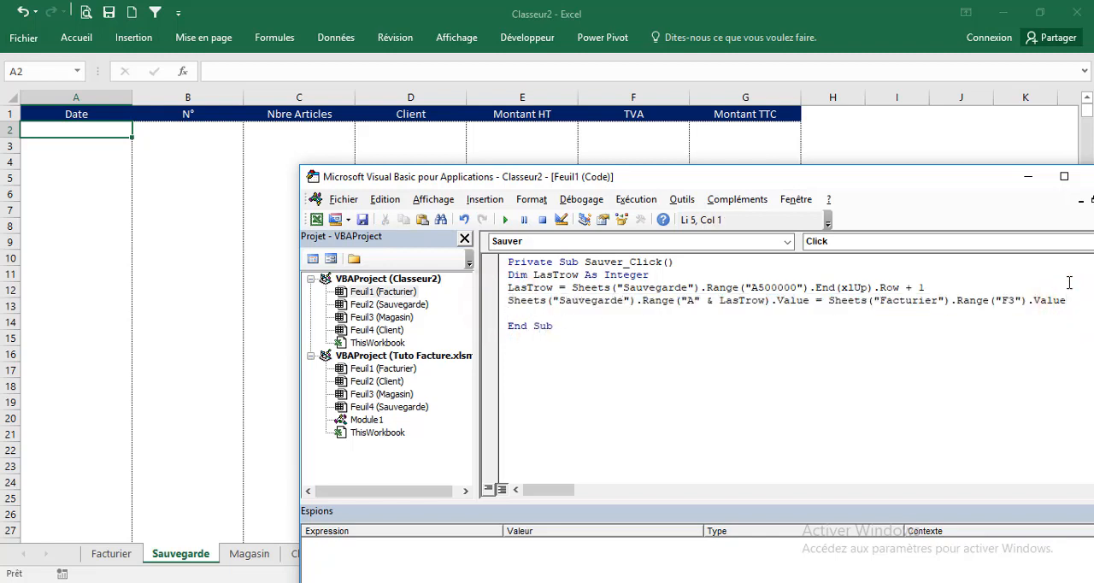
key("ctrl+v")
key("ctrl+v")
key("ctrl+v")
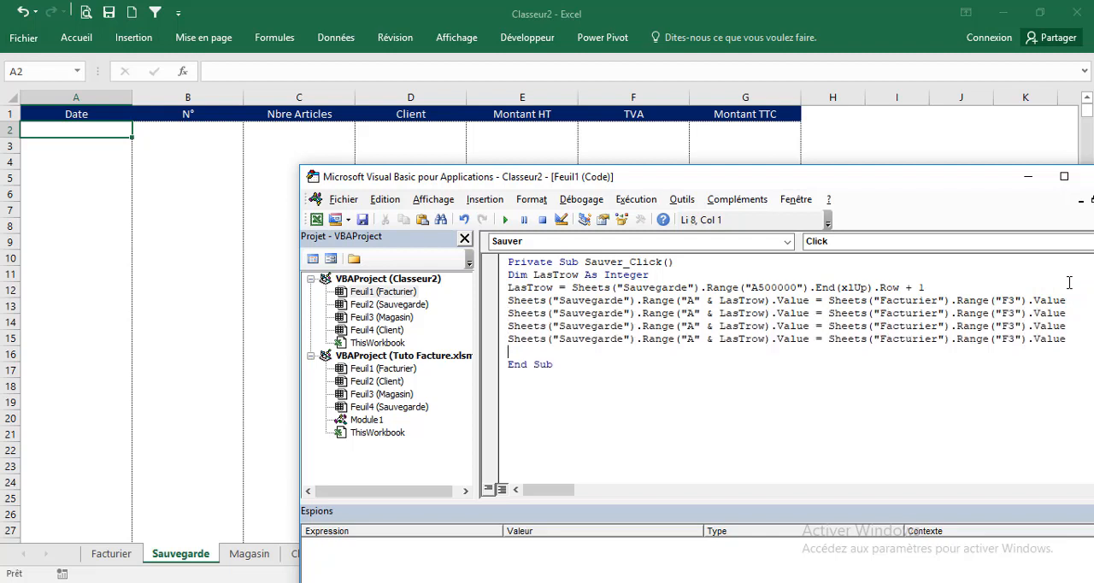
key("ctrl+v")
key("ctrl+v")
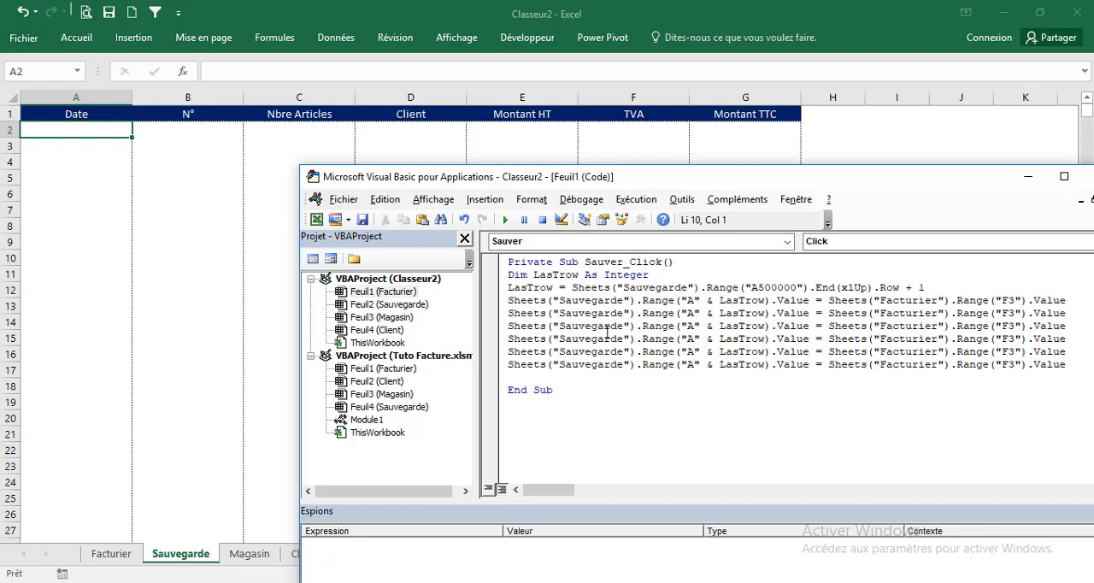
Change the second assignment line to write the invoice number from Facturier cell F1 into column B of Sauvegarde
left_click(694, 313)
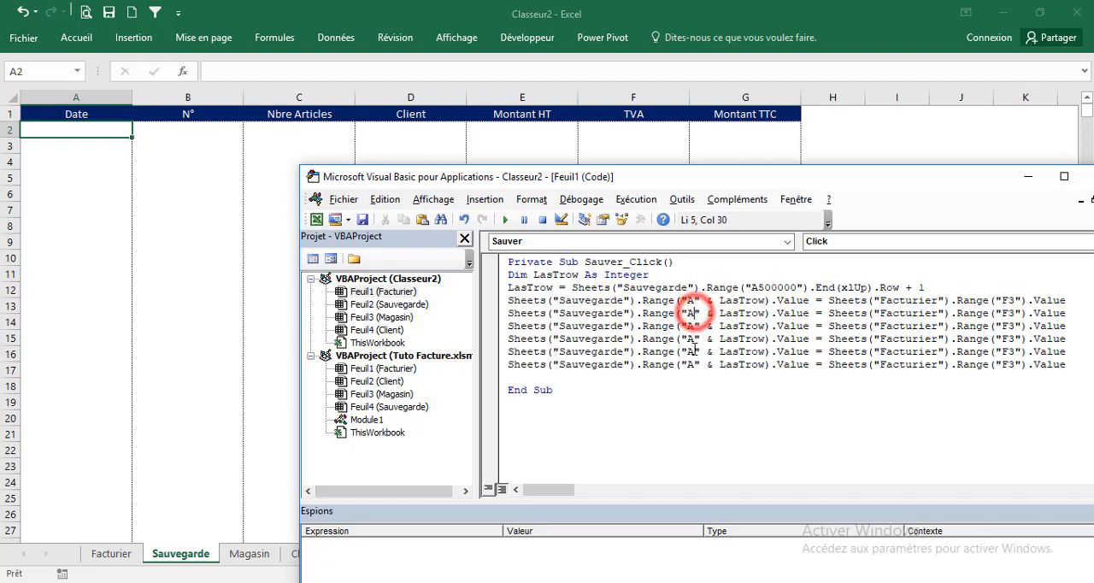
key("BackSpace")
type("B")
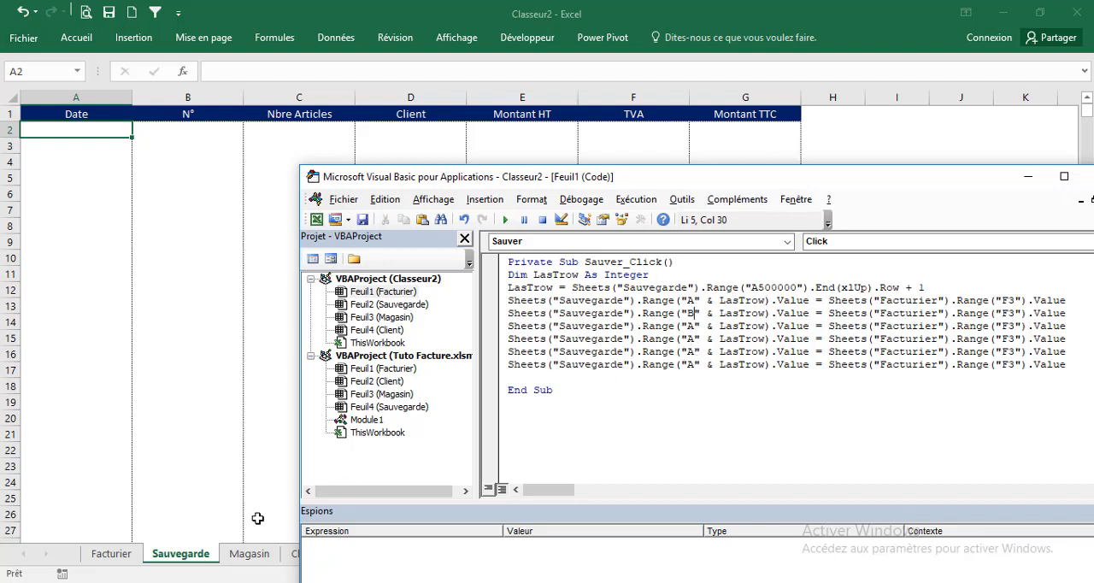
left_click(120, 556)
left_click(120, 556)
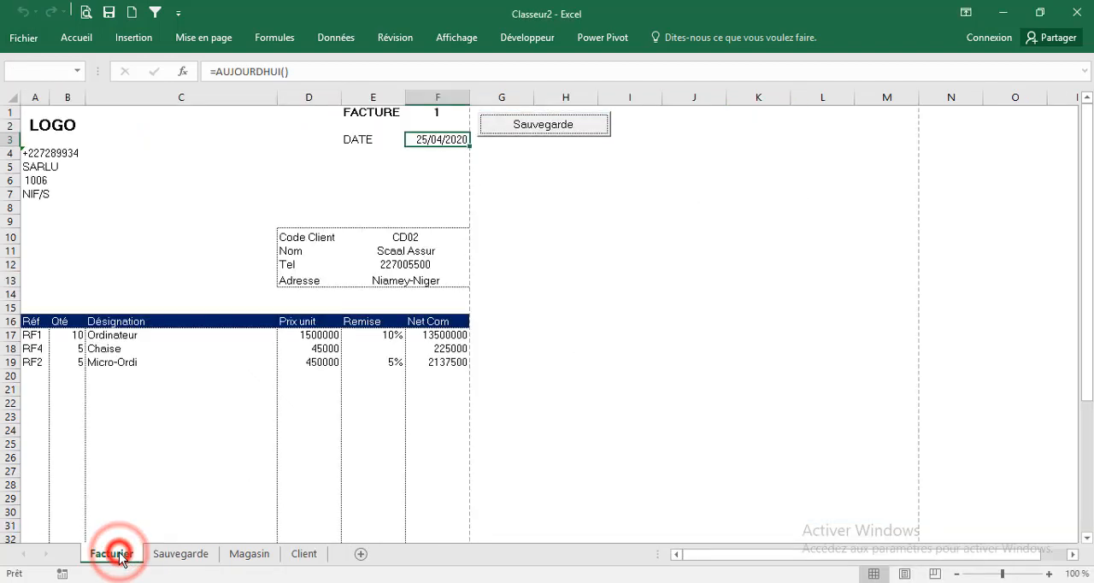
left_click(431, 112)
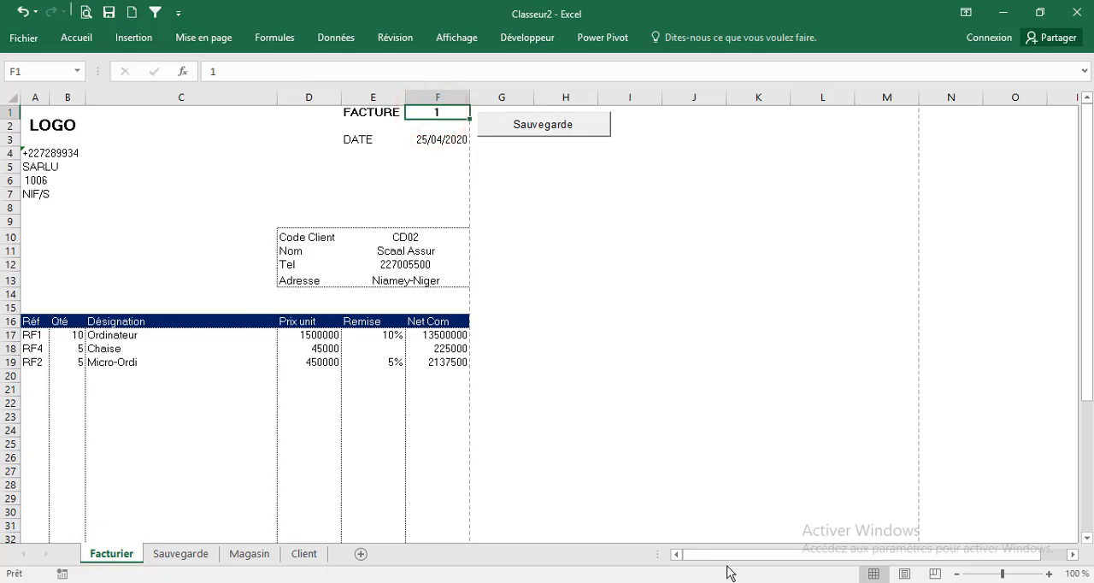
left_click(901, 547)
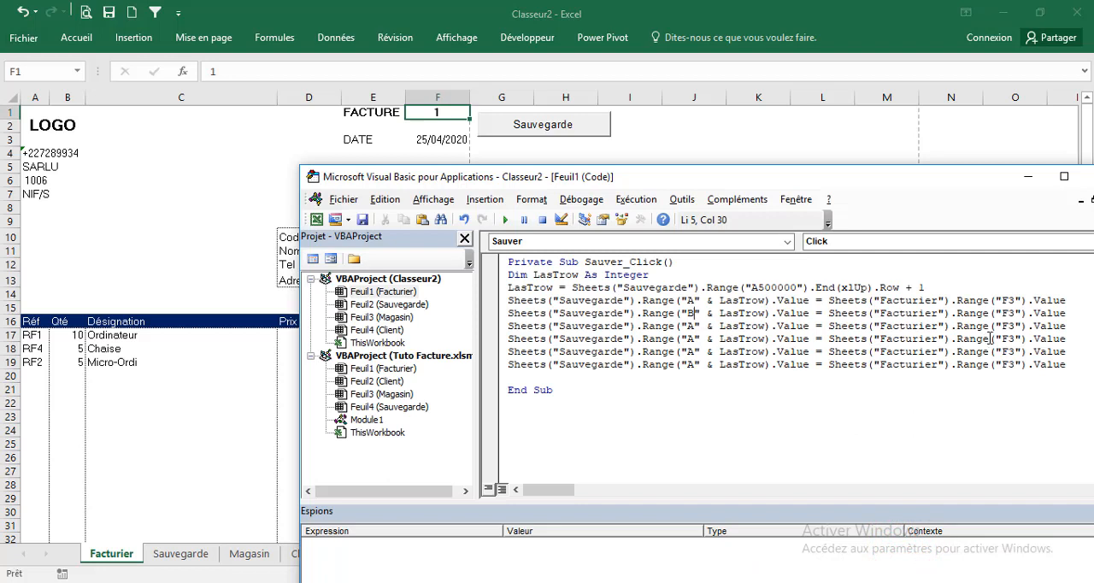
left_click(1013, 315)
key("BackSpace")
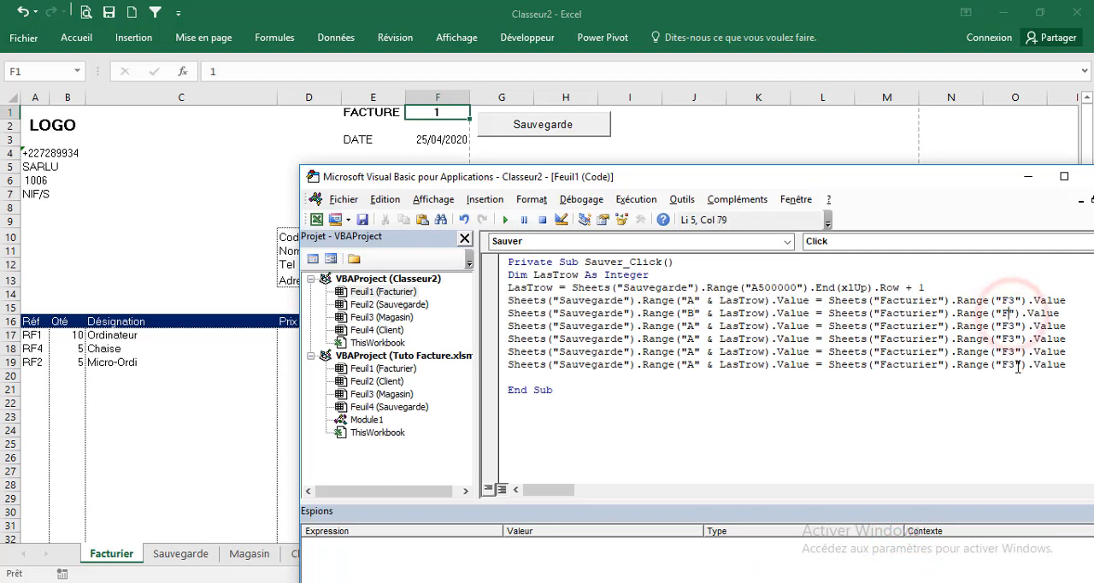
type("1")
left_click(978, 370)
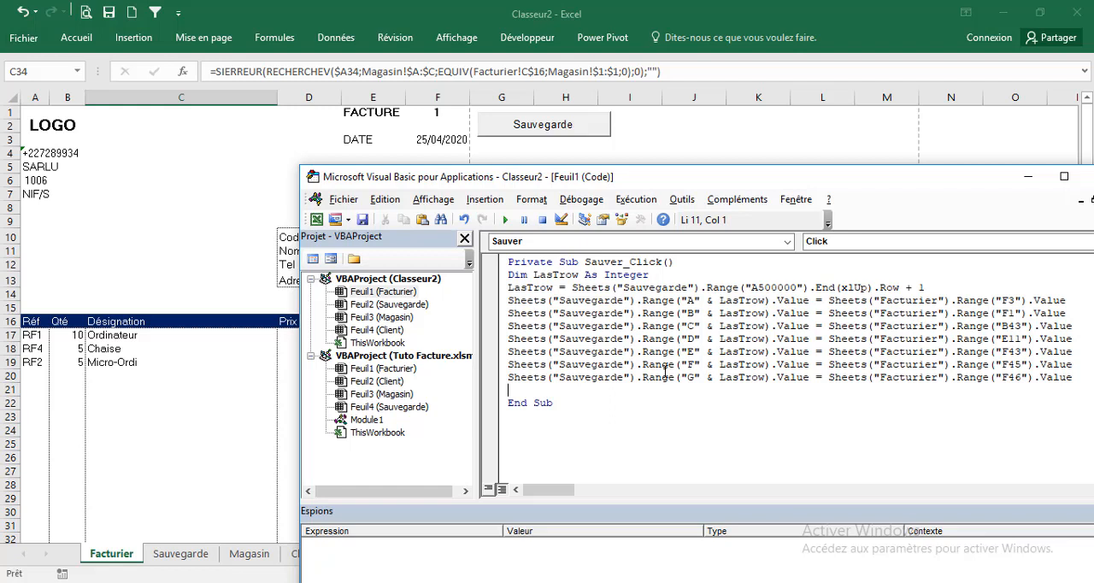
Compare the Nbre Articles column of Sauvegarde and the Nbre cell B43 of Facturier with the code line that fills column C
left_click(151, 422)
left_click(181, 554)
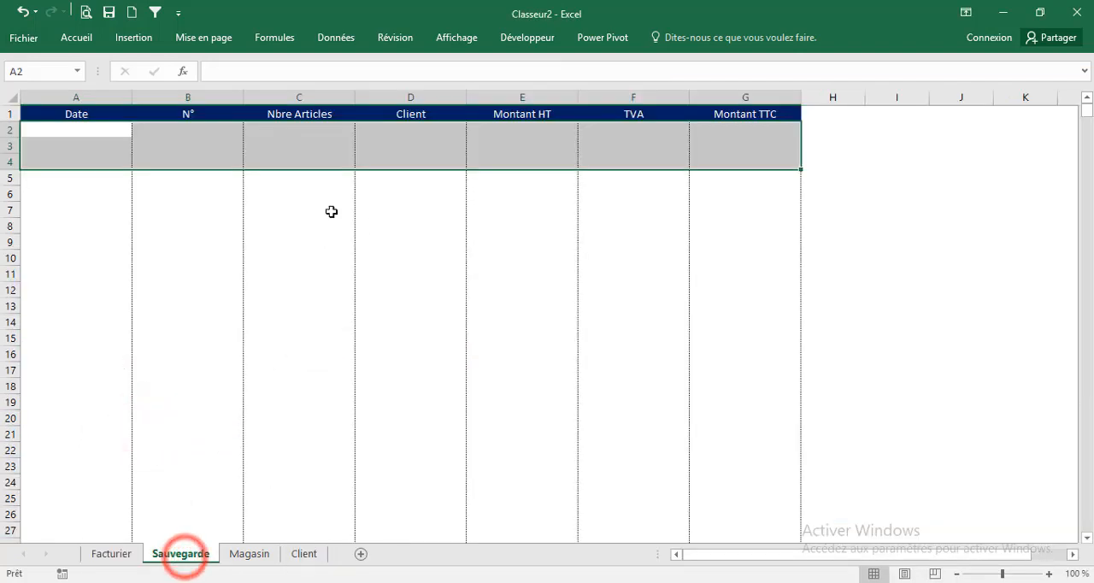
left_click(289, 113)
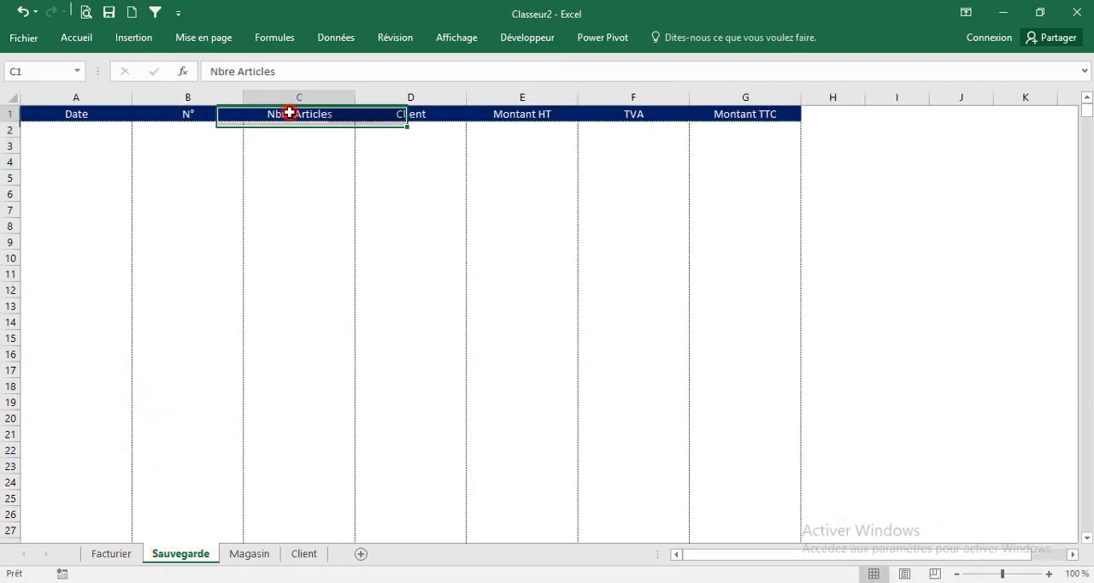
left_click(107, 554)
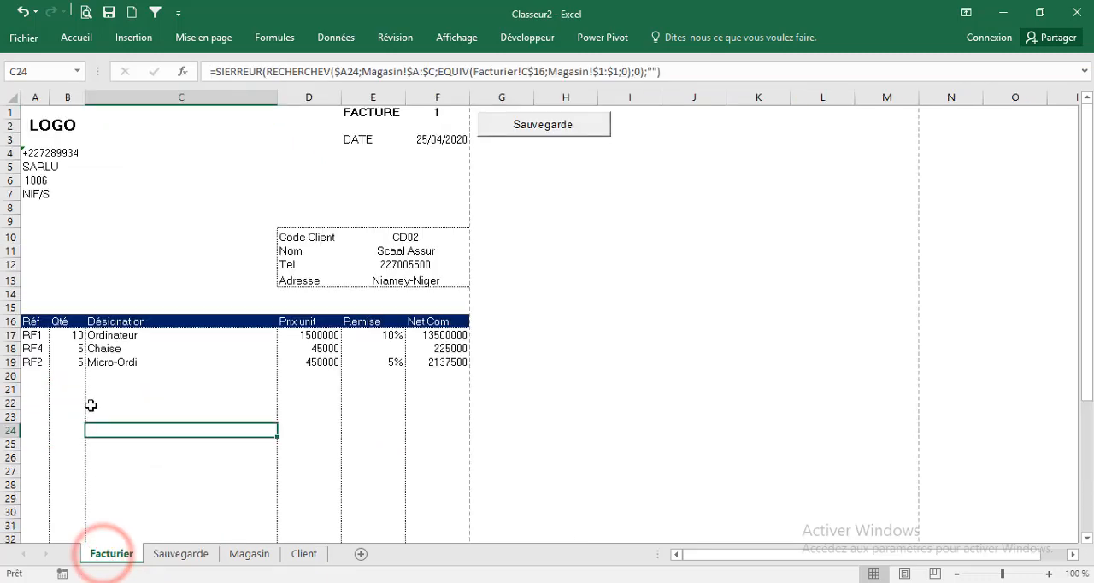
scroll(90, 405, "down", 7)
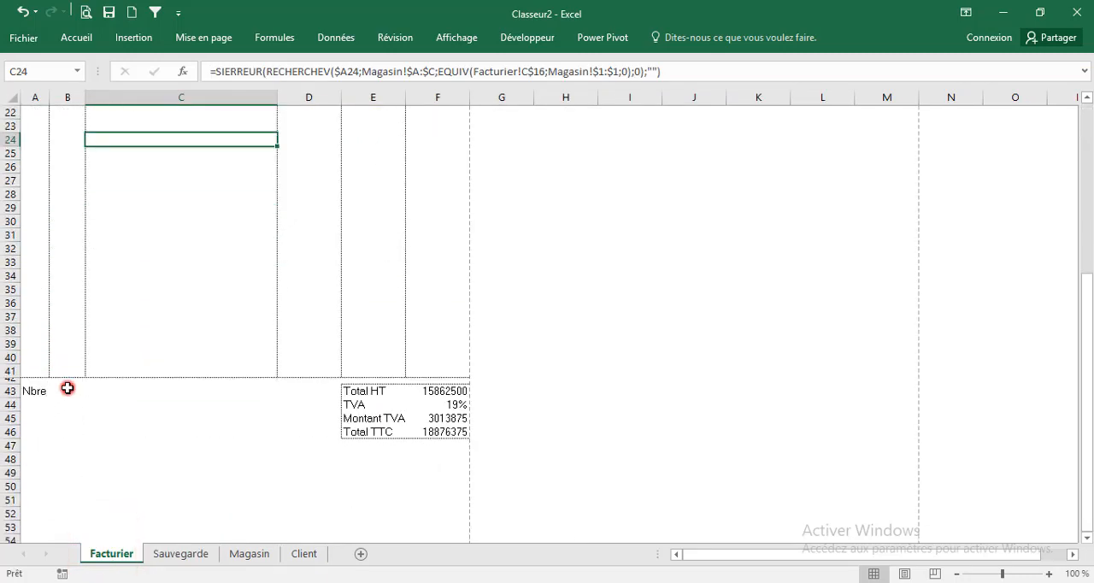
left_click(67, 389)
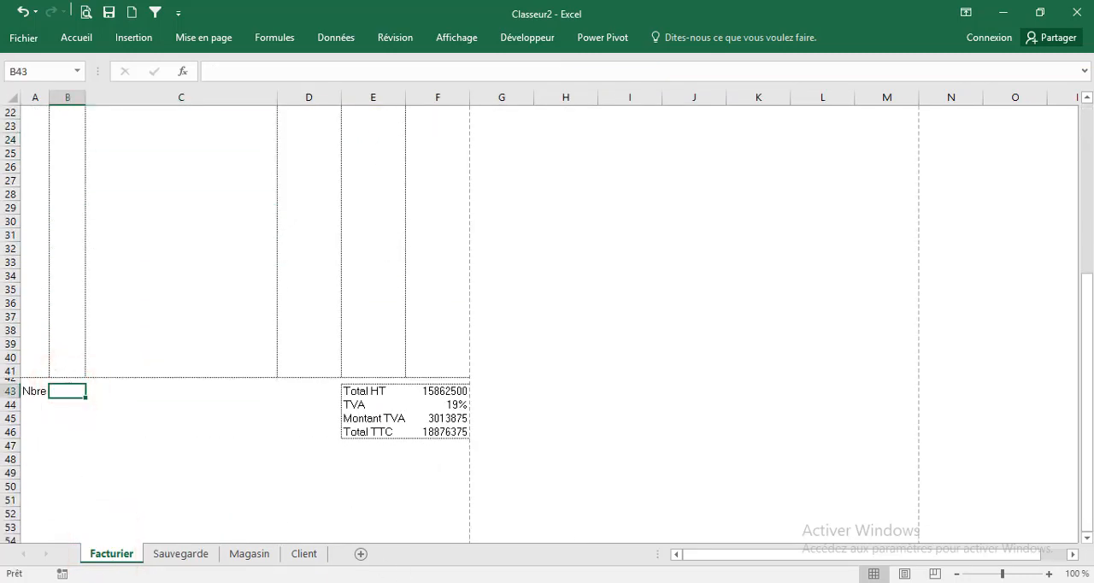
left_click(757, 578)
left_click(911, 532)
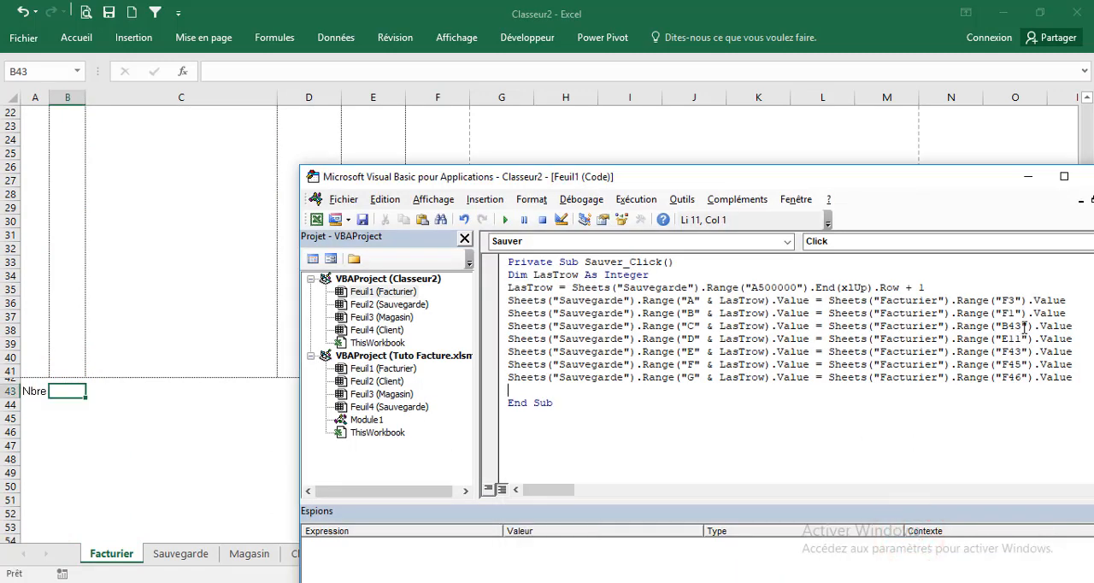
left_click_drag(1023, 326, 654, 325)
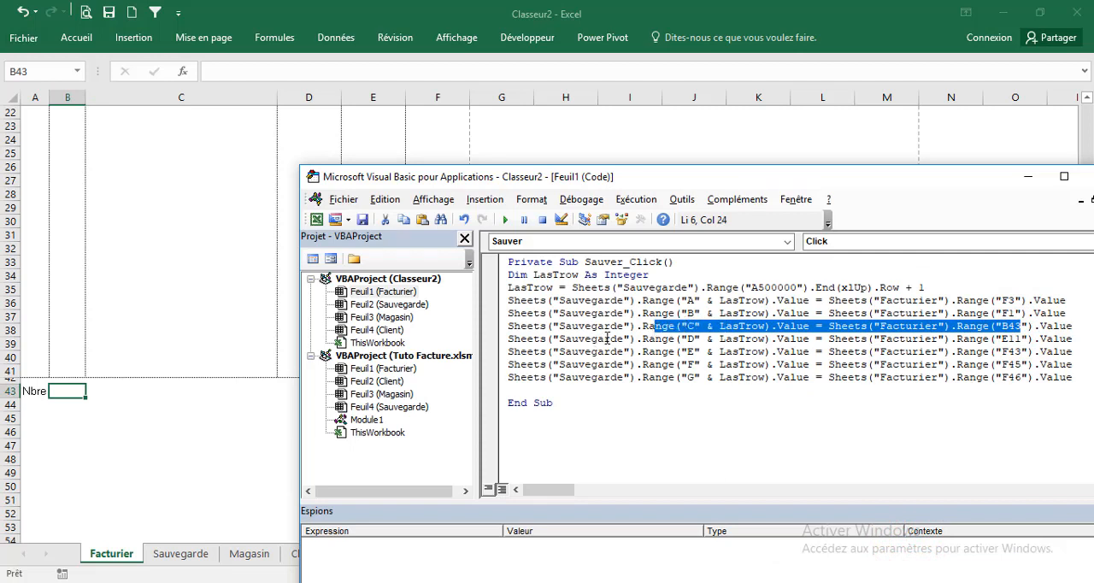
Enter the formula =NBVAL(A17:A41) in Facturier cell B43 to count the invoice's article references
left_click(159, 556)
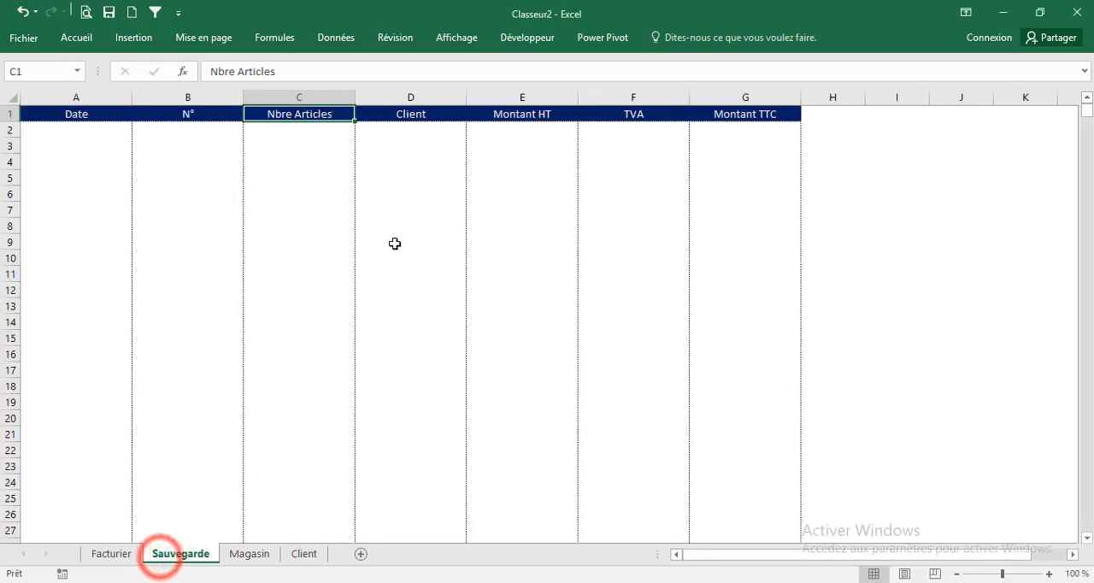
left_click(105, 555)
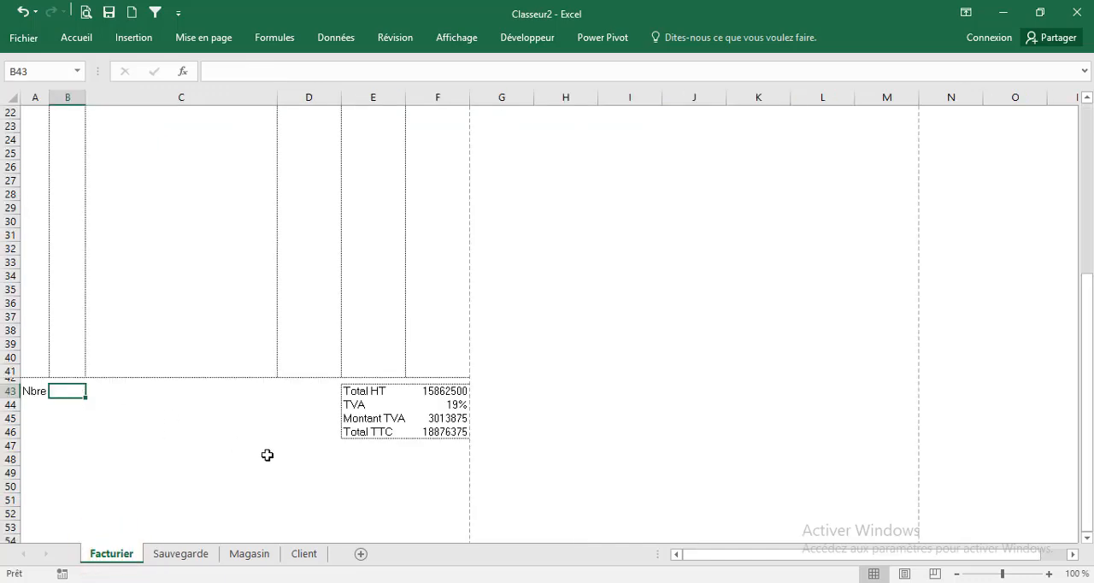
type("=nb")
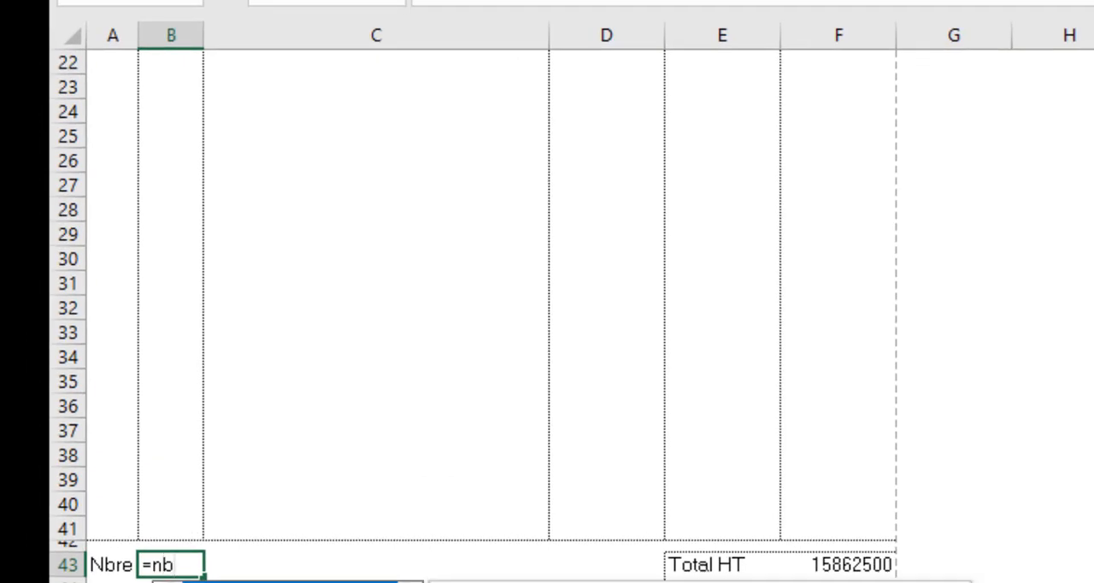
type("val")
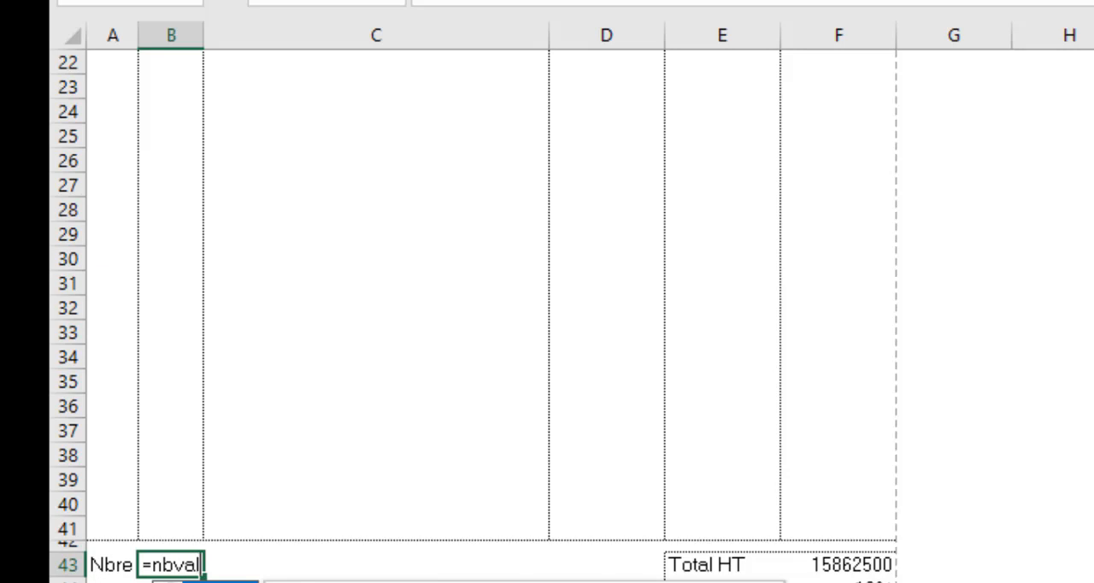
key("Tab")
key("Escape")
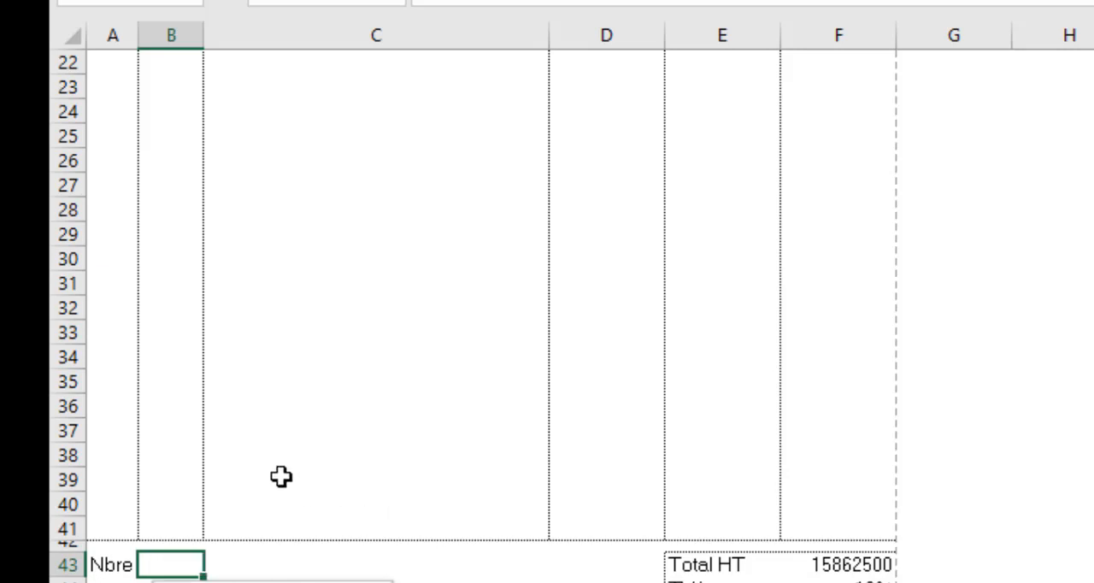
scroll(281, 476, "up", 5)
left_click_drag(107, 312, 111, 580)
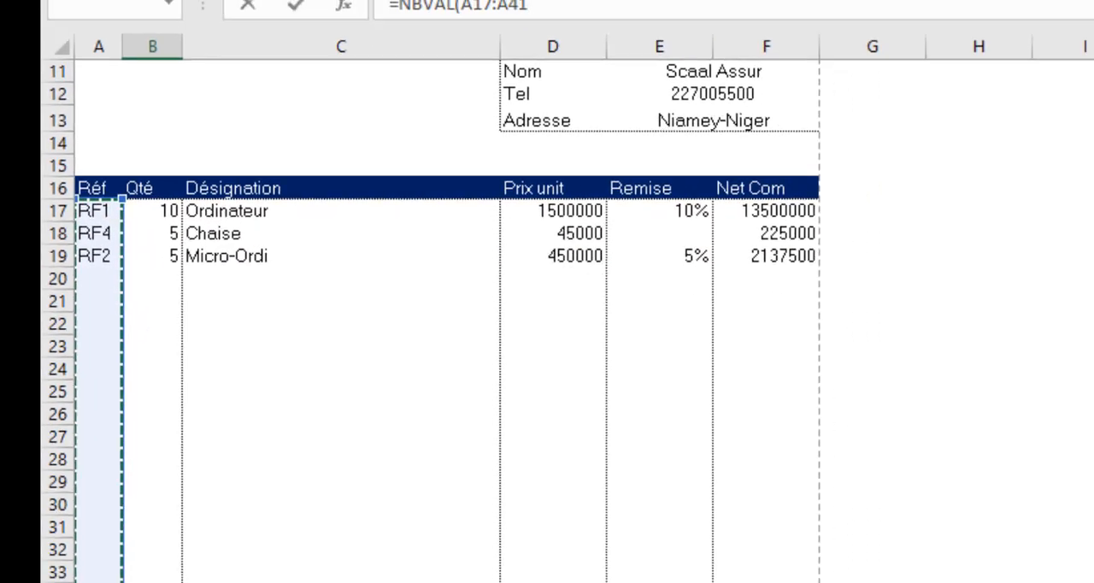
type(")")
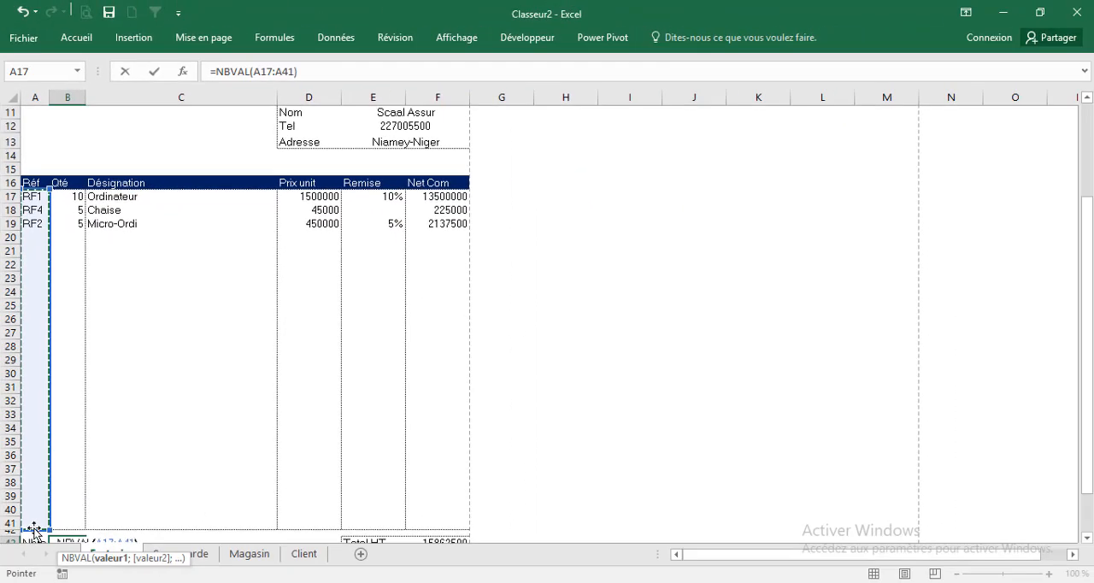
key("Return")
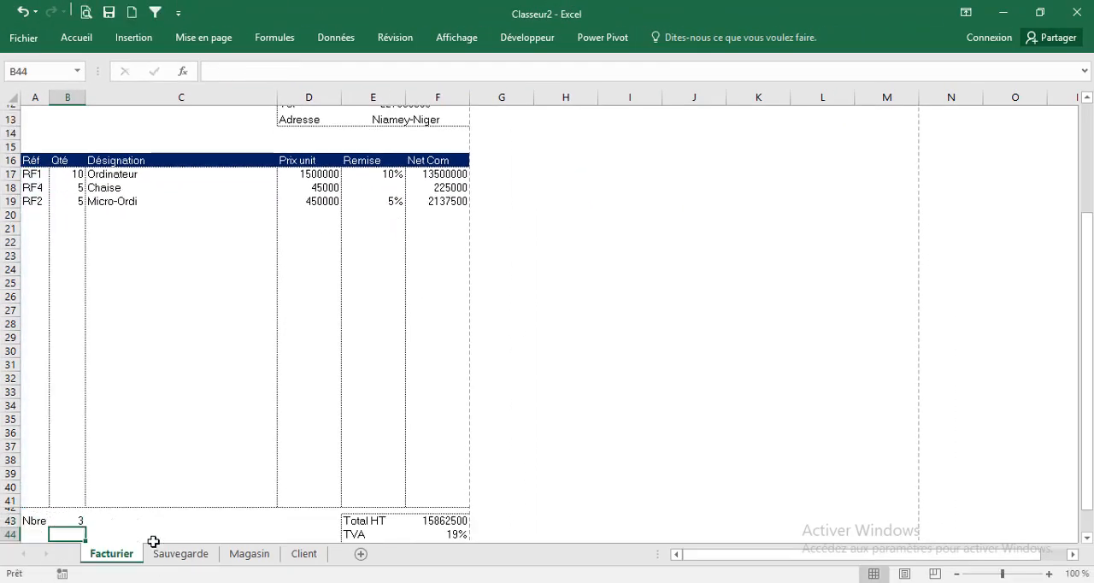
left_click(76, 516)
scroll(224, 462, "up", 4)
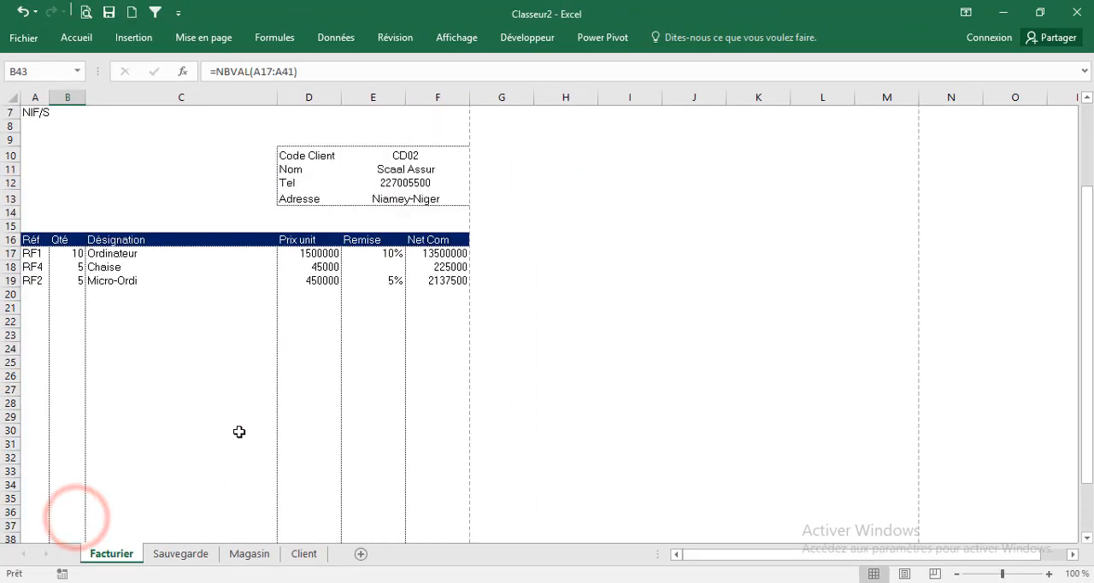
Review the column C assignment in Sauver_Click, and test the Sauvegarde macro button on the Facturier sheet
mouse_move(757, 582)
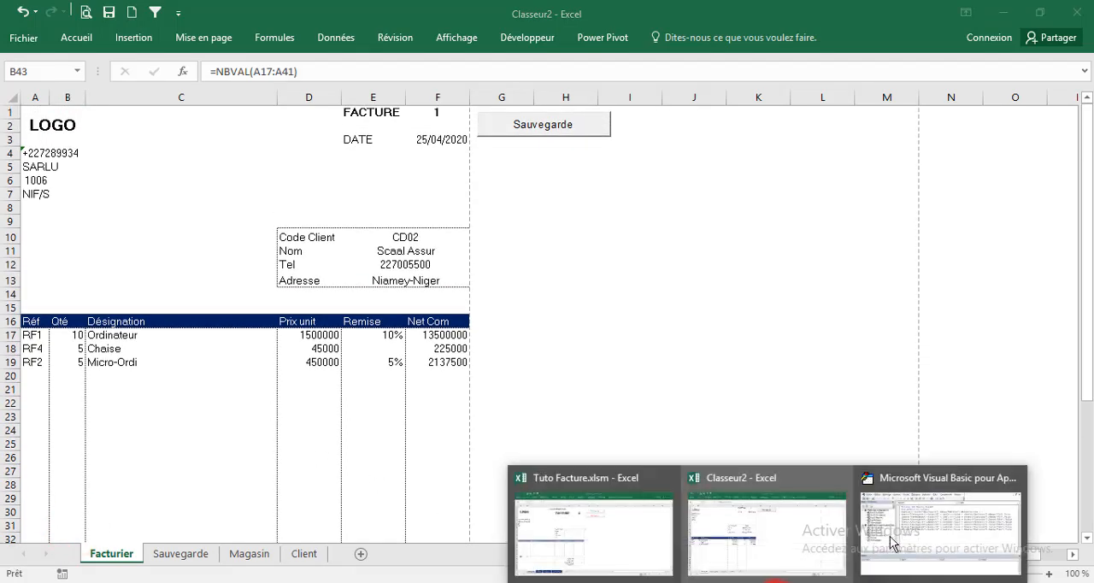
left_click(908, 526)
left_click(617, 329)
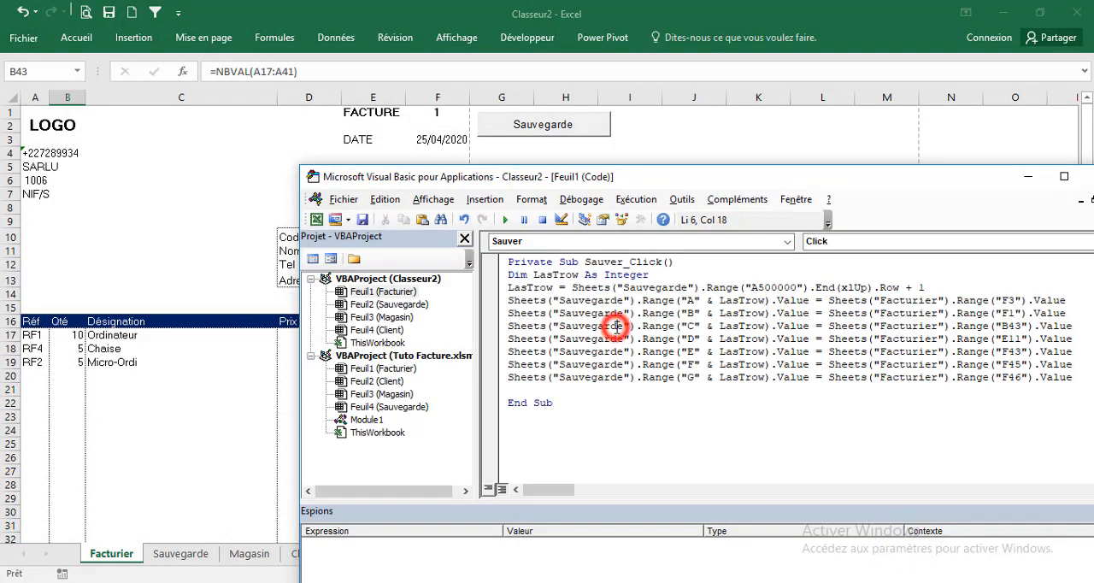
left_click(270, 205)
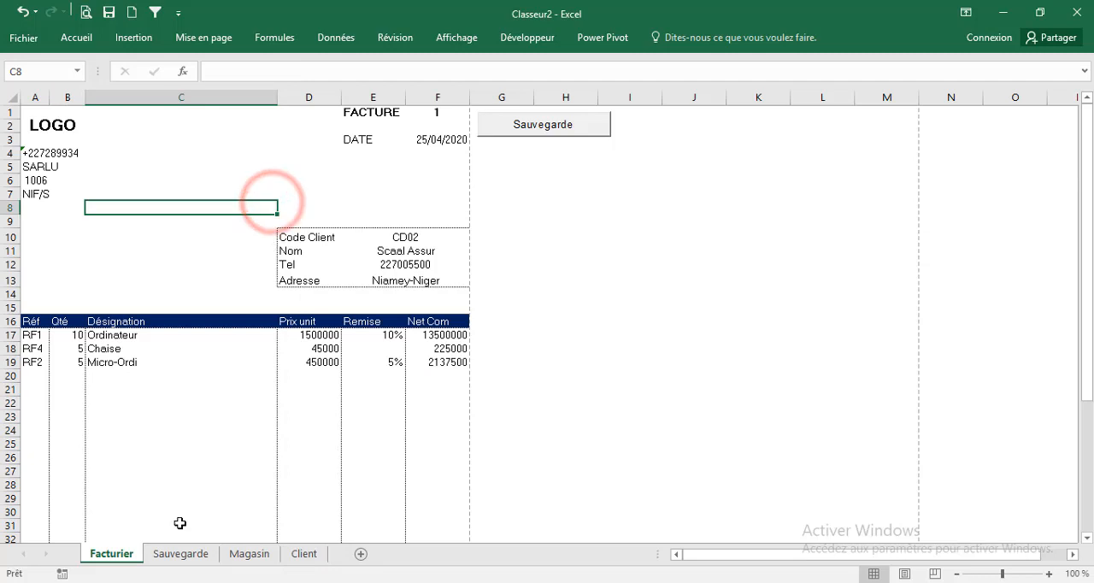
left_click(183, 554)
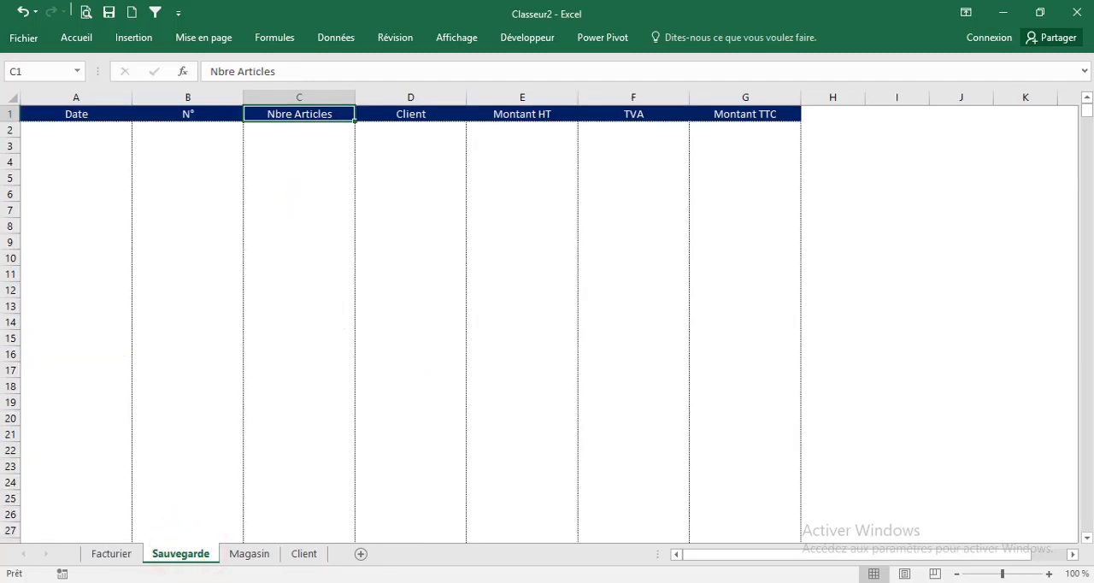
left_click(108, 556)
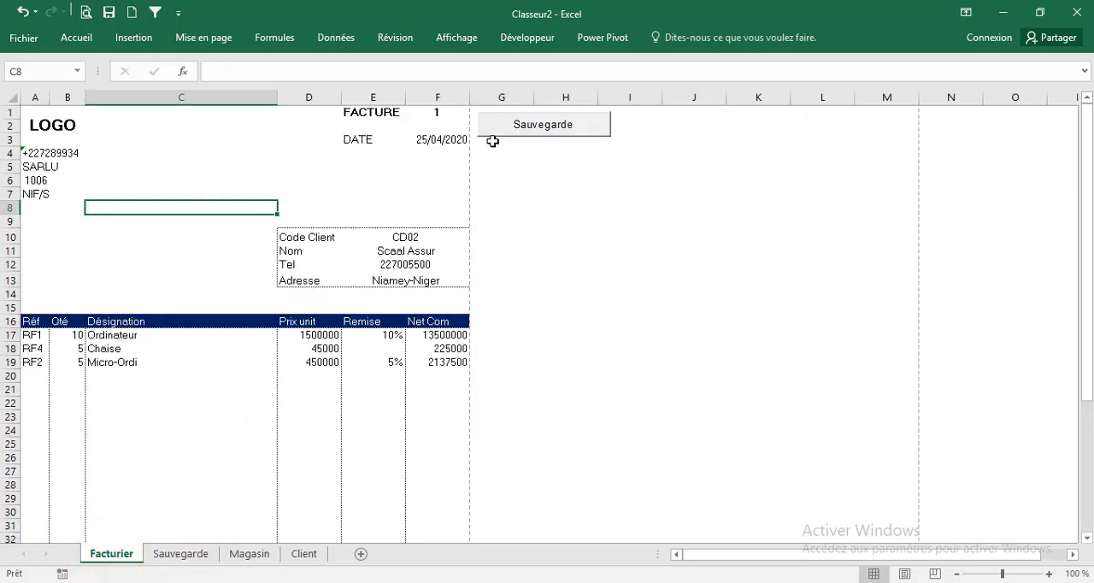
left_click(496, 127)
left_click(202, 562)
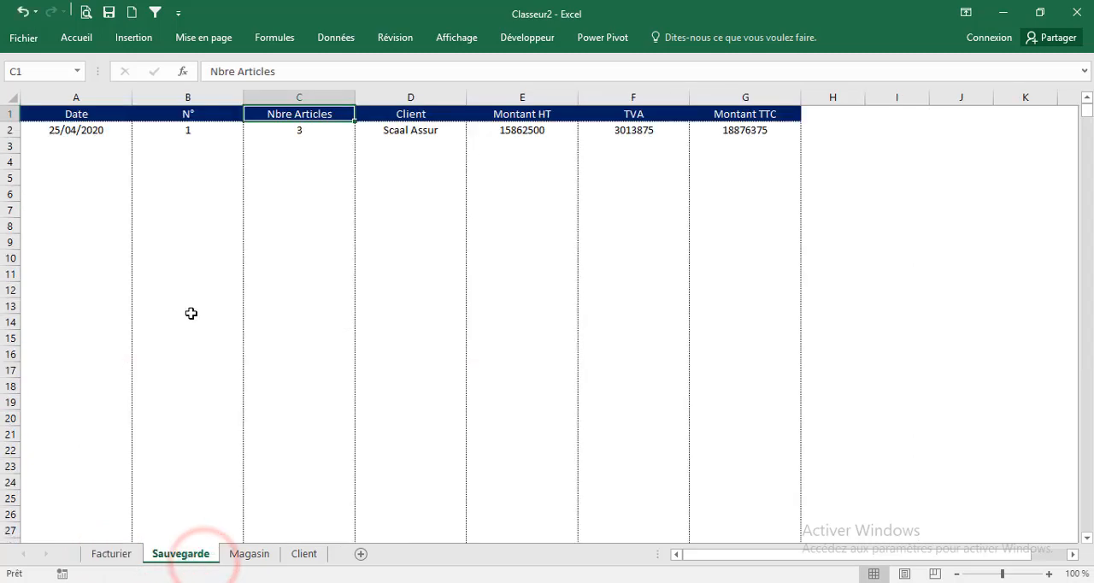
Examine each recorded field in row 2 of Sauvegarde, from the date through Montant TTC
left_click(92, 129)
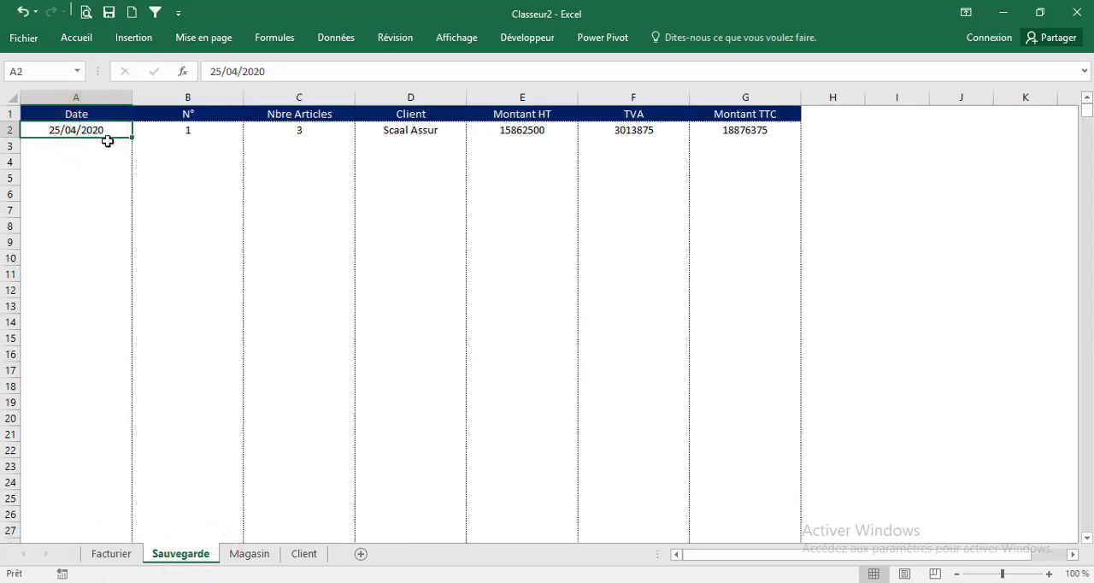
left_click(167, 135)
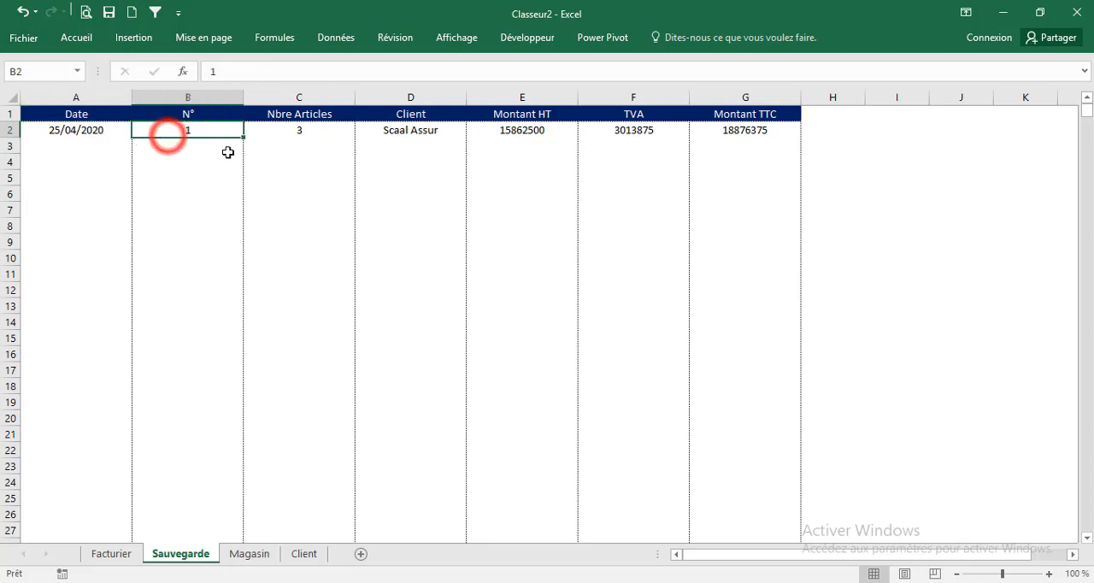
left_click(314, 133)
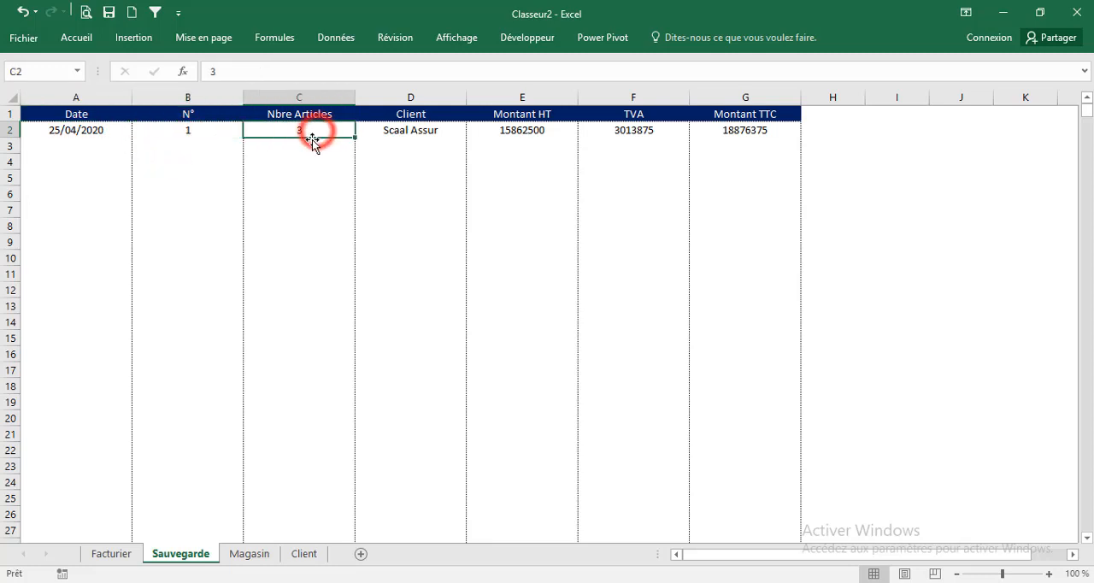
left_click(423, 133)
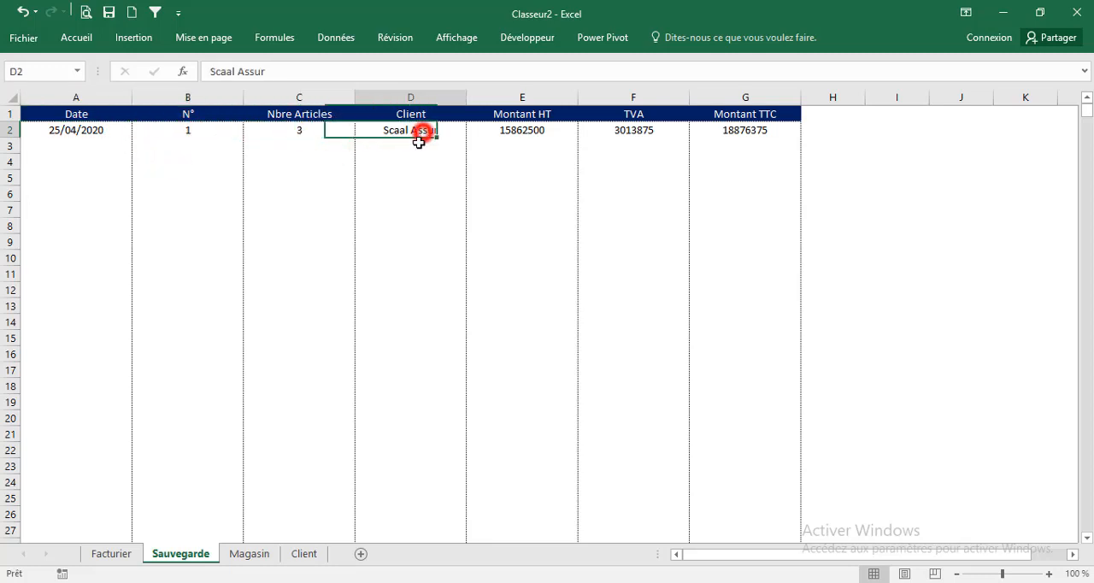
left_click(531, 130)
left_click(624, 130)
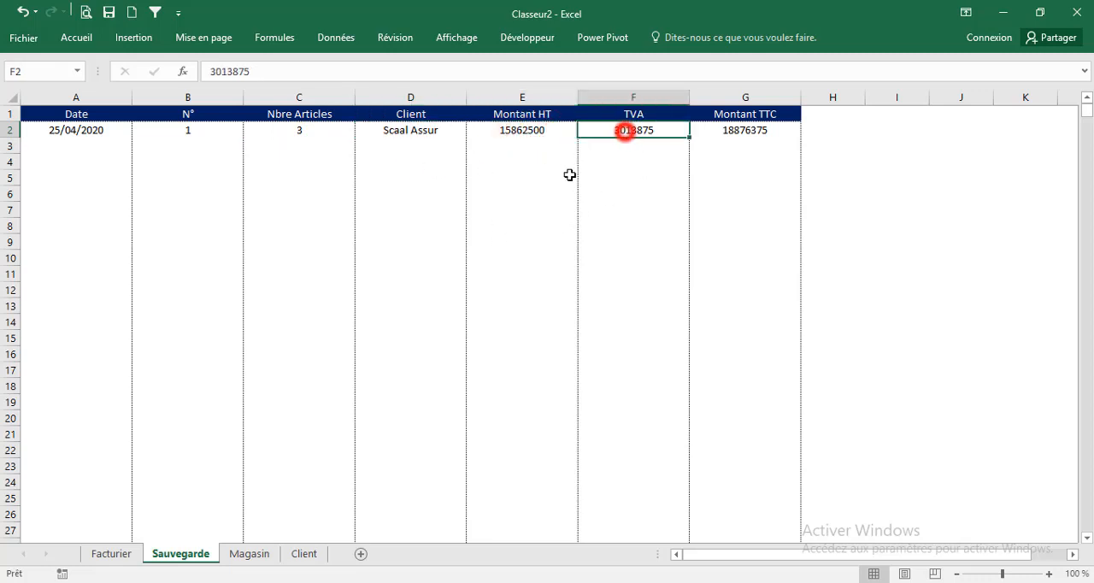
left_click(743, 131)
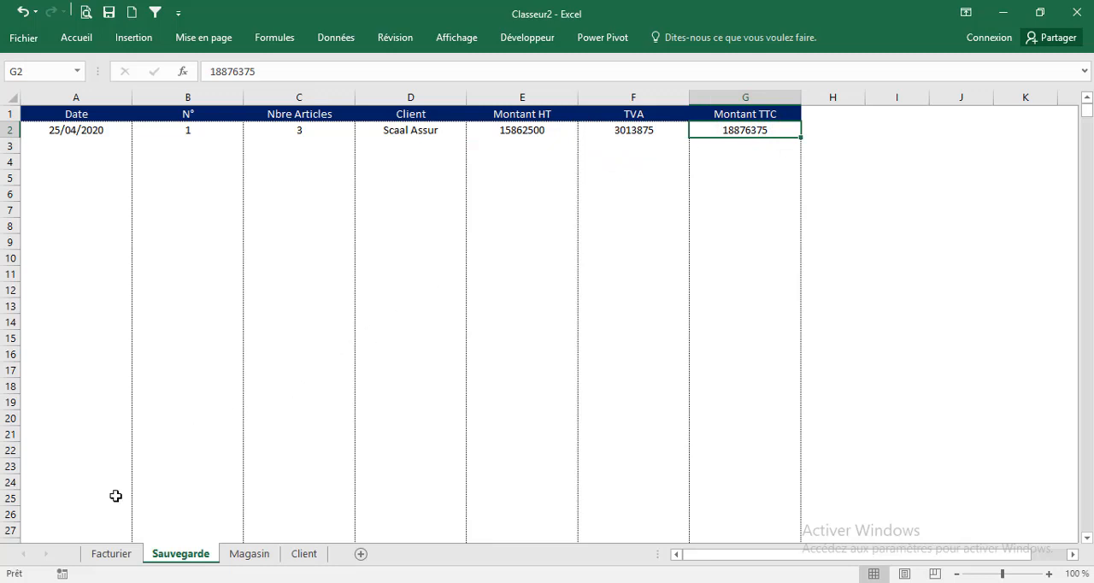
Set the invoice number in Facturier cell F1 to 1
left_click(107, 554)
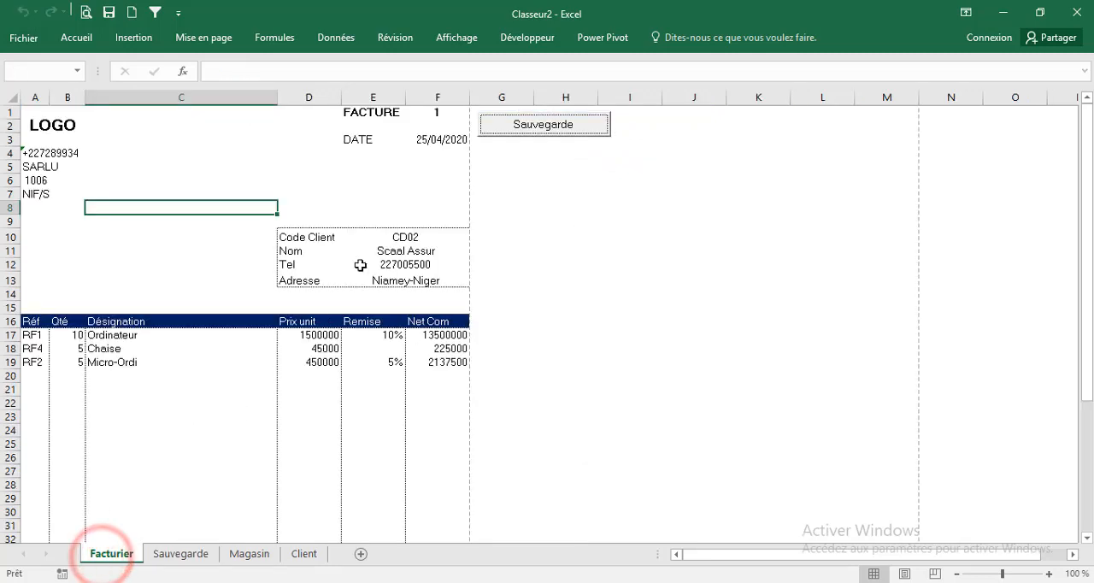
left_click(435, 114)
type("1")
key("ctrl+Return")
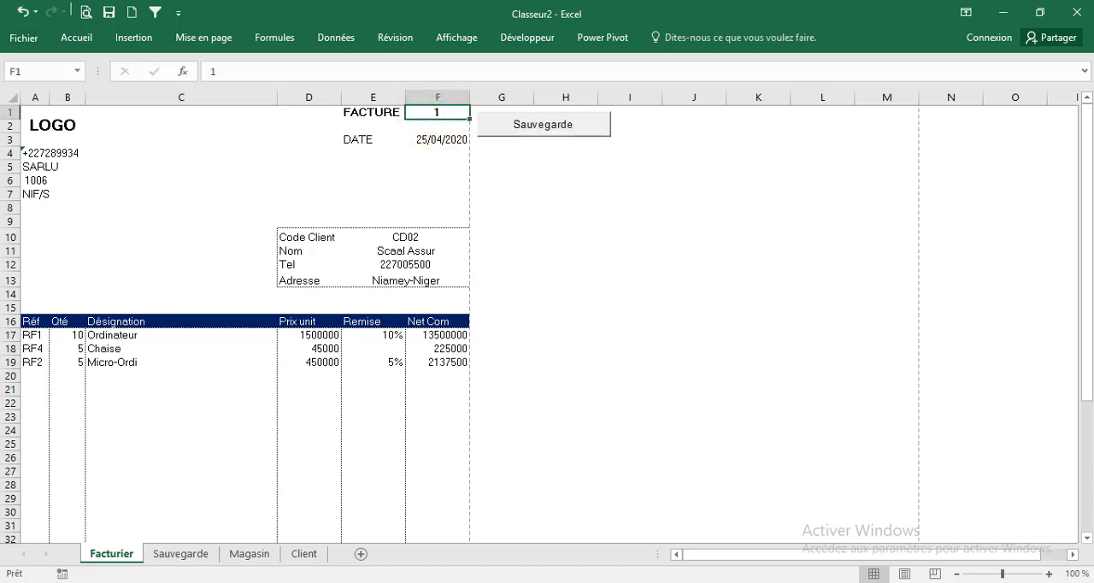
Add the line Sheets("Facturier").Range("F1").Value = Sheets("Facturier").Range("F1").Value+1 below the assignments in Sauver_Click
left_click(904, 521)
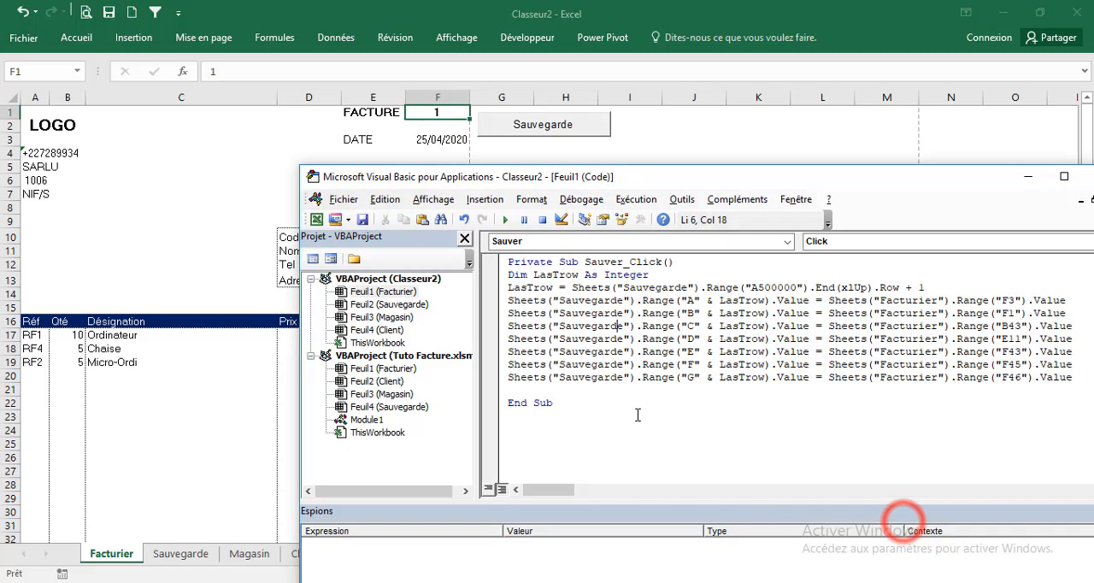
left_click(531, 393)
key("Return")
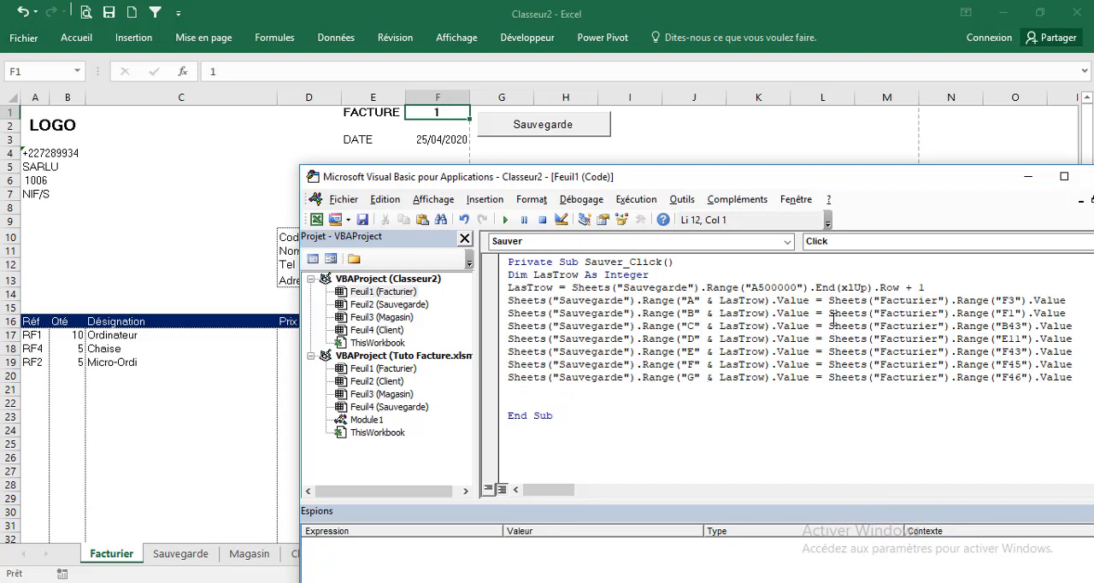
left_click_drag(821, 300, 1066, 300)
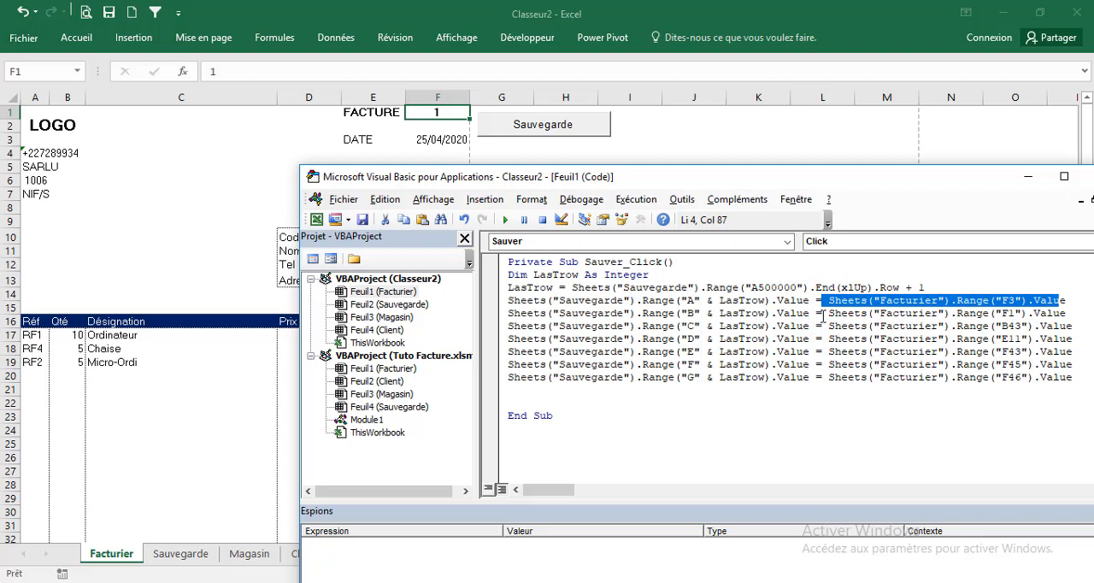
left_click_drag(827, 313, 1066, 313)
key("ctrl+c")
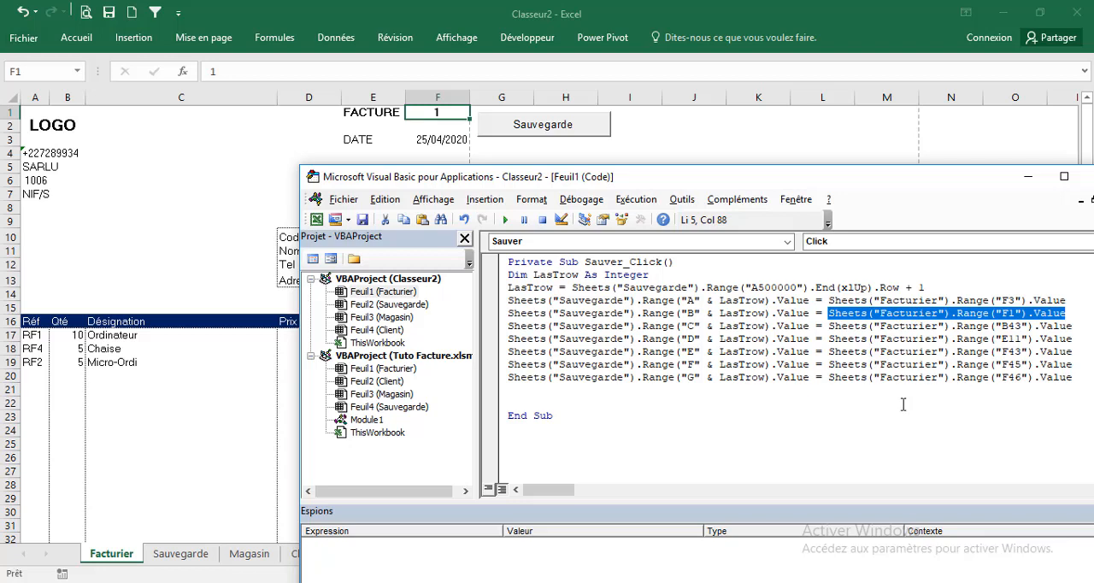
left_click(513, 392)
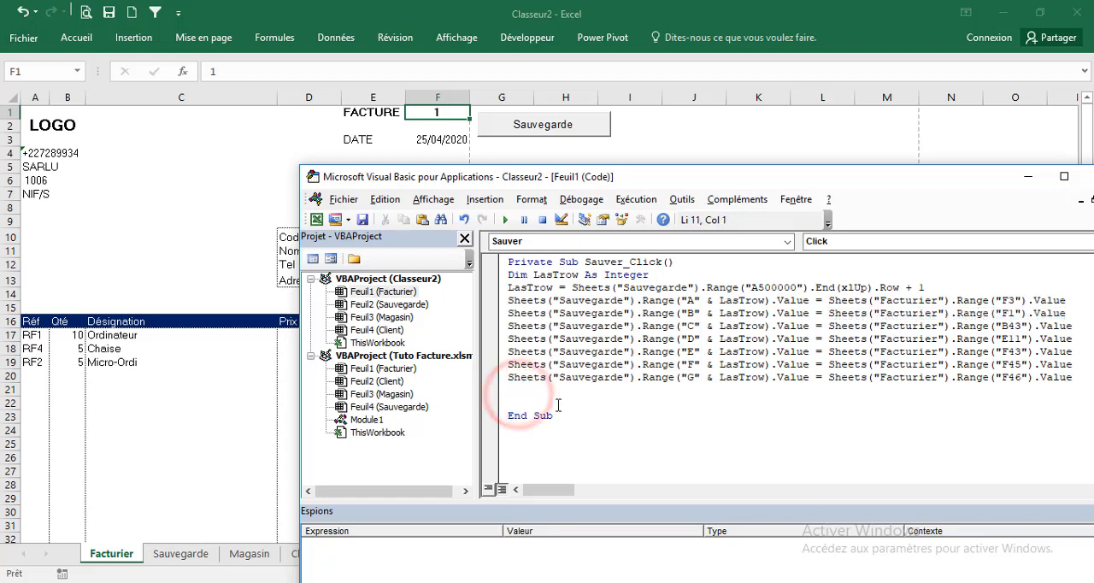
key("Return")
key("ctrl+v")
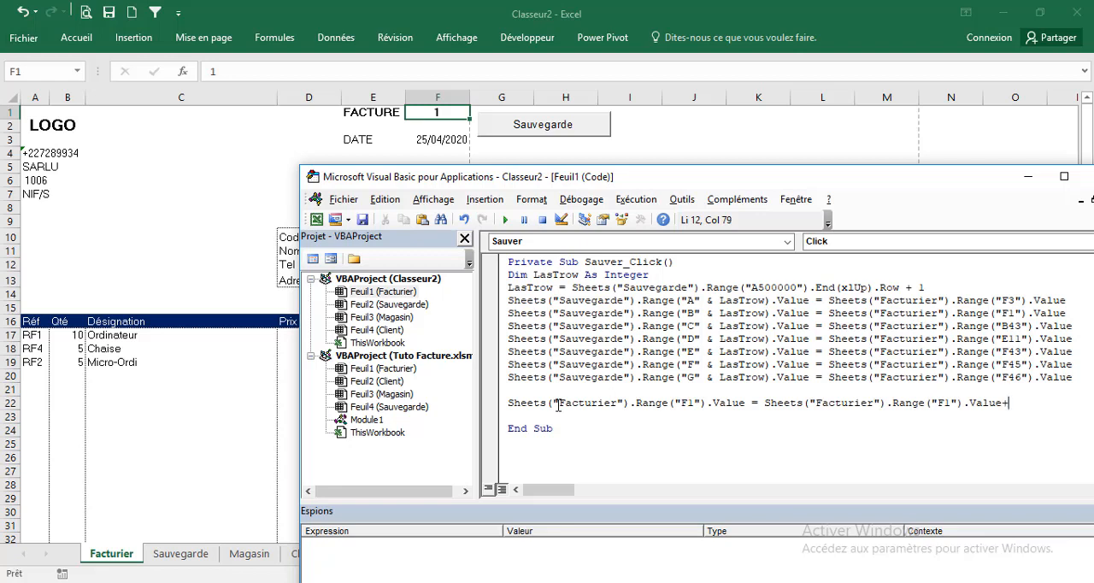
type("1")
left_click(557, 415)
Clear the recorded test invoice from row 2 of the Sauvegarde sheet, from Date through Montant TTC
left_click(205, 209)
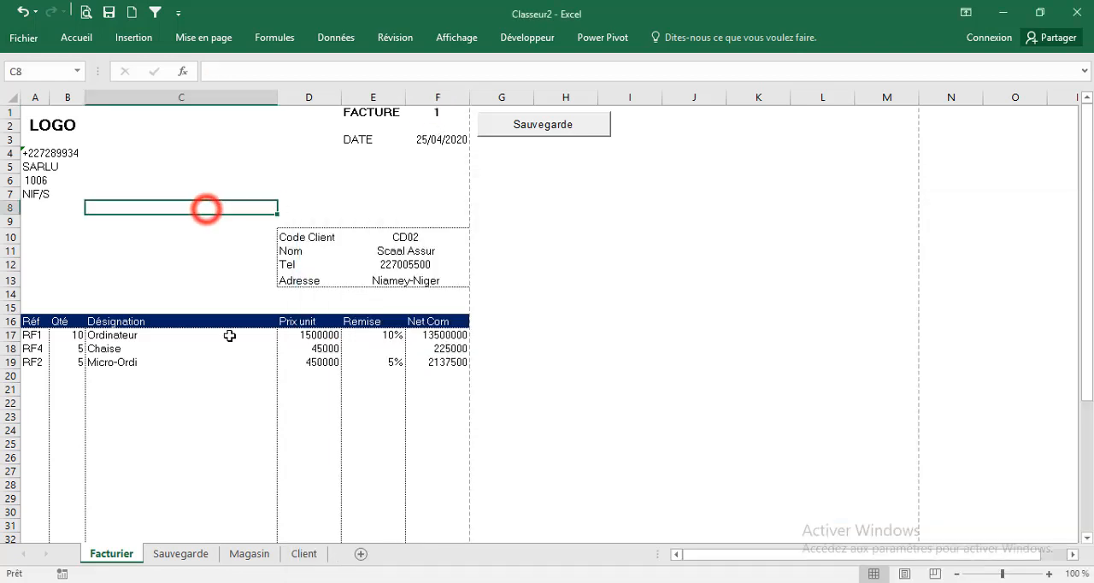
left_click(179, 553)
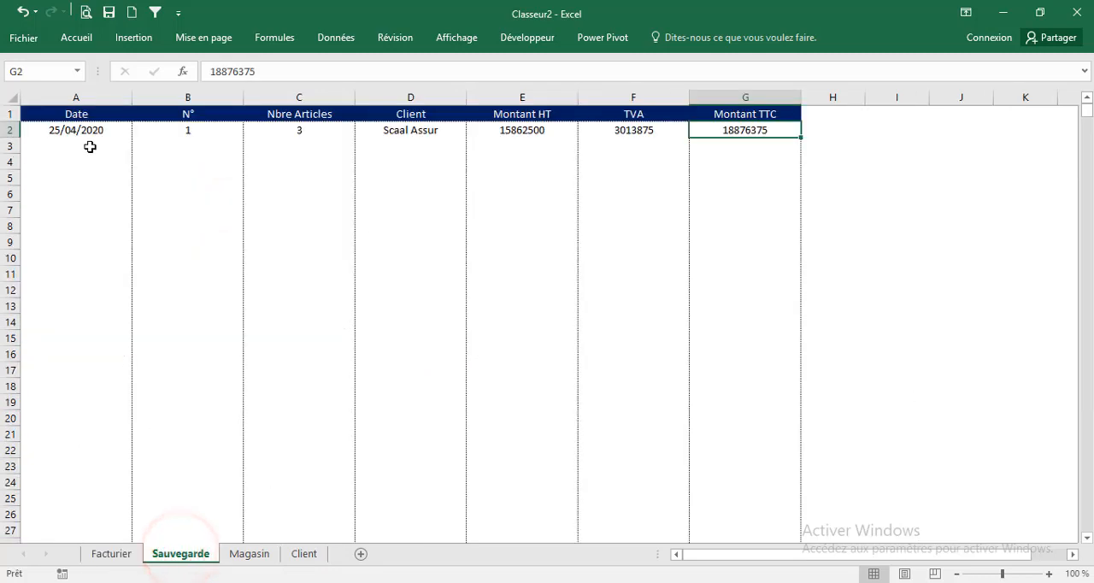
left_click_drag(75, 129, 785, 163)
key("Delete")
left_click(366, 276)
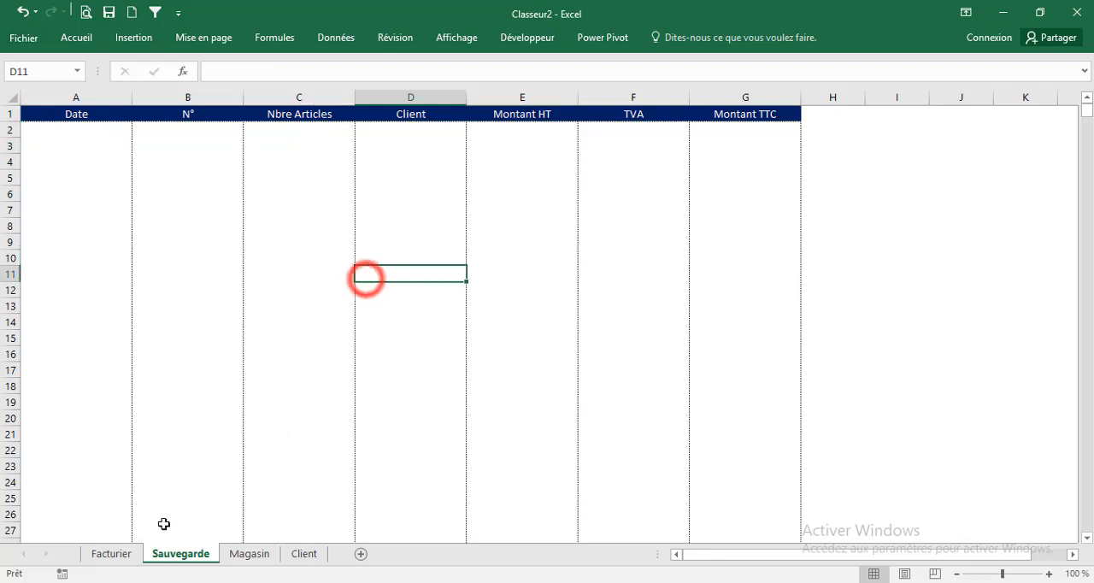
Save the invoice with the Facturier sheet's macro button, check the record on Sauvegarde, and return to Facturier
left_click(128, 554)
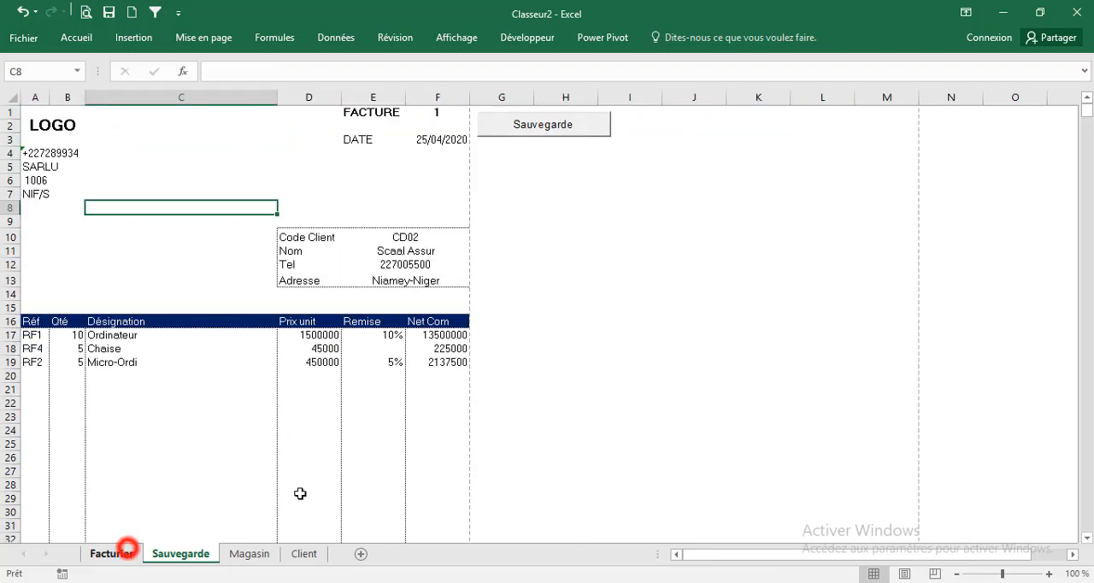
left_click(526, 132)
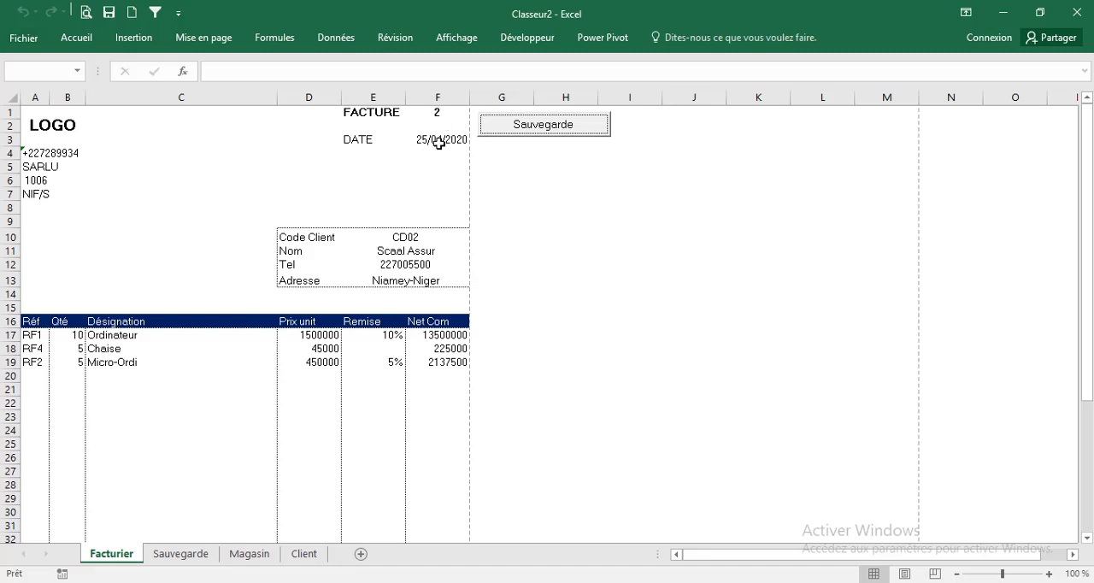
left_click(184, 554)
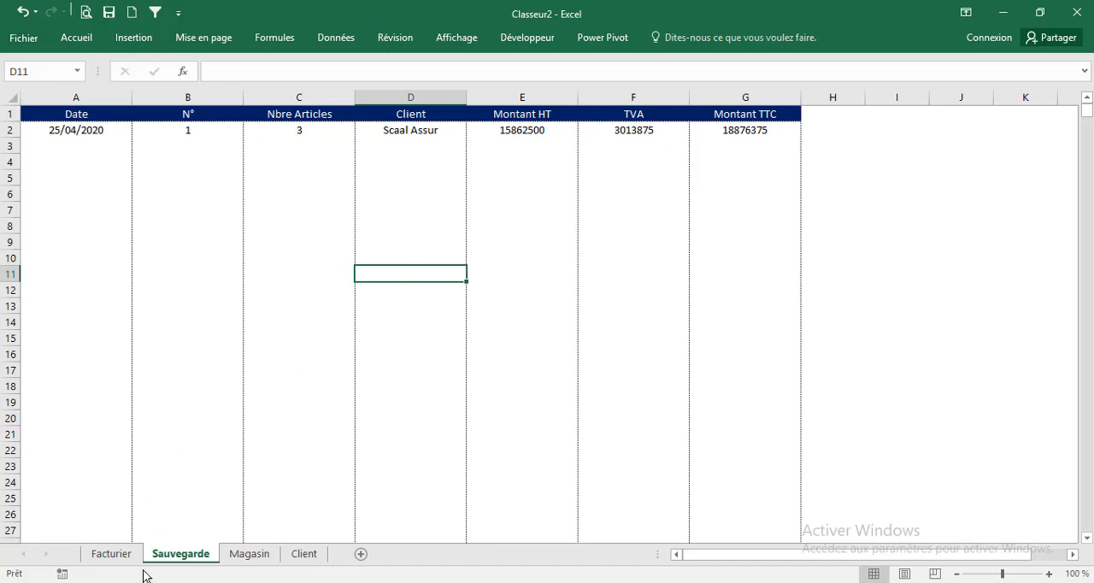
left_click(112, 554)
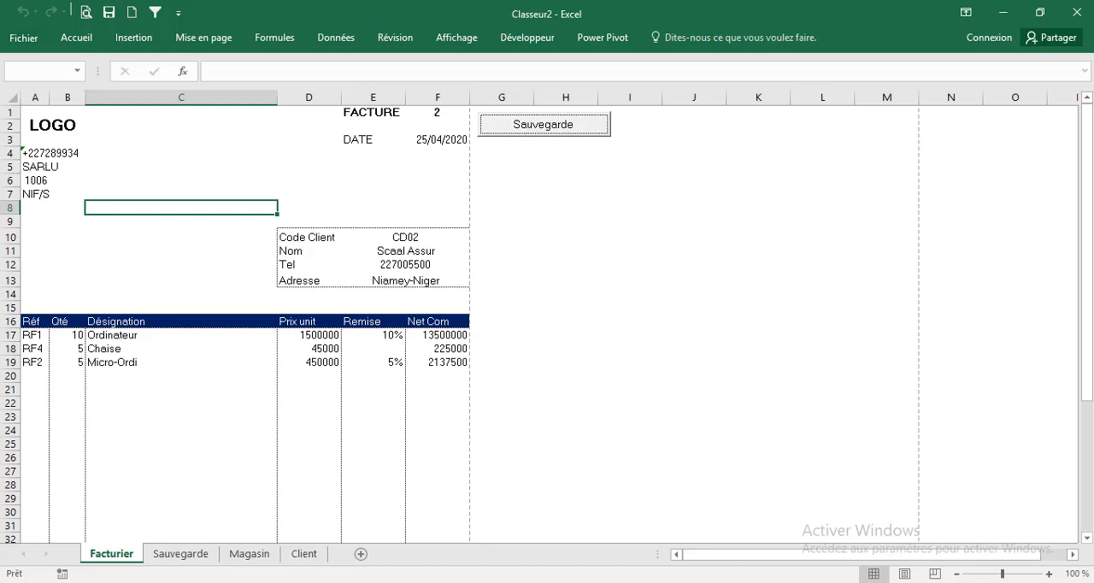
Switch to the Visual Basic editor and insert blank lines in Sauver_Click below the Dim line and below the LasTrow assignment
mouse_move(768, 582)
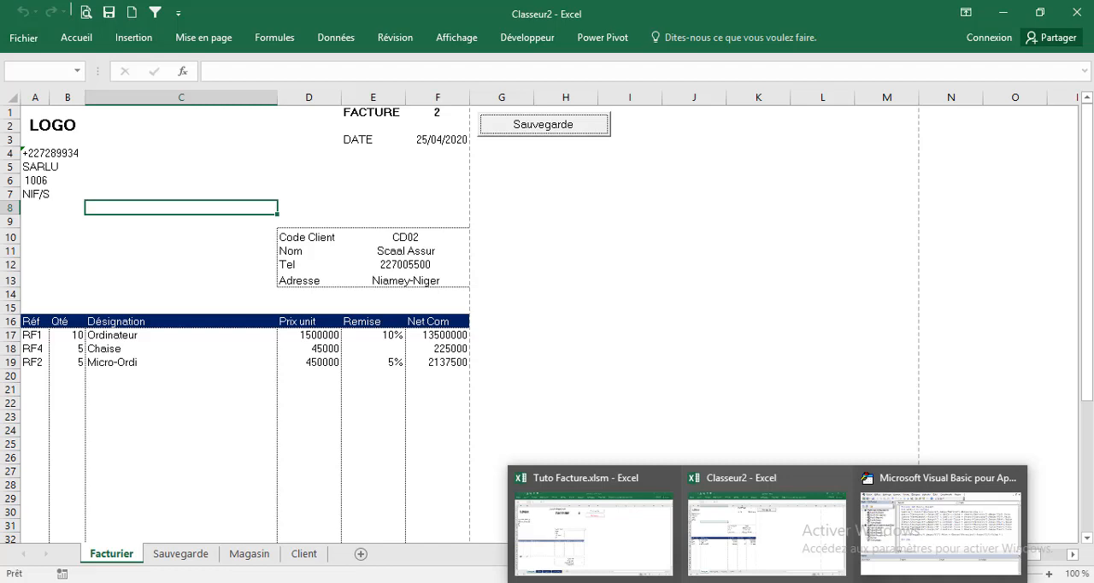
left_click(931, 525)
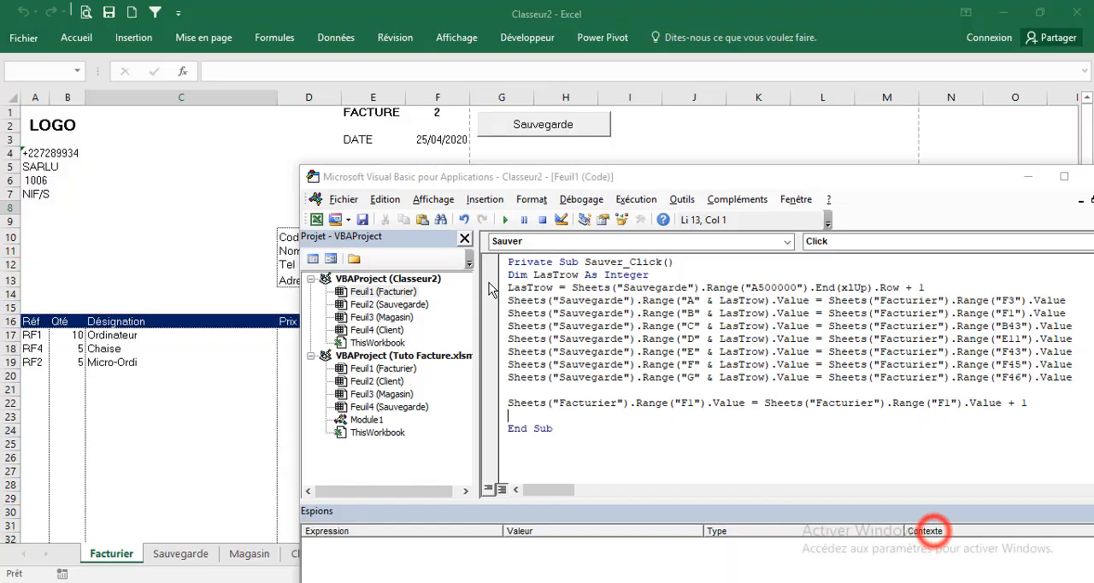
left_click(660, 274)
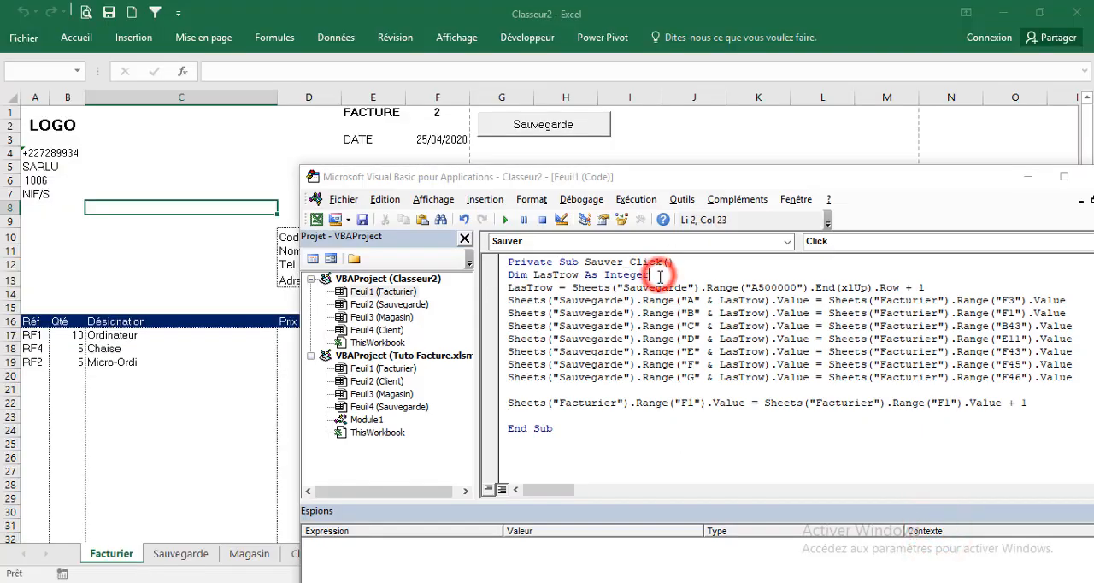
key("Return")
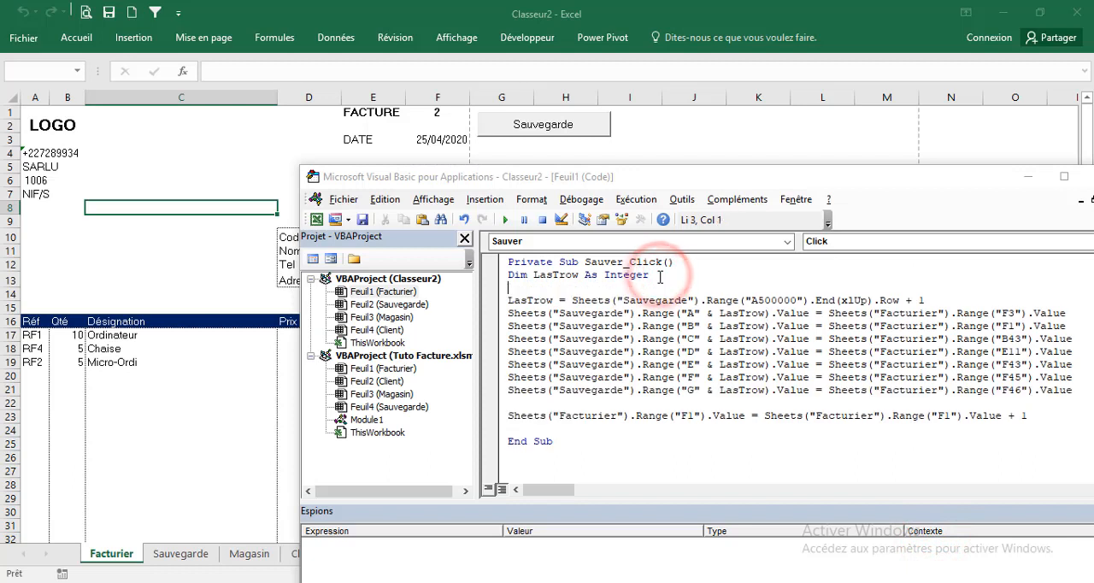
left_click(927, 300)
key("Return")
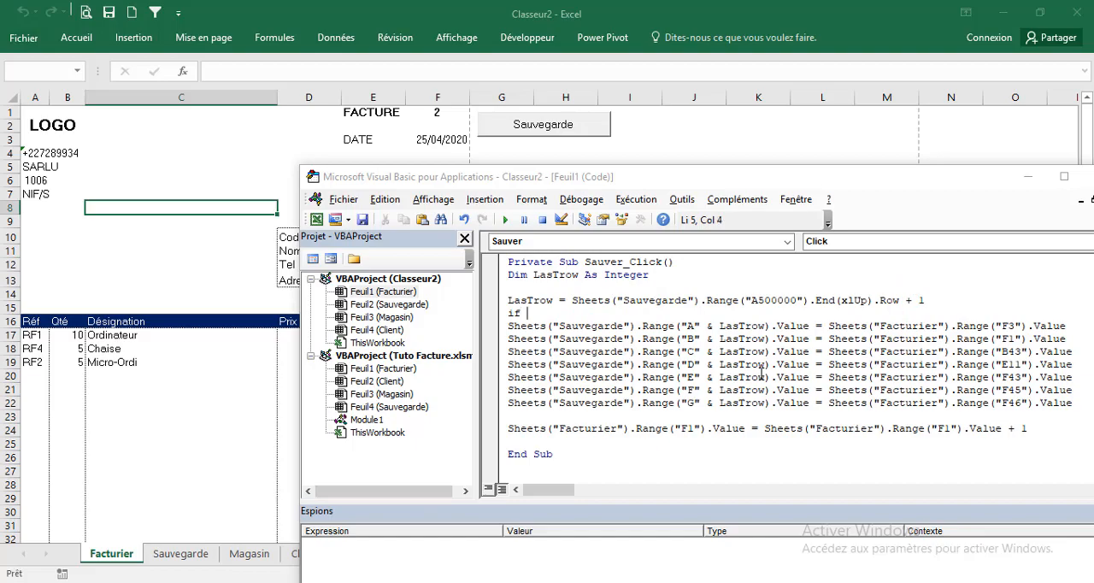
Start an If condition calling MsgBox( on the blank line below the LasTrow assignment
type("if masbox")
key("BackSpace")
key("BackSpace")
key("BackSpace")
key("BackSpace")
key("BackSpace")
key("BackSpace")
key("BackSpace")
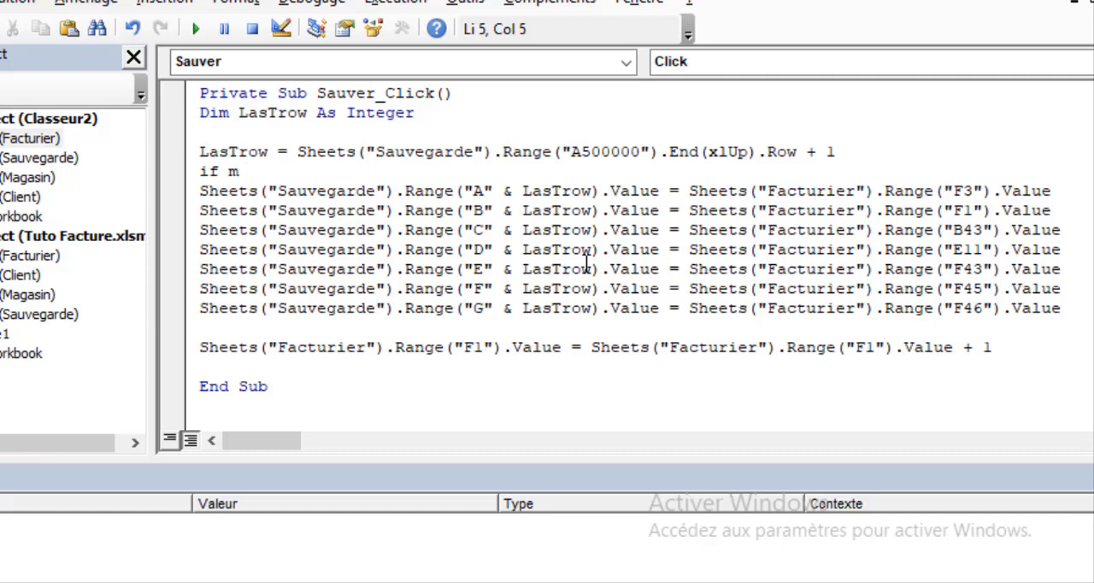
type("sgbox")
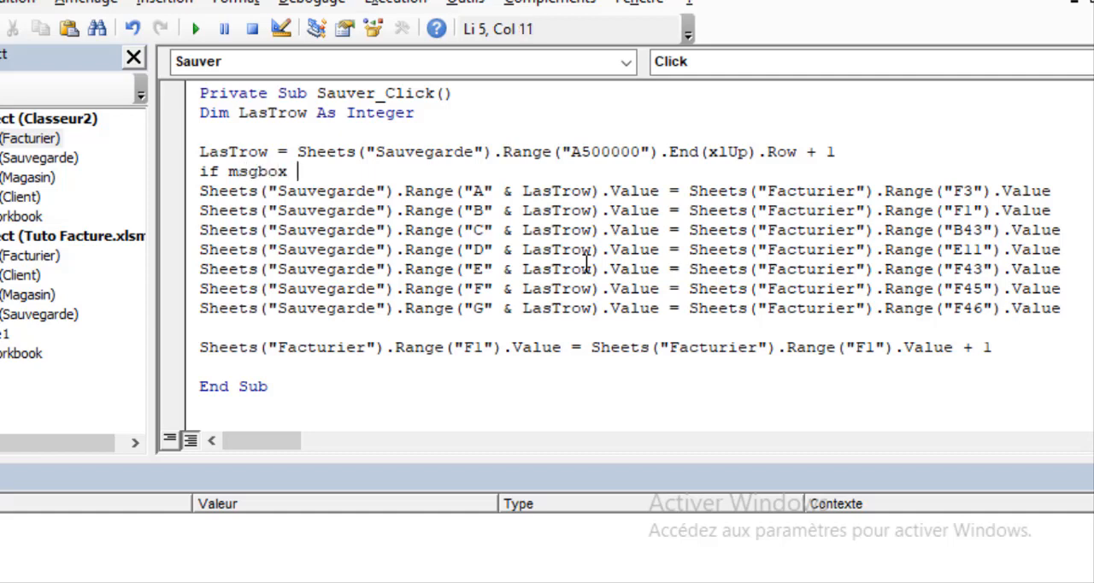
key("BackSpace")
type("(")
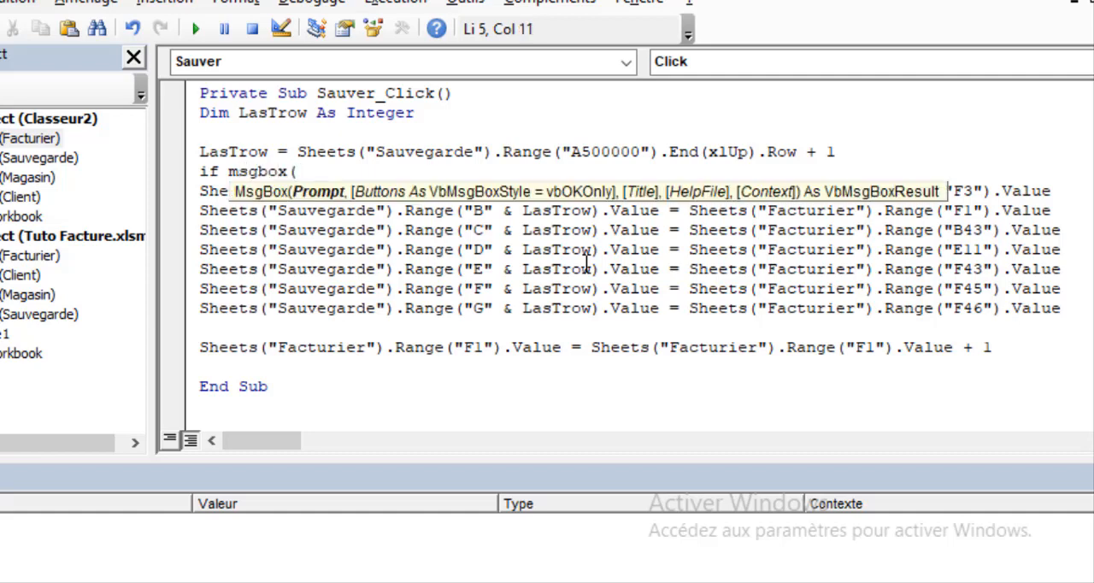
type("\"Voulez")
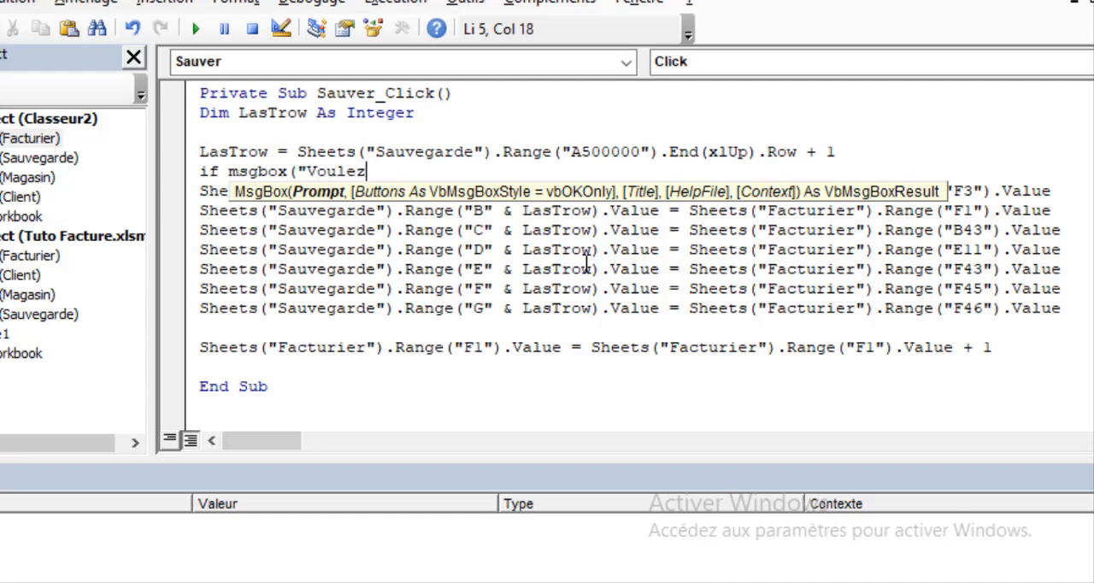
type("-vous ")
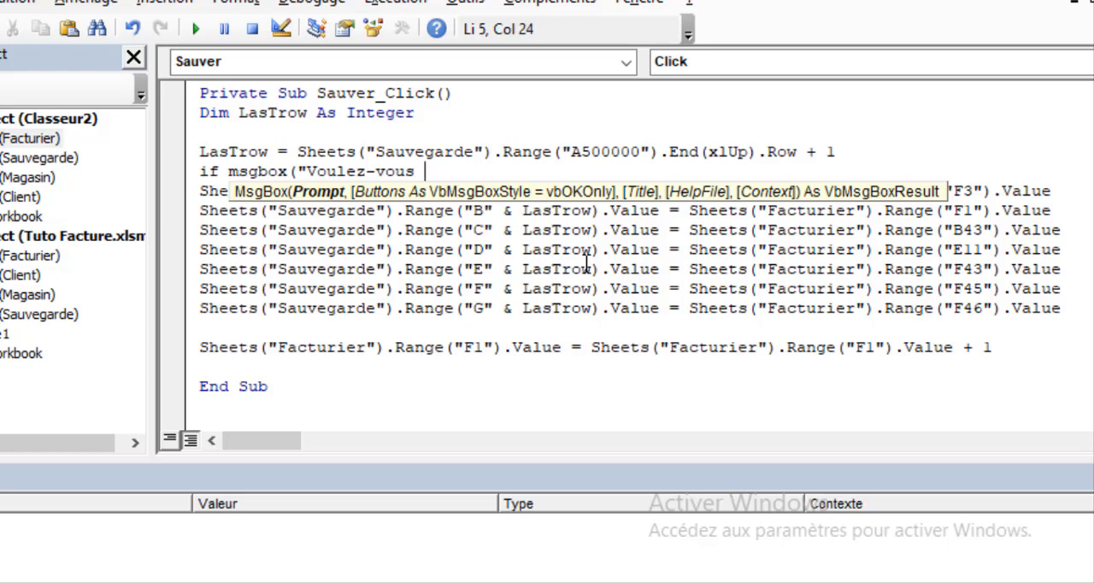
type("sauve")
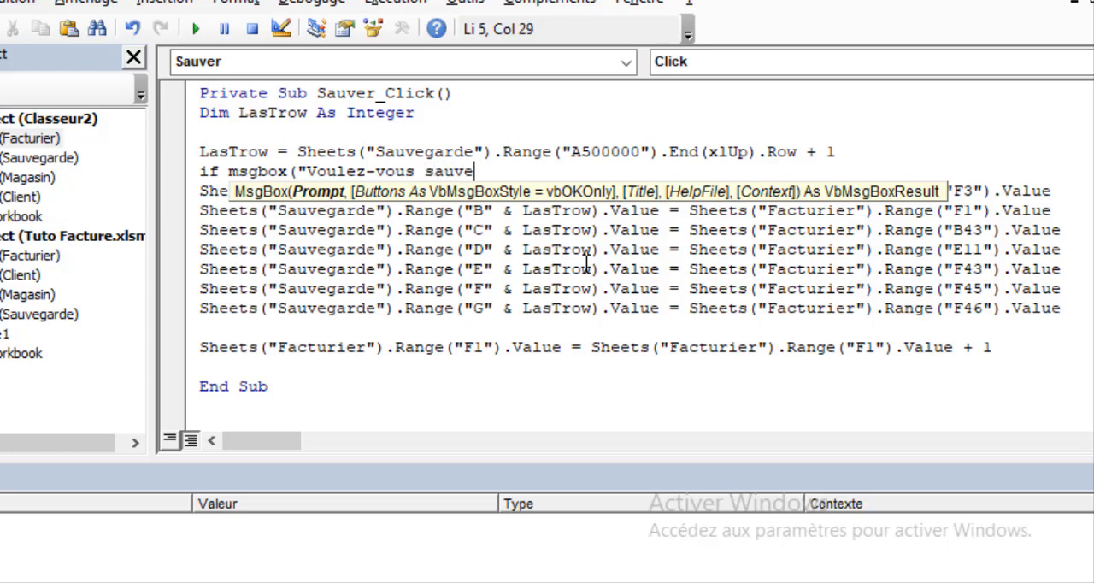
type("garder l")
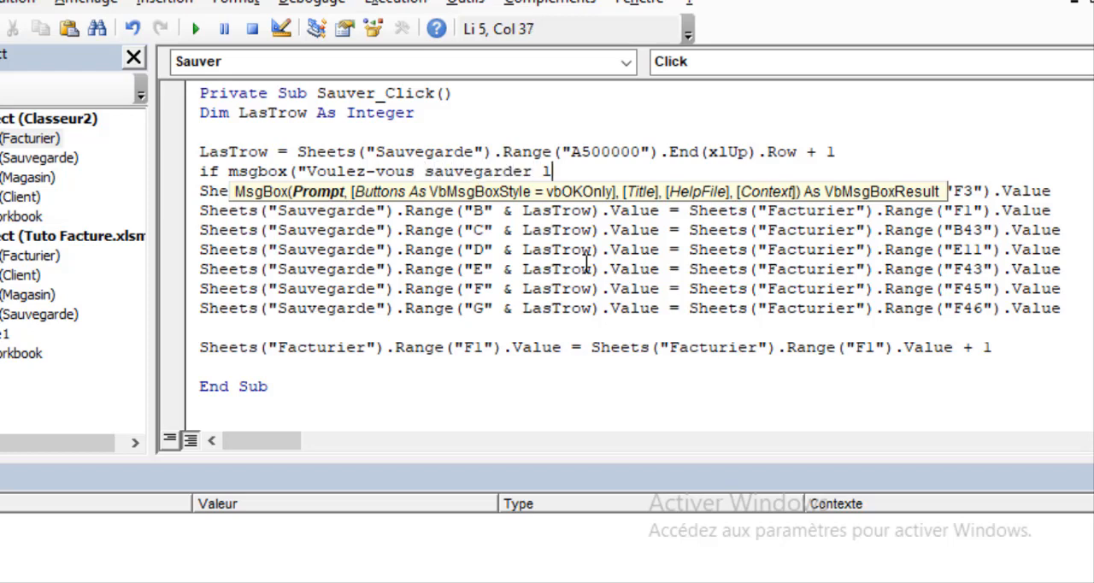
type("es infor")
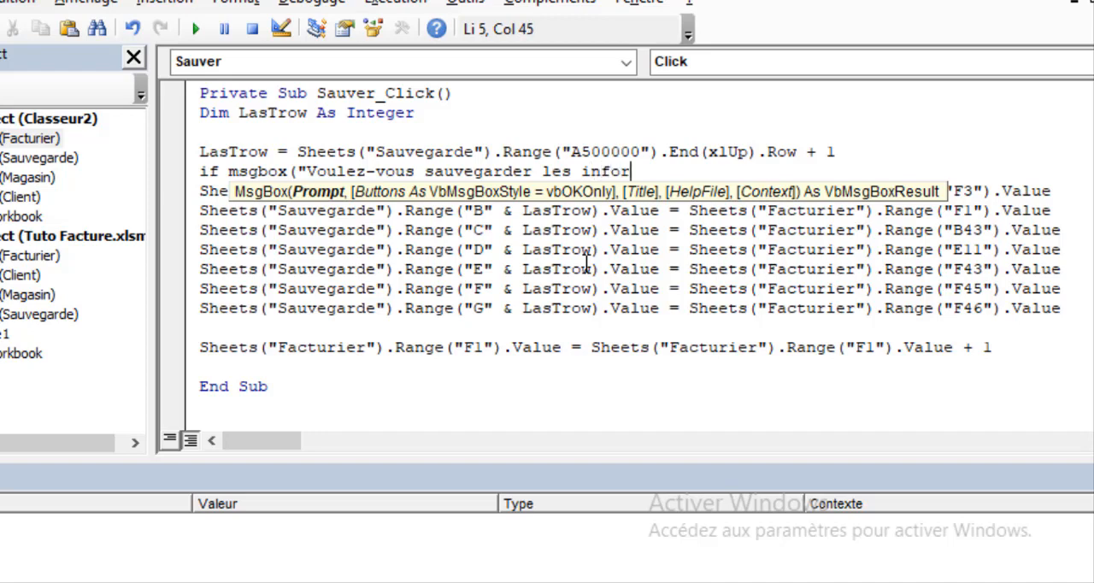
type("mations")
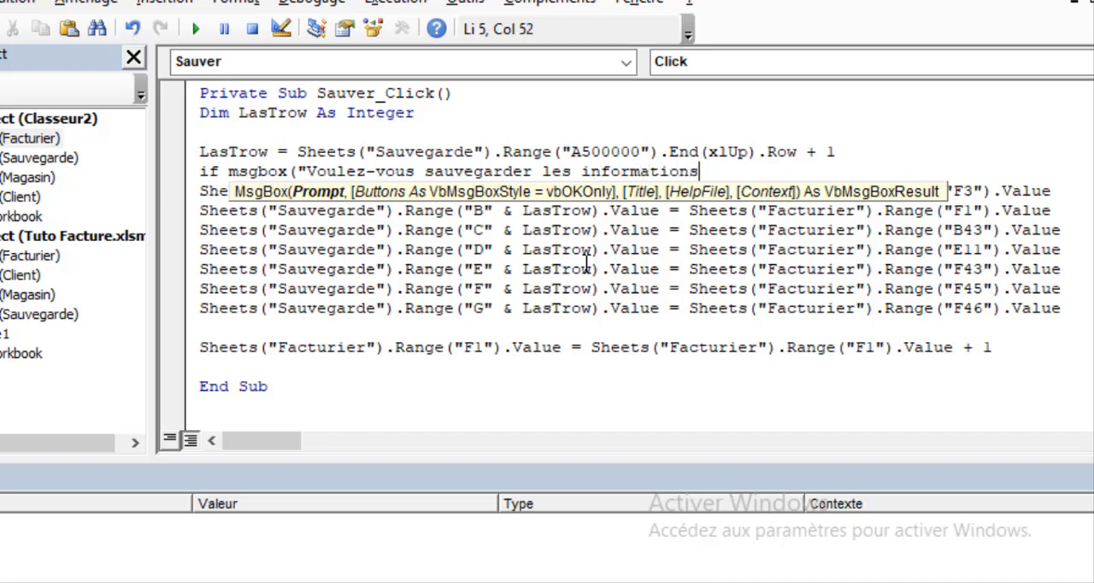
type(" de la facture")
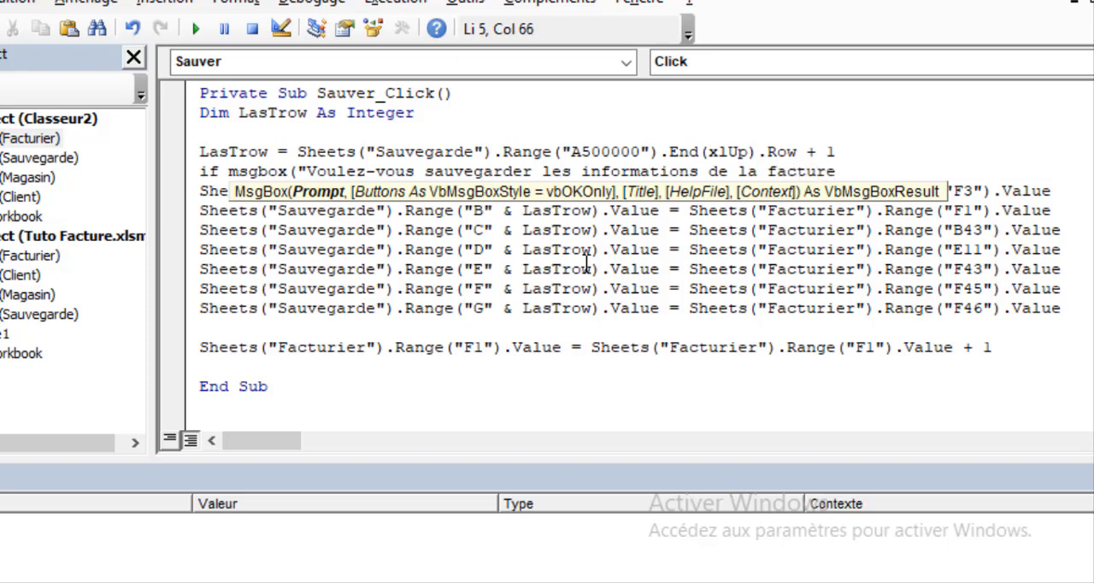
type(" !\",")
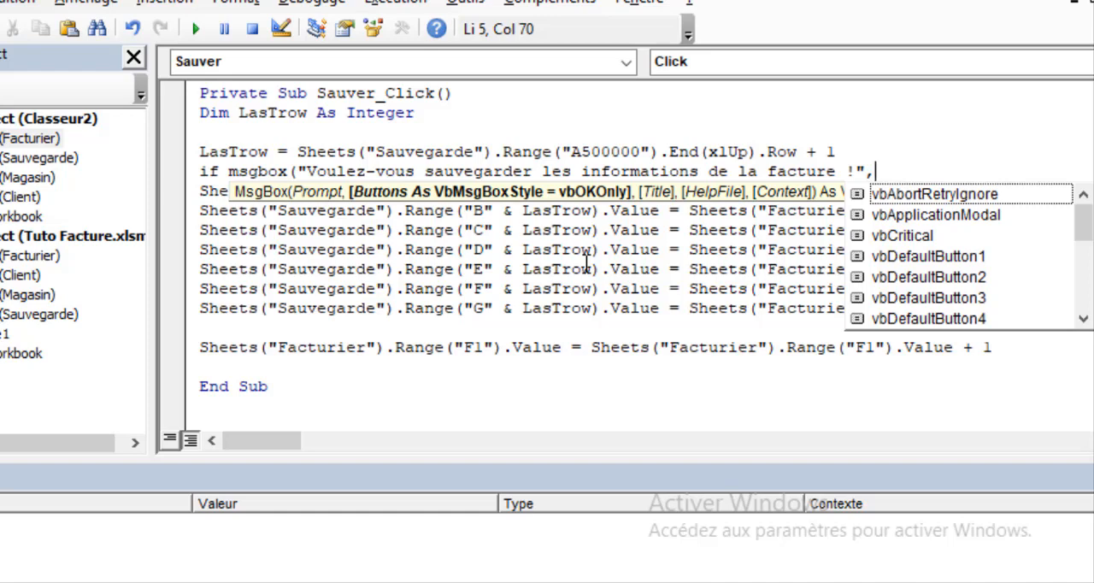
Set the MsgBox buttons argument to vbYesNo+vbQuestion
type("vb")
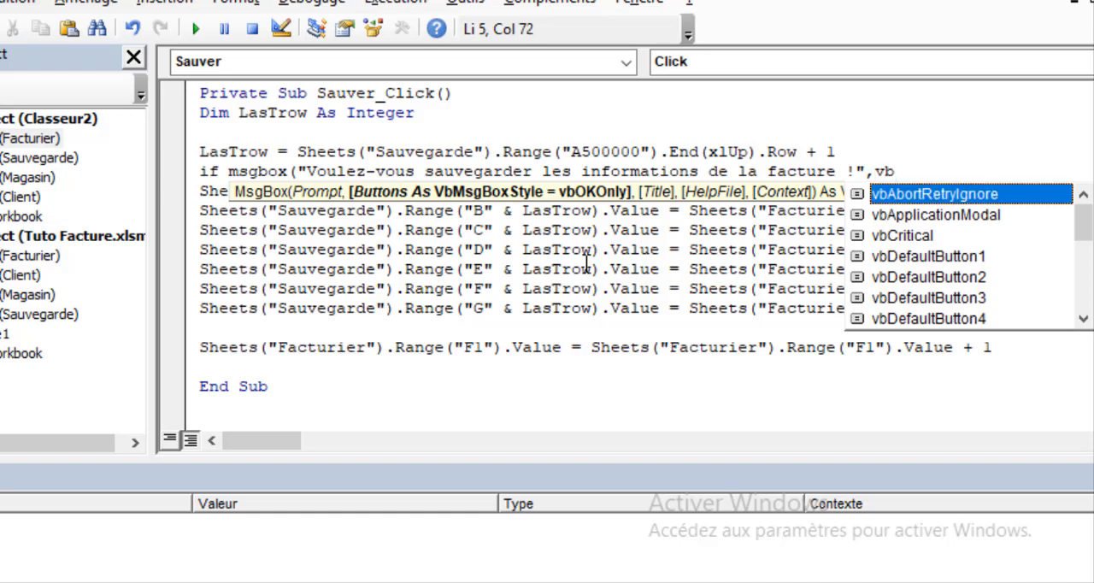
type("yes")
key("Tab")
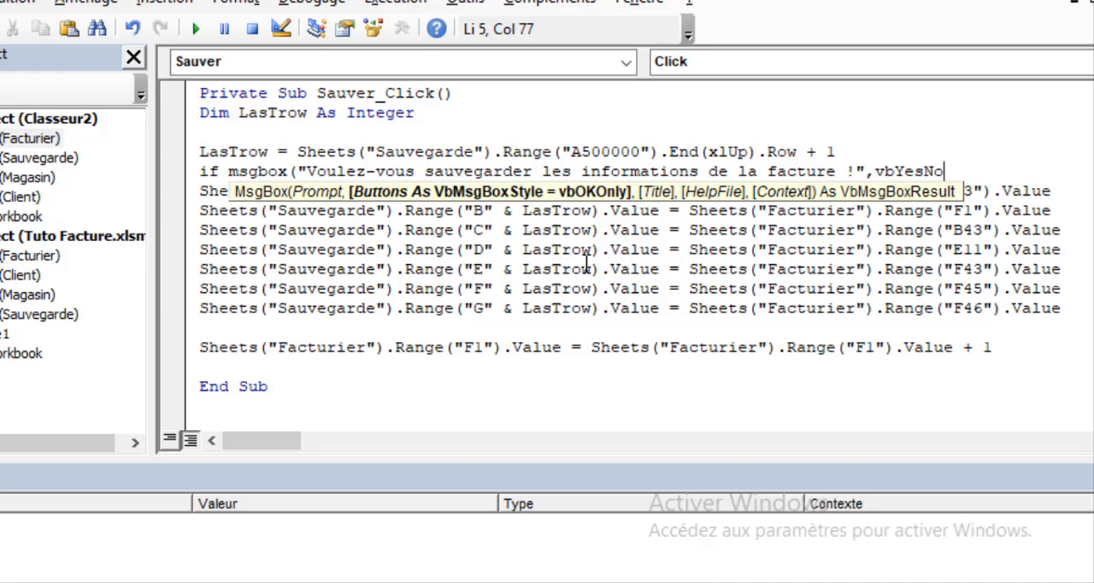
type("+")
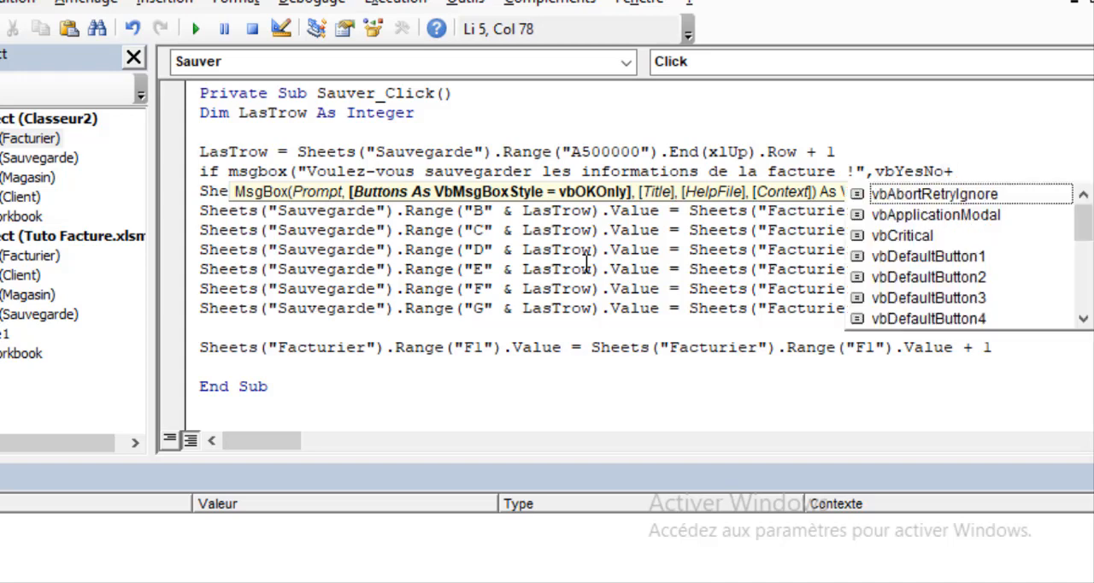
type("vbque")
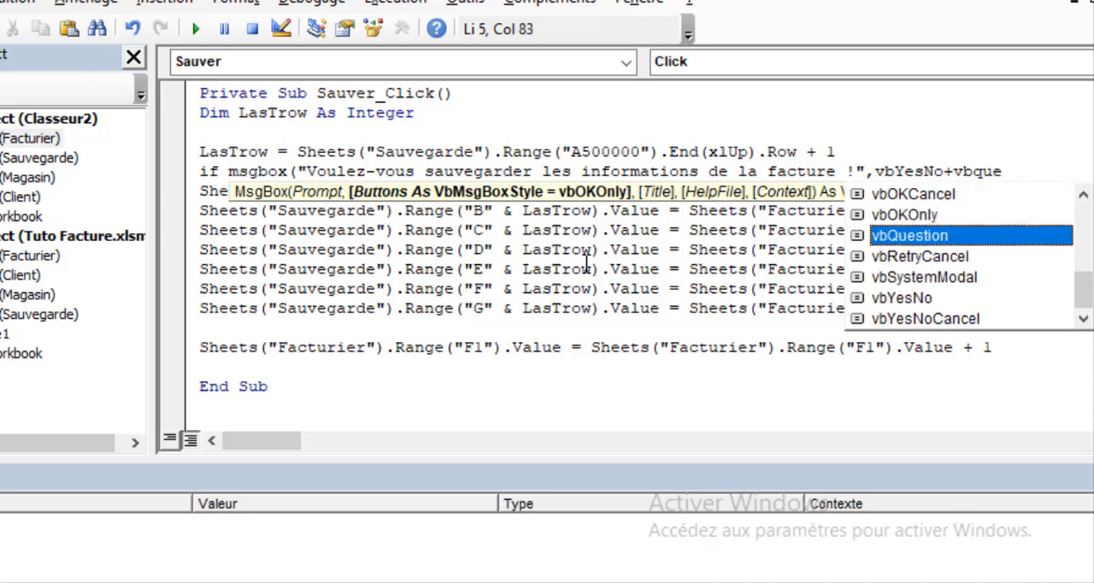
key("Tab")
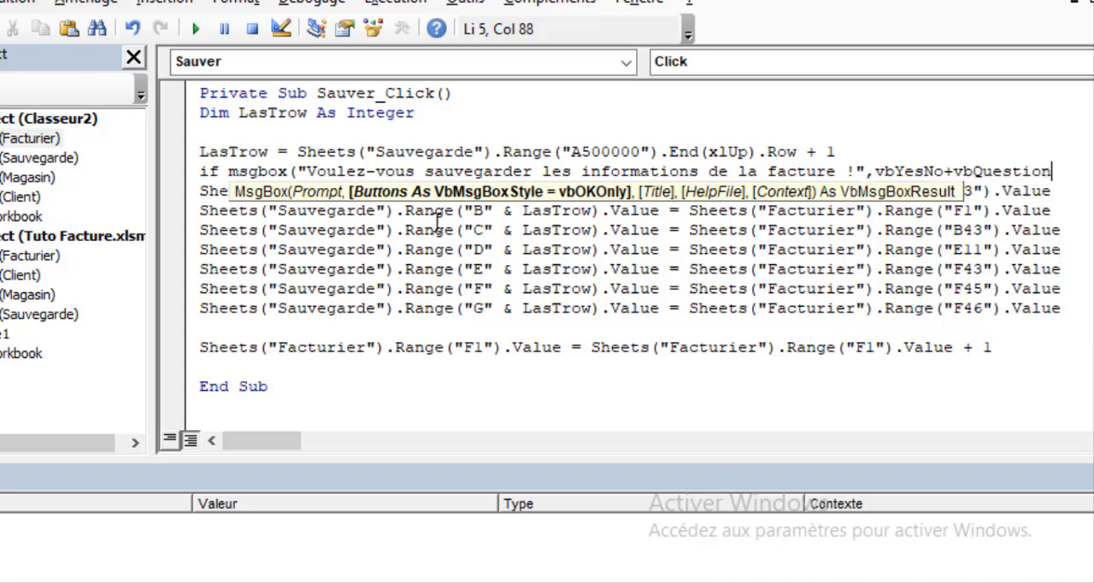
Enlarge the code editor window and add "NigerExcel Vous Informe !" as the MsgBox title, closing the parenthesis
left_click_drag(204, 0, 153, 0)
left_click_drag(800, 0, 560, 28)
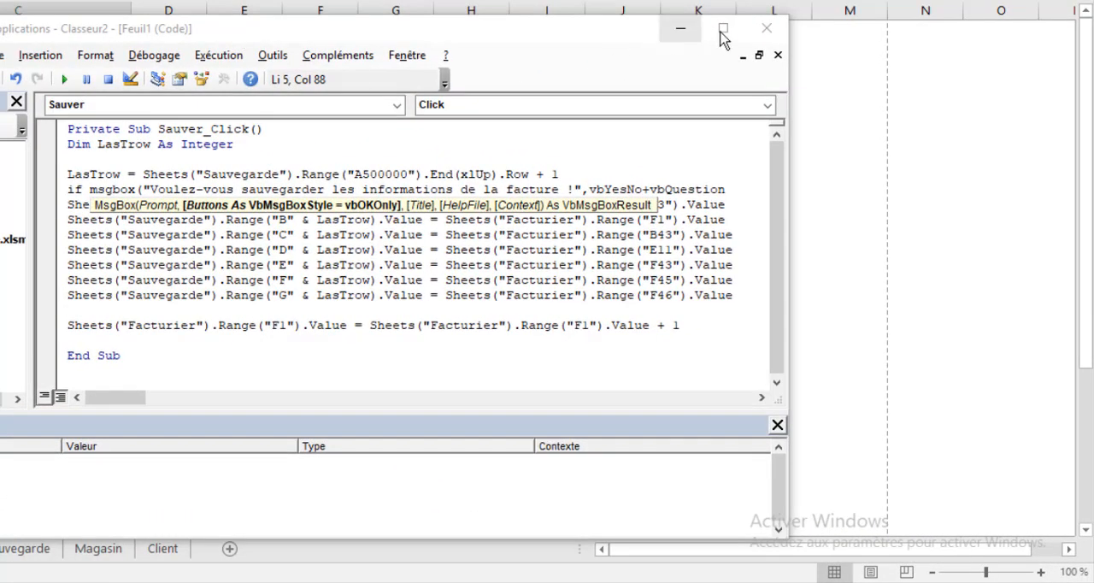
left_click(722, 31)
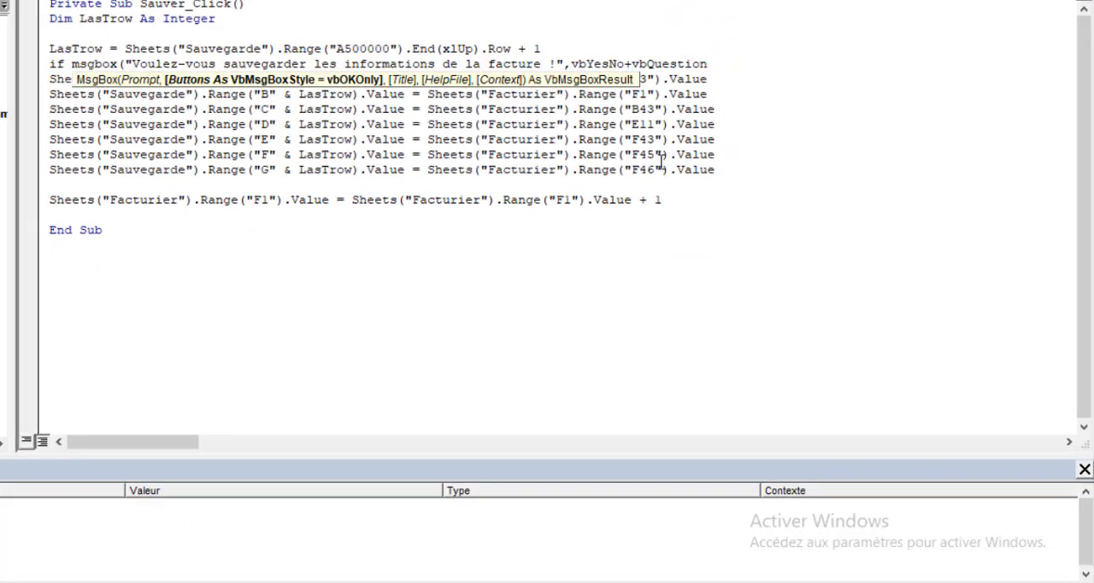
type(", ")
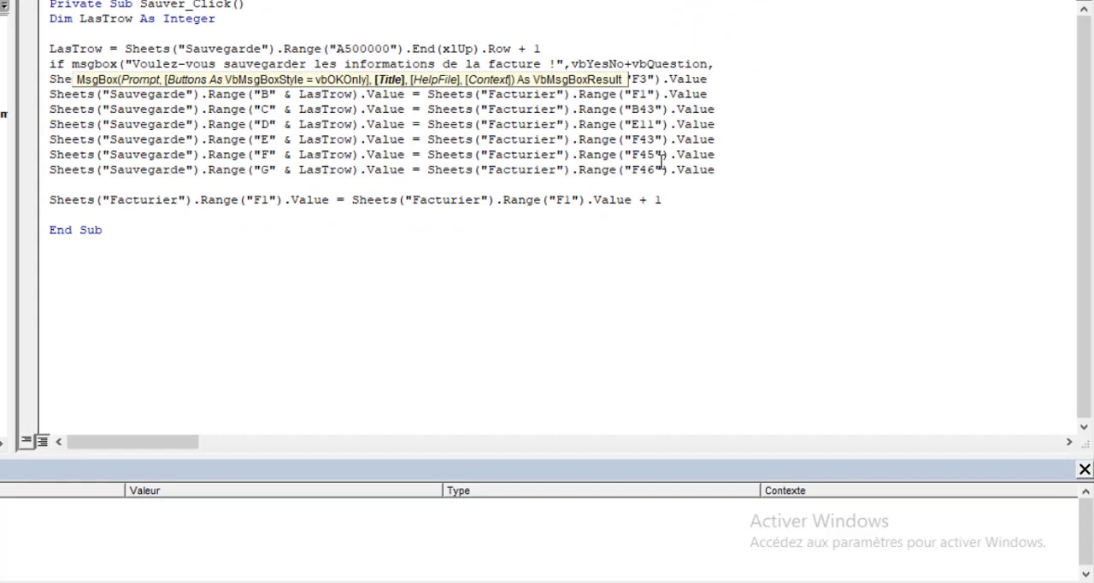
type("\"NigerExcel Vou")
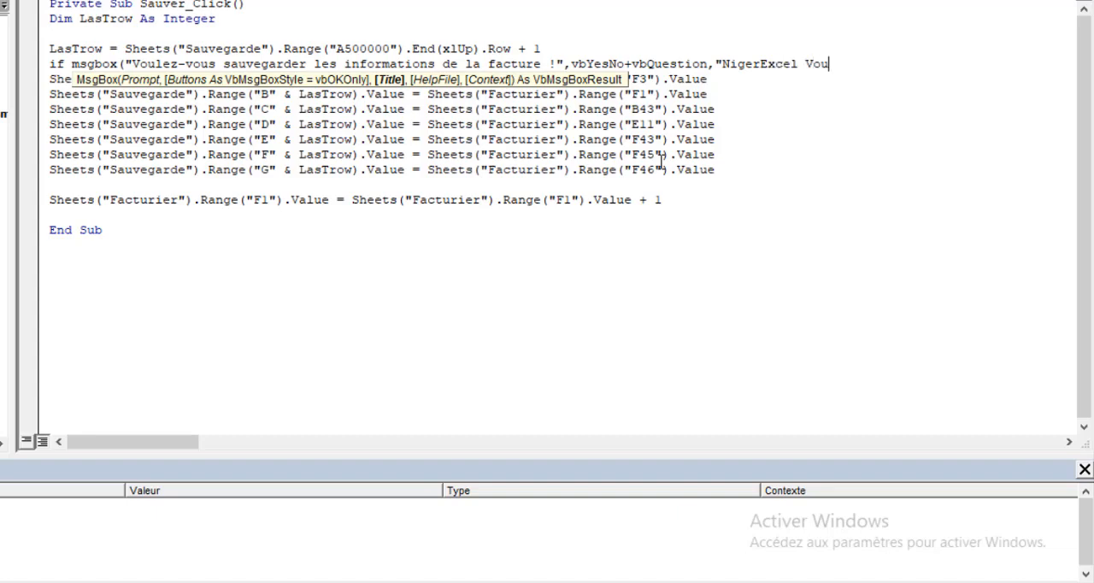
type("s Informe !\") ")
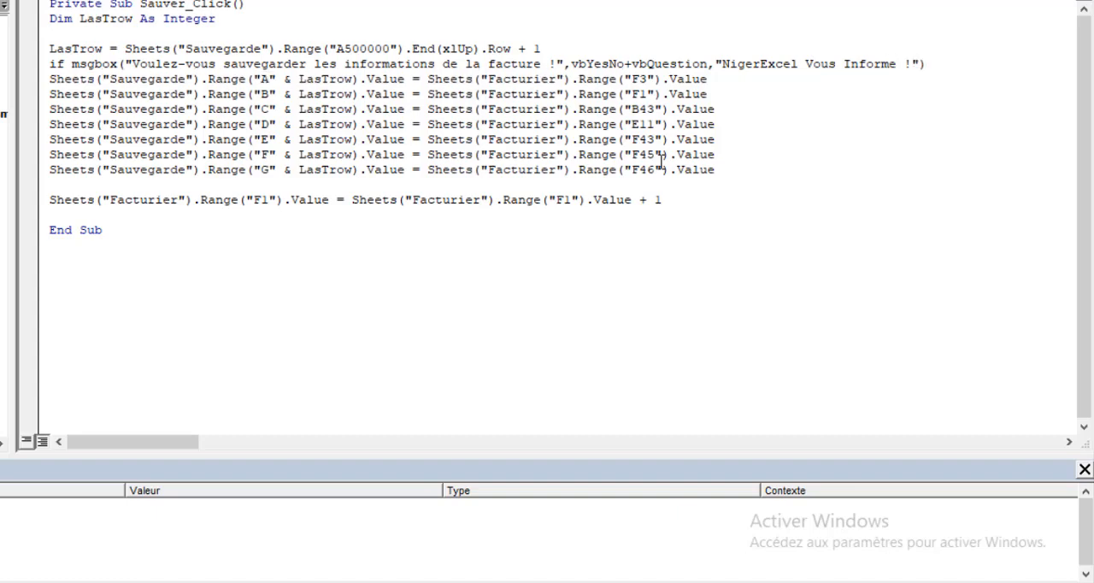
type("=")
Complete the MsgBox condition with = vbYes Then and add End If on the line above End Sub
left_click_drag(979, 64, 1056, 64)
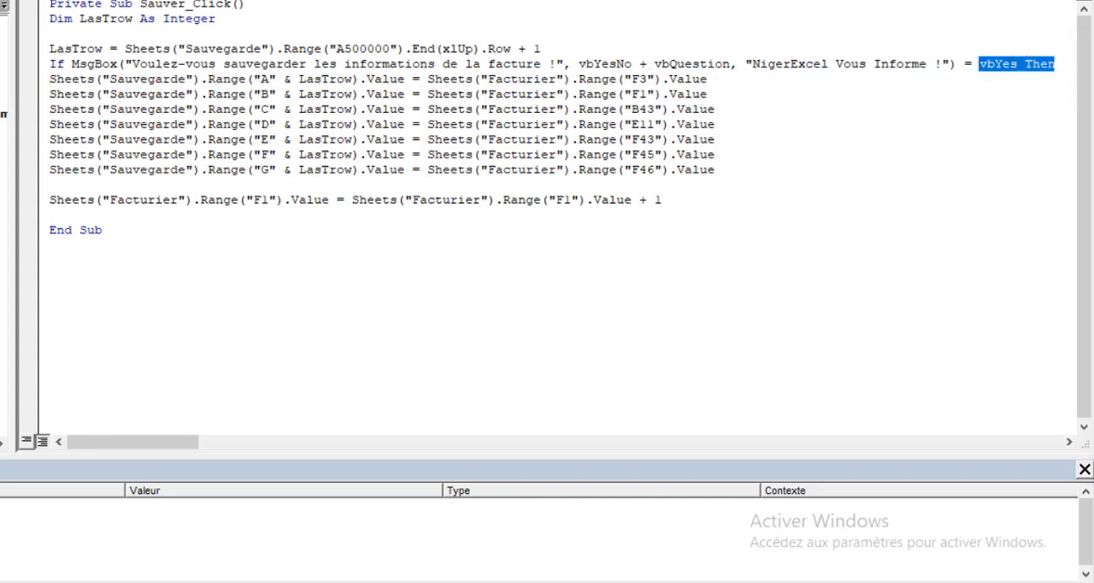
type("vbyes")
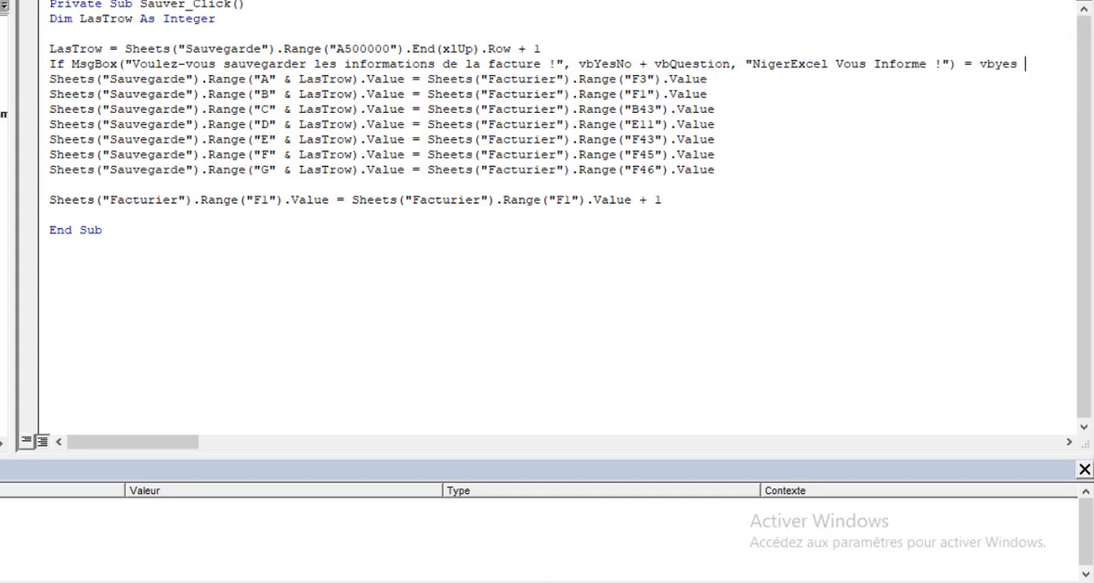
type(" then")
left_click(64, 214)
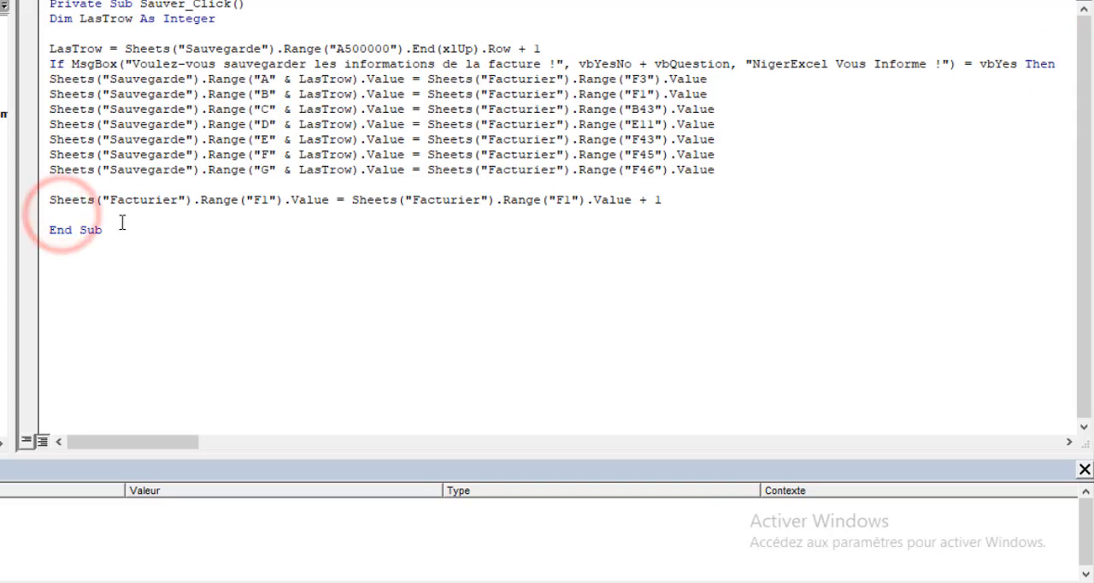
type("end if")
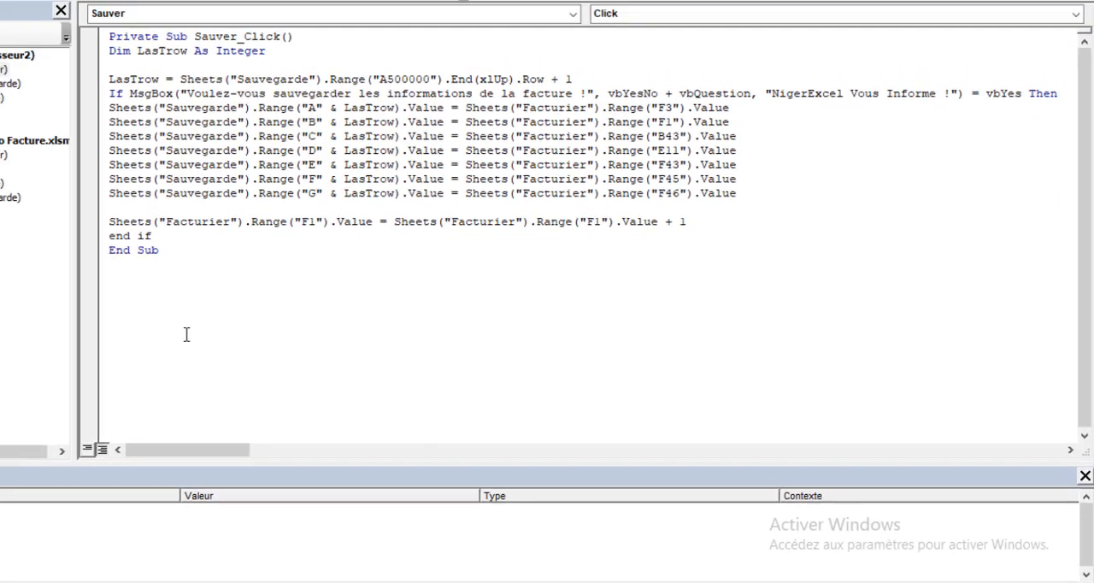
left_click(178, 277)
Back in Excel, run Facturier's Sauvegarde macro, answer Non to the confirmation, check the records on the Sauvegarde sheet, and return to Facturier
left_click(998, 11)
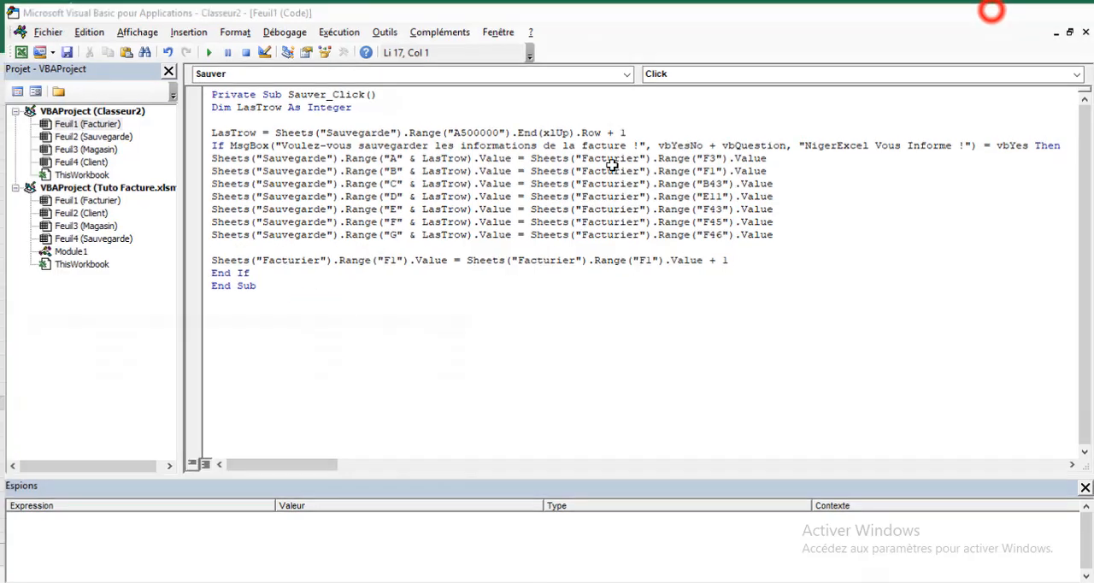
left_click(519, 264)
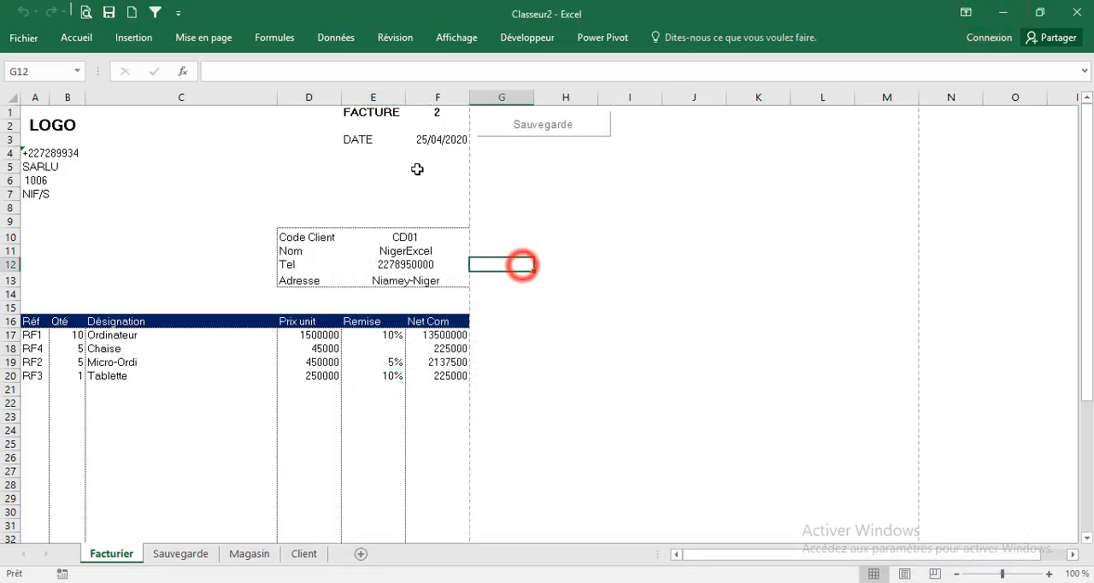
left_click(518, 128)
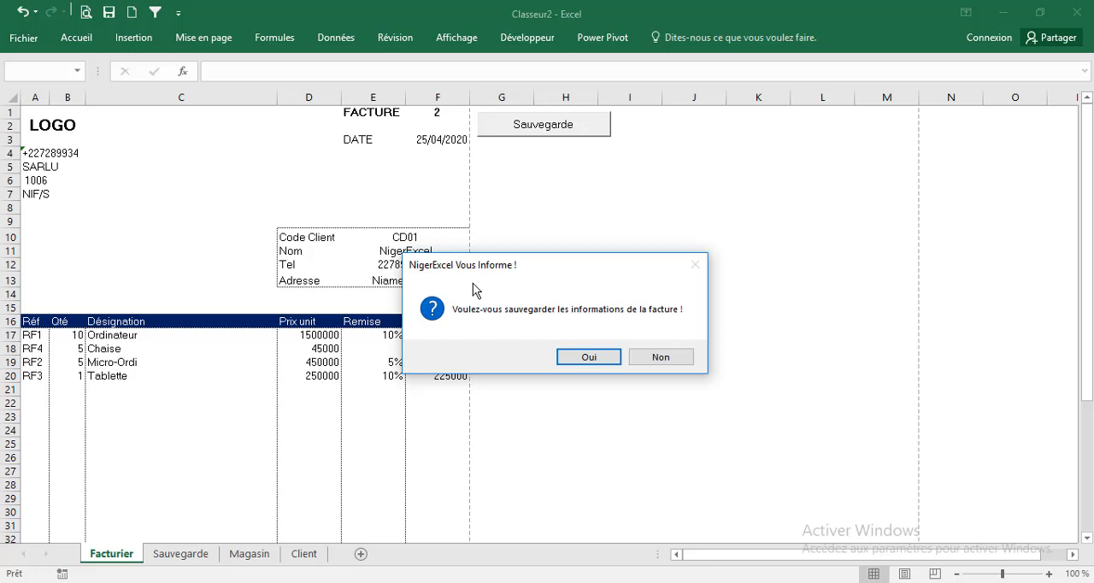
left_click(654, 358)
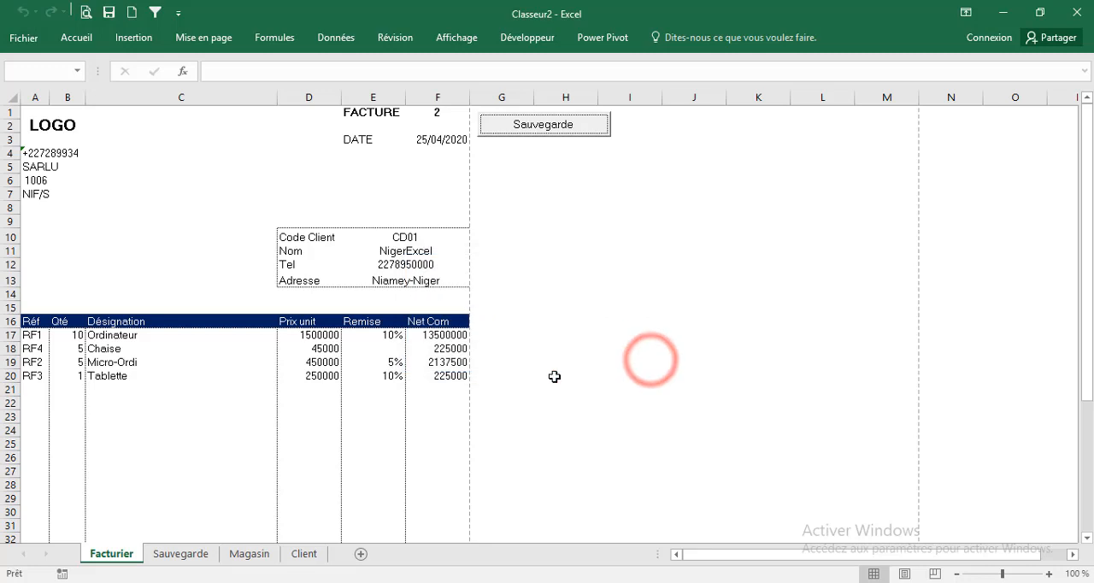
left_click(167, 554)
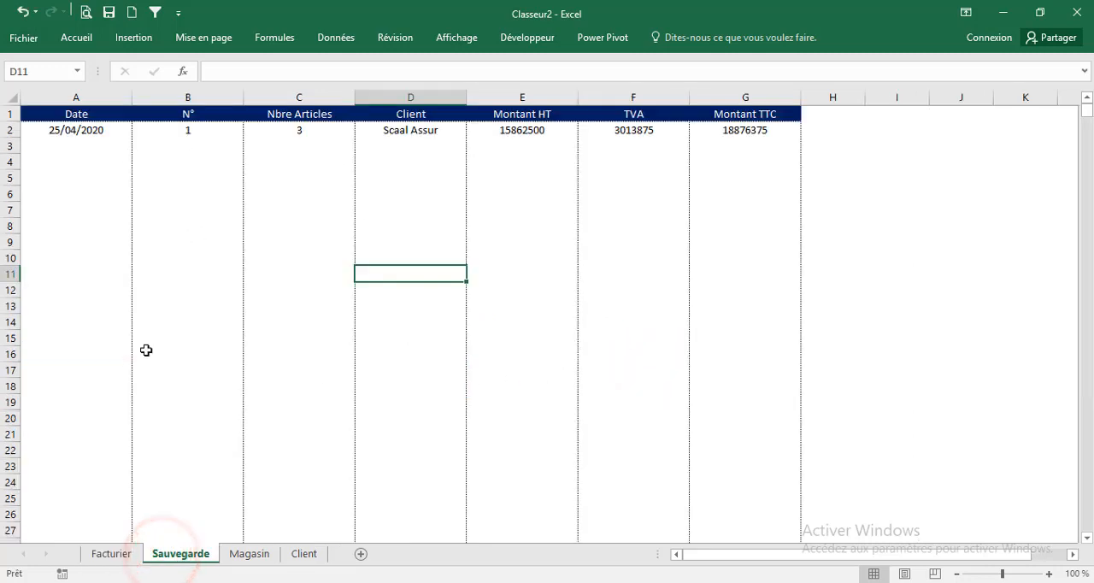
left_click(112, 553)
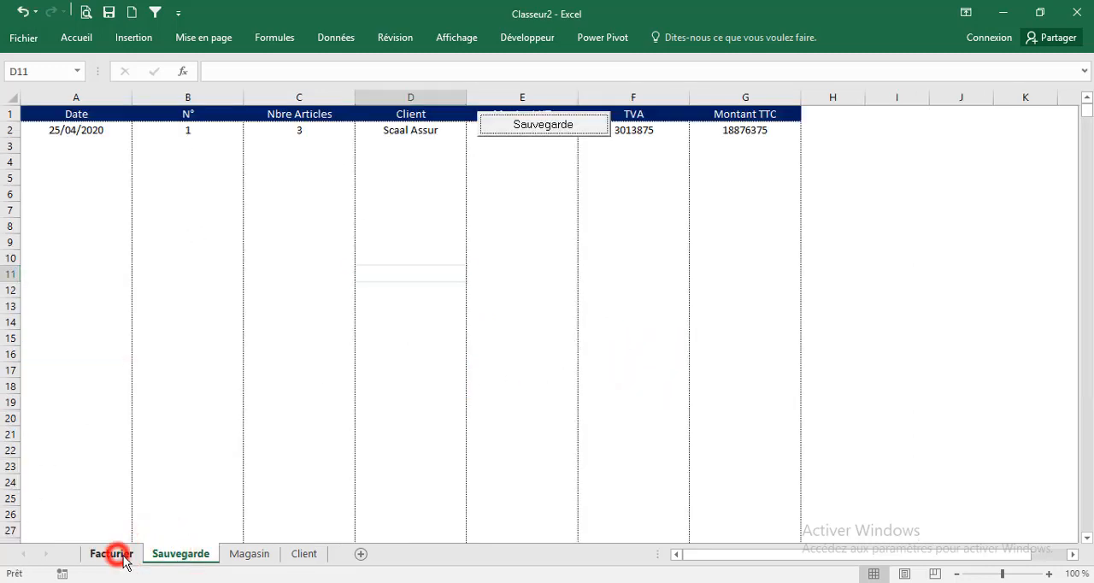
Run Facturier's Sauvegarde macro, answer Oui to the confirmation, and open the Sauvegarde sheet
left_click(513, 128)
left_click(589, 357)
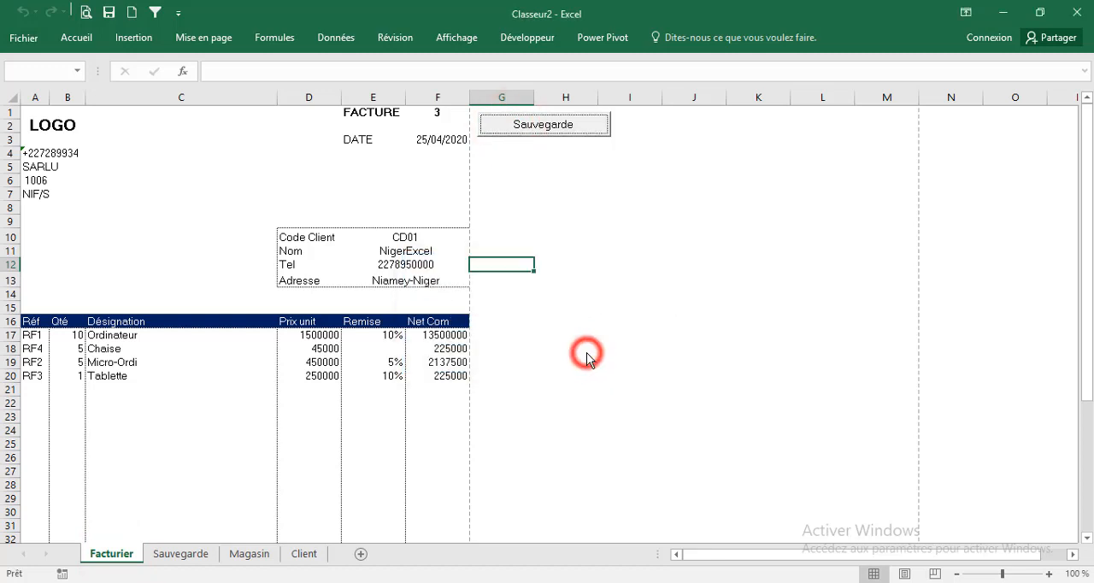
left_click(181, 554)
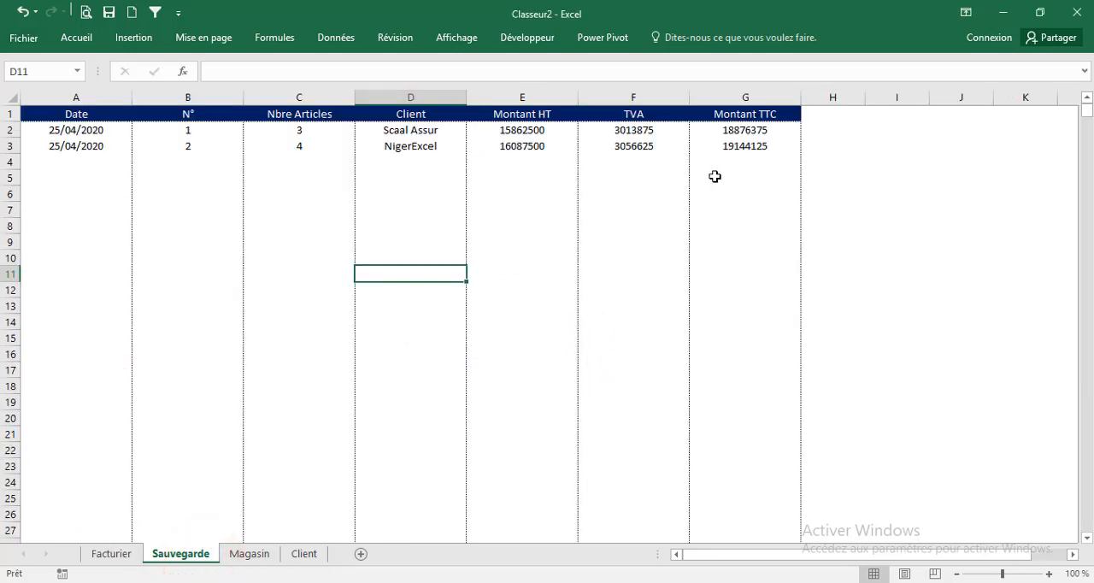
Check the article count, client, Montant HT, TVA and Montant TTC in row 3 of Sauvegarde, and return to Facturier
left_click(300, 146)
left_click(434, 147)
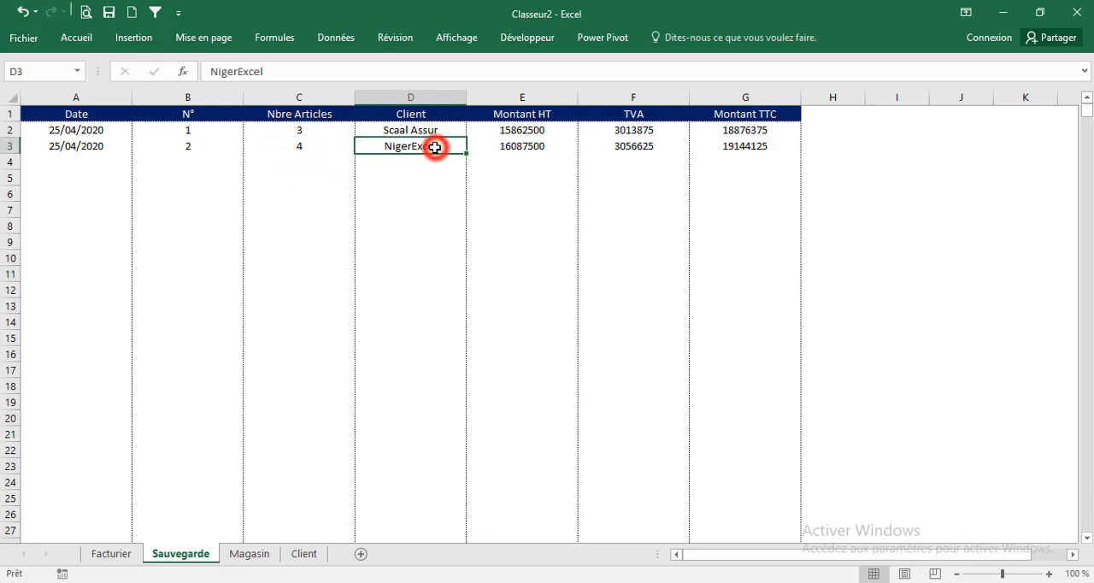
left_click(536, 146)
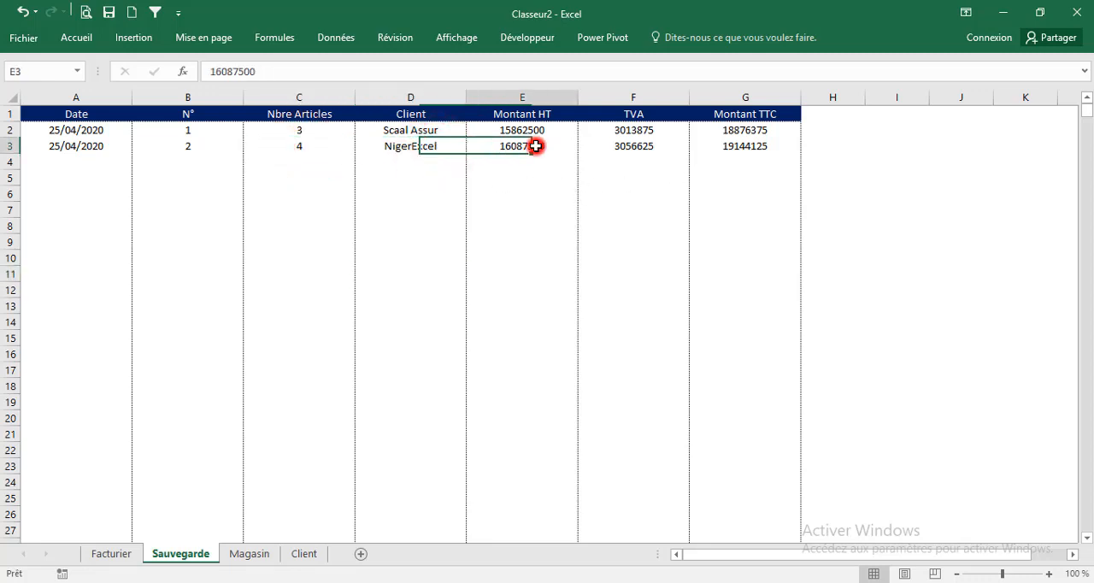
left_click(628, 147)
left_click(729, 146)
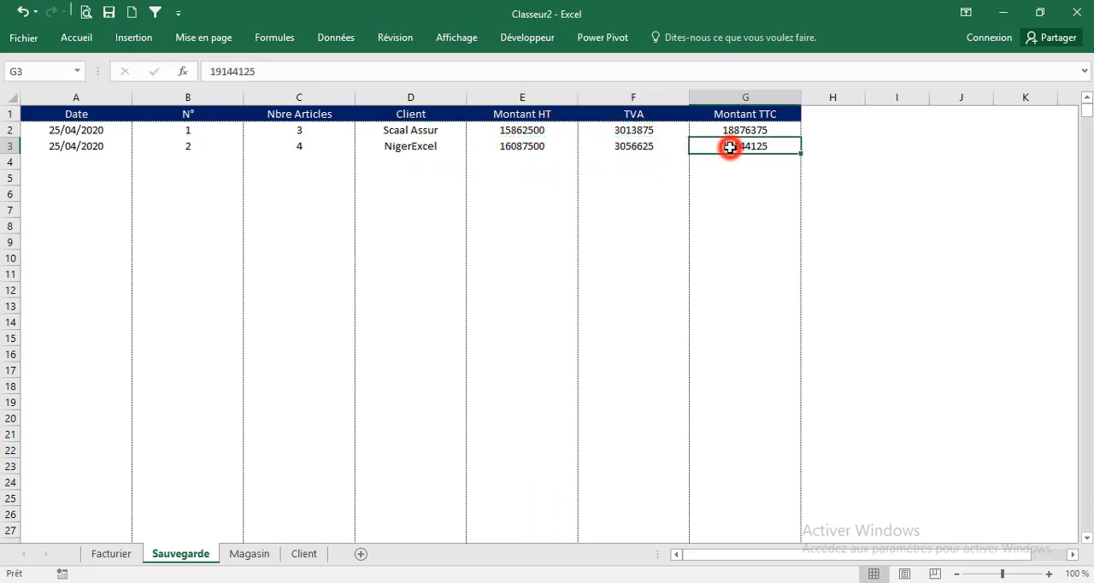
left_click(117, 552)
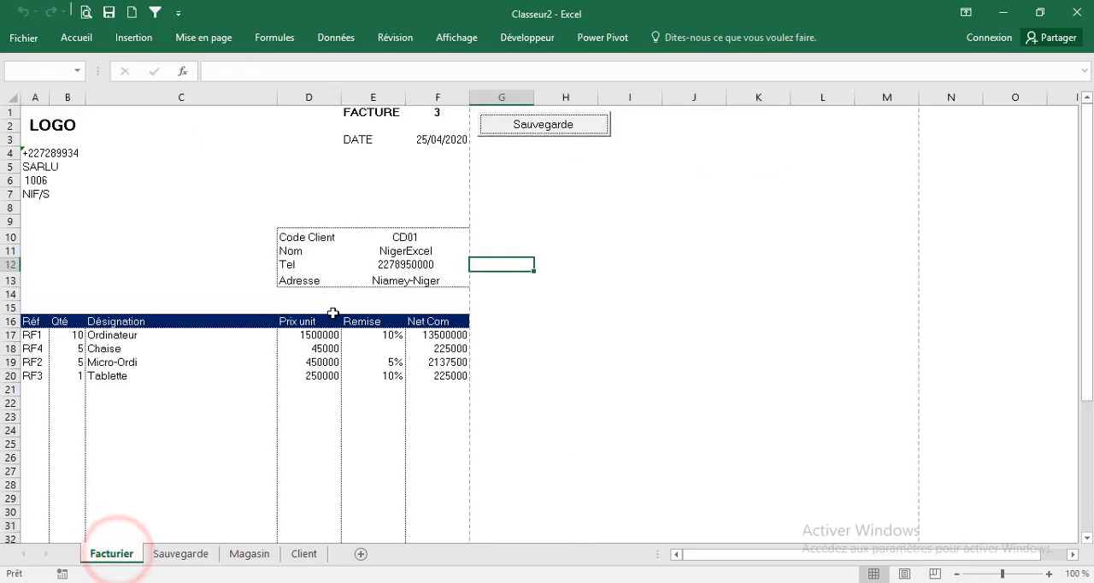